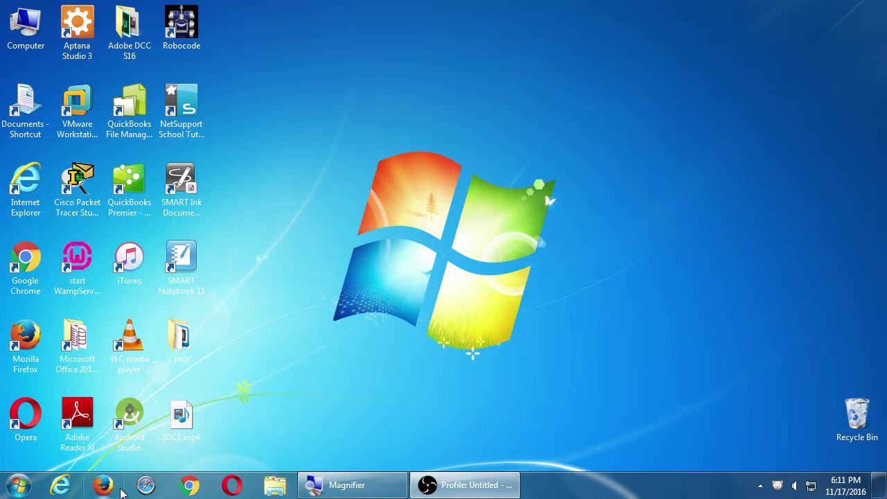
Launch Firefox, dismiss the refresh notice, and load developer.amazon.com.
left_click(104, 485)
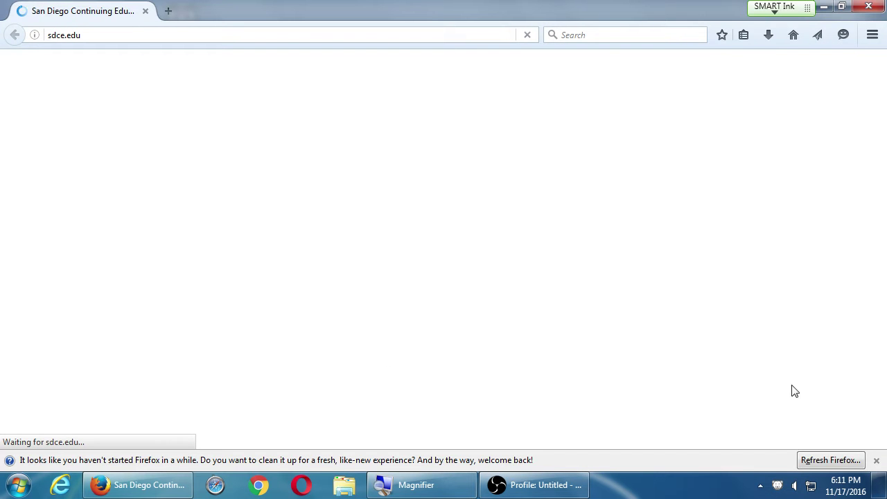
left_click(876, 462)
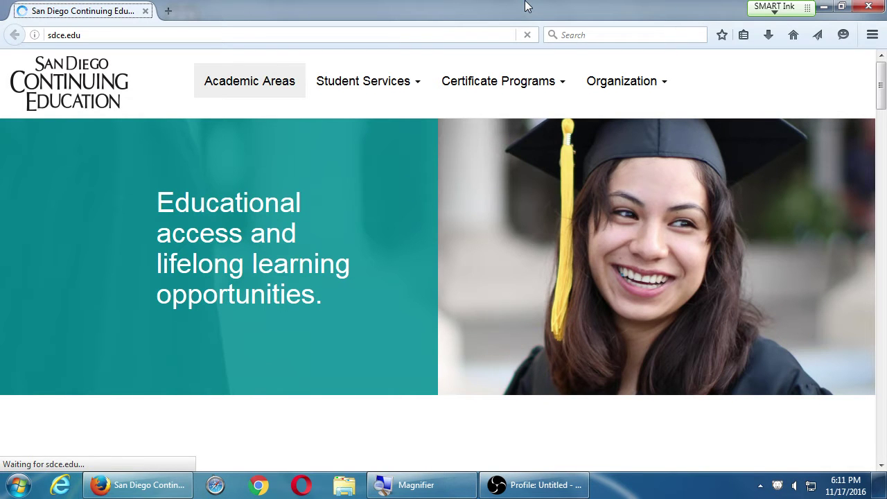
left_click(412, 34)
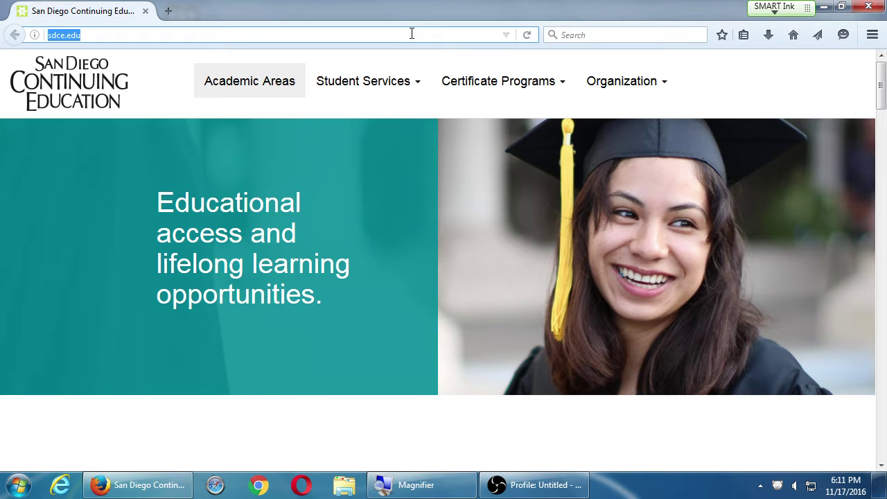
type("de")
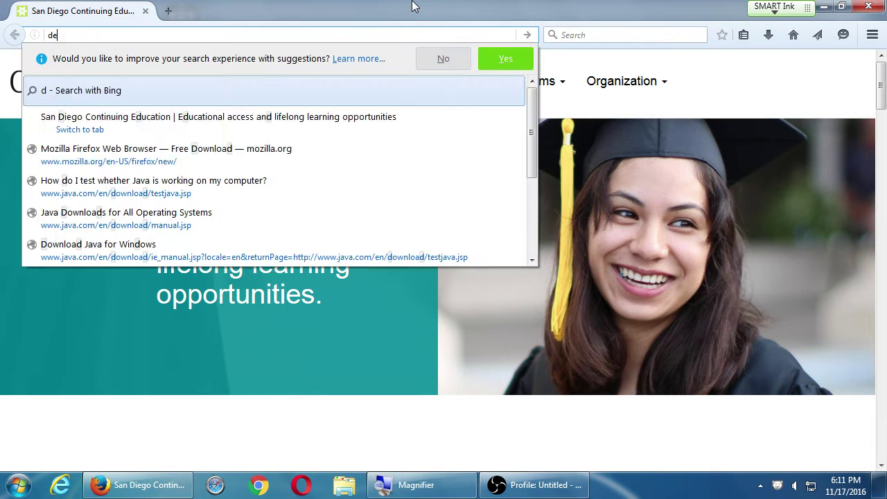
type("veloper.am")
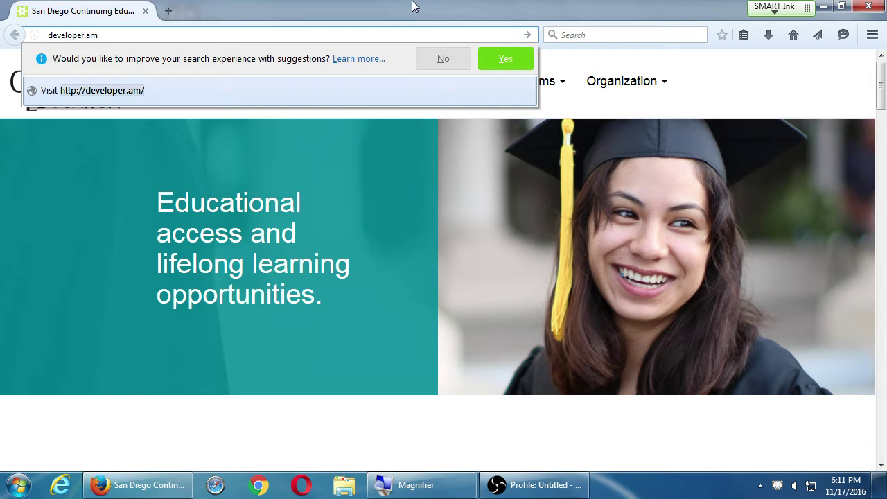
type("asas")
key("BackSpace")
key("BackSpace")
type("z")
key("BackSpace")
key("BackSpace")
type("zon.com")
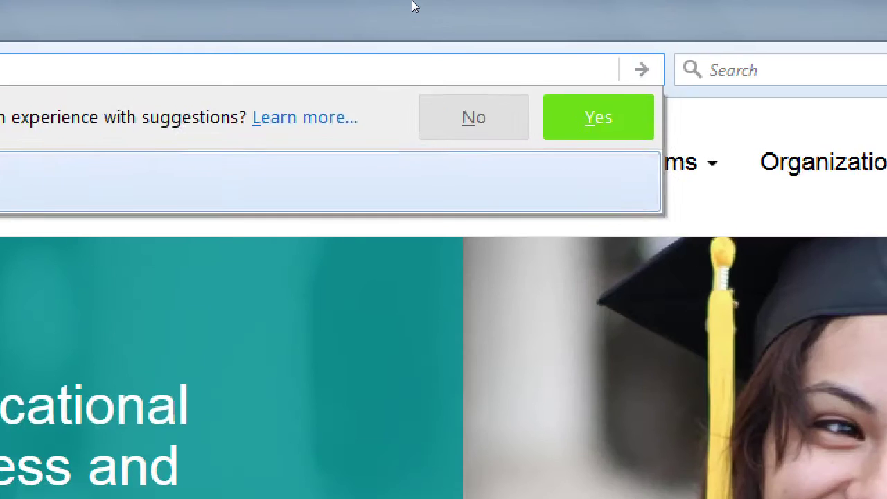
key("Return")
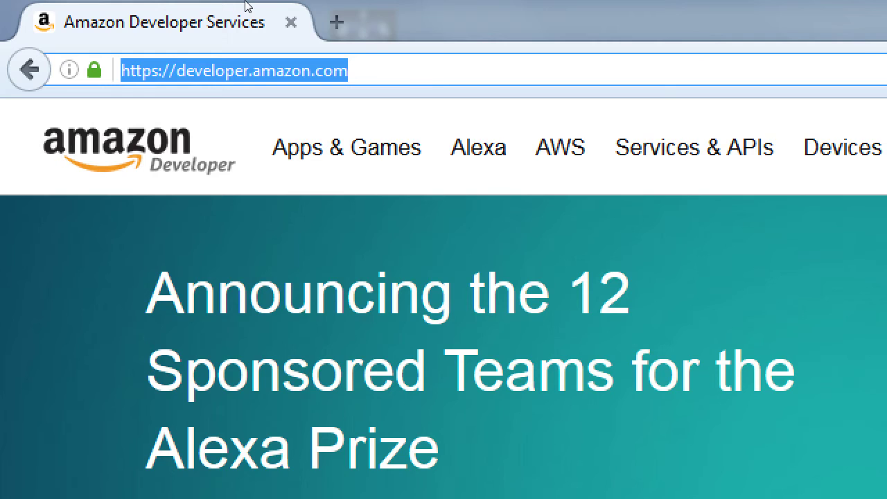
Sign in to the Amazon Developer Console with the developer account's e-mail and password.
key("super+minus")
left_click(761, 74)
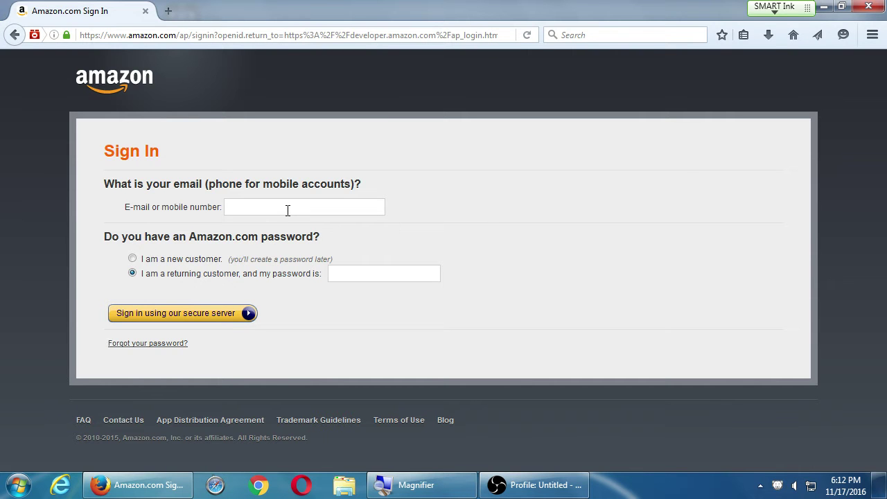
key("Return")
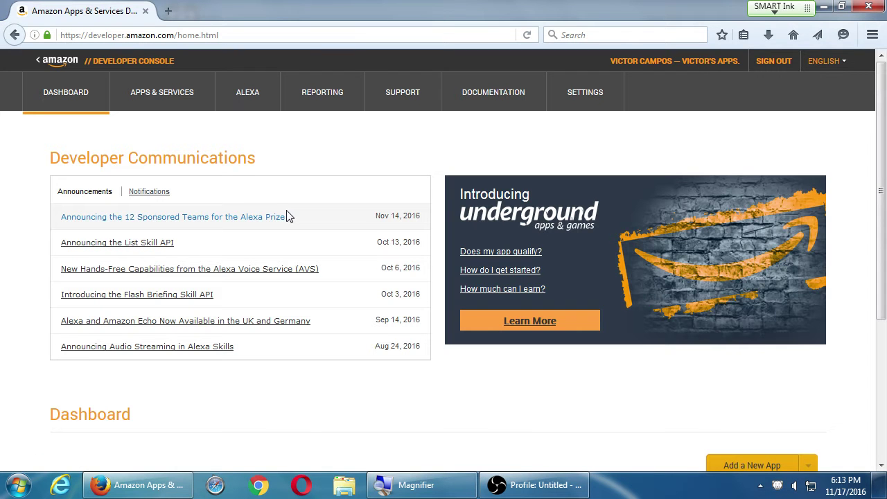
Look over the dashboard's app table, then go to Apps & Services to list mySDCE Camposs.
scroll(286, 221, "down", 3)
scroll(286, 224, "down", 3)
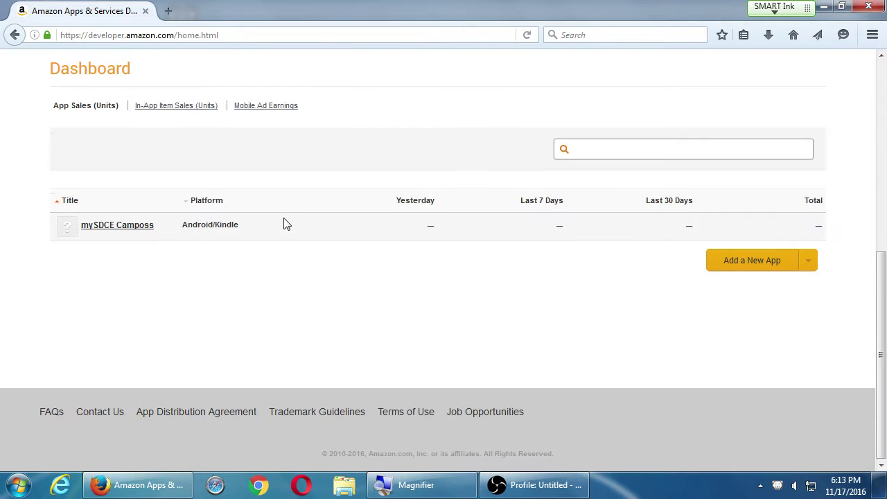
scroll(284, 224, "up", 5)
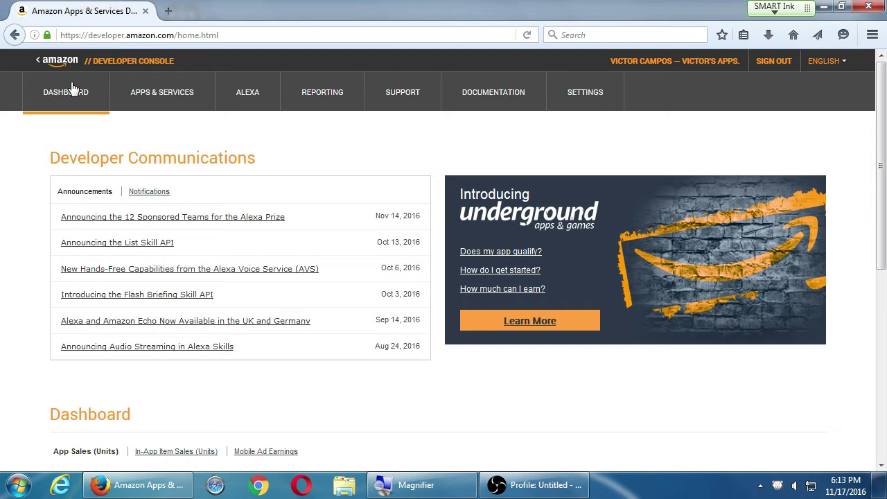
left_click(153, 102)
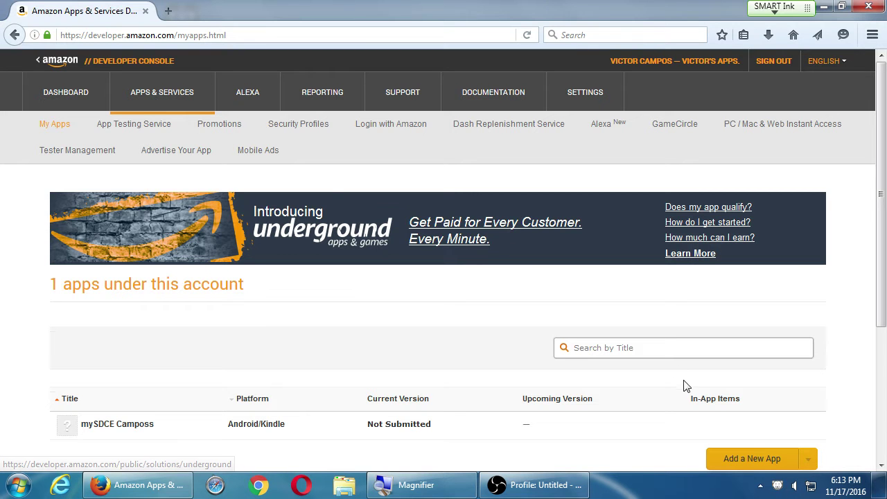
Open the gear actions menu on the mySDCE Camposs app row.
scroll(767, 366, "down", 5)
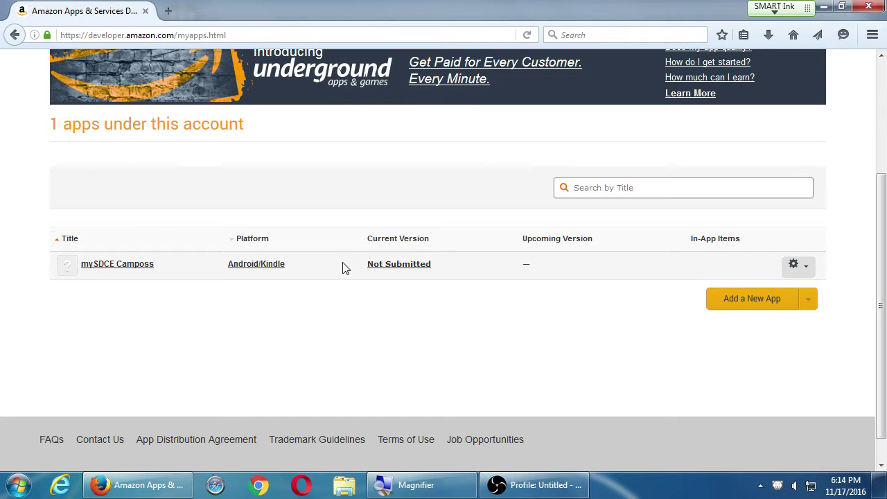
left_click(804, 265)
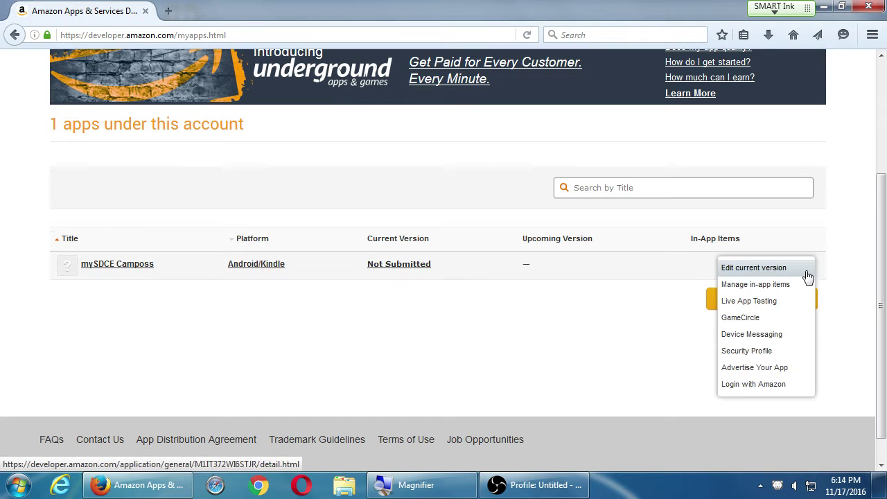
mouse_move(802, 271)
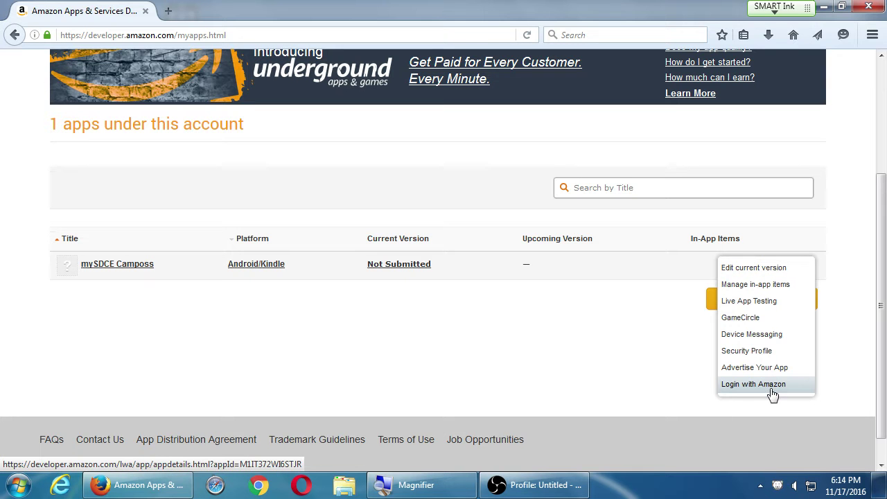
Choose Edit current version for mySDCE Camposs and scroll to its General Information.
left_click(757, 275)
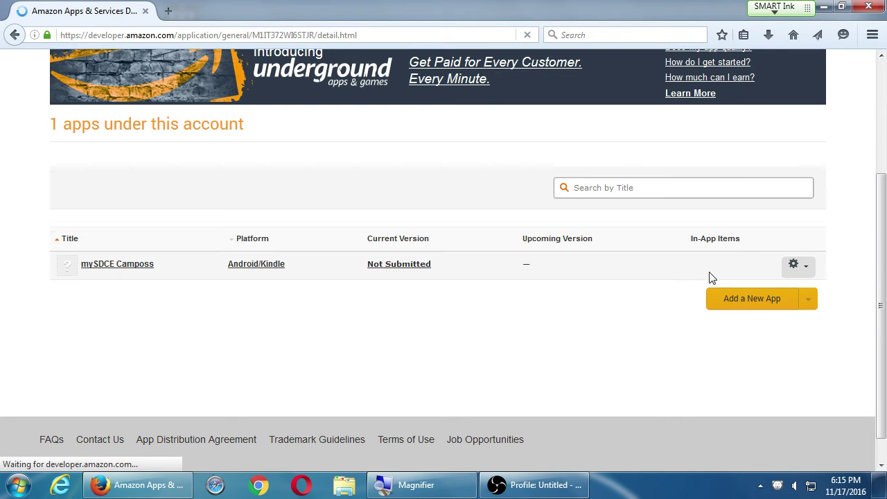
scroll(679, 287, "down", 6)
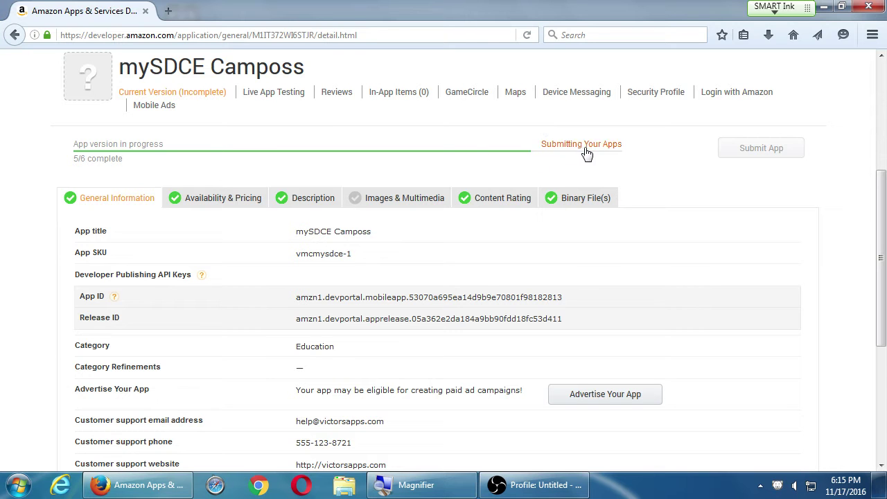
Open the Images & Multimedia tab, review the empty icon and screenshot slots, and save the page.
left_click(401, 201)
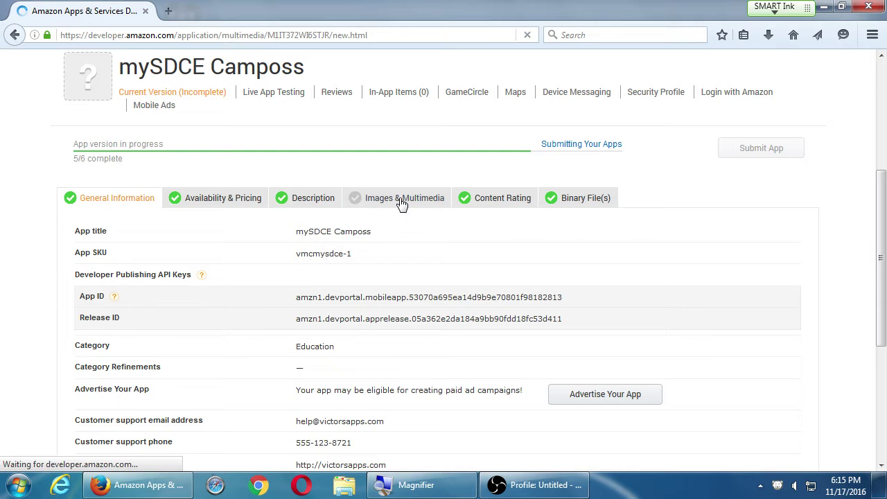
scroll(120, 345, "down", 5)
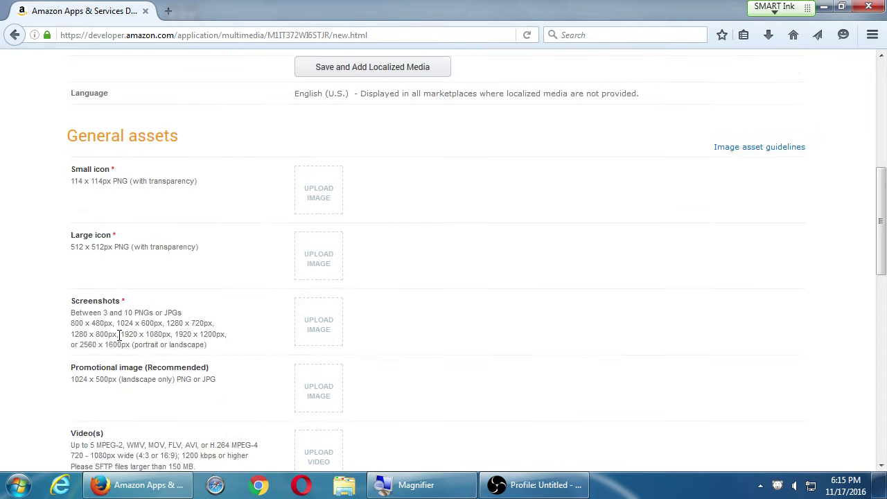
scroll(350, 184, "up", 1)
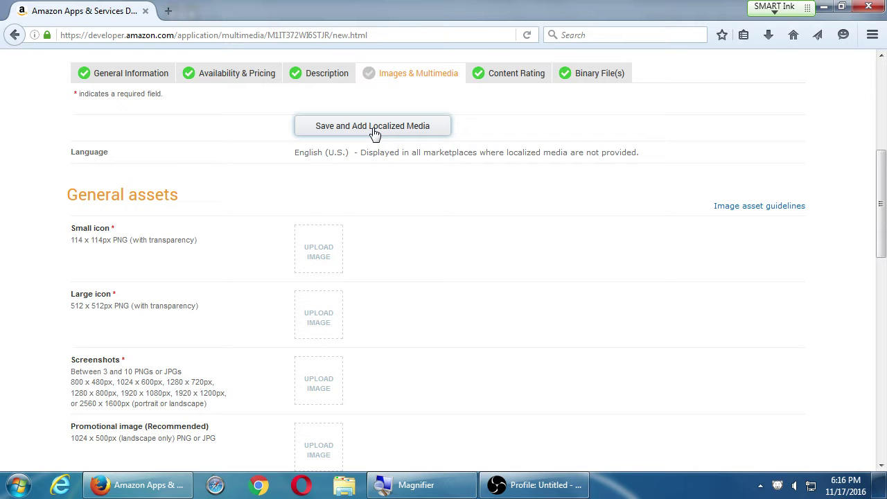
scroll(380, 142, "down", 11)
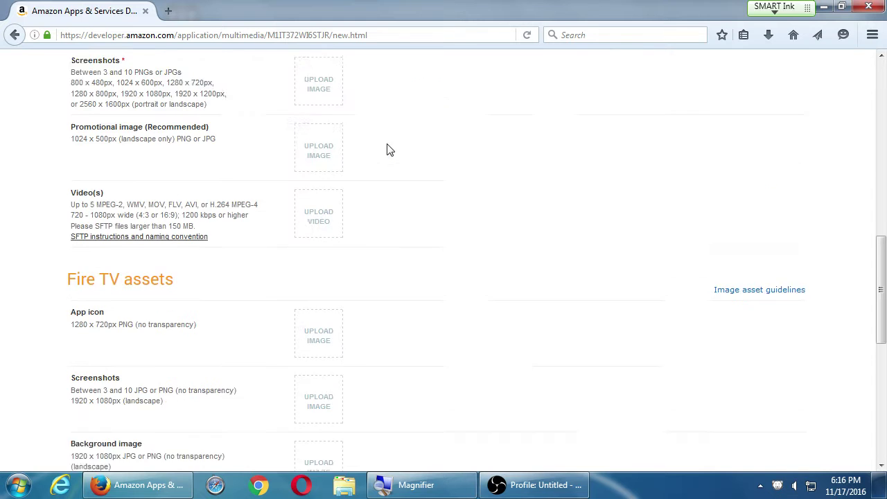
left_click(763, 308)
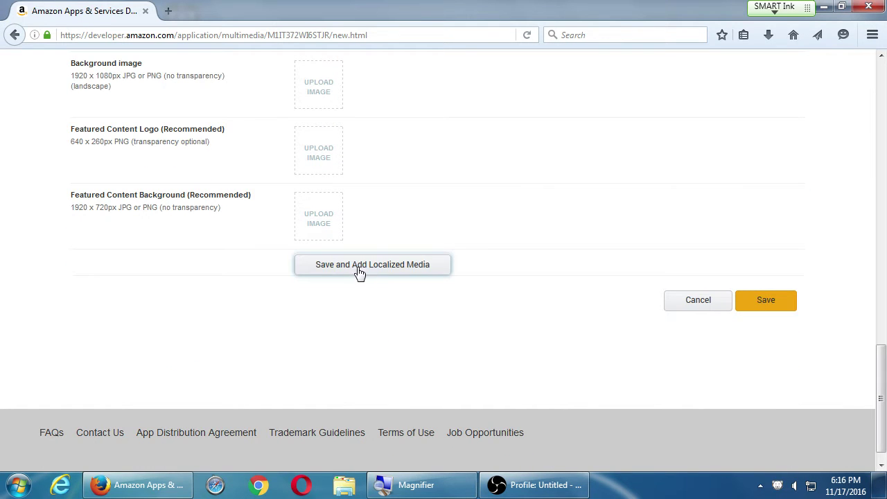
scroll(345, 254, "up", 10)
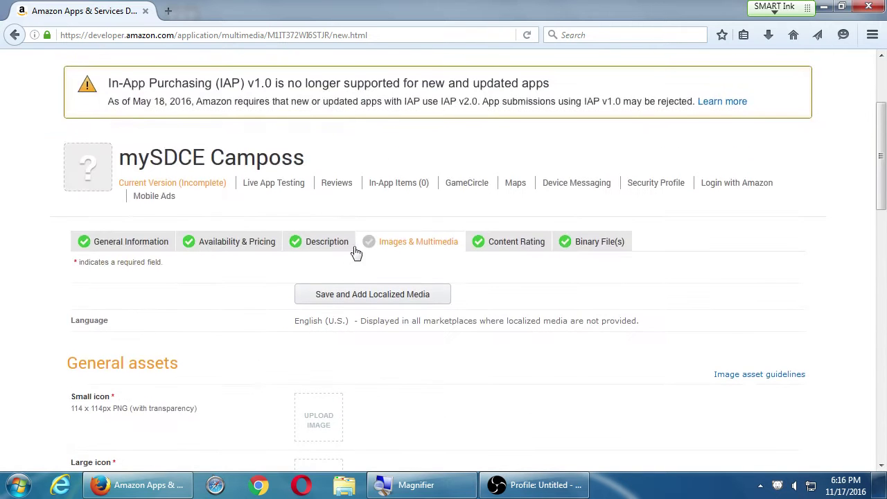
scroll(454, 301, "down", 1)
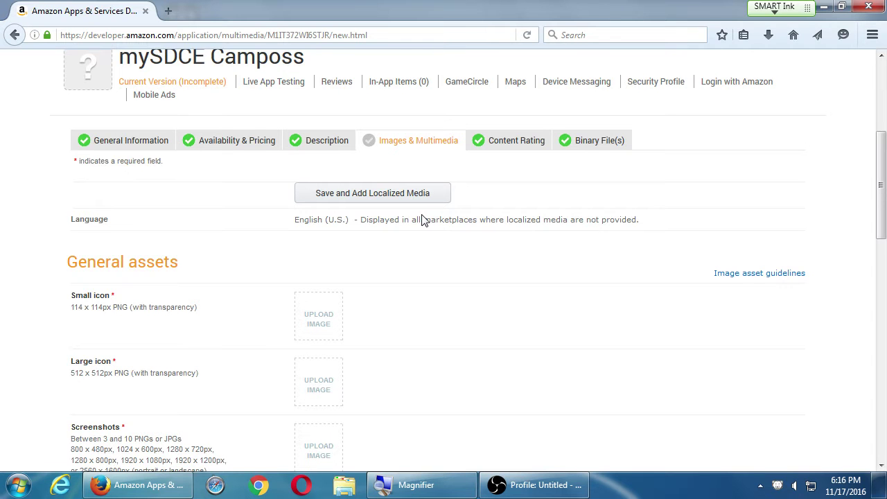
scroll(422, 219, "down", 2)
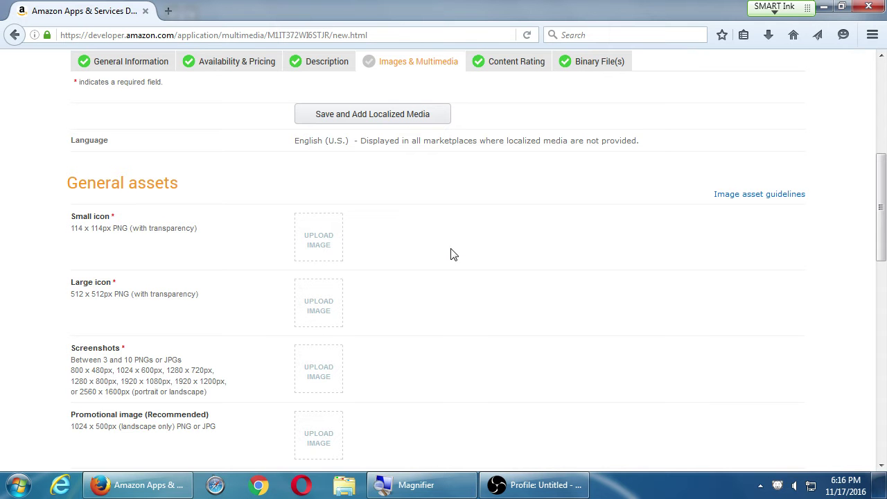
scroll(450, 255, "down", 15)
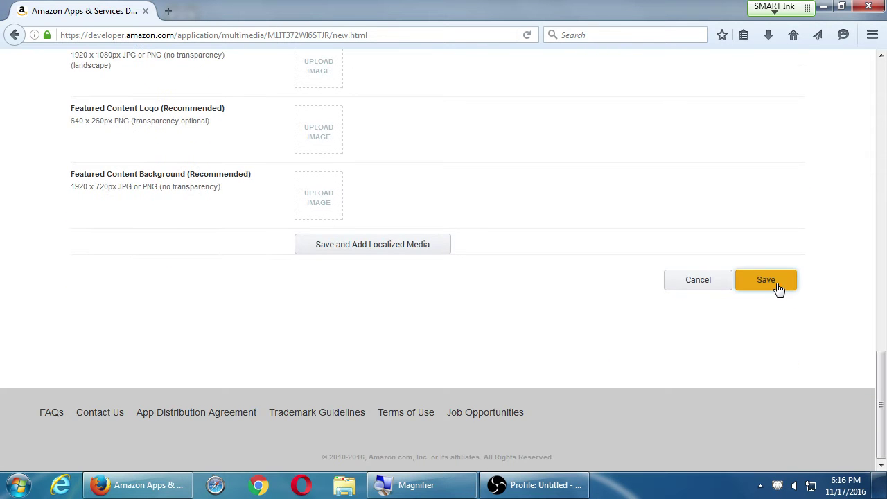
scroll(527, 337, "up", 4)
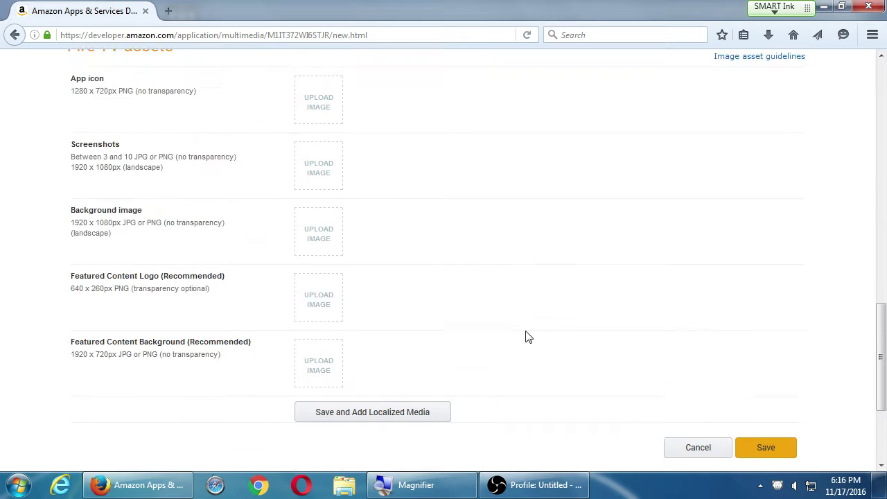
scroll(527, 336, "up", 12)
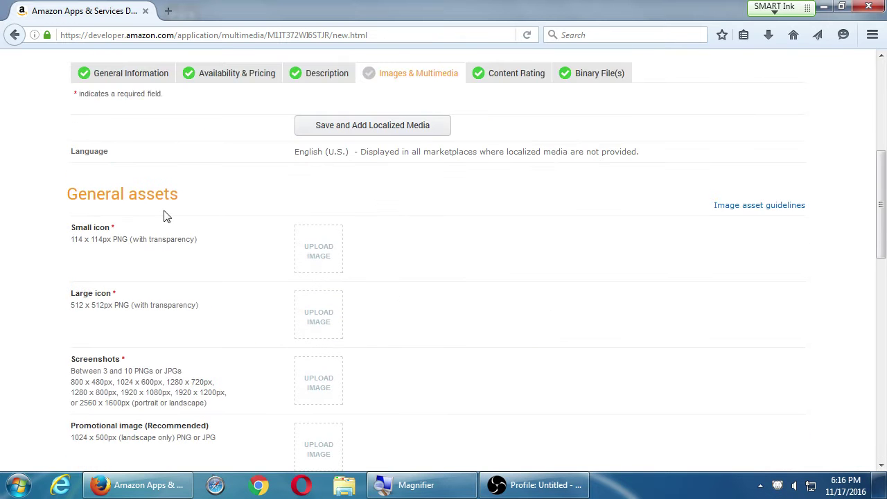
scroll(166, 215, "down", 8)
scroll(184, 236, "up", 6)
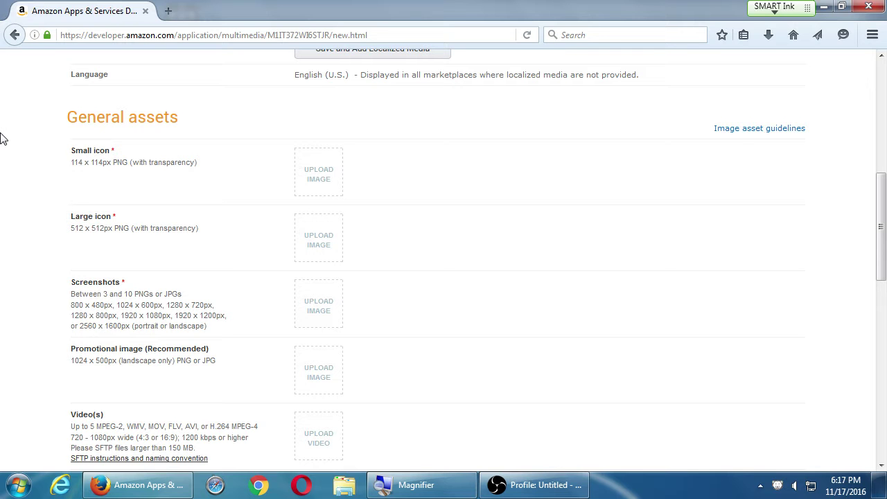
scroll(2, 159, "down", 1)
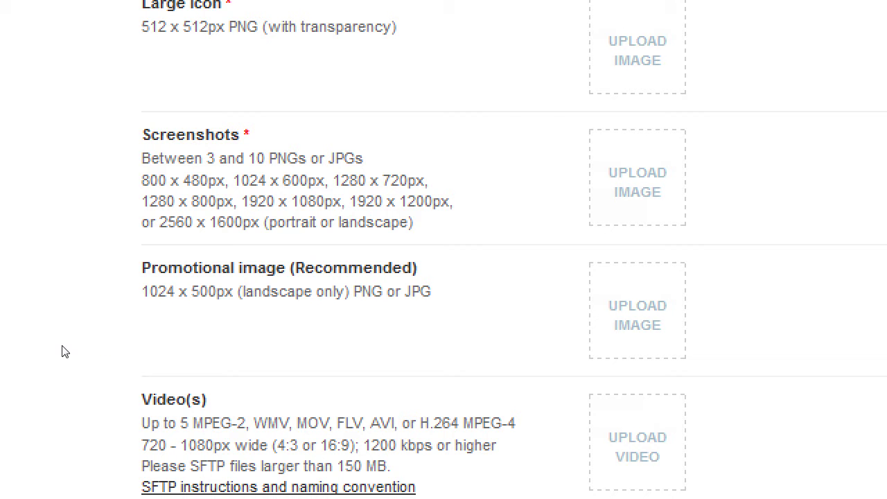
scroll(42, 355, "down", 2)
scroll(42, 355, "down", 2)
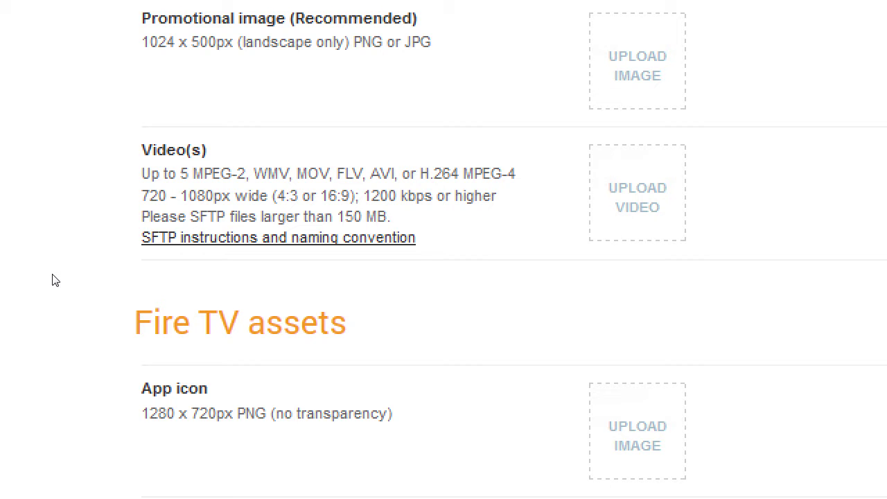
scroll(48, 283, "down", 3)
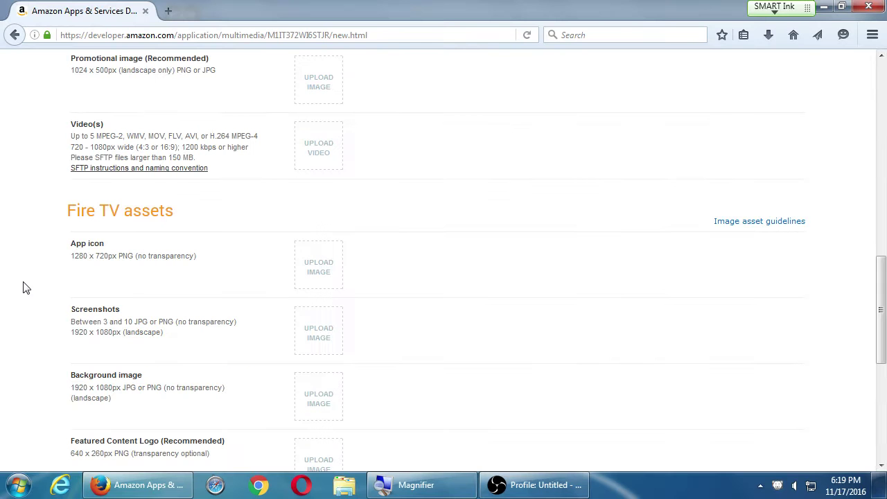
Scroll through the empty asset slots on the Images & Multimedia page.
scroll(25, 287, "down", 2)
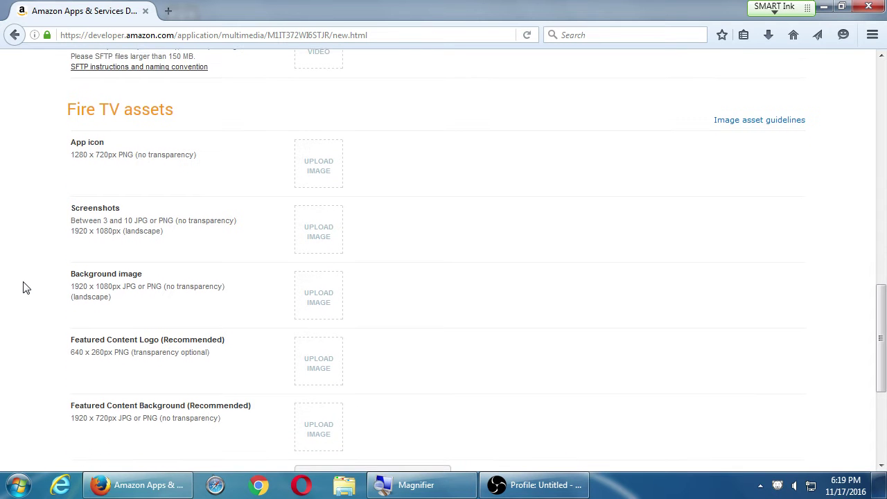
scroll(24, 288, "down", 1)
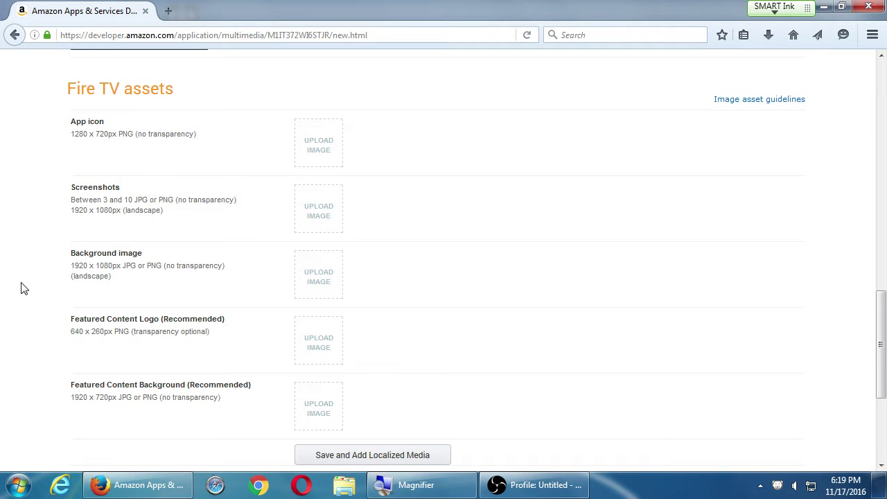
scroll(173, 355, "down", 2)
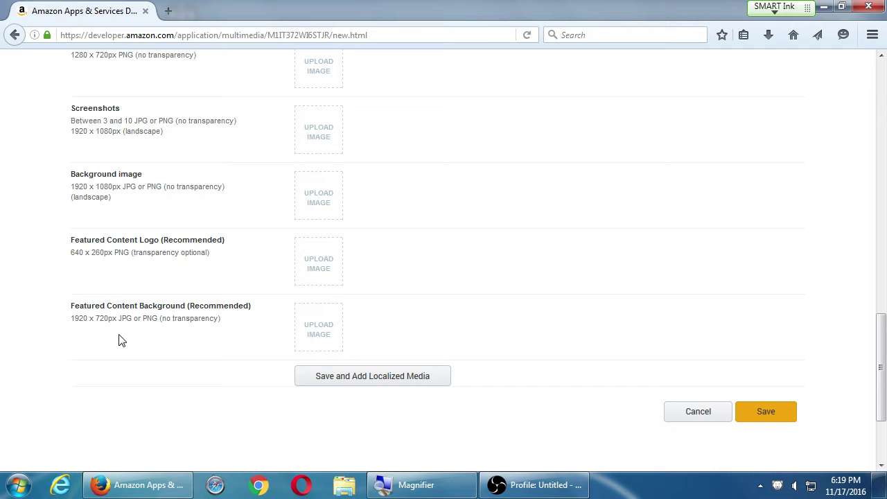
scroll(104, 356, "up", 10)
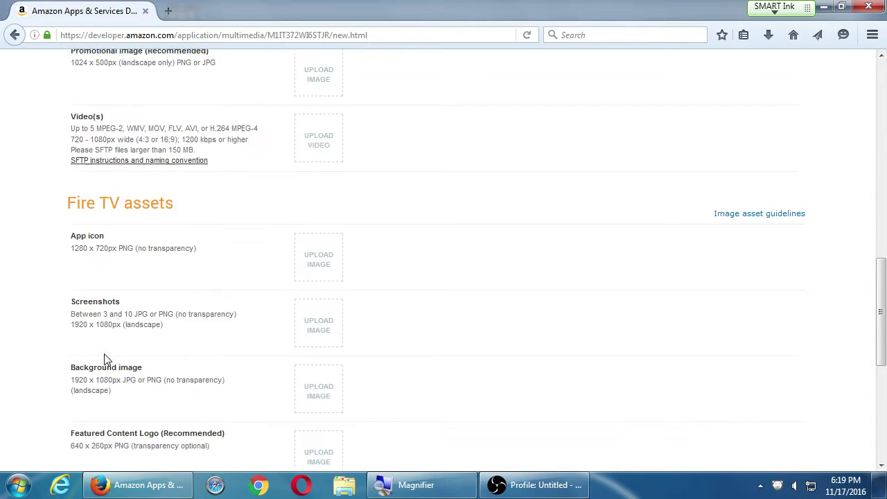
scroll(106, 354, "up", 1)
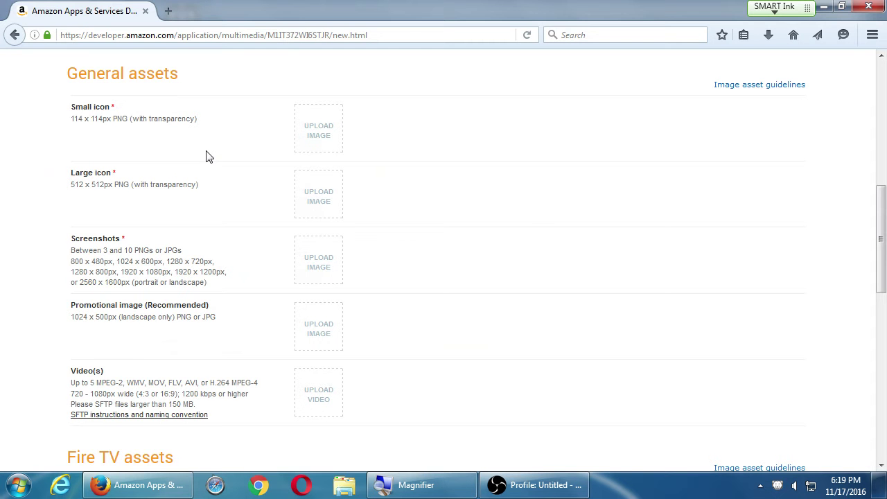
Hide Firefox and open the Corsair32Gb (G:) drive in Windows Explorer.
key("super+d")
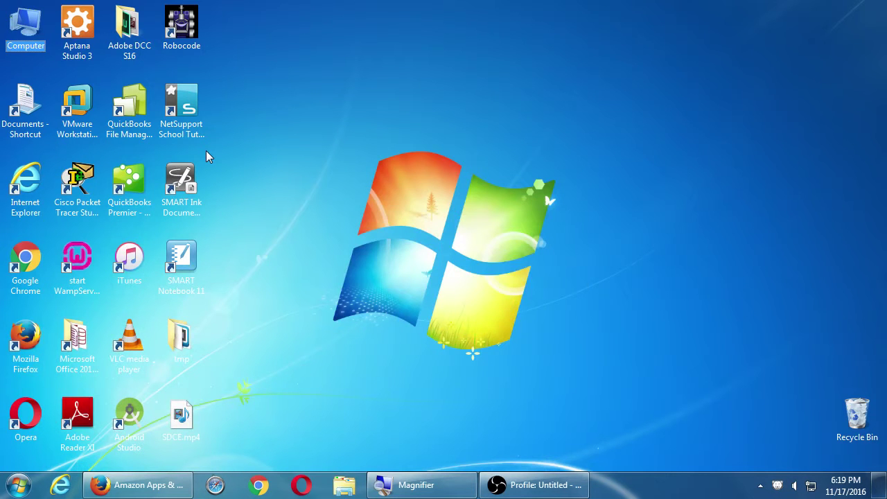
key("super+e")
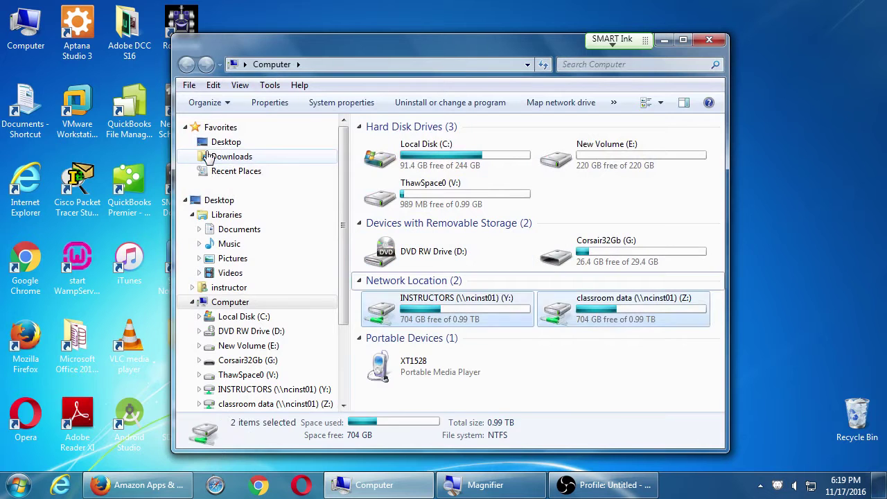
key("Left")
key("shift+Right")
key("Up")
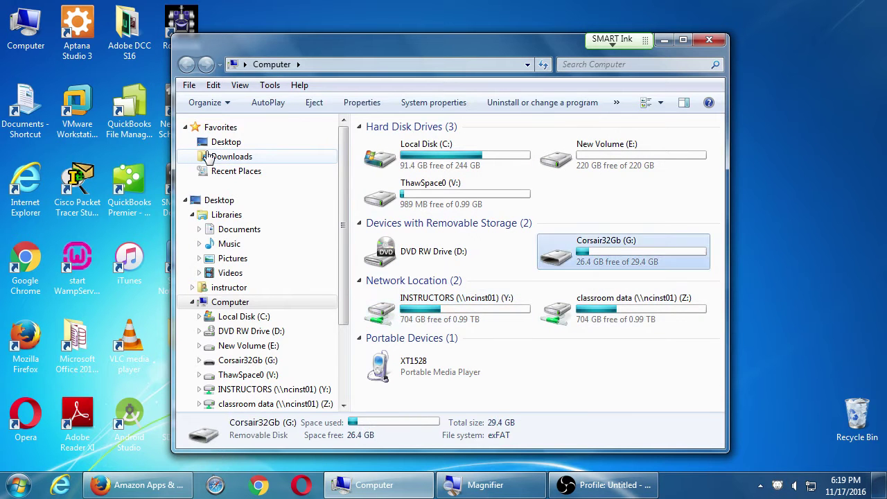
key("Left")
key("Right")
key("Return")
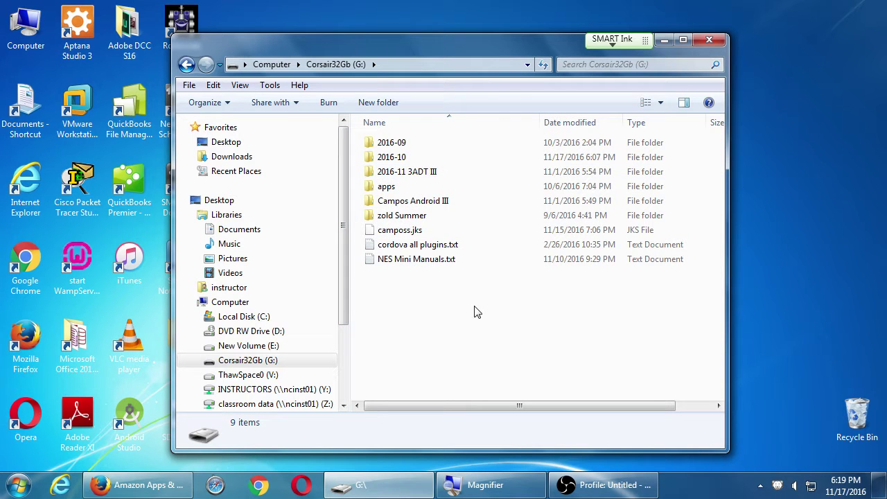
Go into G:\2016-10\2016-10 2ADT II (1828J) and select icon-512px.psd.
double_click(414, 173)
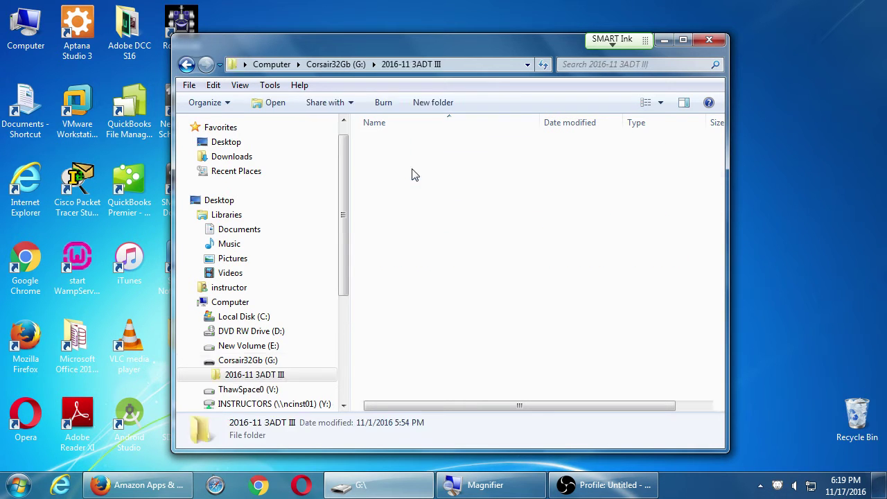
key("BackSpace")
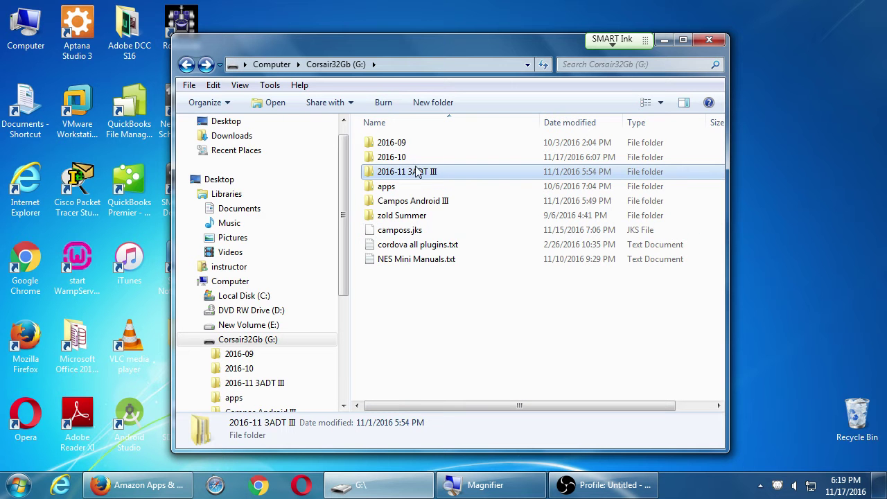
double_click(416, 158)
double_click(419, 158)
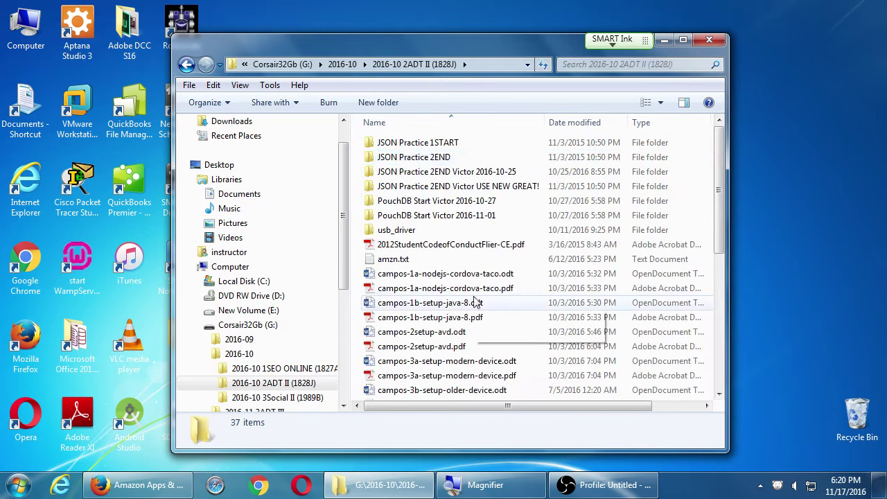
scroll(485, 305, "down", 6)
left_click(376, 323)
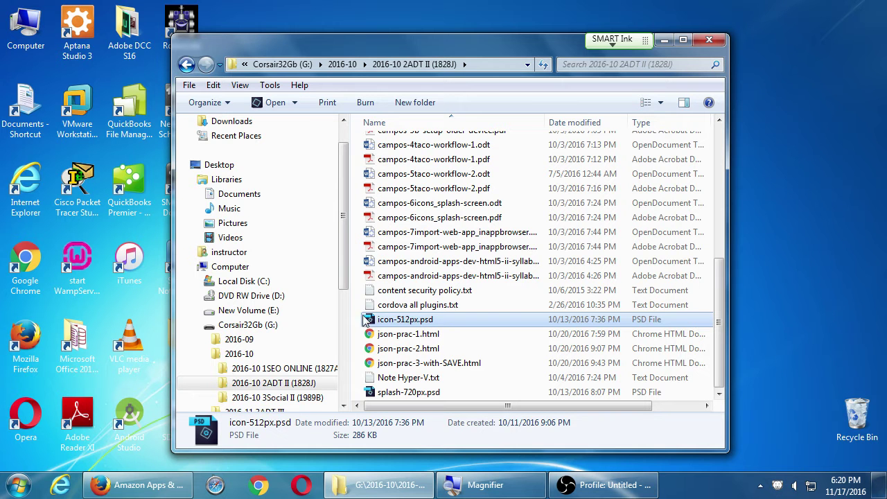
Move the window holding icon-512px.psd aside and switch back to the Amazon developer page in Firefox.
left_click_drag(343, 47, 401, 24)
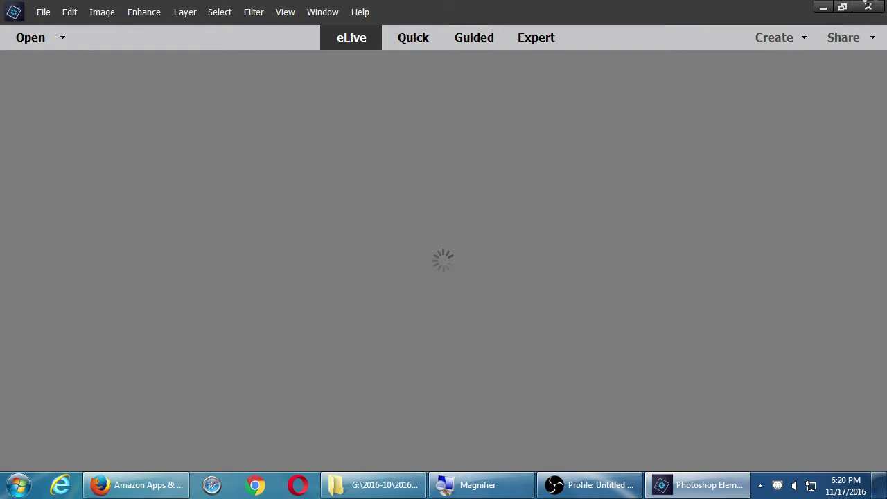
left_click(166, 490)
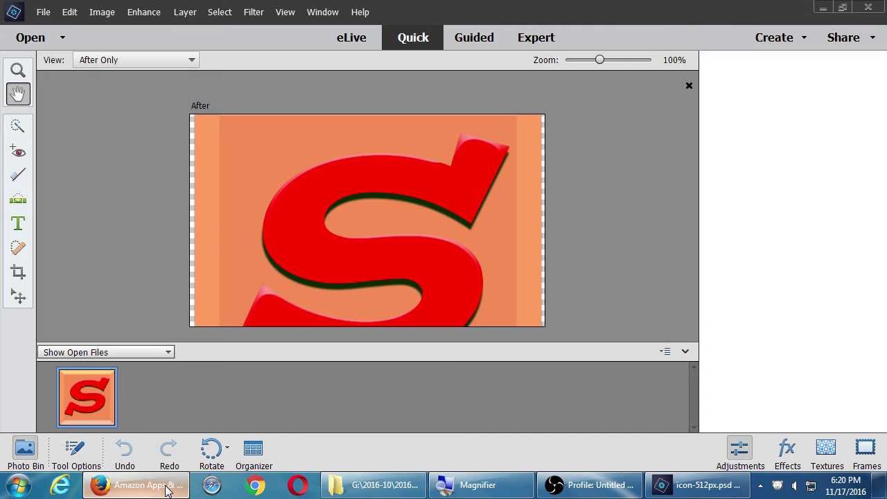
left_click(166, 490)
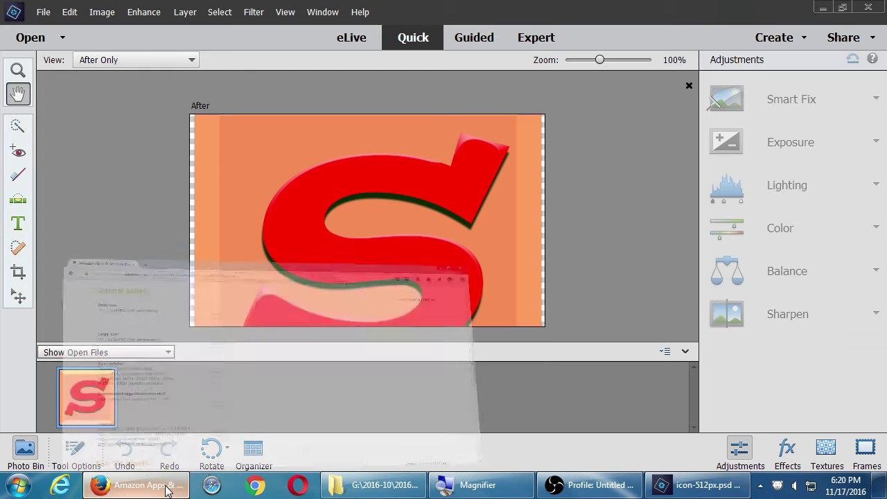
In a new tab, search amazon.com for mysdce, browse the app results, then open another tab.
key("ctrl+t")
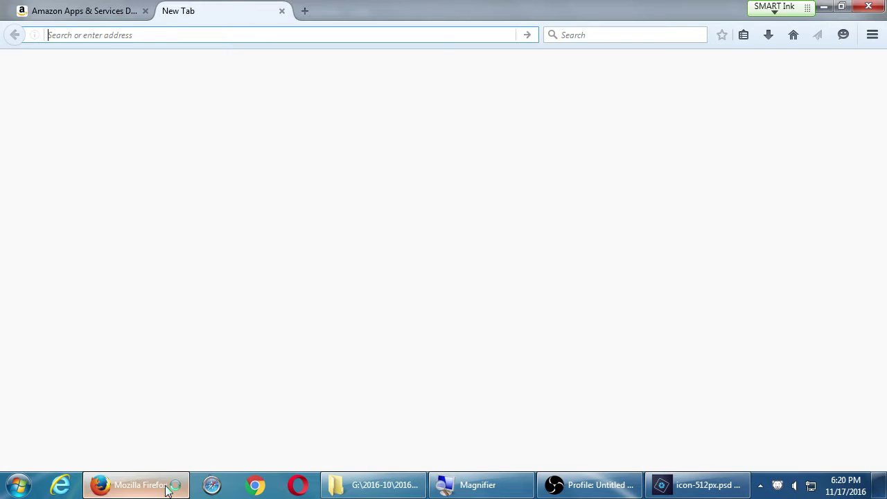
type("amazon.com")
key("Return")
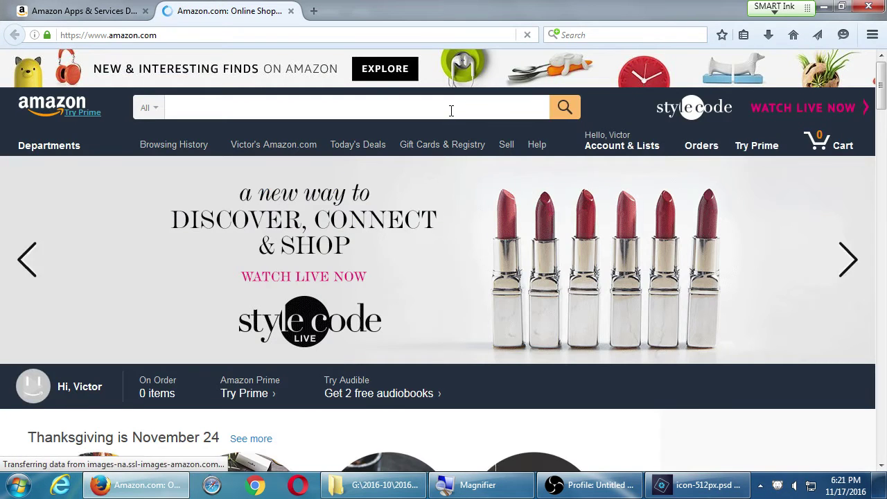
type("mysdce")
key("Return")
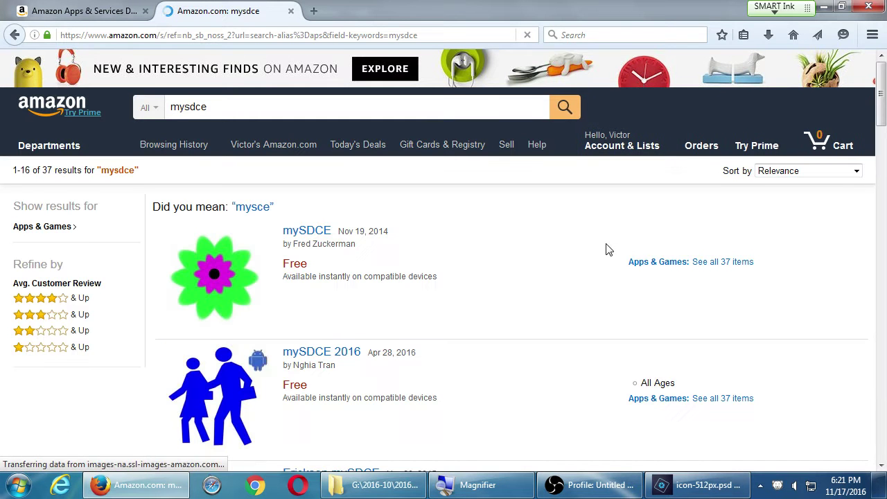
scroll(611, 247, "down", 3)
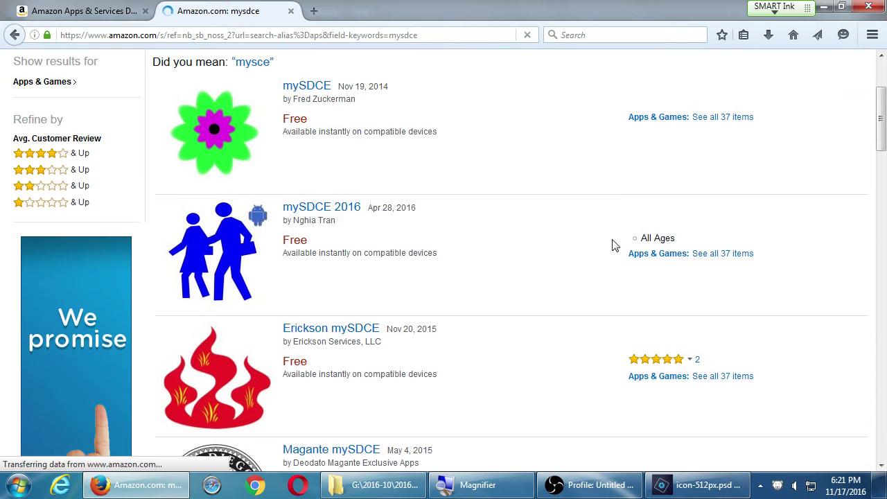
scroll(596, 239, "down", 4)
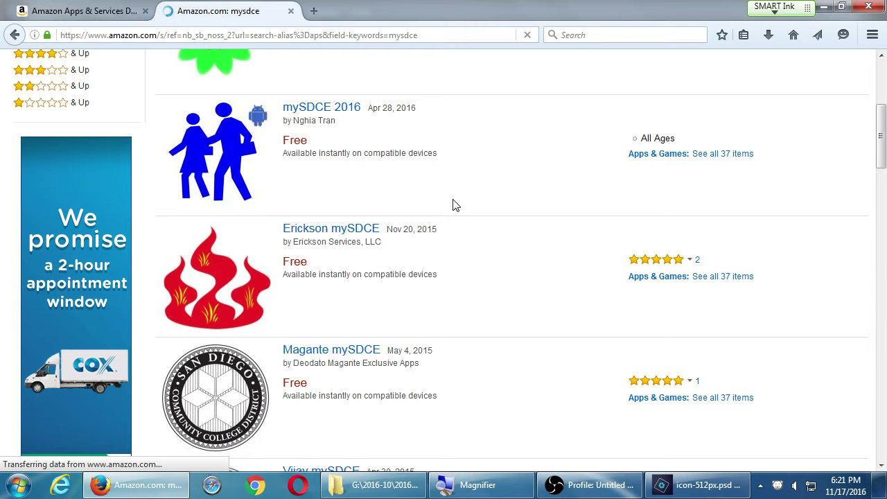
scroll(454, 205, "down", 5)
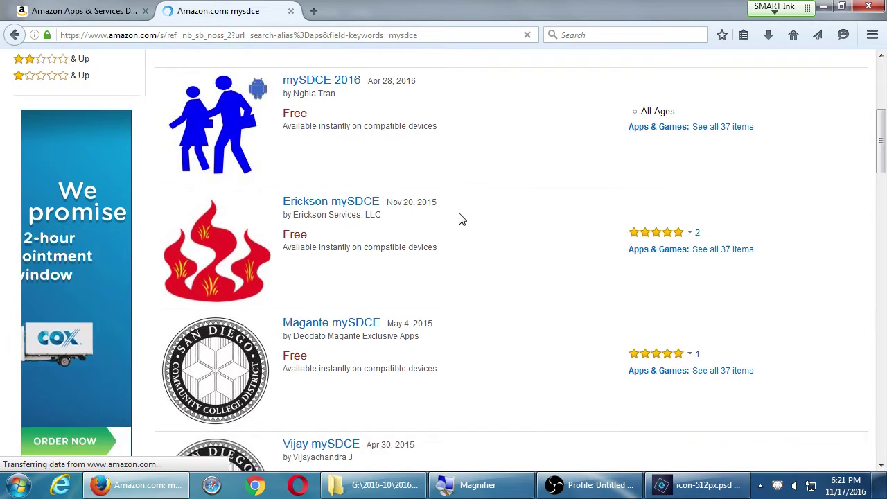
scroll(251, 200, "up", 1)
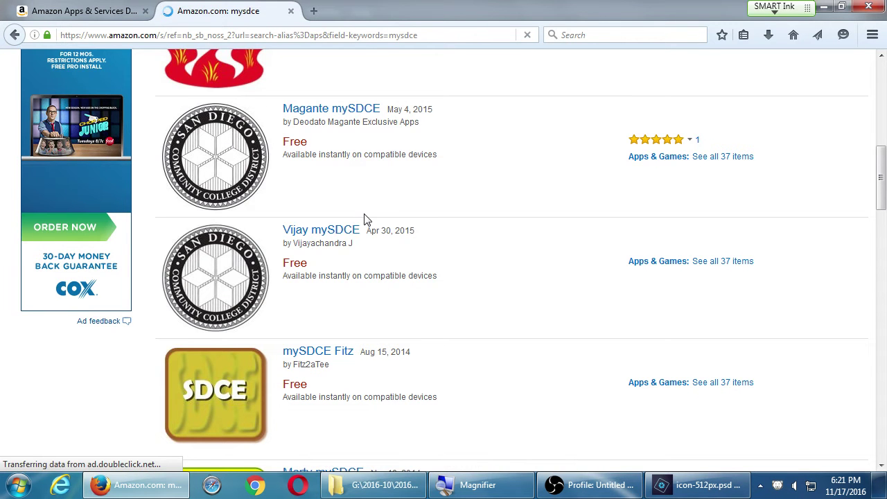
key("ctrl+t")
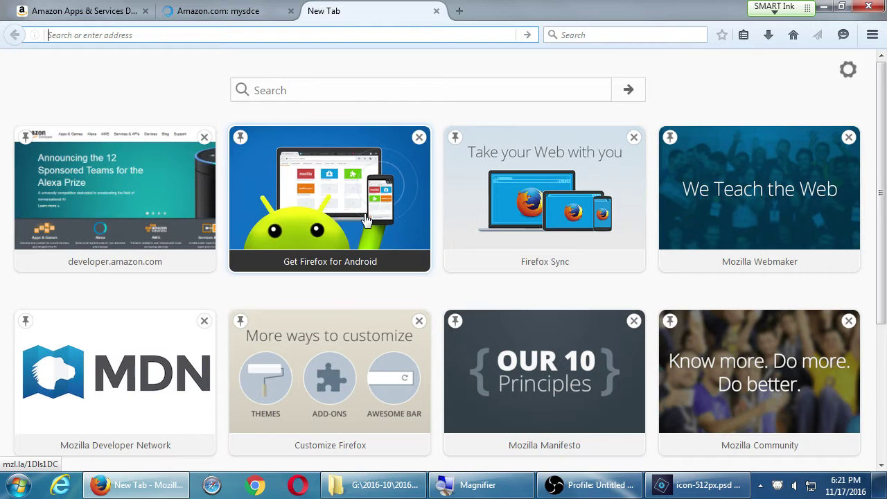
Load sdce.edu and go to the Style Guide and Logos page under Organization.
type("sdce.edu")
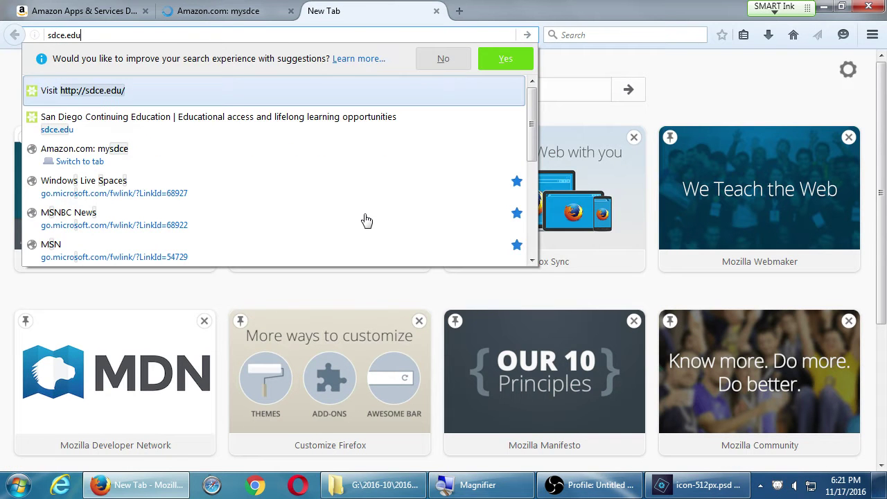
key("Return")
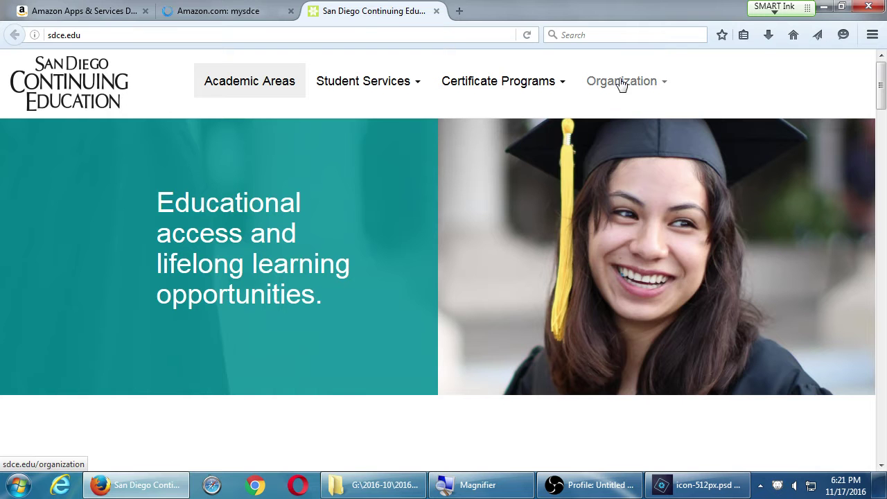
left_click(621, 82)
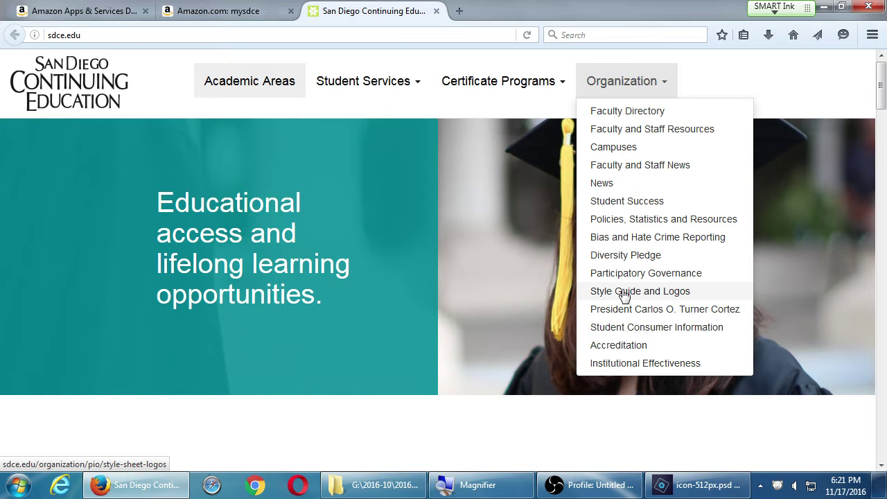
left_click(623, 293)
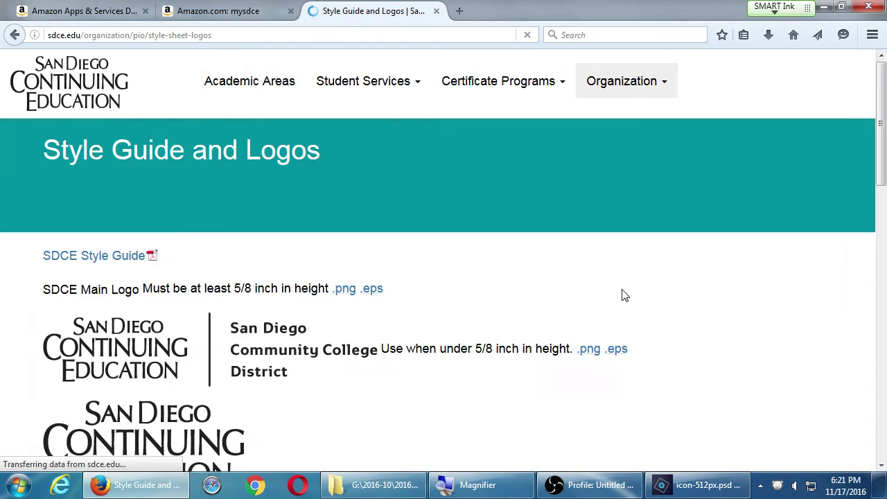
Scroll through the logo style guide, then close Photoshop Elements.
scroll(605, 321, "down", 6)
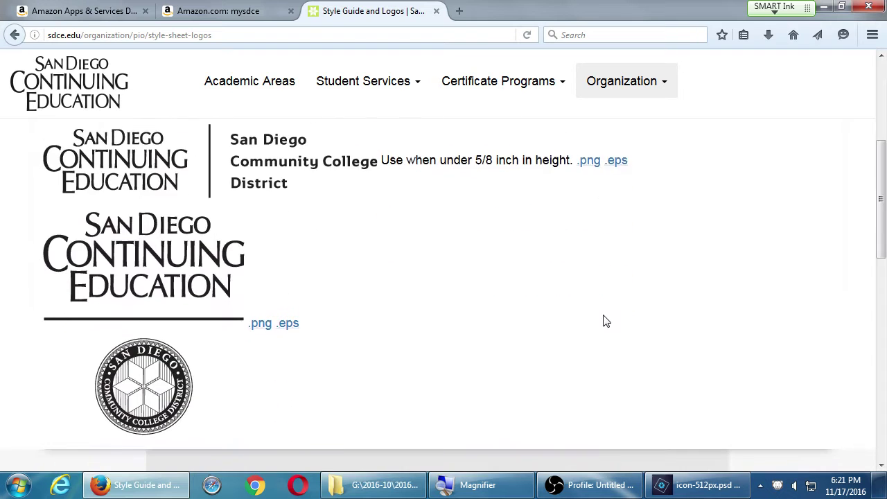
scroll(605, 321, "up", 3)
scroll(605, 321, "up", 3)
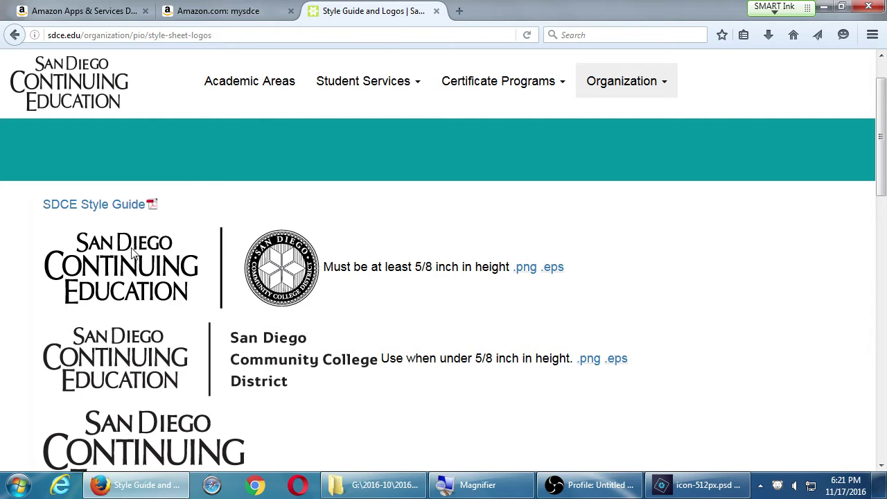
scroll(158, 263, "down", 1)
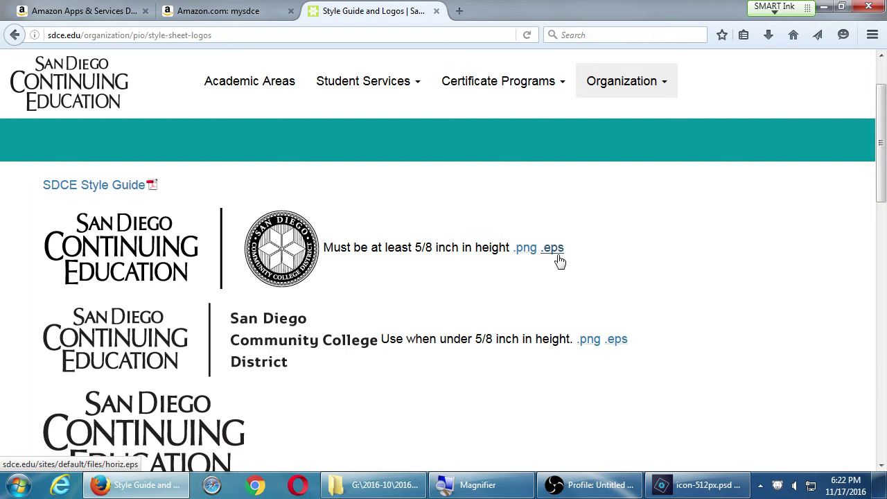
left_click(697, 483)
left_click(868, 7)
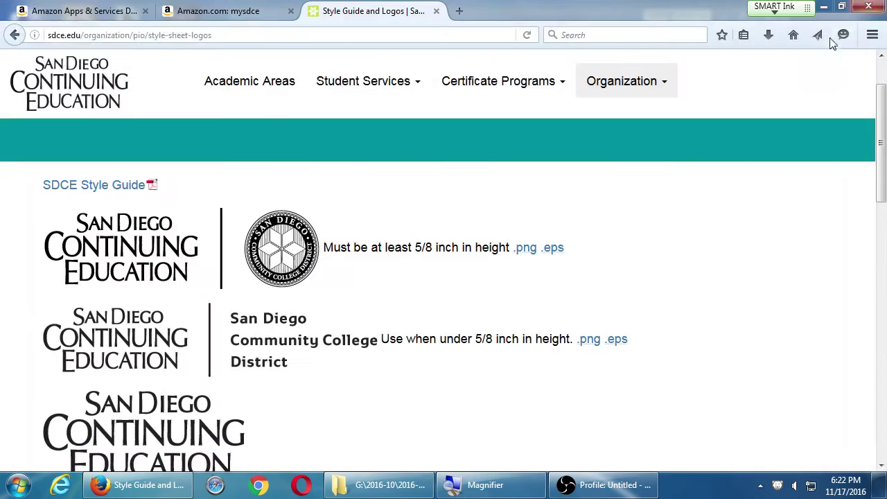
Show the desktop and launch Adobe Photoshop CC 2015 by searching 'phot' in Start.
key("super+d")
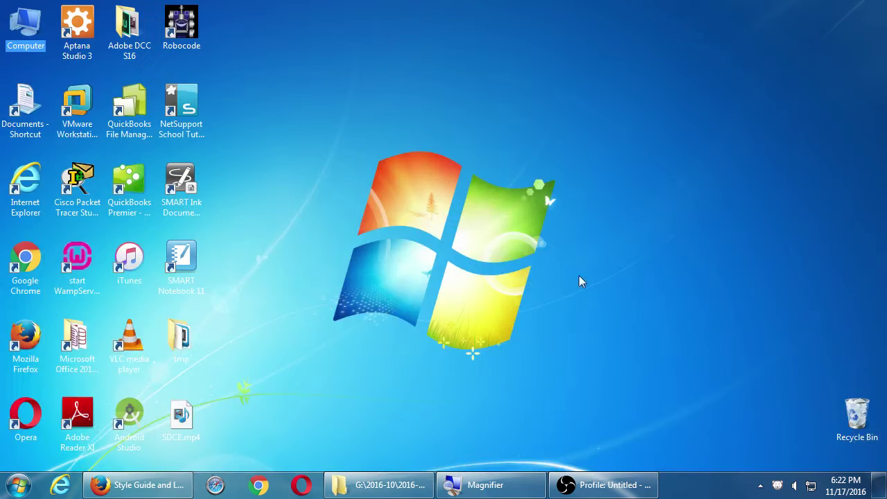
key("super")
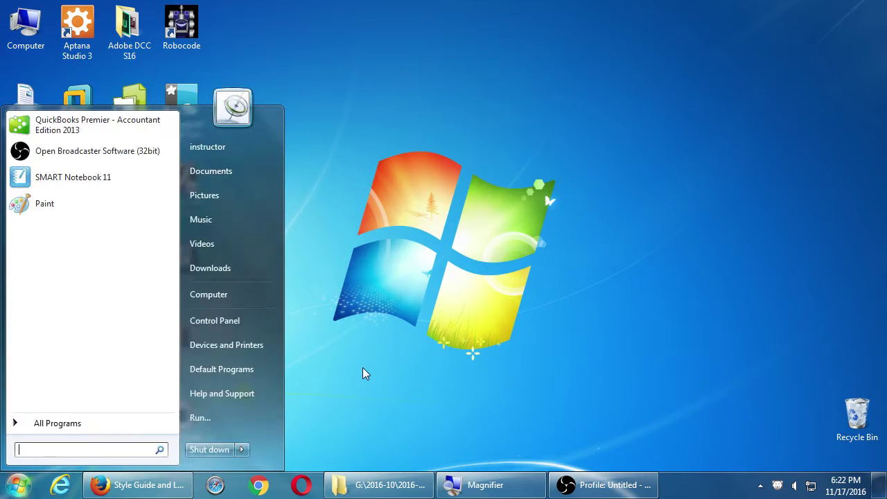
type("phot")
key("Down")
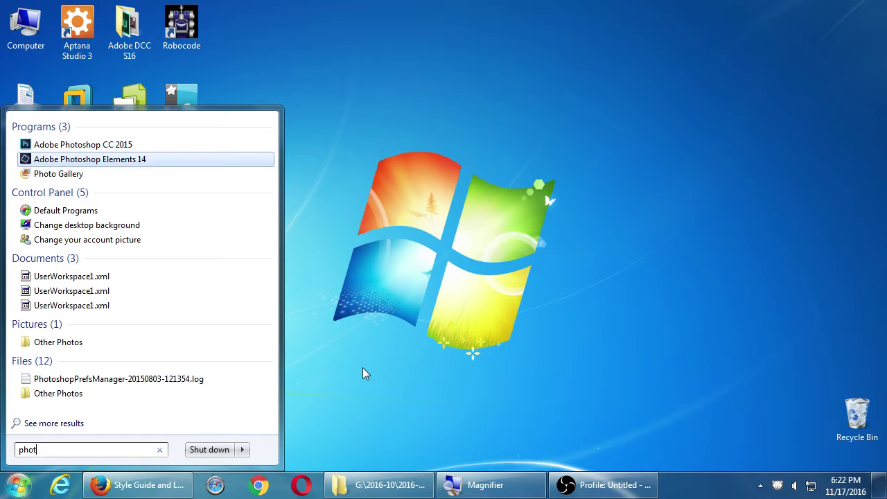
key("Up")
key("Return")
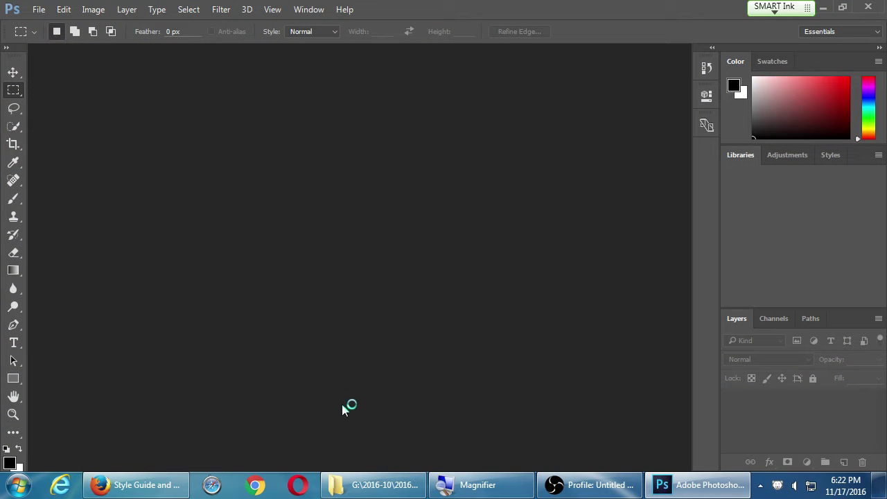
Open icon-512px.psd from its folder and permanently dismiss the New Library prompt.
left_click(367, 484)
double_click(441, 296)
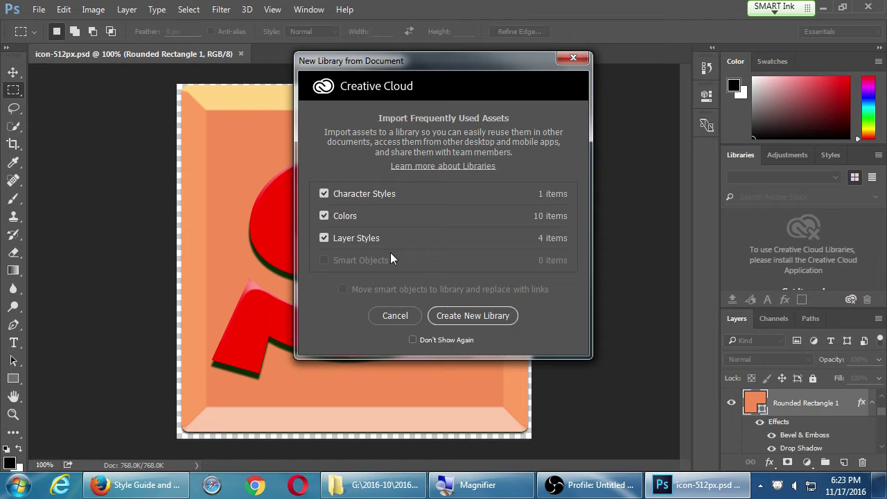
left_click(412, 339)
left_click(407, 317)
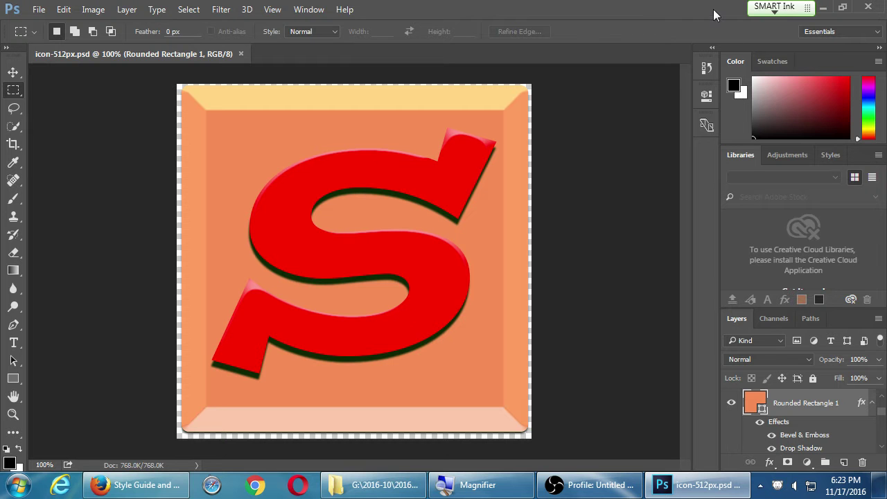
Collapse the Color and Libraries panels and review the s layer's Bevel & Emboss and Contour styles.
double_click(740, 63)
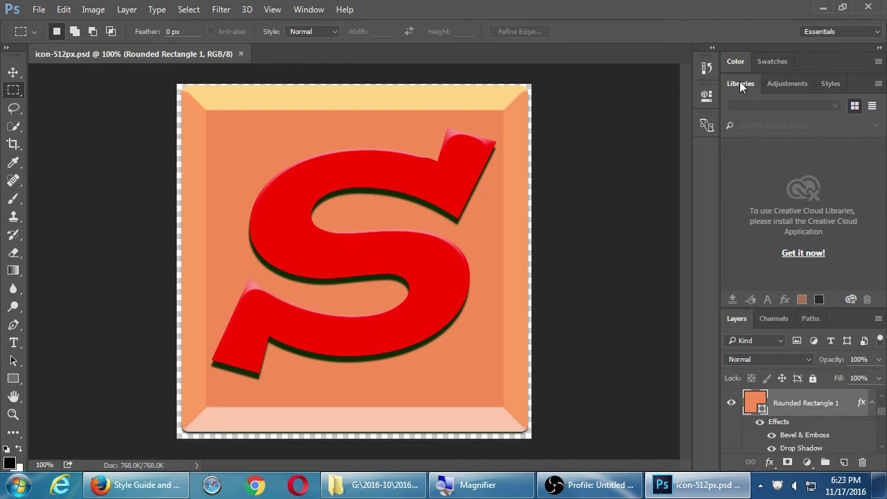
double_click(740, 84)
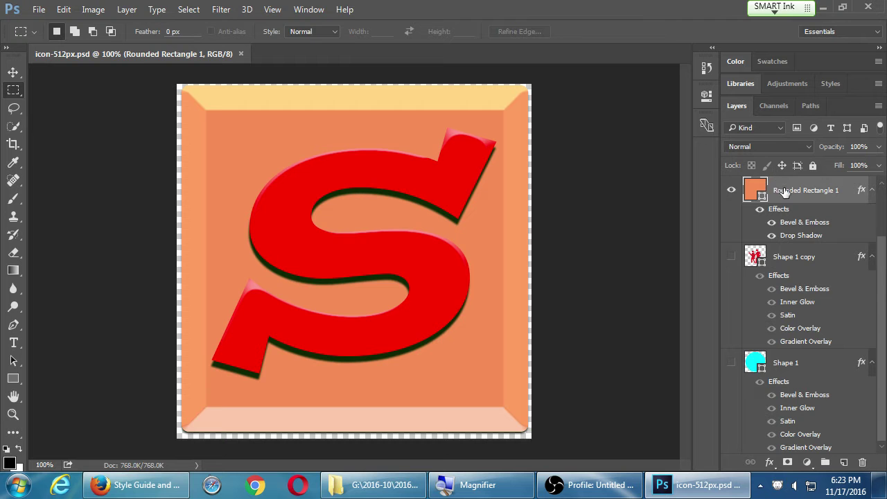
scroll(825, 301, "up", 2)
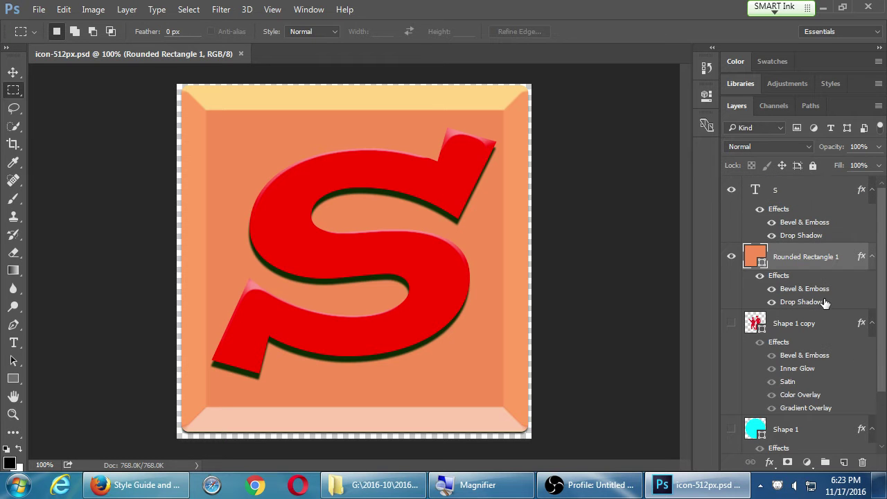
left_click(779, 191)
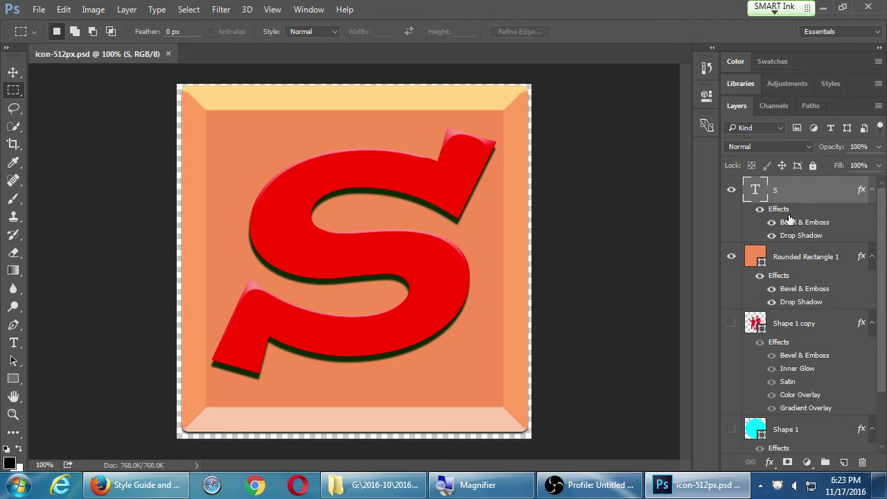
double_click(781, 208)
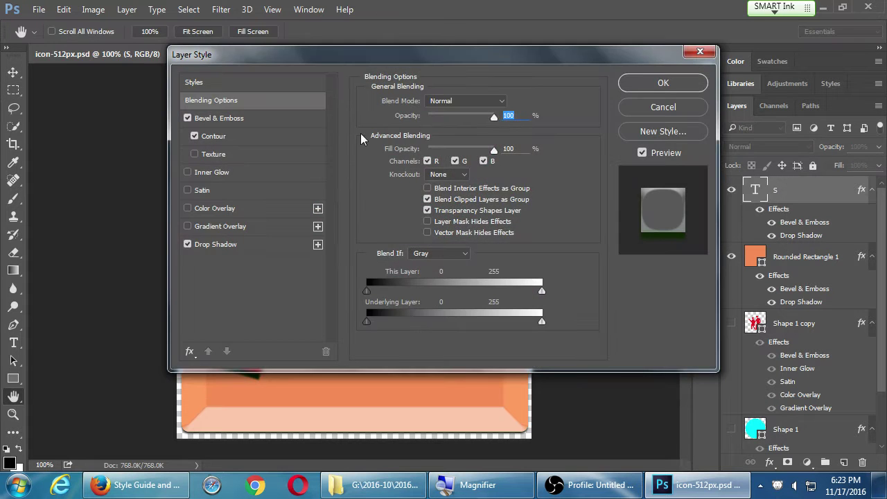
left_click(241, 119)
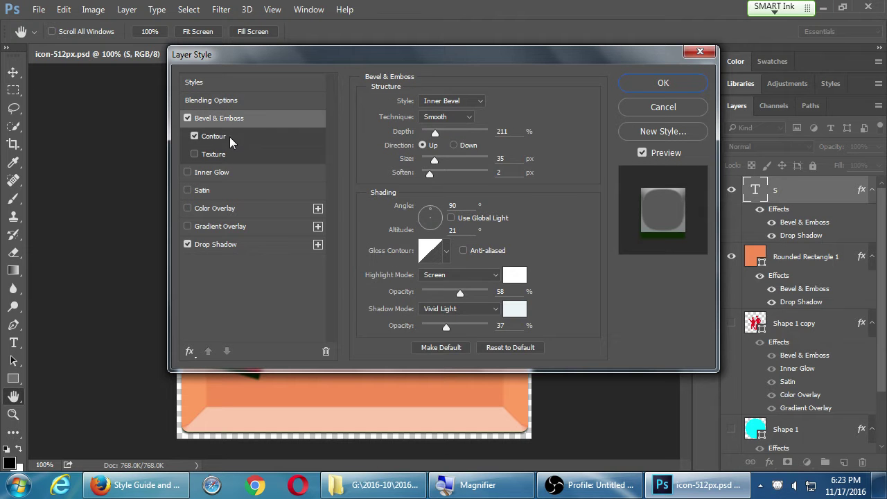
left_click(231, 140)
left_click(700, 52)
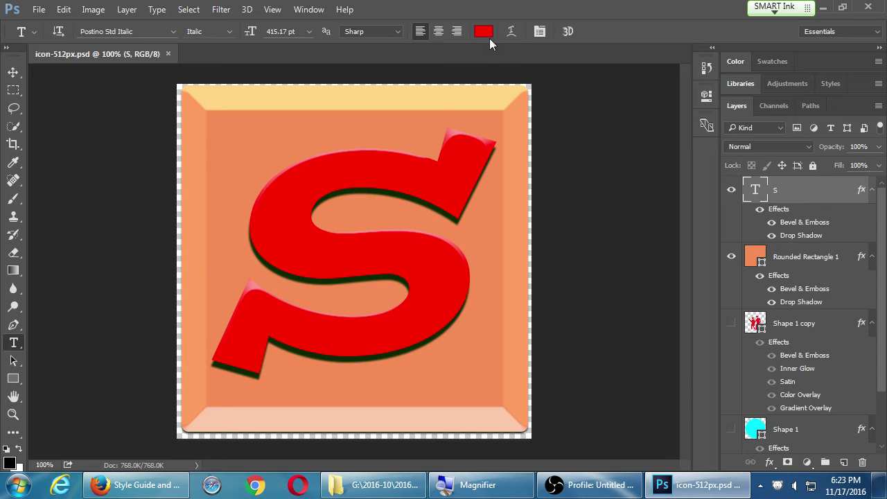
Change the S text colour to magenta #ff0090.
left_click(483, 31)
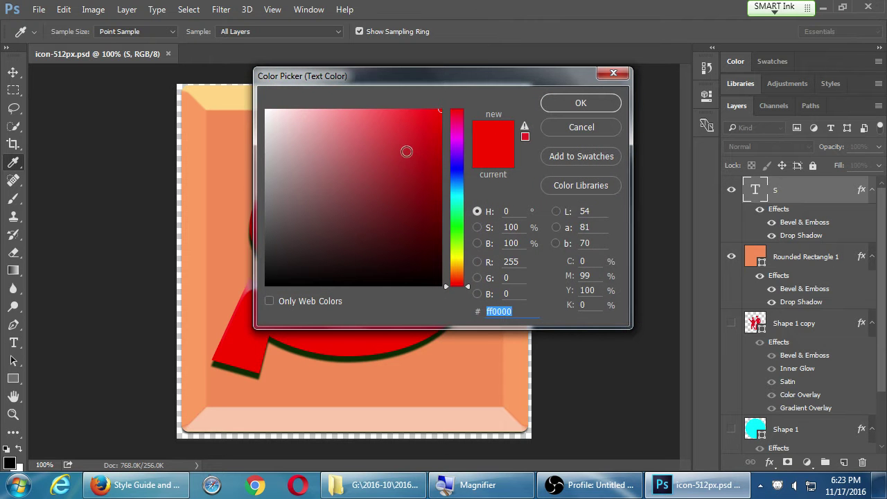
left_click(462, 135)
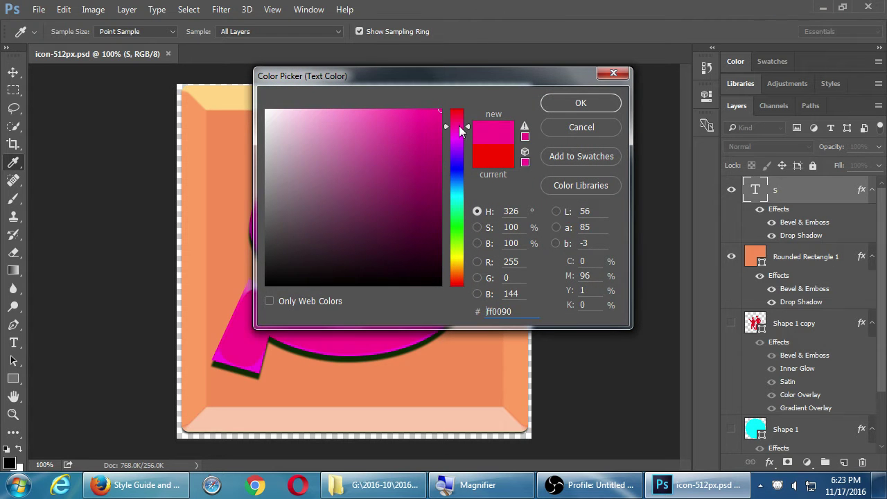
left_click(580, 103)
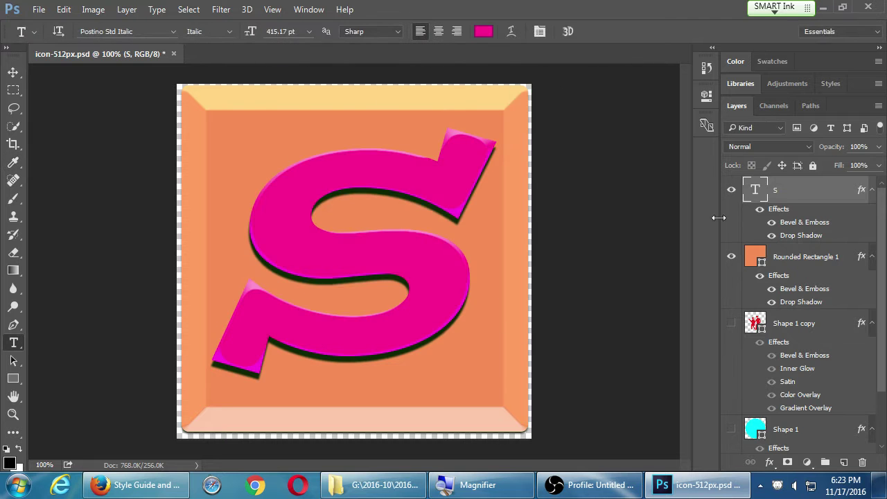
left_click(792, 256)
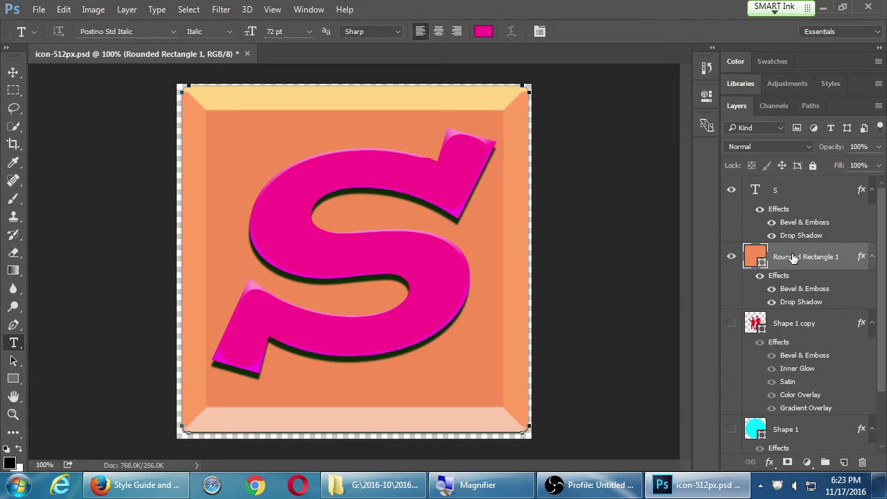
double_click(793, 256)
Set the Rounded Rectangle 1 fill from orange to dark green #328d61.
double_click(755, 258)
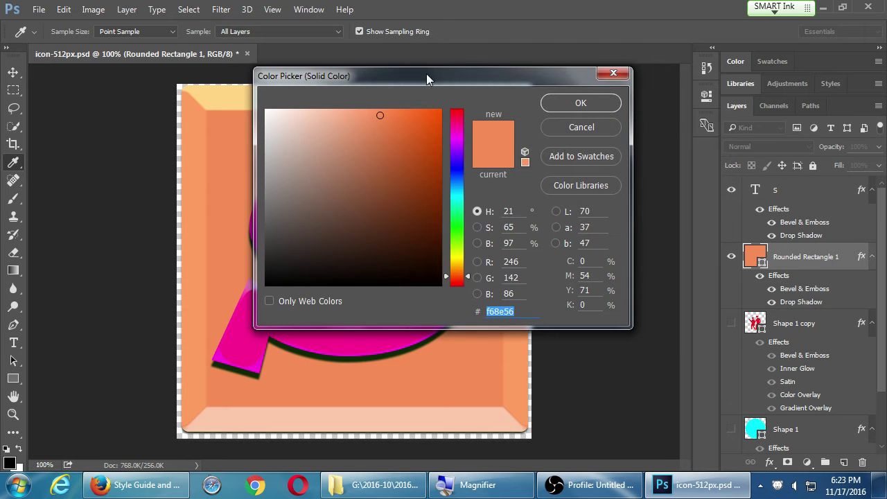
left_click_drag(426, 74, 630, 85)
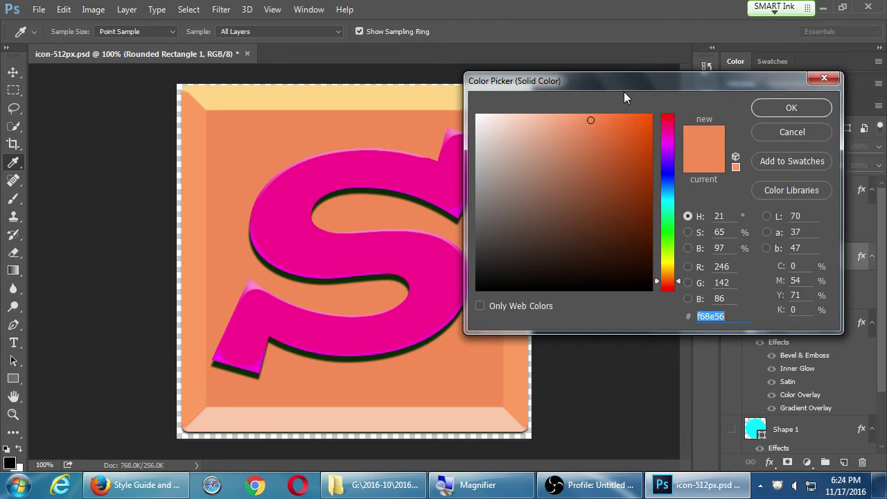
left_click(670, 259)
left_click(666, 249)
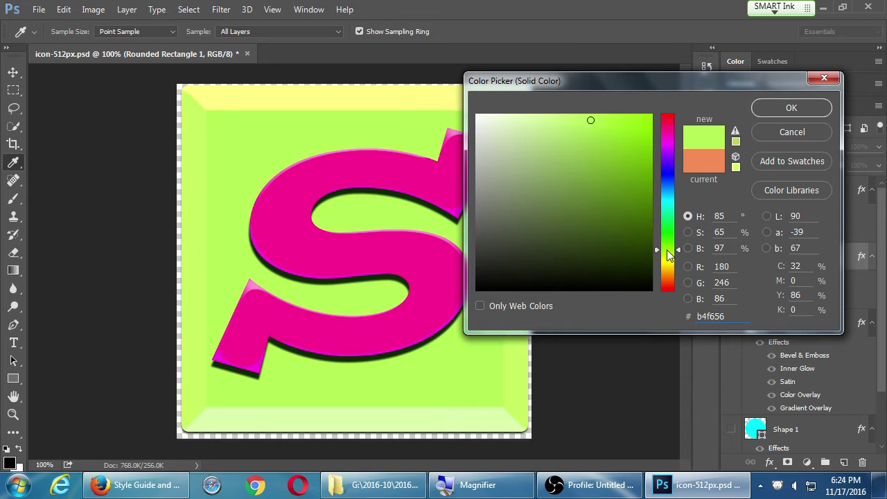
left_click_drag(667, 237, 670, 219)
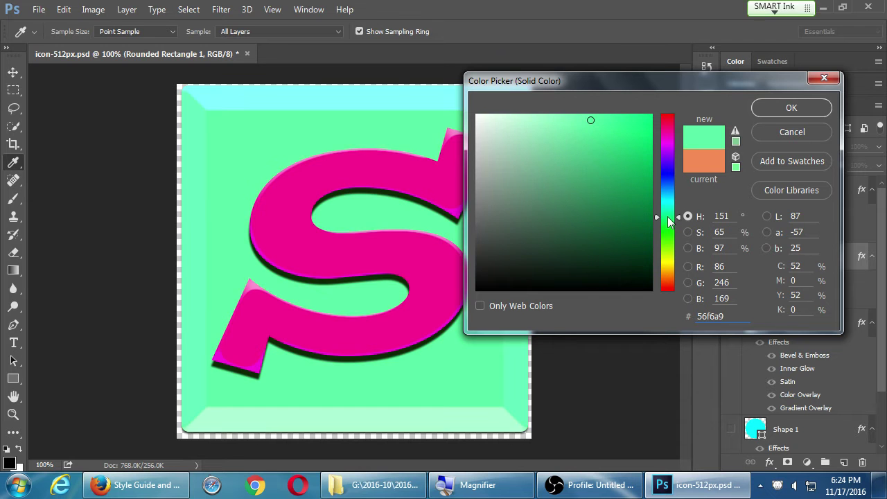
left_click_drag(582, 151, 572, 157)
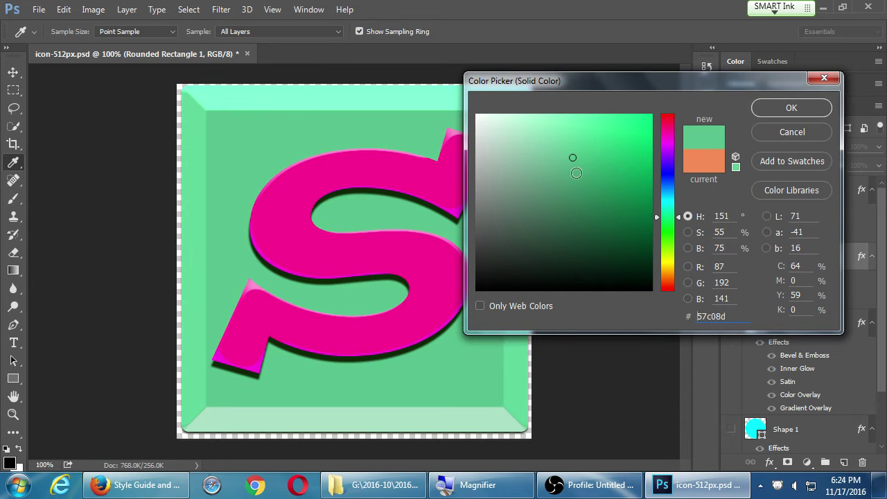
left_click(588, 191)
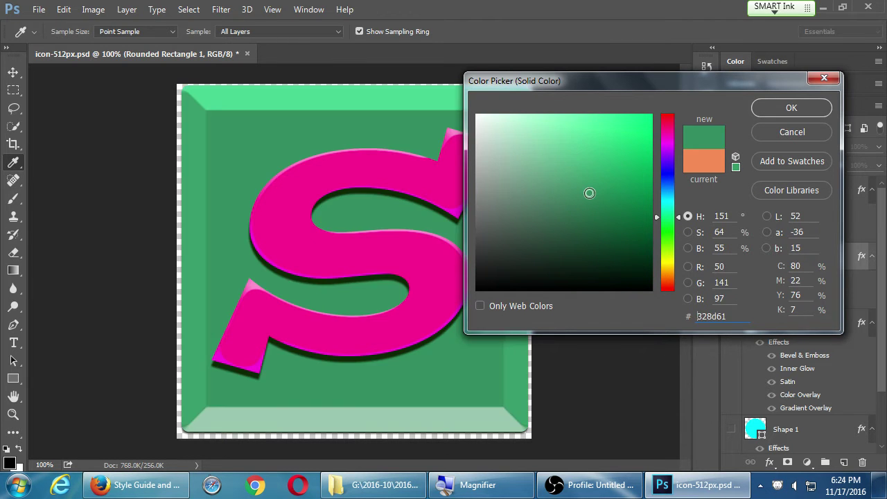
left_click(791, 109)
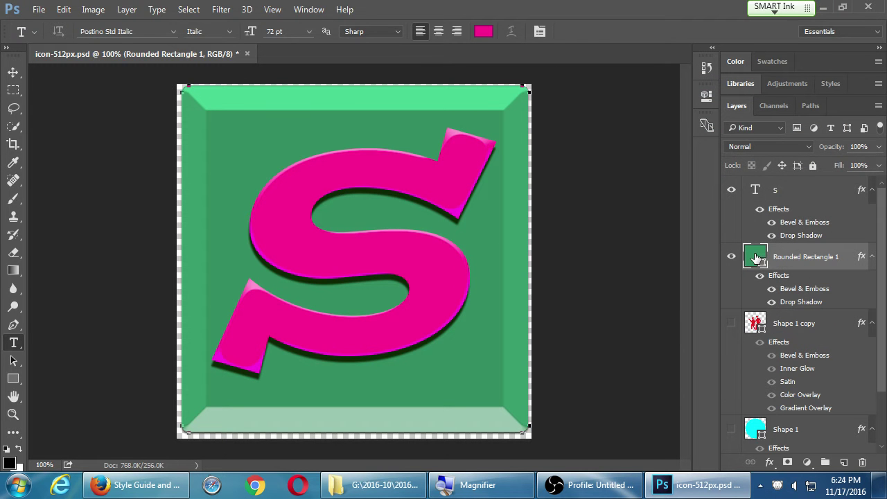
Save the document as icon-512pxv2.psd in the G: drive's 2016-11 3ADT III folder.
key("ctrl+shift+s")
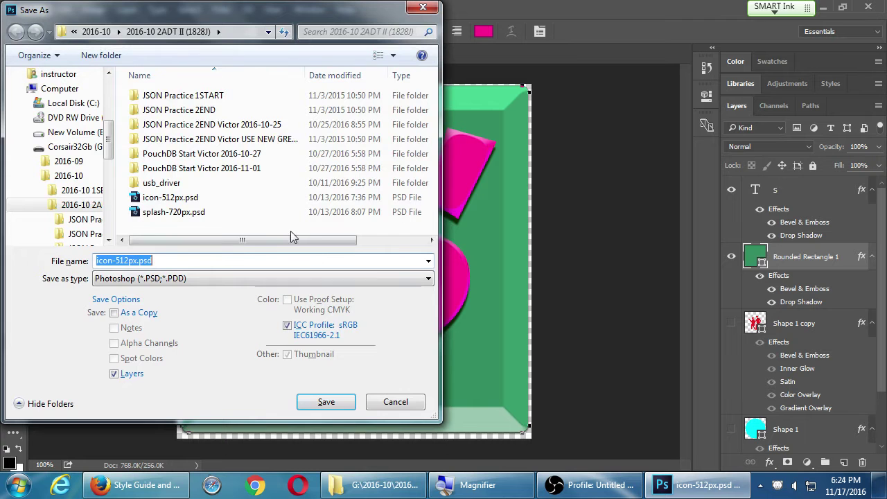
left_click(96, 31)
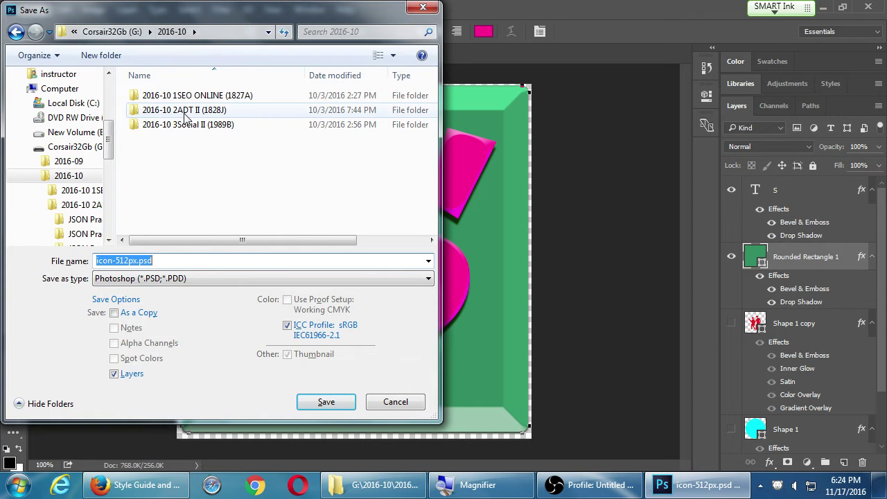
left_click(111, 31)
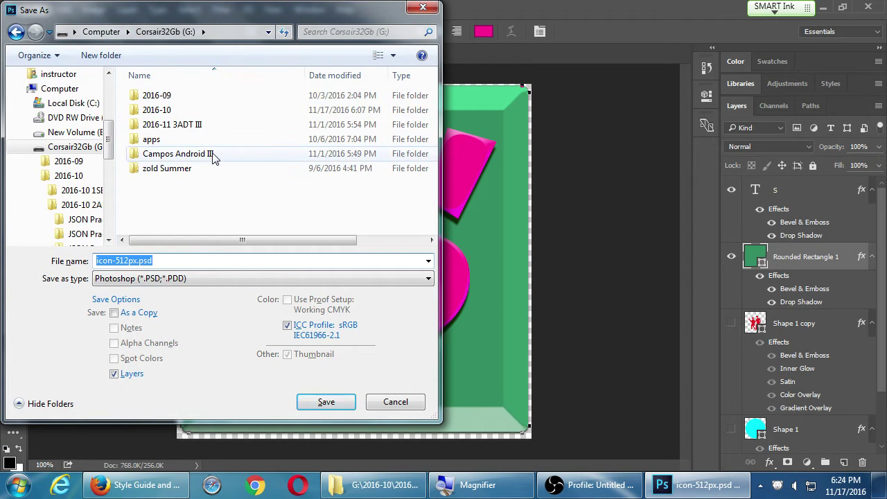
double_click(186, 125)
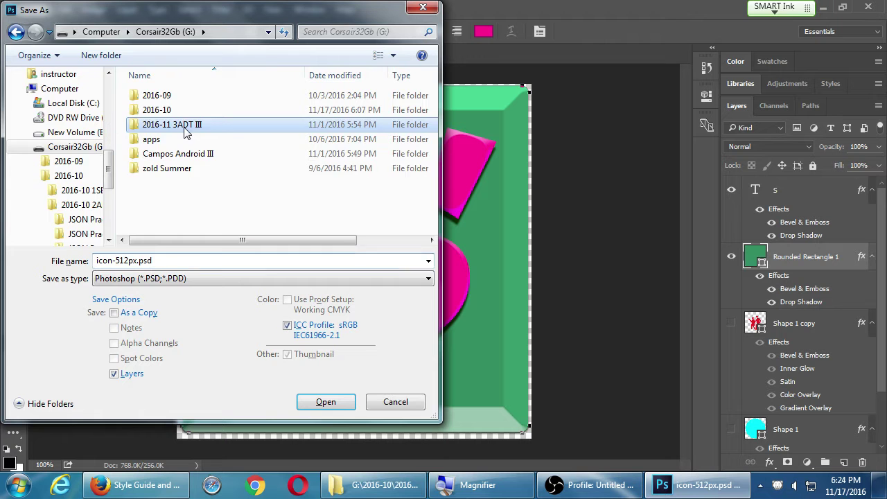
left_click(241, 259)
left_click(241, 259)
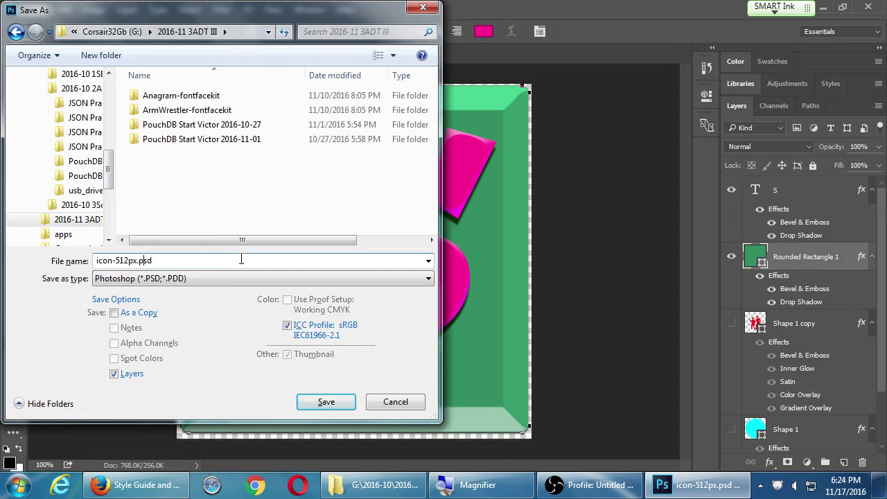
key("Return")
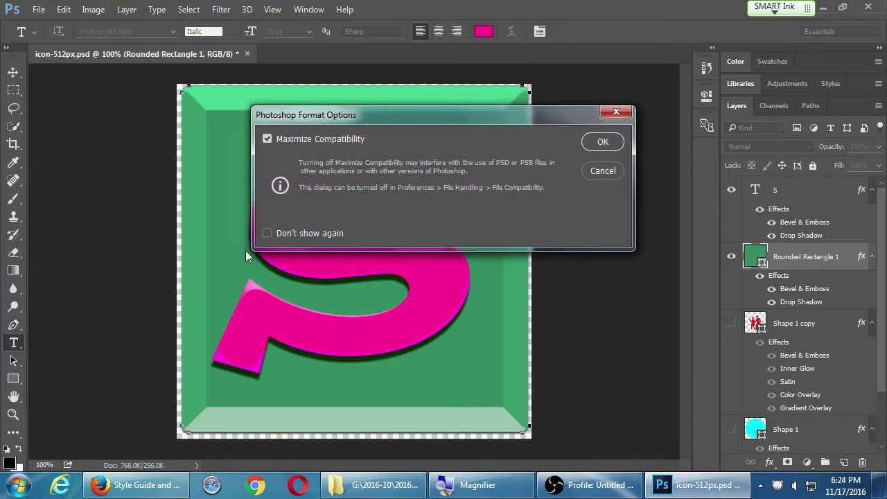
left_click(615, 142)
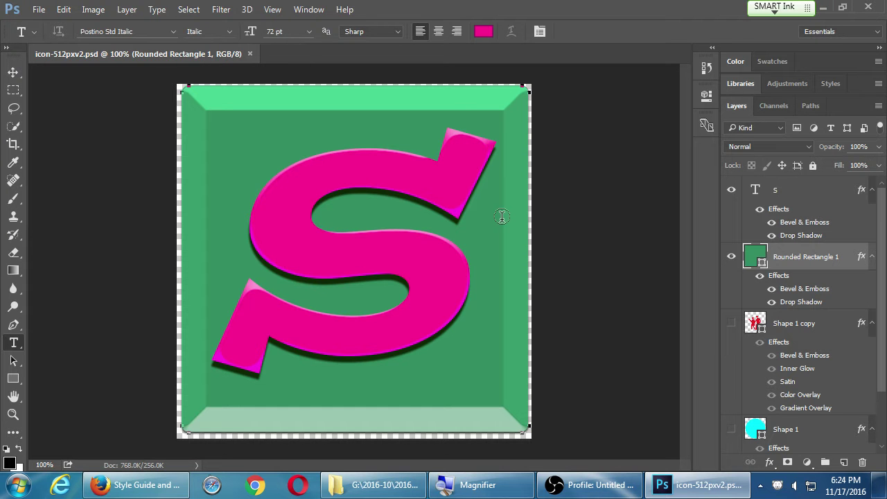
key("h")
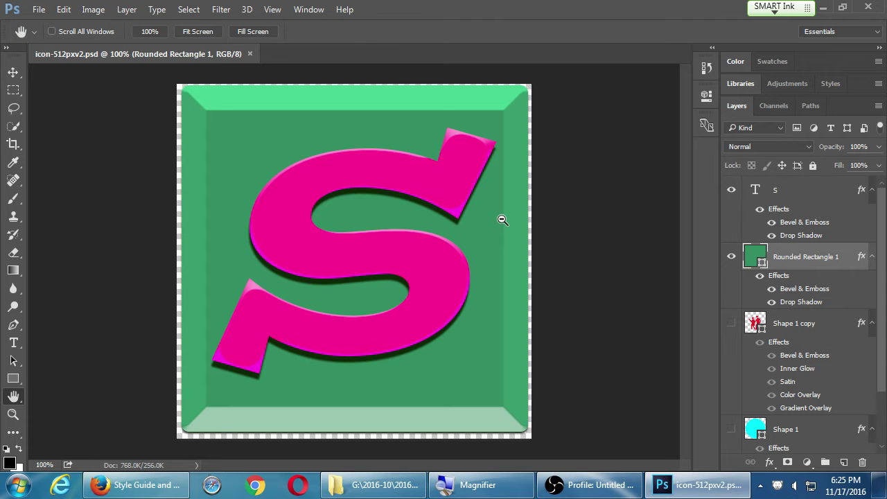
Open File > Export > Save for Web (Legacy) with PNG-24 at 512 × 512 px, then switch to Firefox.
left_click(38, 10)
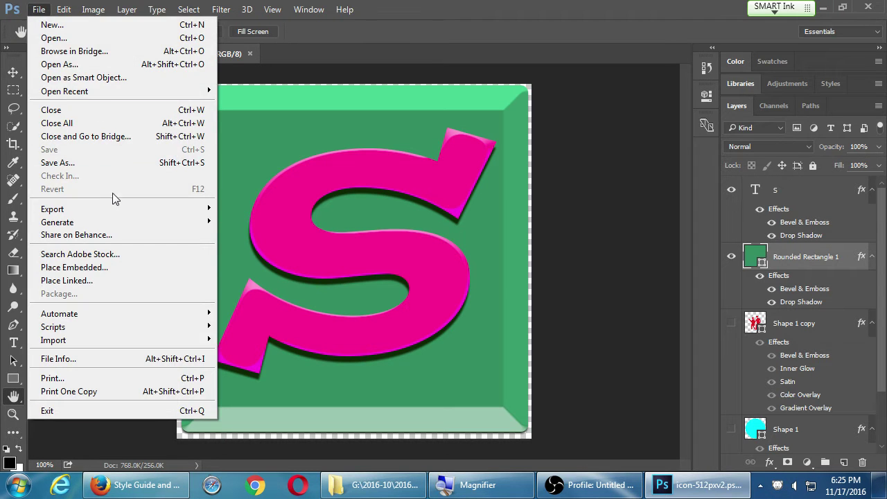
mouse_move(108, 203)
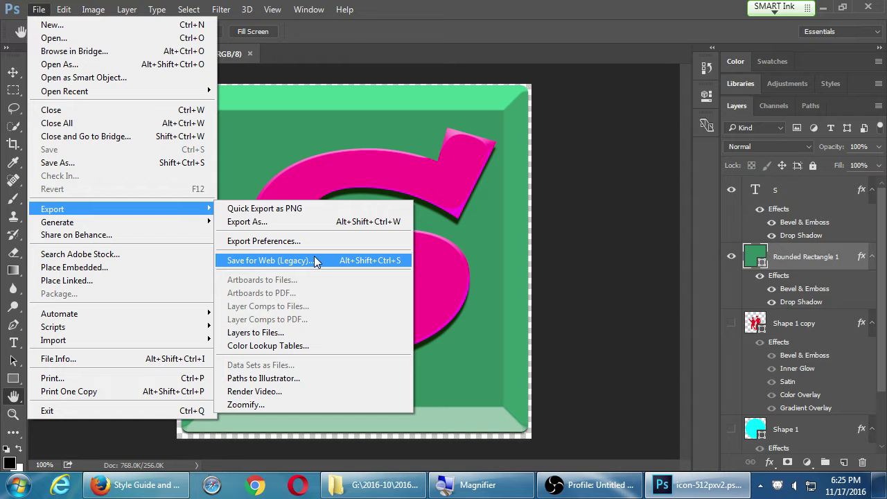
left_click(315, 261)
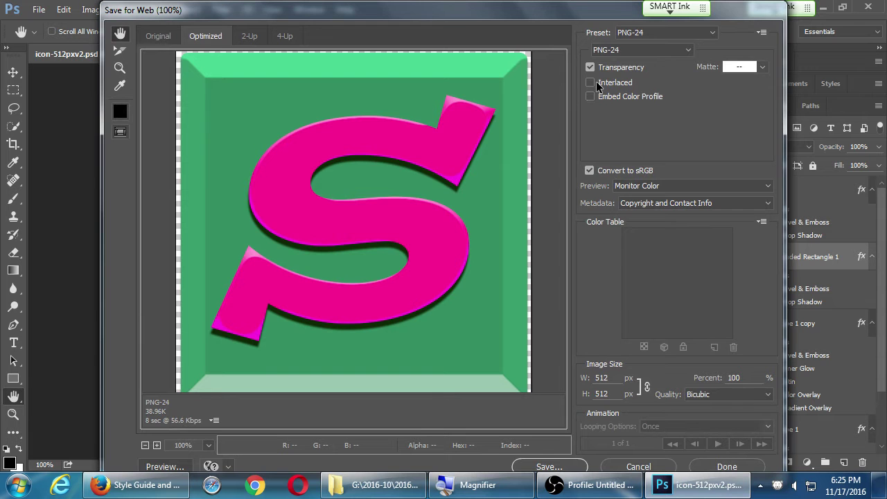
left_click_drag(421, 208, 421, 257)
left_click(139, 485)
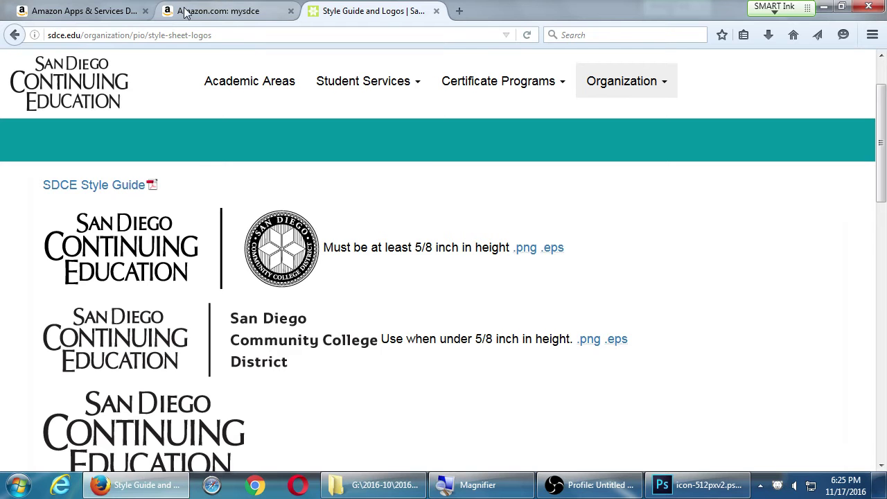
Check the developer console's Large icon requirement of 512 px.
left_click(186, 13)
left_click(104, 13)
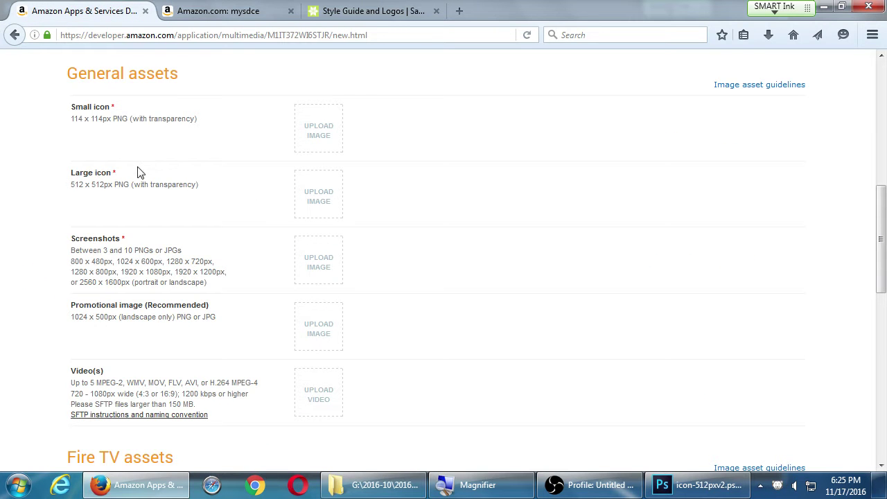
double_click(79, 184)
left_click(113, 207)
Open the Marty mySDCE app page from the Amazon mysdce results, then return to Photoshop.
left_click(219, 11)
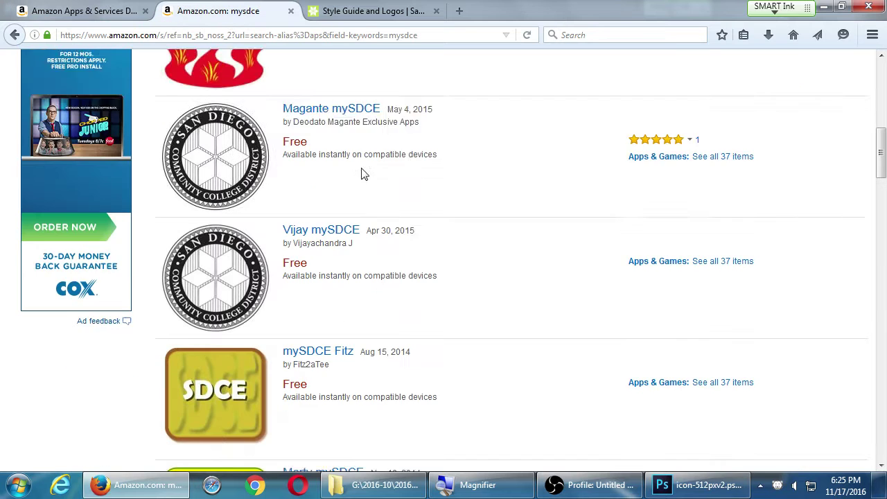
scroll(409, 224, "down", 4)
scroll(410, 218, "up", 6)
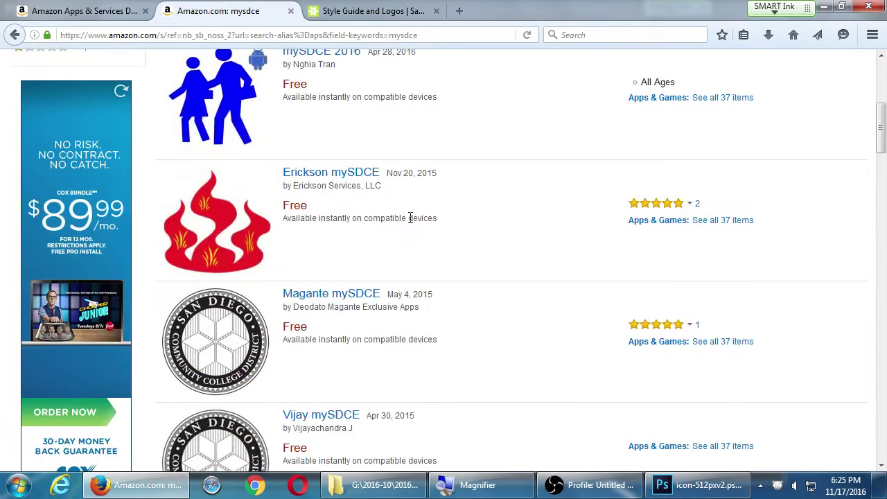
scroll(409, 218, "down", 5)
scroll(409, 218, "up", 3)
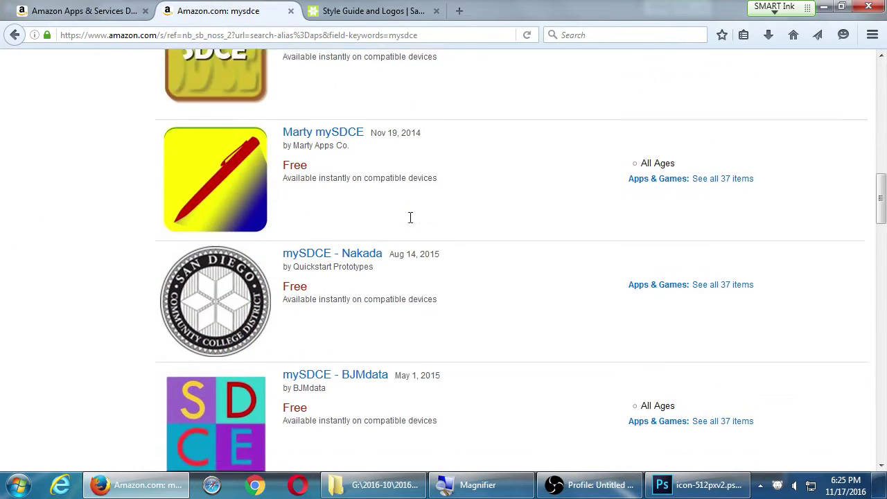
left_click(210, 201)
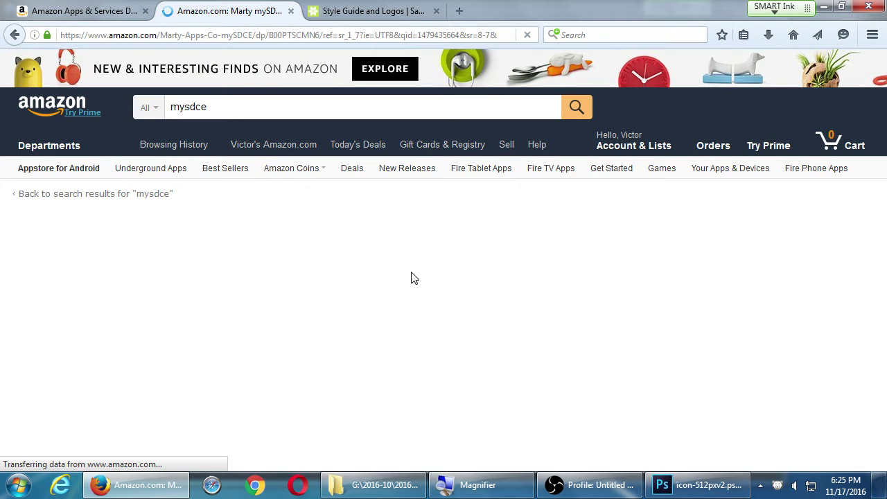
scroll(585, 289, "down", 1)
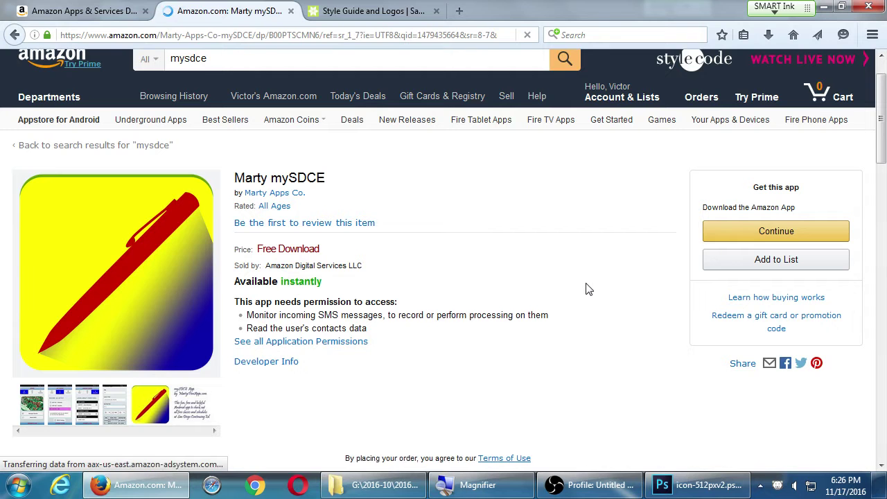
left_click(699, 485)
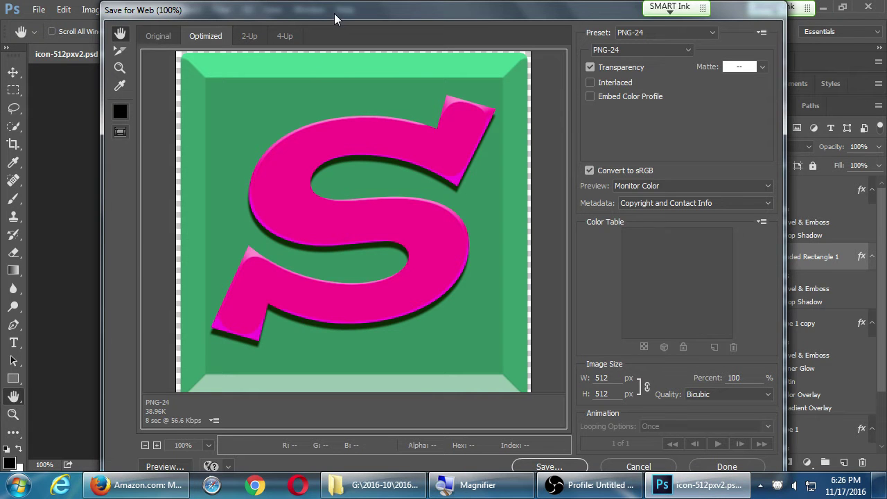
Save the optimized PNG as icon-512pxv2.png in Corsair32Gb (G:) > 2016-11 3ADT III.
left_click(563, 470)
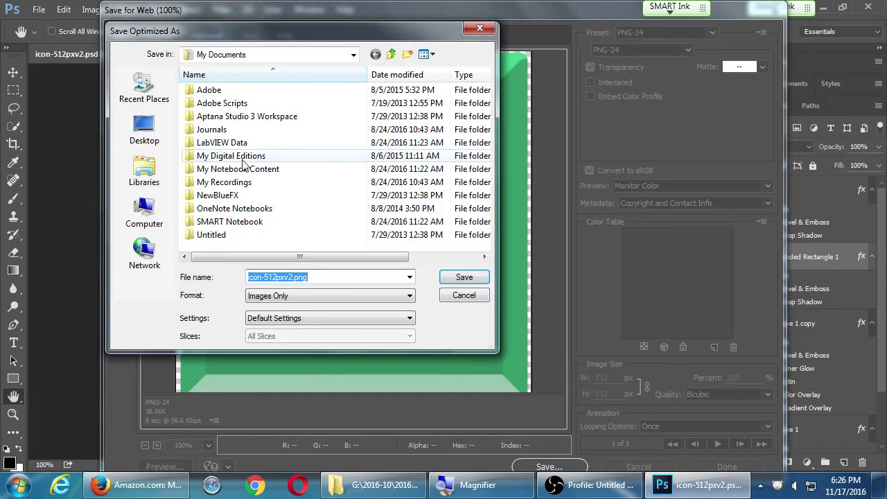
left_click(142, 138)
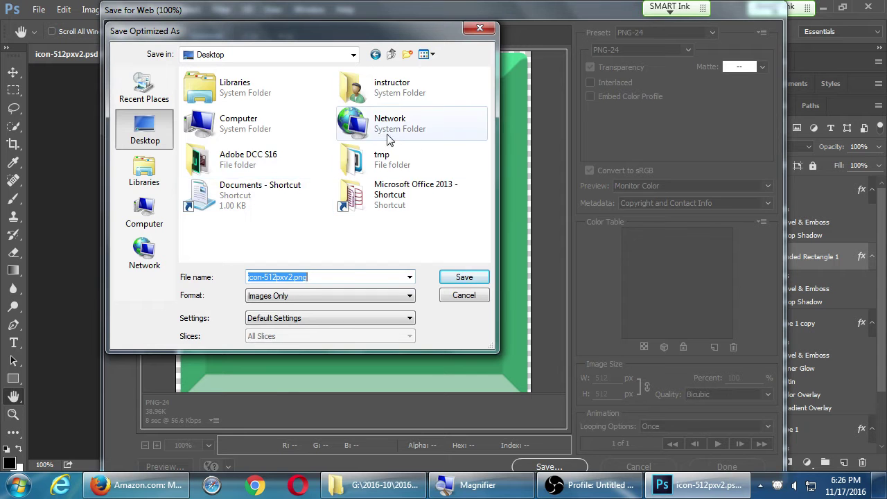
double_click(264, 131)
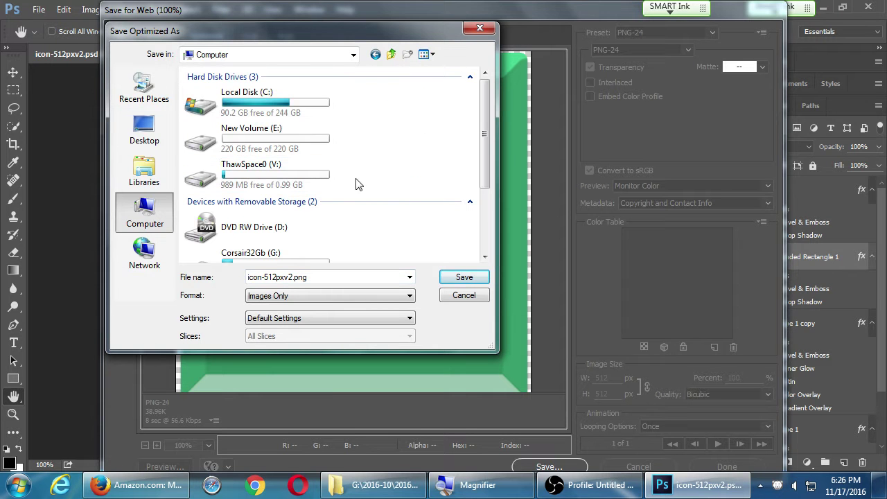
left_click(316, 176)
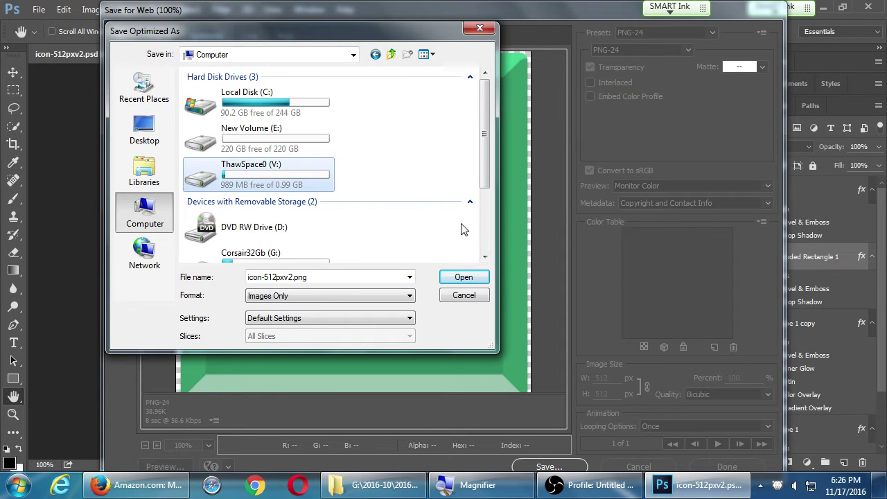
scroll(485, 240, "down", 2)
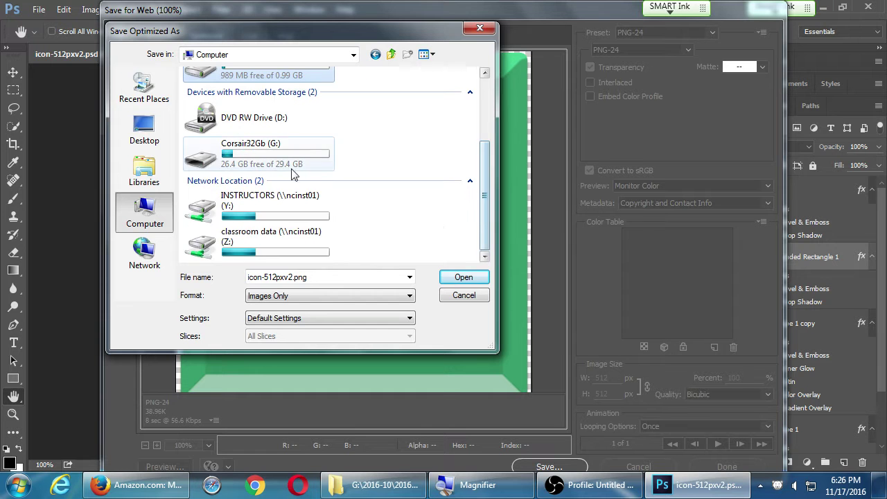
double_click(256, 124)
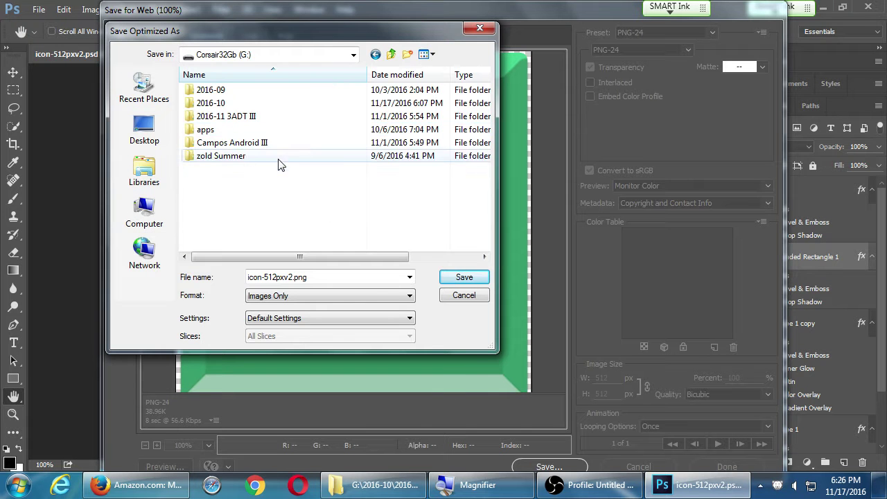
double_click(248, 117)
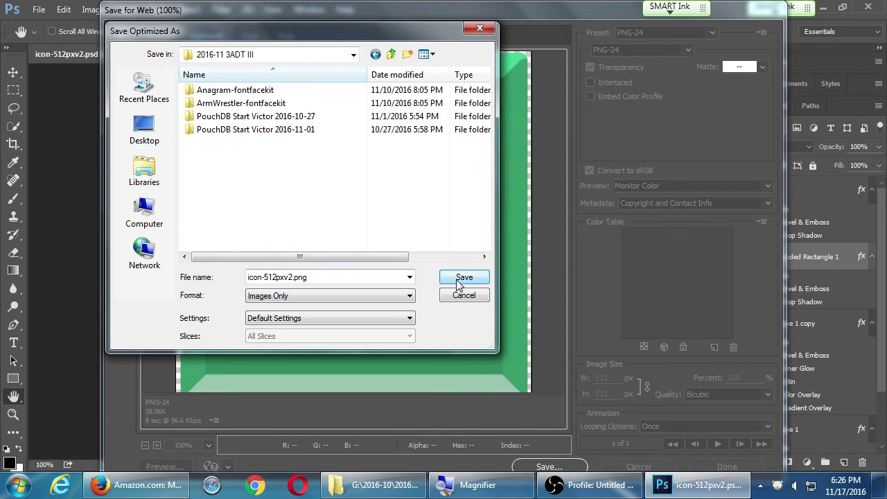
left_click(463, 277)
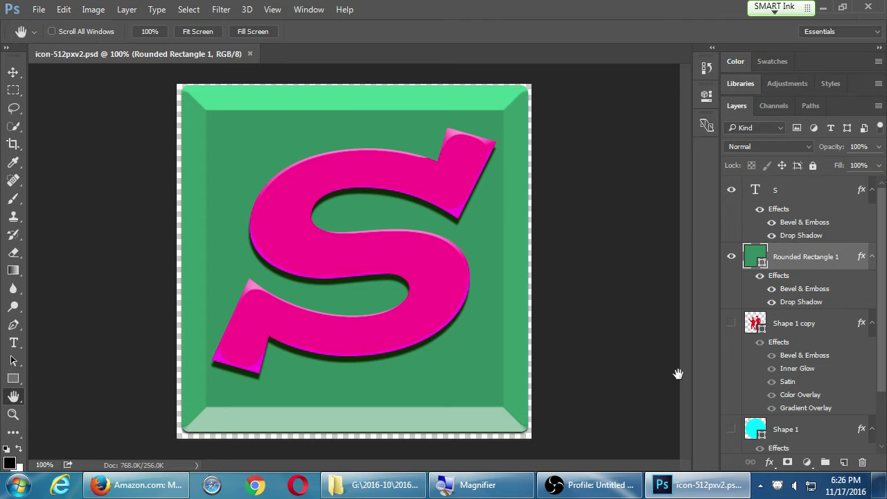
Delete the Shape 1 copy and Shape 1 layers, save the document, and switch to Firefox.
left_click_drag(832, 327, 862, 462)
left_click_drag(815, 334, 862, 462)
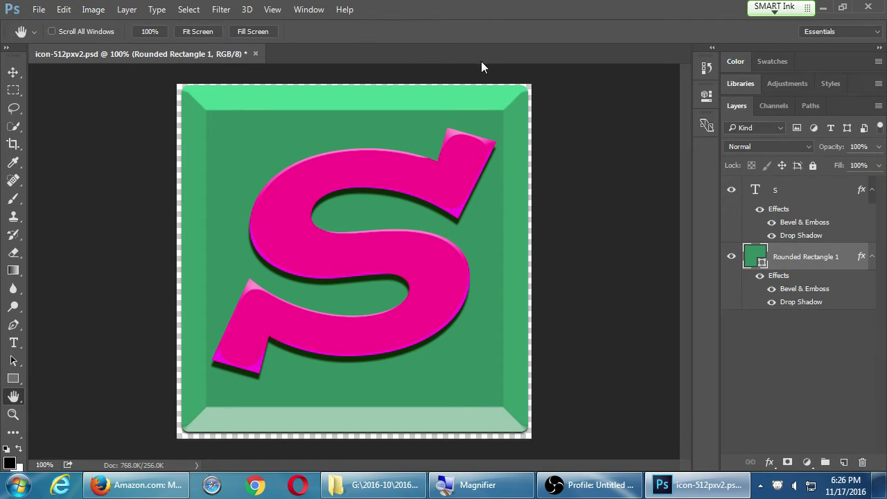
key("ctrl+s")
left_click(163, 483)
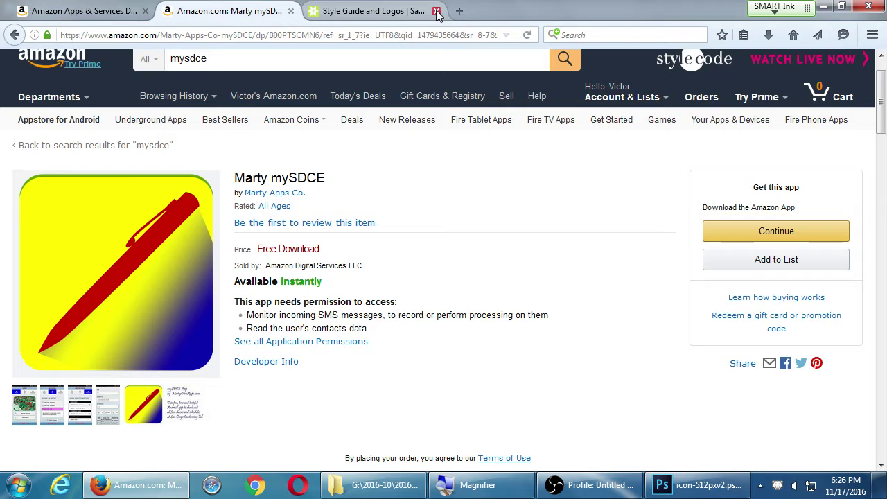
From the Style Guide page, save the stacked logo's .eps link as vert.eps on the Desktop.
left_click(386, 13)
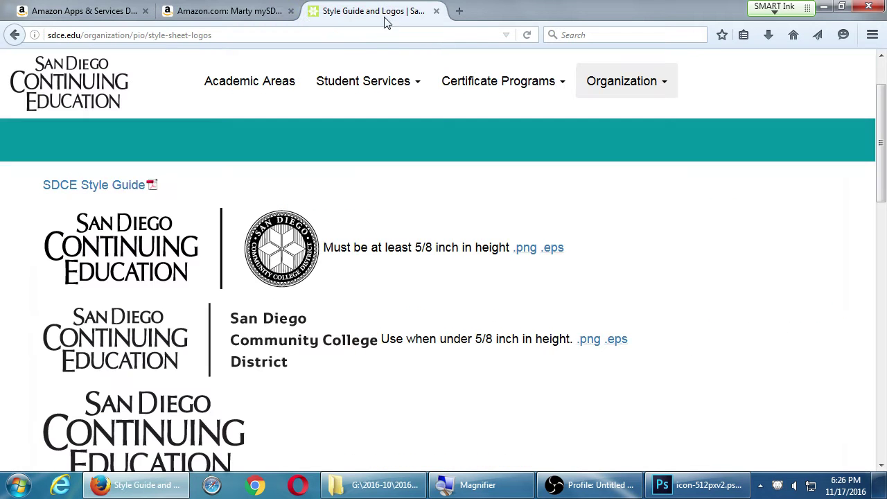
right_click(558, 255)
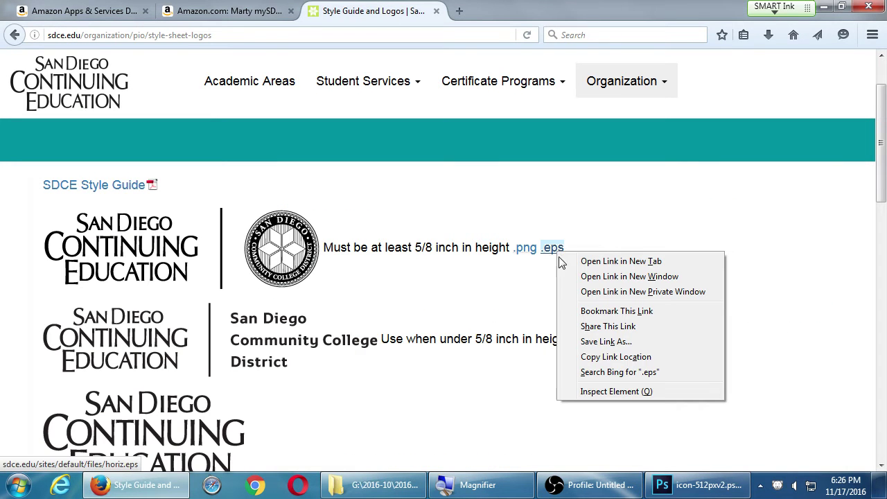
left_click(463, 448)
scroll(452, 431, "down", 5)
scroll(452, 431, "down", 3)
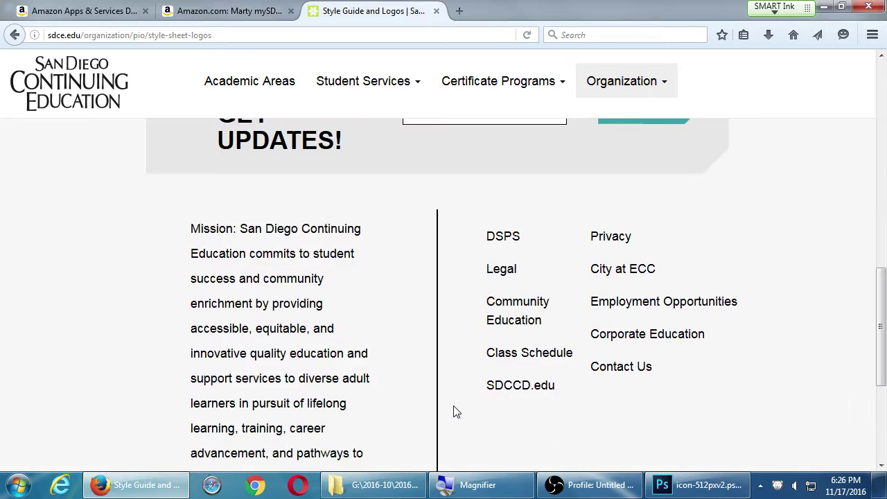
scroll(453, 410, "up", 4)
right_click(284, 268)
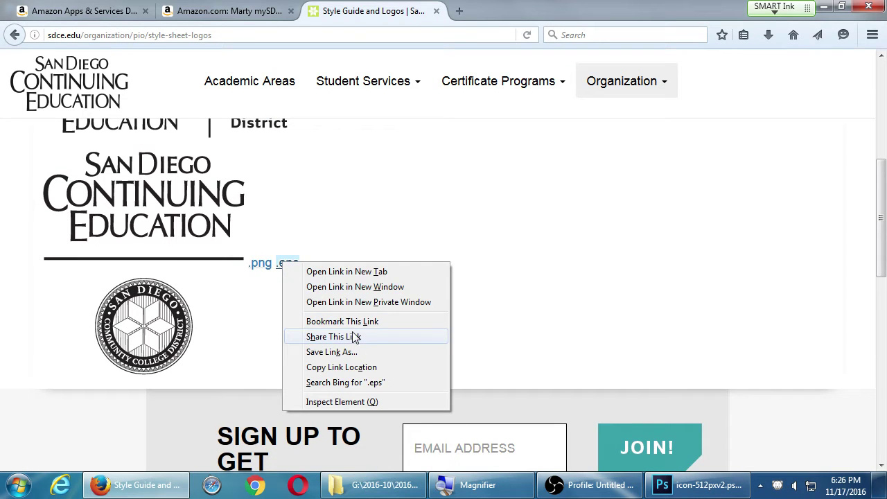
left_click(360, 352)
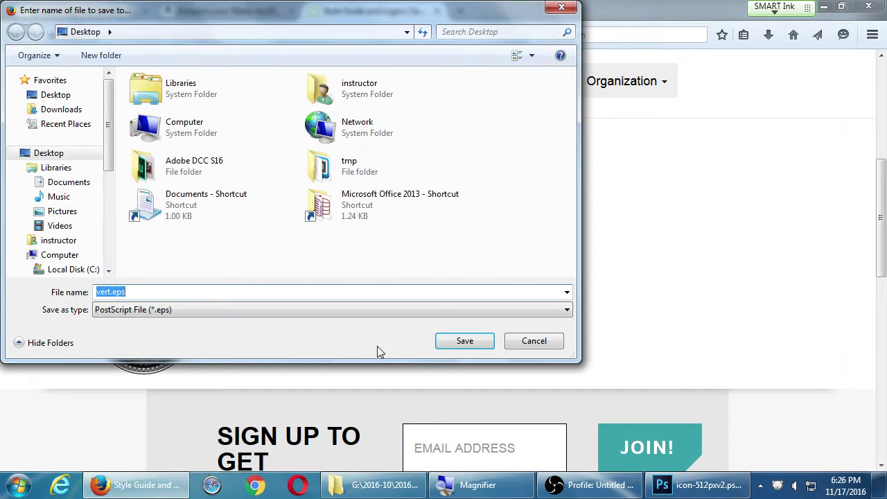
left_click(483, 350)
Open vert.eps from the Desktop in Photoshop, rasterizing it at 10 inches wide.
left_click(686, 485)
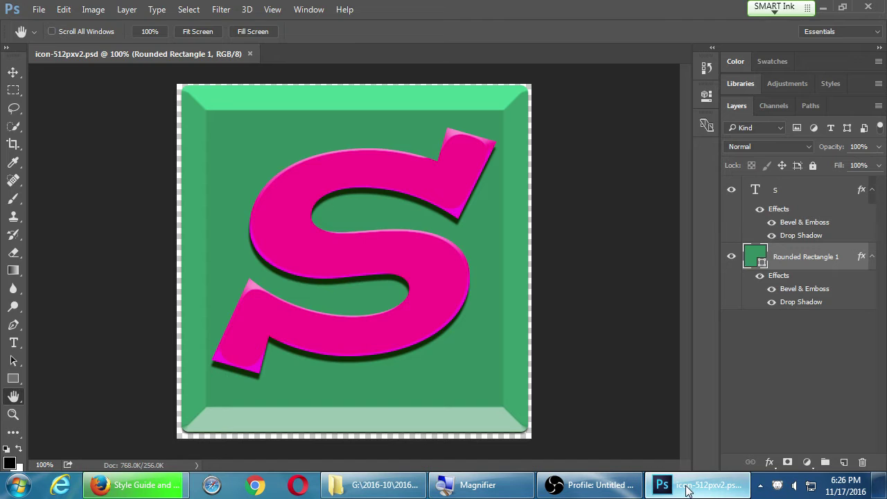
key("ctrl+o")
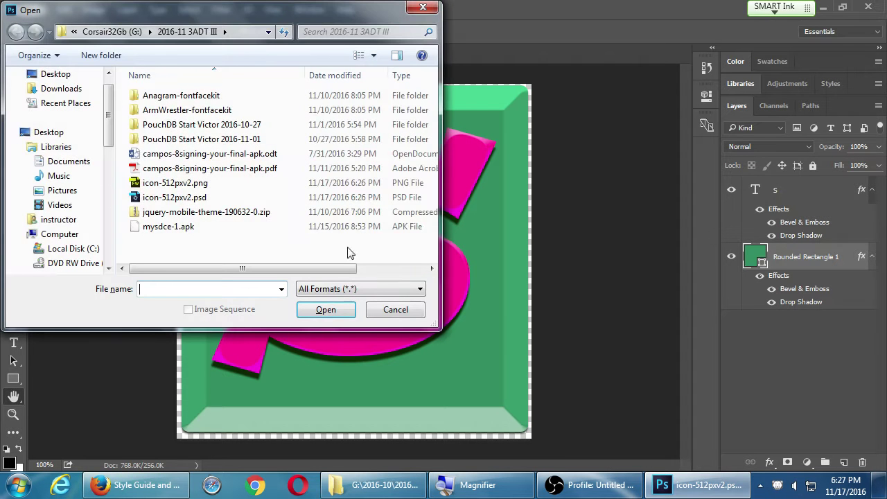
left_click(56, 74)
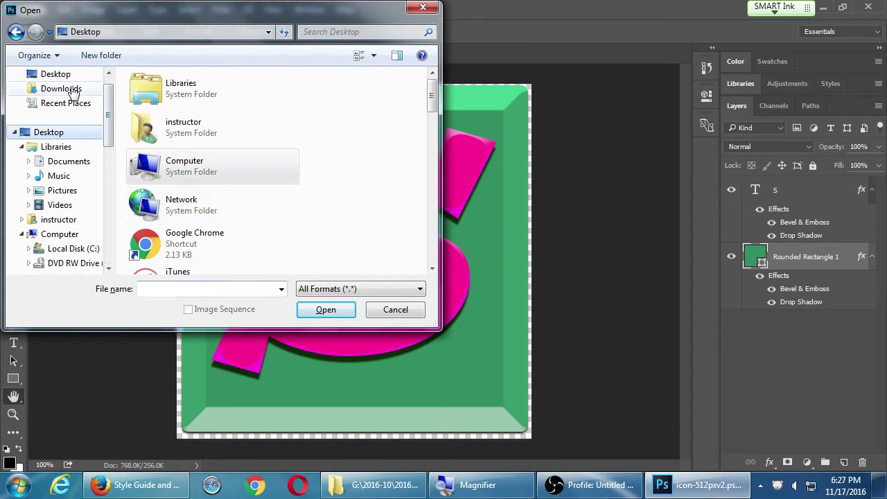
key("v")
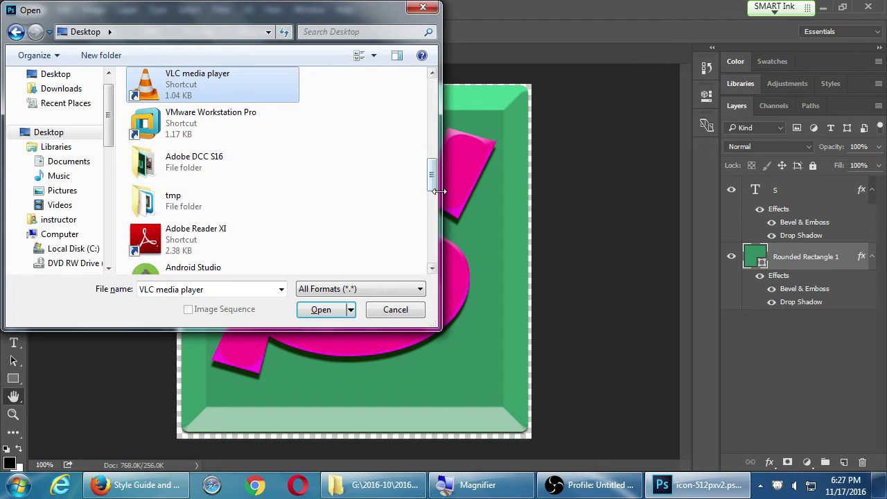
left_click_drag(441, 196, 514, 197)
left_click(353, 254)
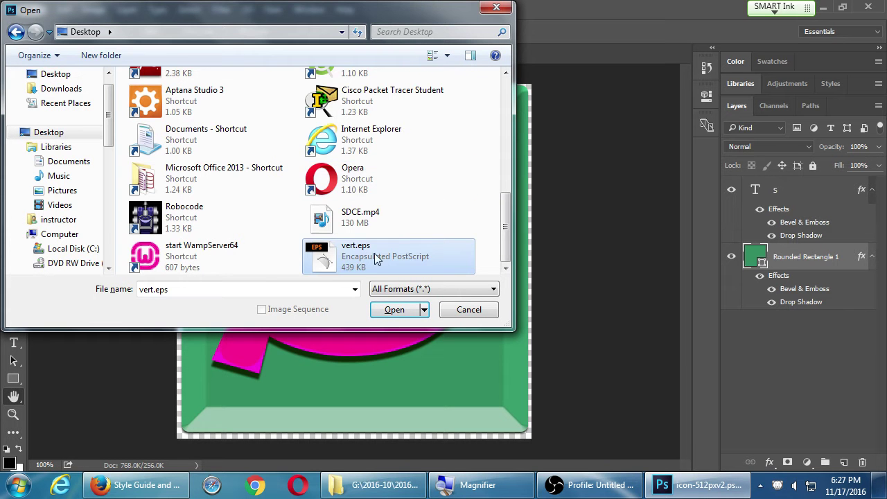
double_click(315, 253)
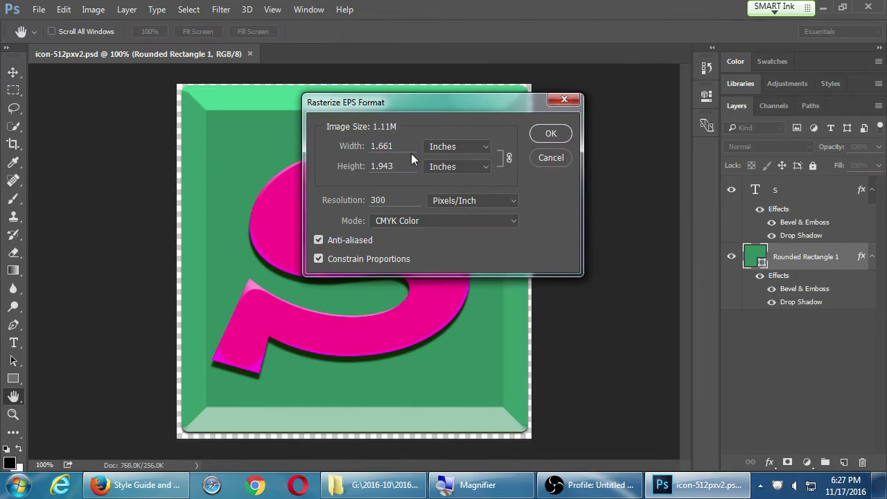
left_click_drag(409, 147, 354, 145)
type("10")
key("Return")
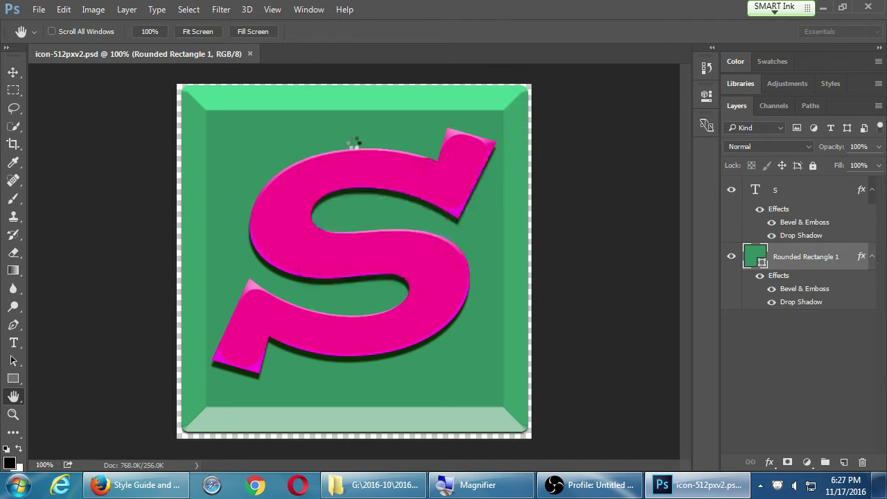
Copy the round seal from vert.eps with a rectangular marquee and paste it into the icon.
key("m")
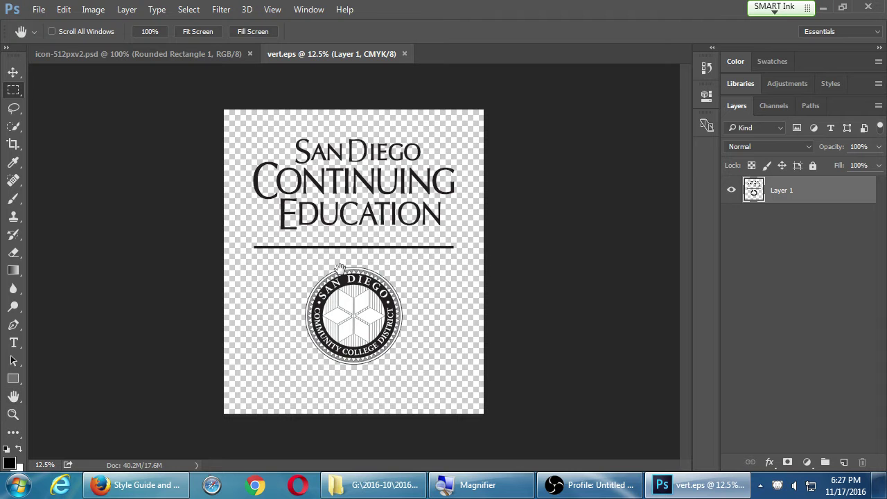
left_click_drag(296, 261, 420, 378)
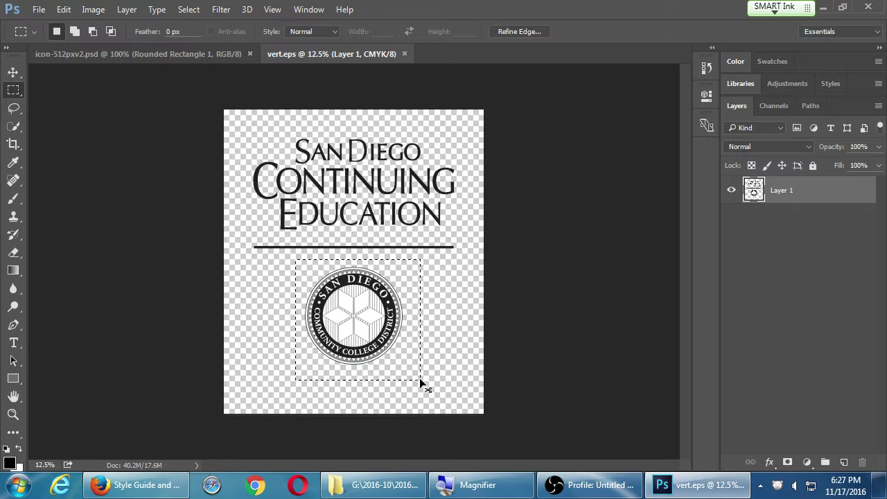
key("ctrl+Tab")
key("ctrl+v")
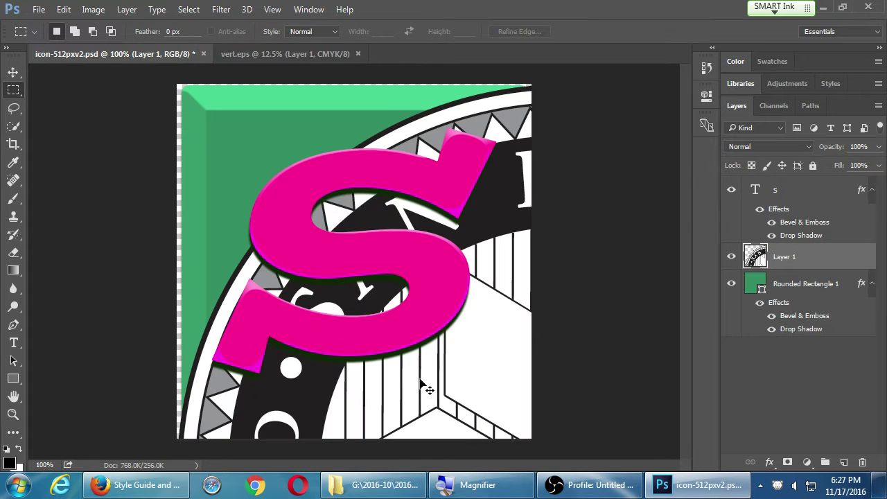
Scale the pasted seal down and centre it on the icon.
key("ctrl+t")
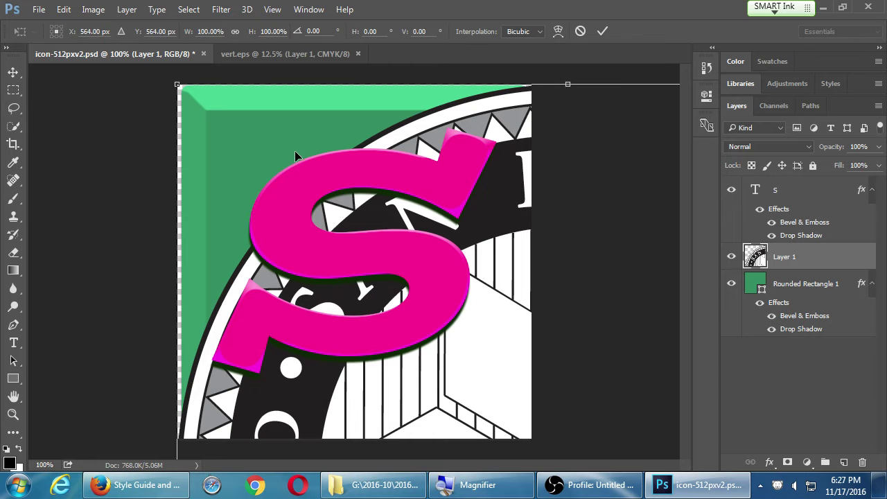
left_click_drag(178, 85, 451, 359)
left_click_drag(494, 408, 399, 306)
left_click_drag(514, 409, 275, 201)
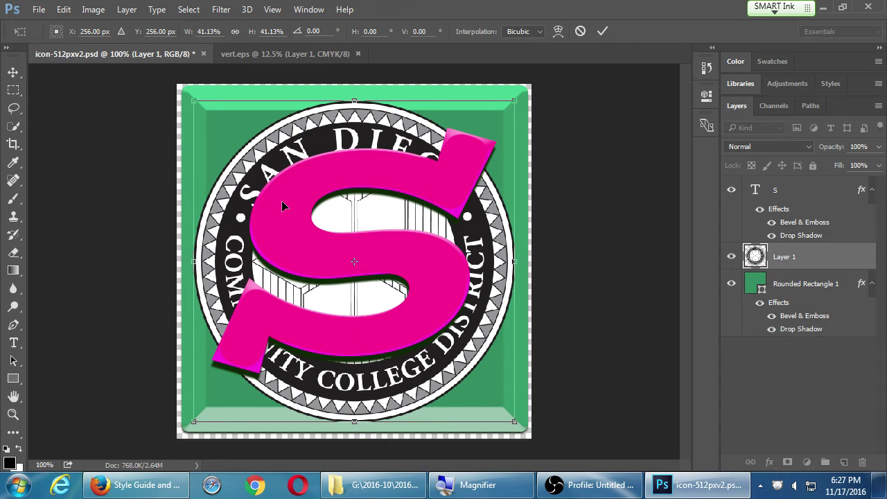
key("Return")
Hide the pink S text layer and rescale the seal to 80% width.
key("m")
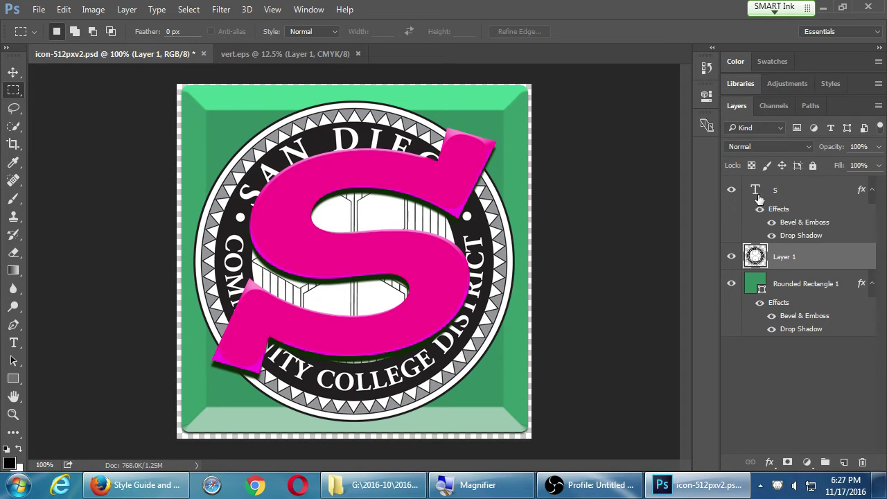
left_click(731, 191)
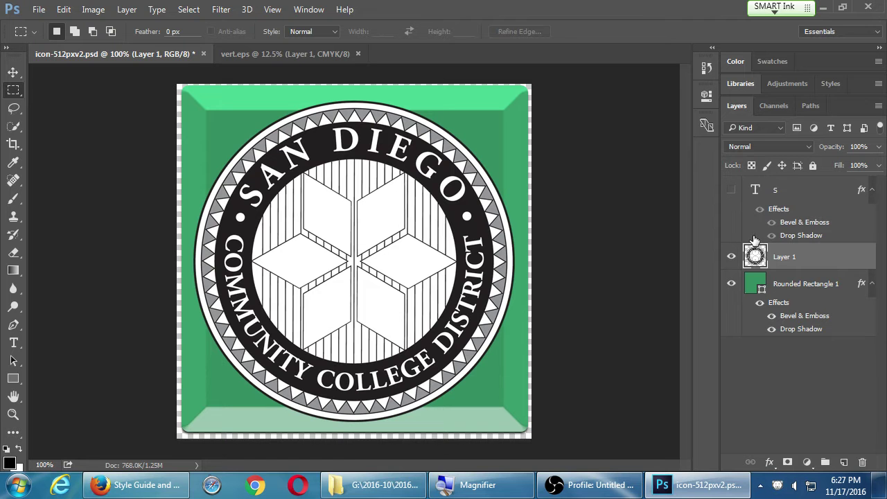
key("ctrl+t")
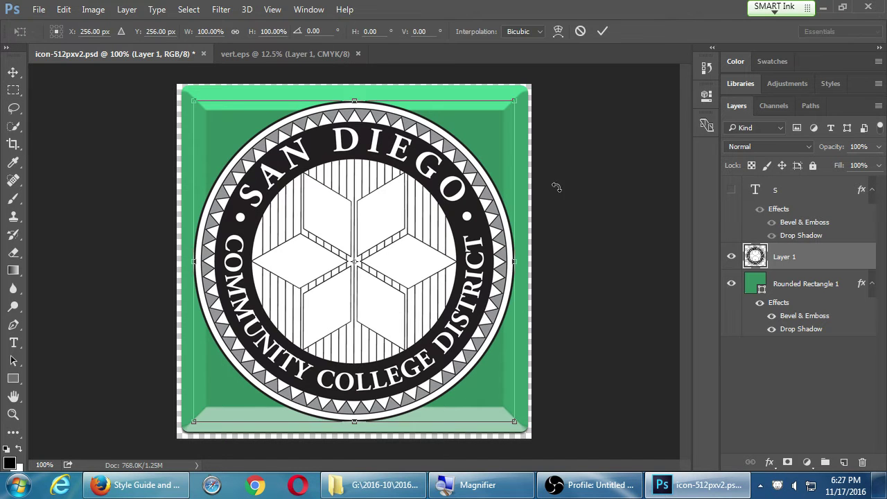
left_click(209, 32)
type("80")
key("Return")
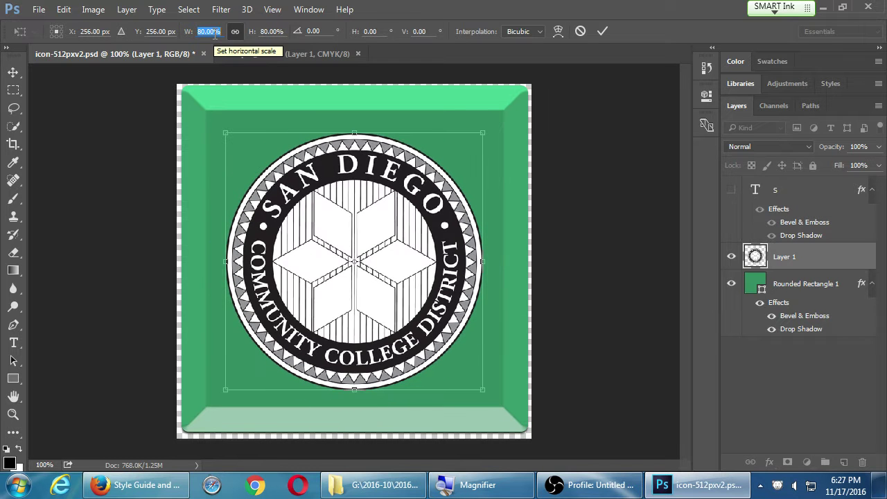
key("Return")
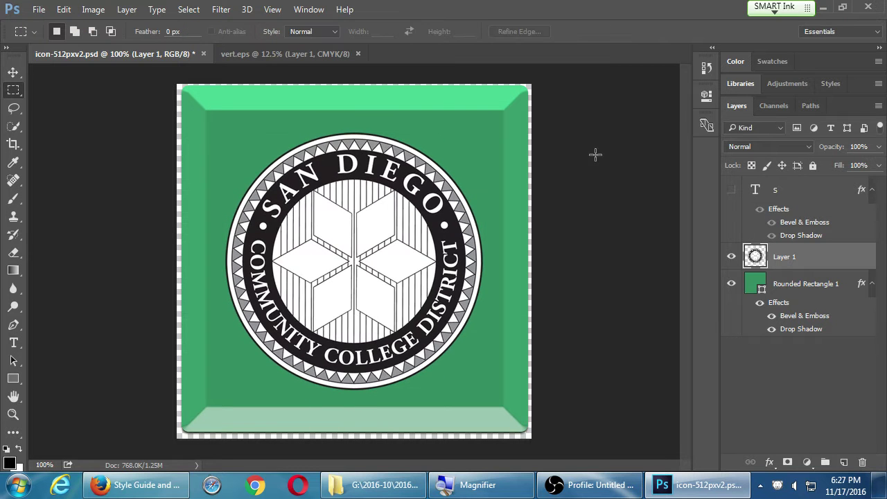
left_click(771, 462)
Give the seal layer a Drop Shadow with distance 13, spread 10, size 7, angle 125°.
left_click(779, 458)
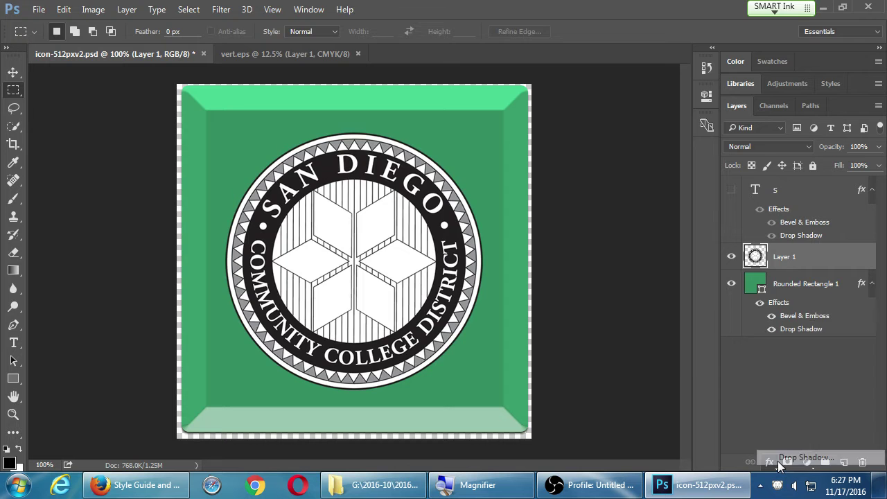
left_click_drag(418, 56, 739, 63)
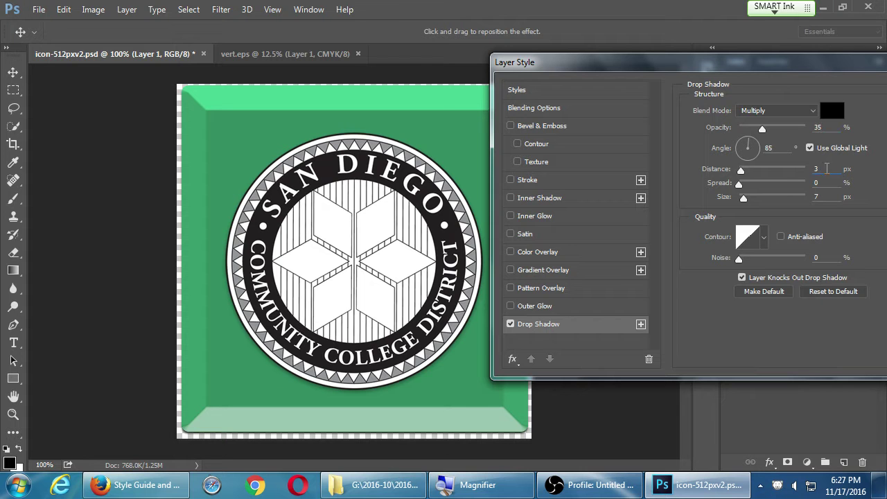
scroll(826, 168, "up", 10)
key("Tab")
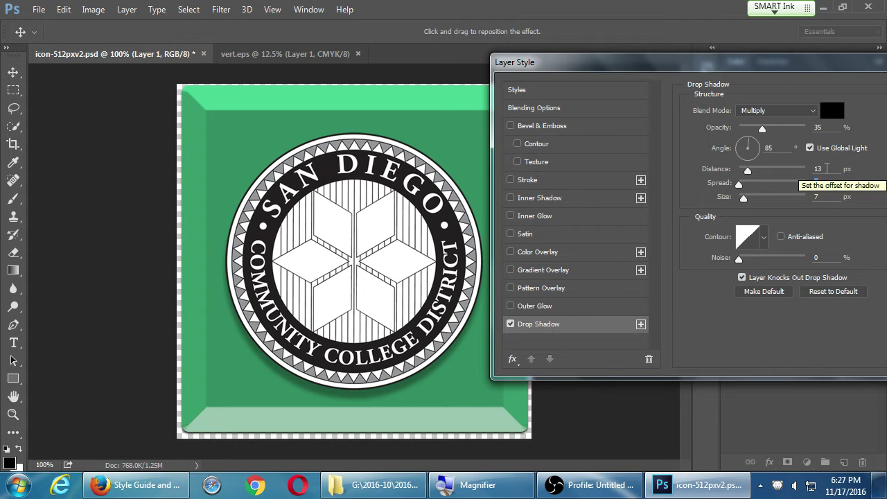
key("shift+Up")
key("Tab")
key("shift+Up")
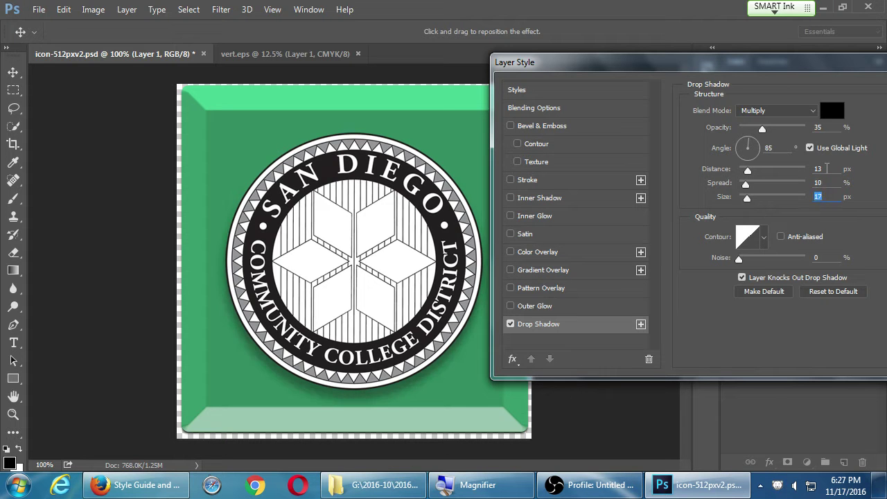
key("shift+Down")
key("shift+Tab")
key("shift+Tab")
key("shift+Tab")
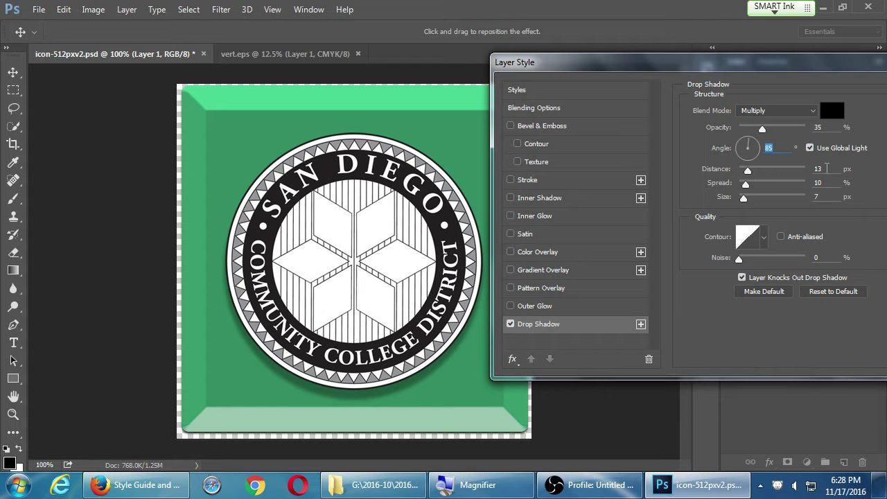
key("shift+Up")
key("shift+Up")
key("shift+Up")
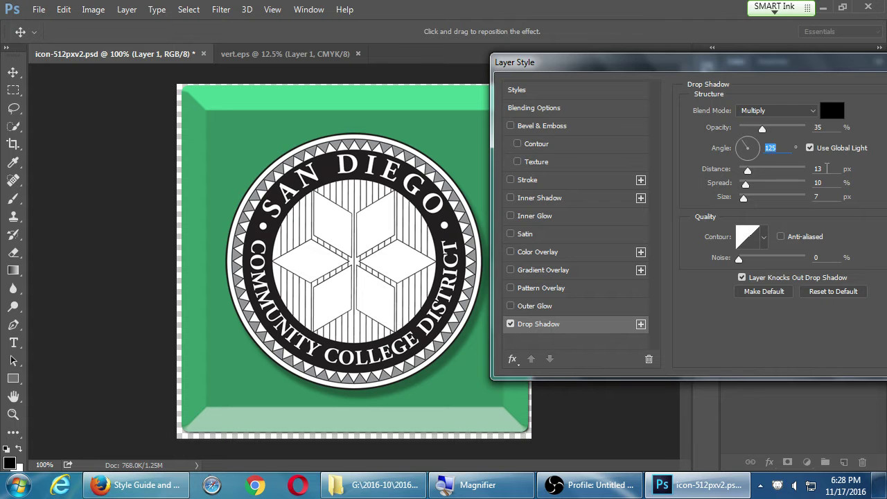
key("Return")
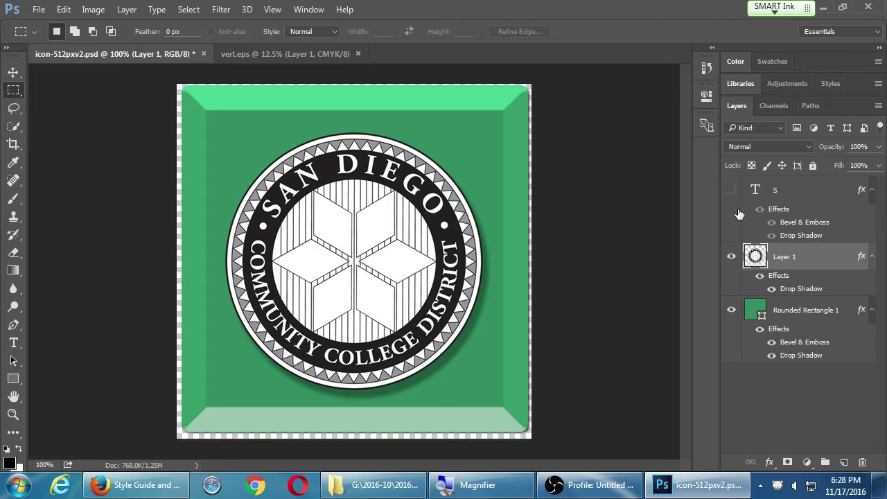
Draw a large ellipse over the top half of the icon.
left_click(801, 197)
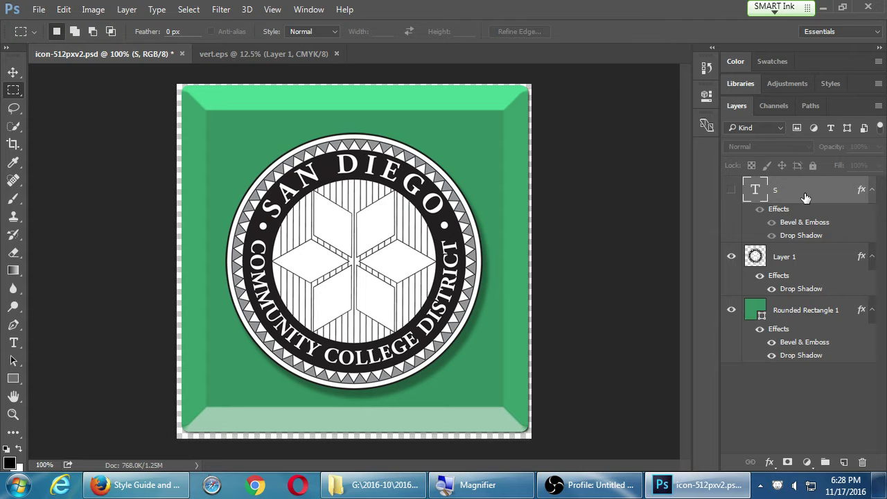
key("u")
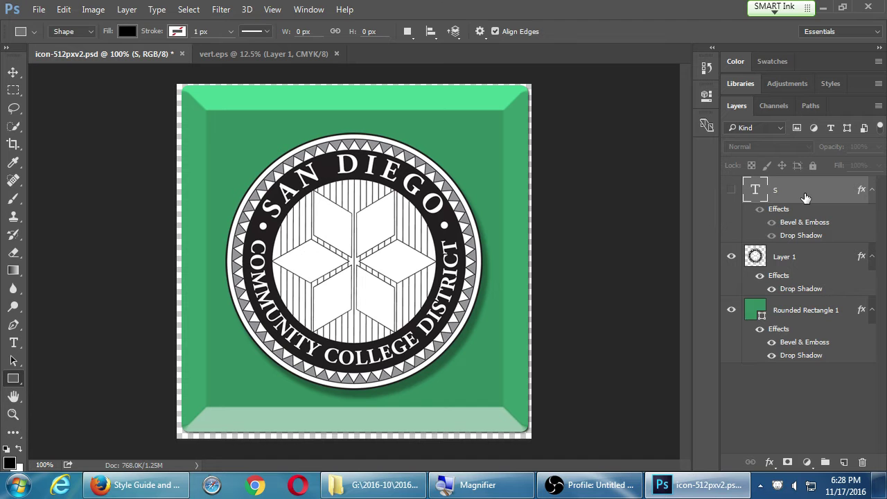
key("i")
key("u")
key("shift+u")
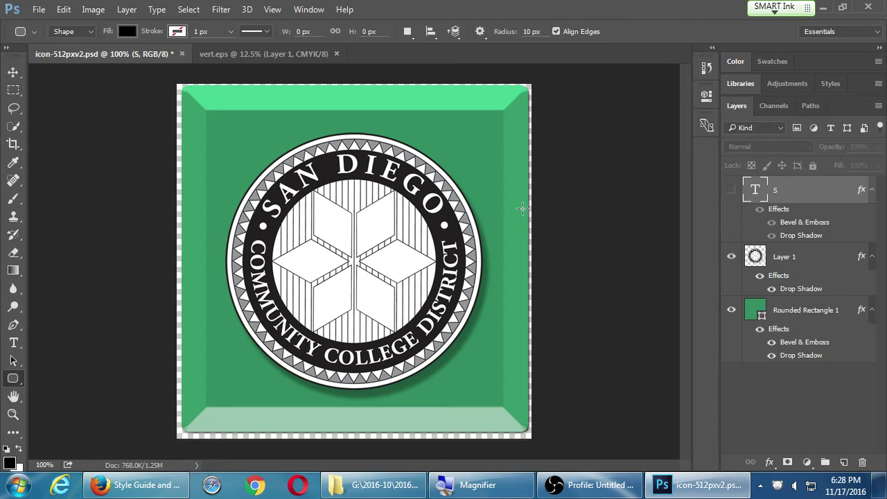
key("shift+u")
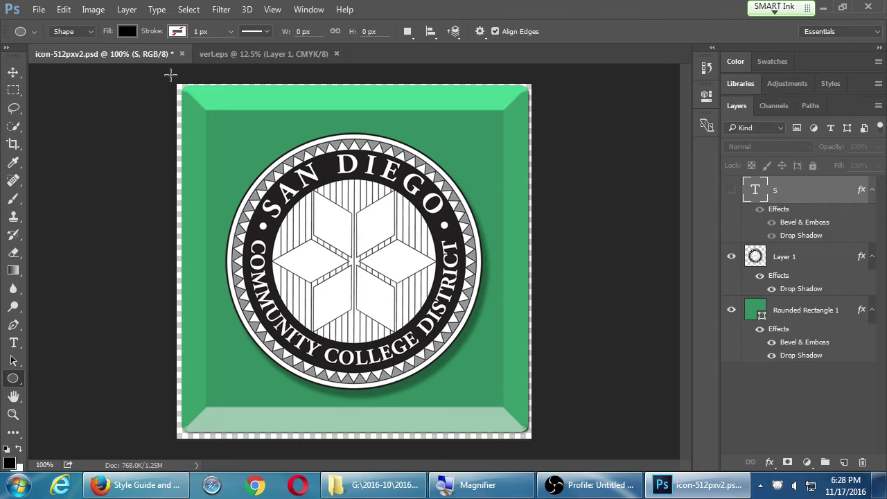
left_click_drag(151, 69, 528, 359)
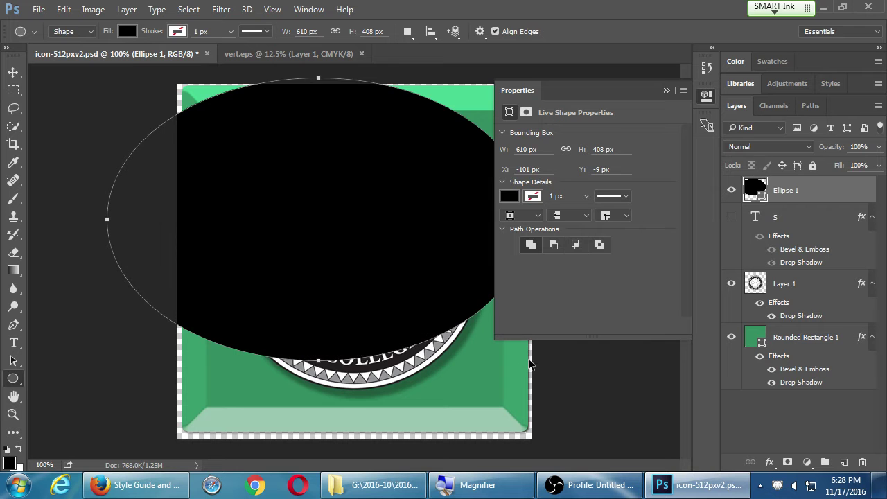
Rotate the ellipse about 125° diagonally and convert the live shape to a path.
key("ctrl+t")
left_click_drag(492, 417, 6, 214)
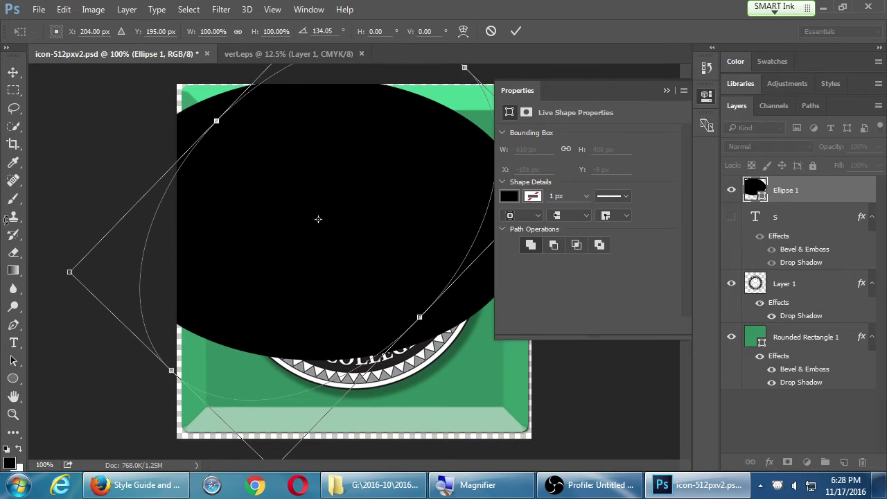
key("Return")
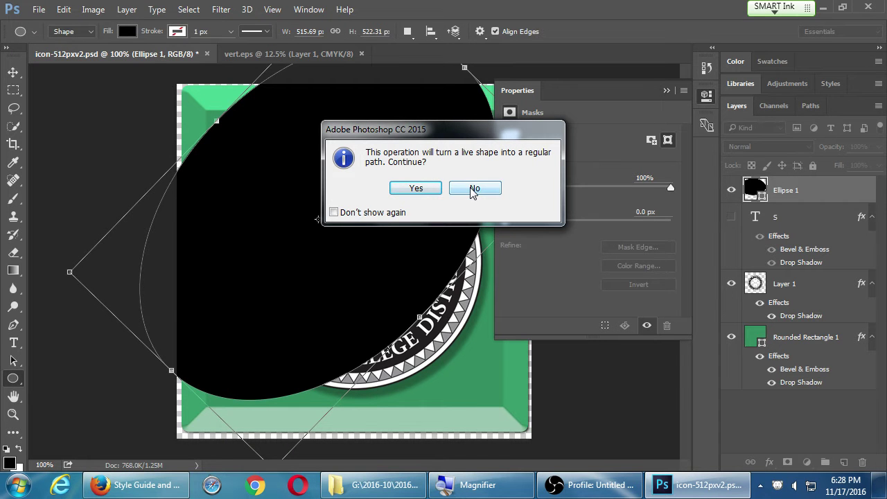
left_click(472, 190)
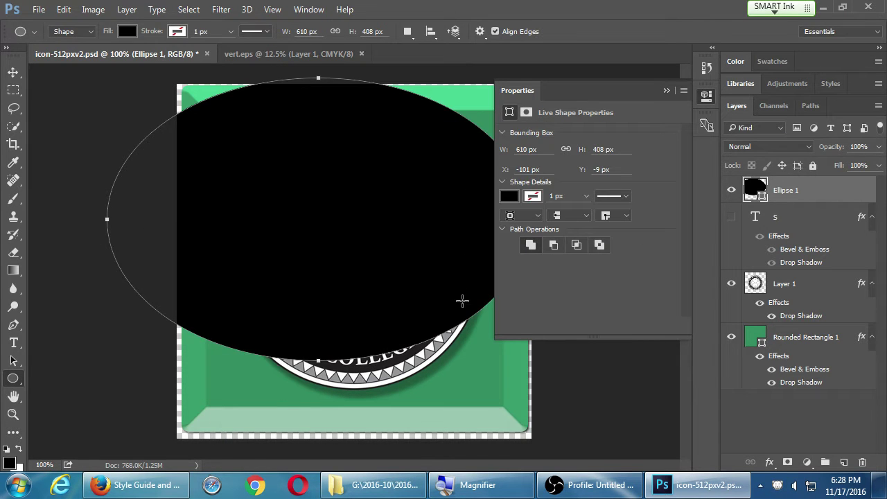
key("ctrl+t")
left_click_drag(497, 395, 45, 251)
key("Return")
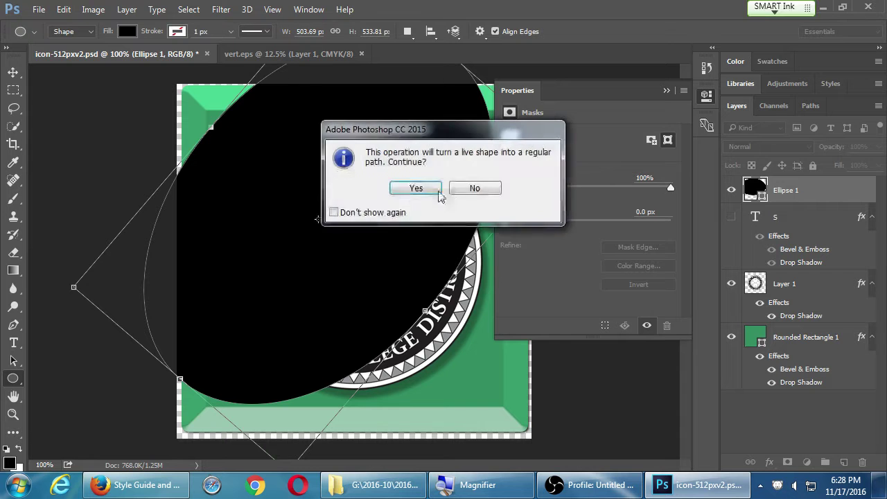
left_click(418, 187)
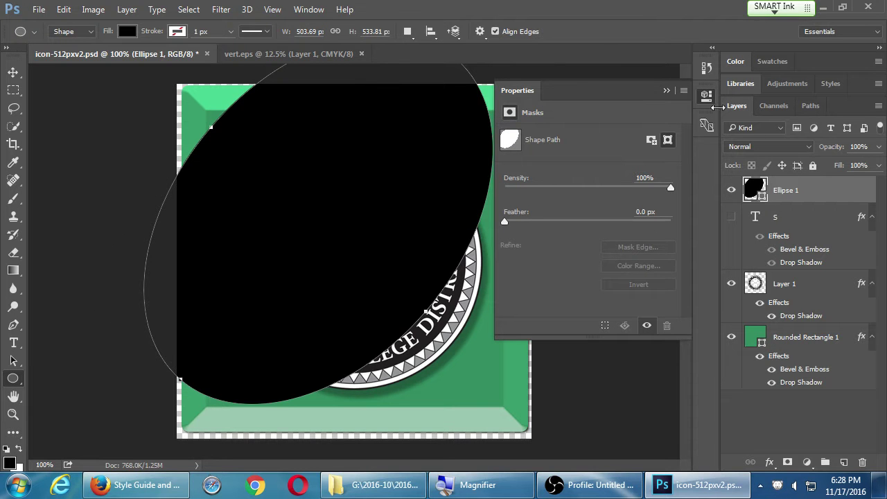
Fill the ellipse light grey and blend it as Lighten at 20% opacity.
left_click(127, 31)
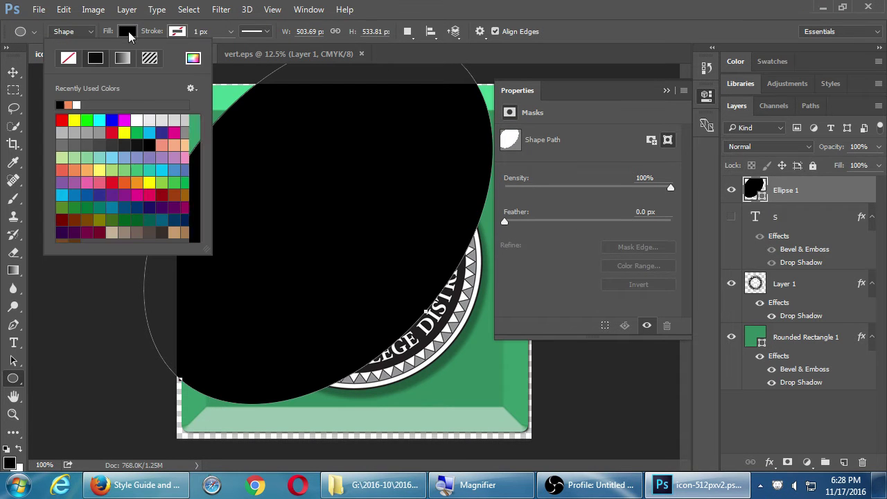
left_click(151, 119)
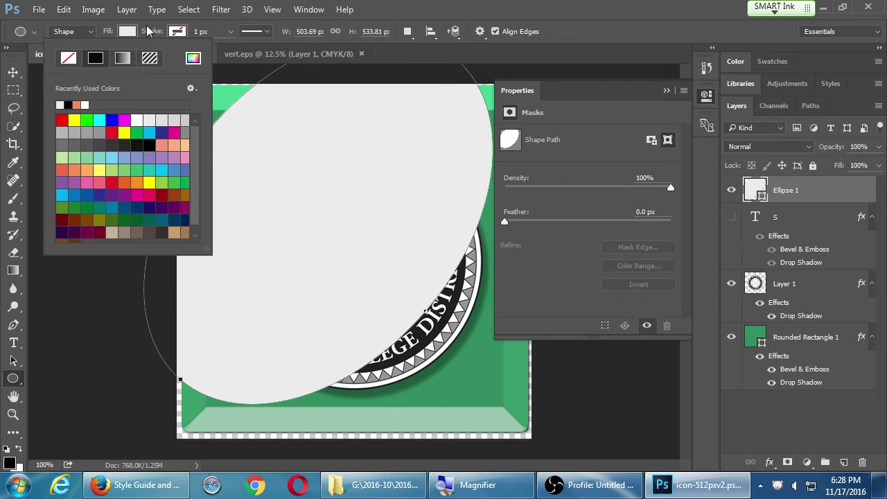
left_click(129, 32)
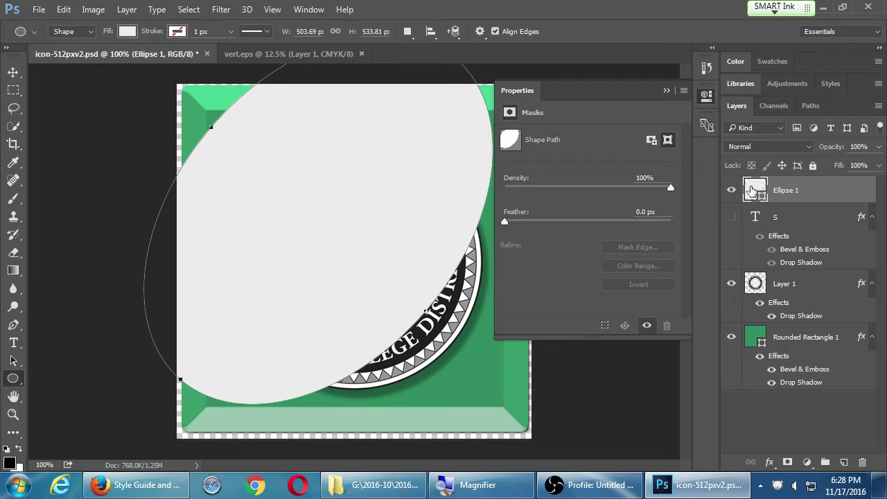
left_click(817, 216)
left_click(809, 193)
key("shift+plus")
key("shift+plus")
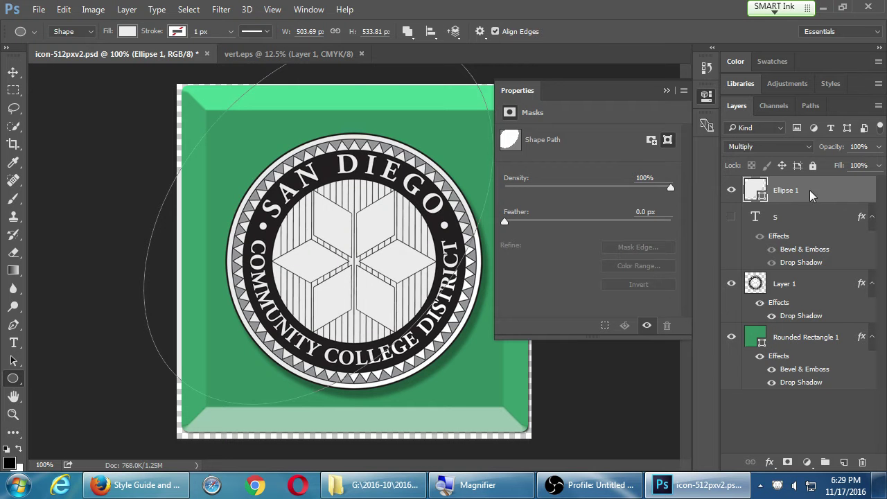
key("shift+plus")
key("shift+plus")
key("shift+plus")
key("shift+plus")
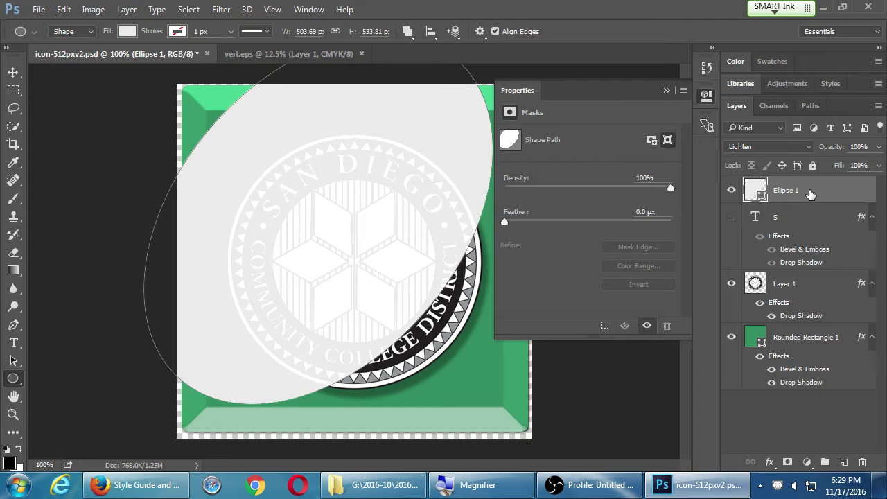
key("v")
key("5")
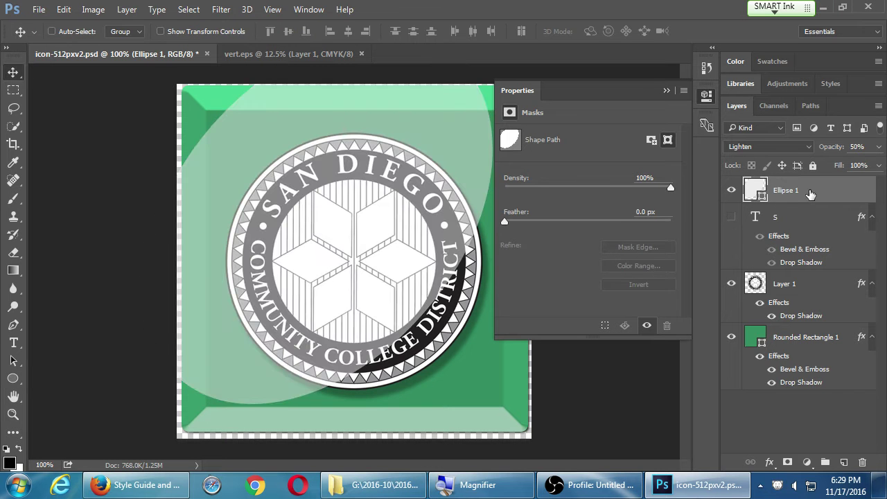
key("2")
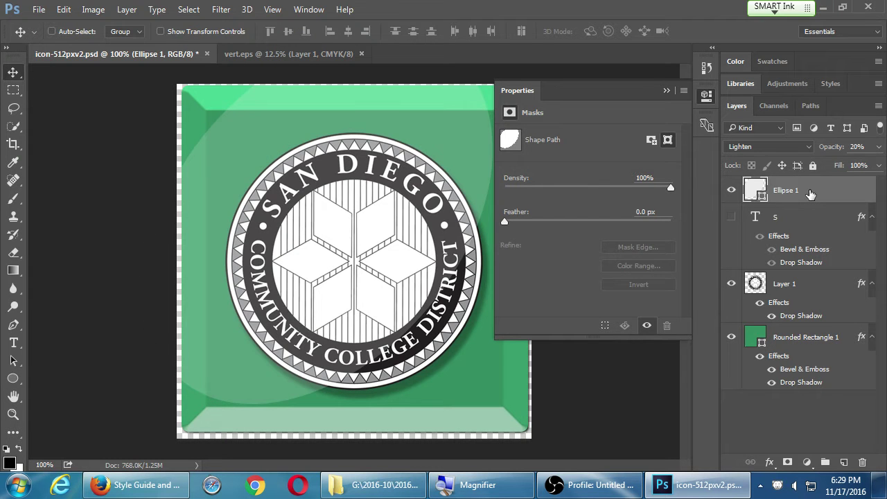
left_click(707, 97)
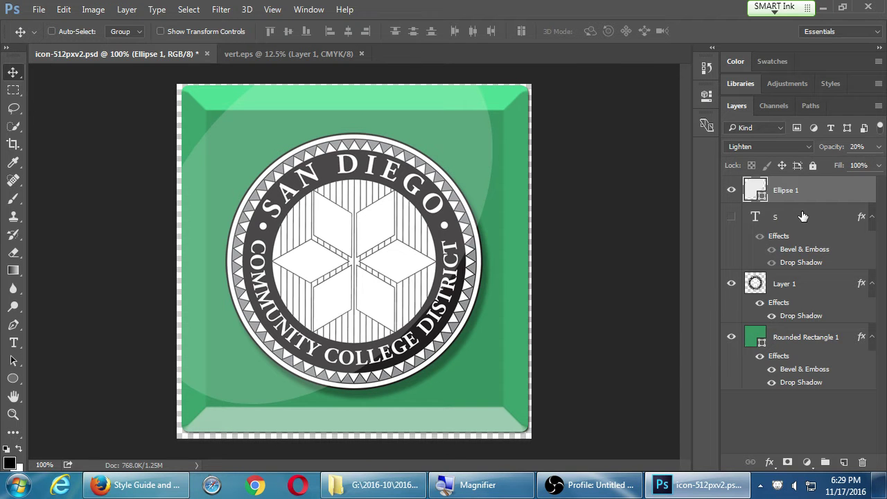
Nudge the gloss ellipse up-left and drag its anchors to stretch its left, top-right and bottom-left edges.
key("shift+Left")
key("shift+Left")
key("shift+Up")
key("shift+Up")
key("shift+Up")
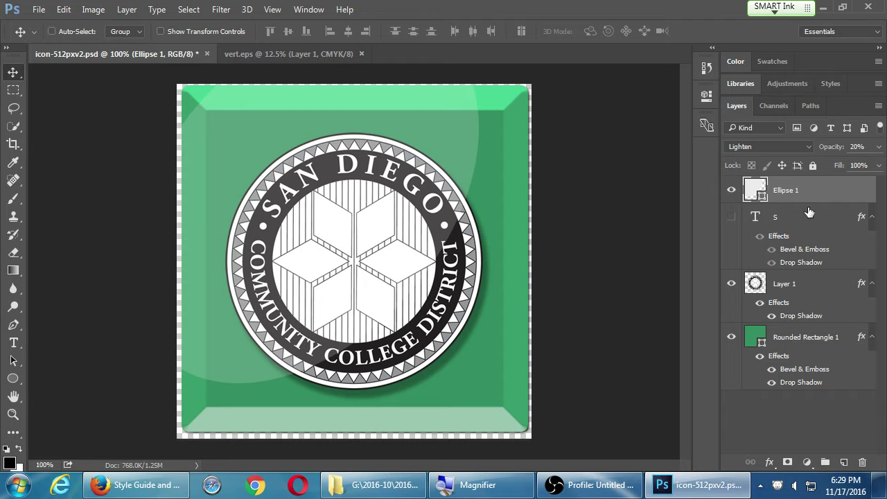
key("q")
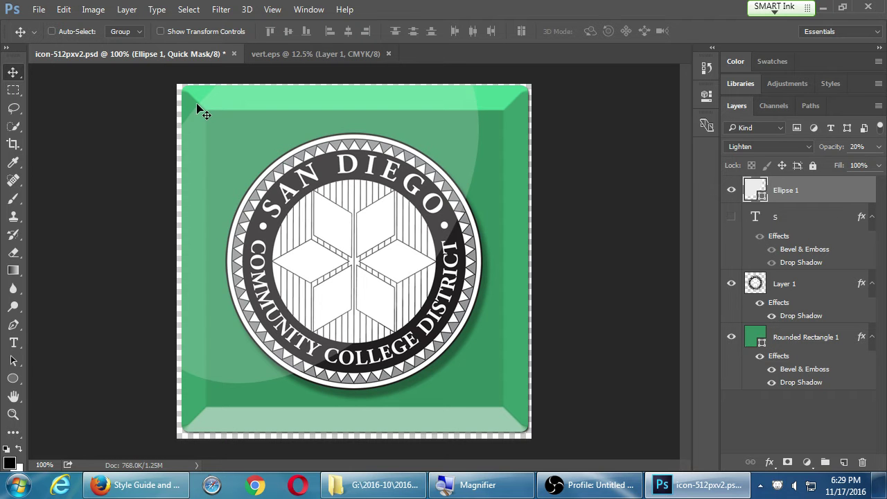
key("a")
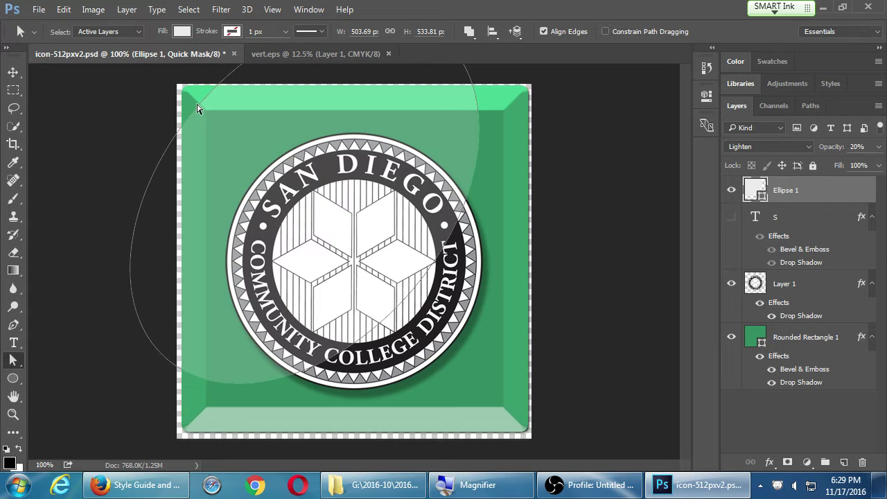
left_click(197, 108)
left_click_drag(198, 113, 222, 145)
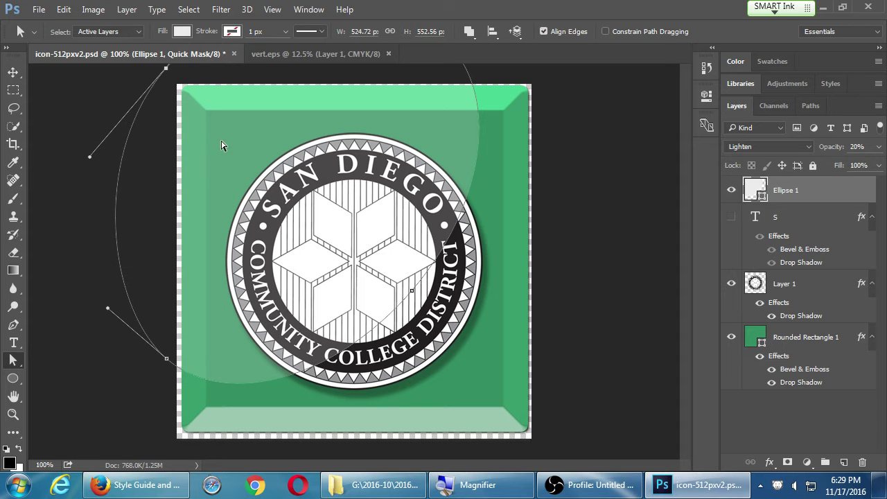
left_click(785, 408)
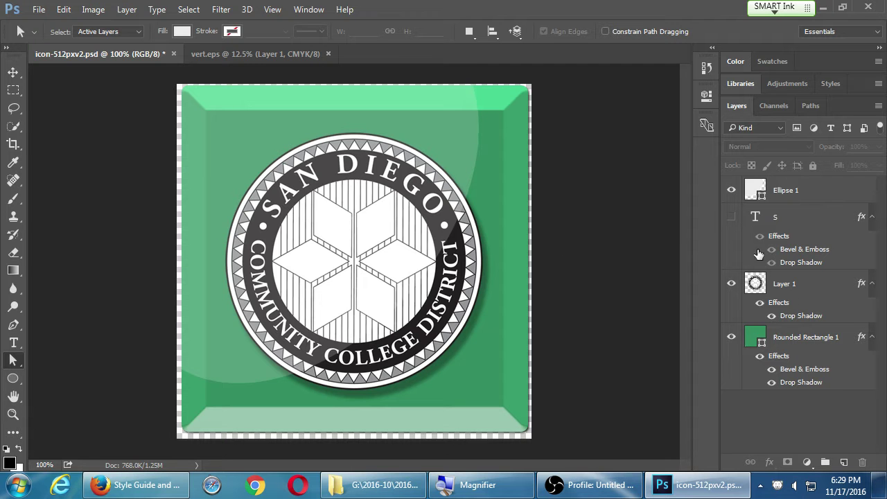
left_click(795, 190)
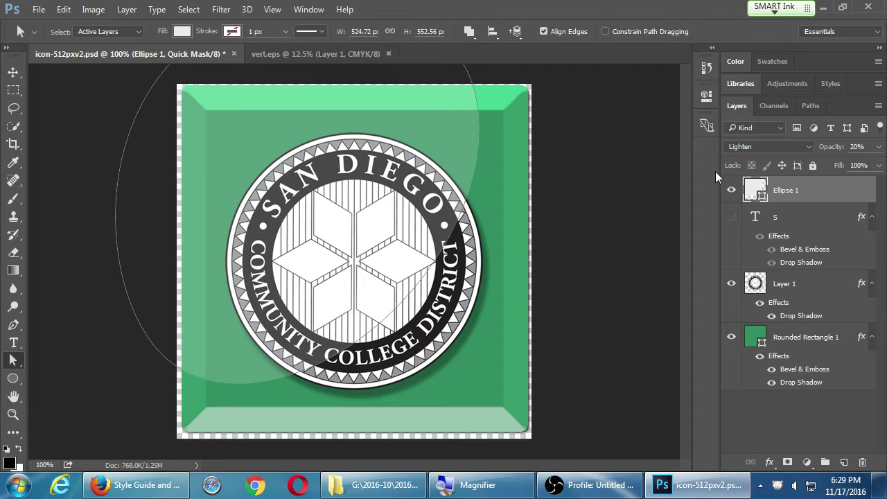
left_click(475, 87)
left_click_drag(502, 93, 563, 47)
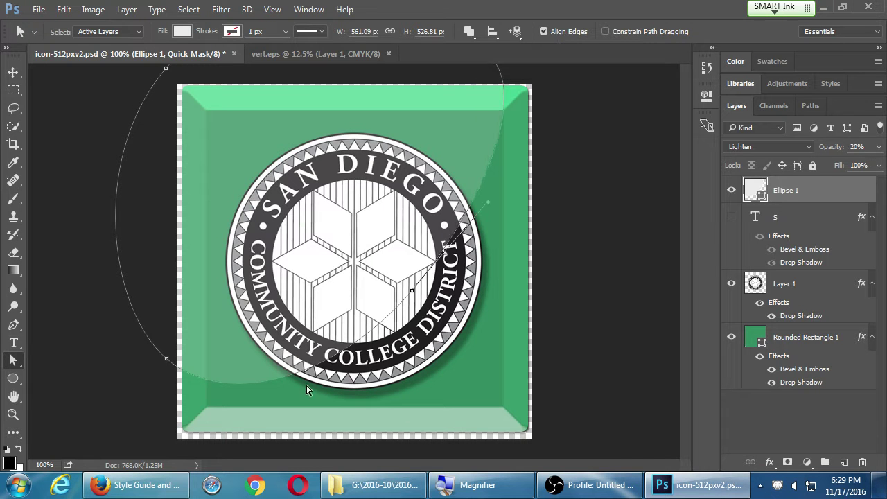
left_click_drag(168, 361, 138, 388)
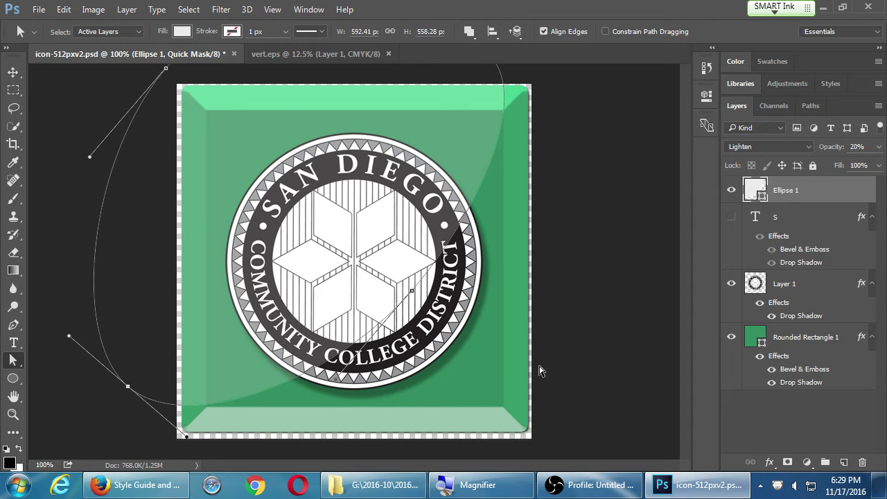
Hide the Ellipse 1 gloss layer and minimise Photoshop.
left_click(629, 322)
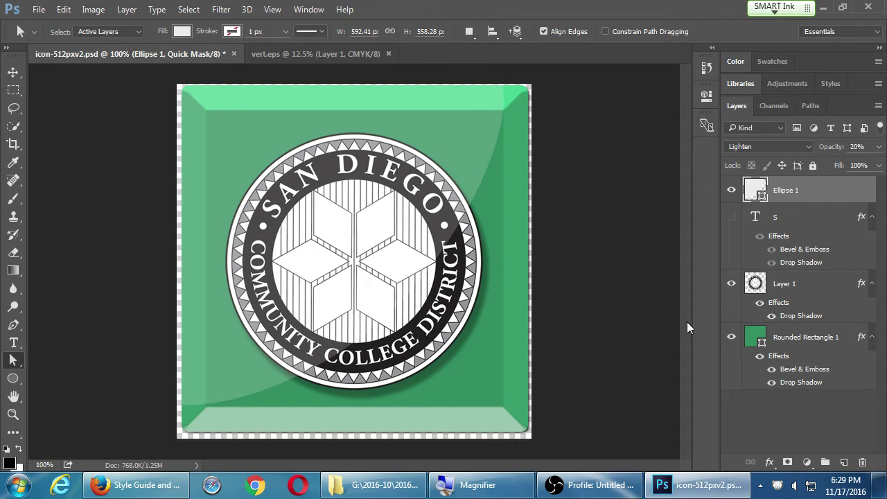
left_click(731, 191)
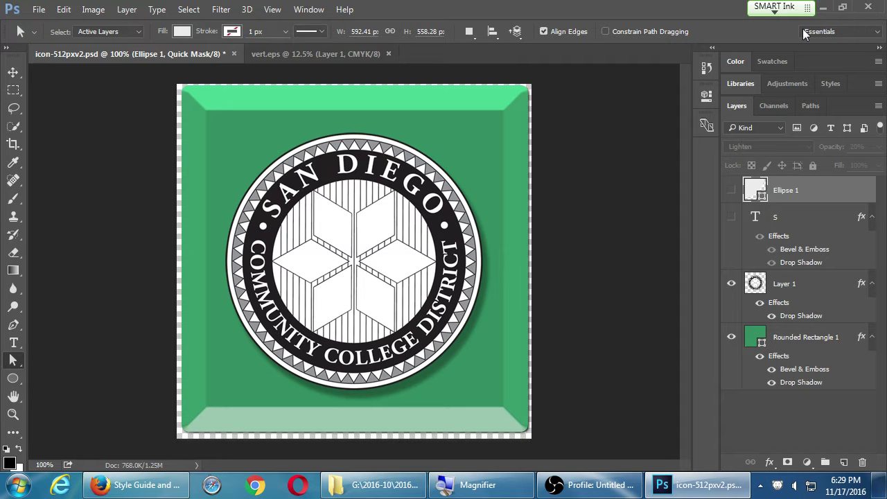
left_click(823, 7)
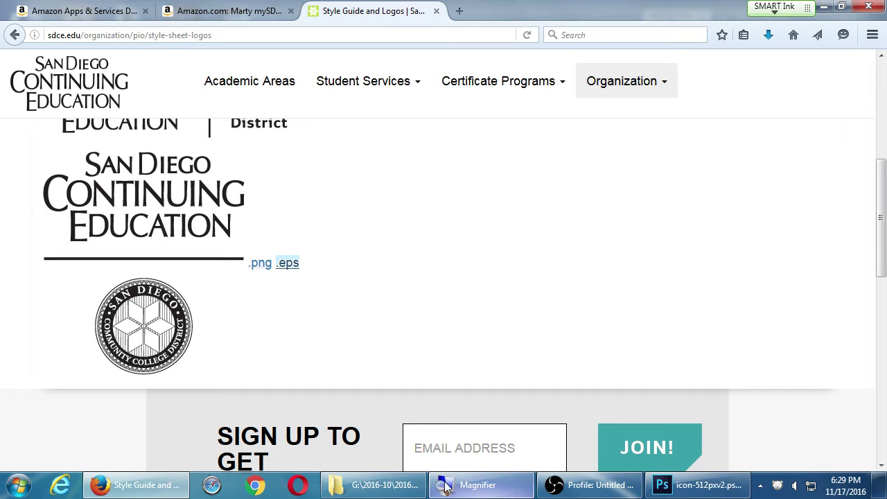
Locate icon-512pxv2.png (512 × 512) in G:\2016-11 3ADT III, then return to the Amazon Apps tab.
left_click(392, 485)
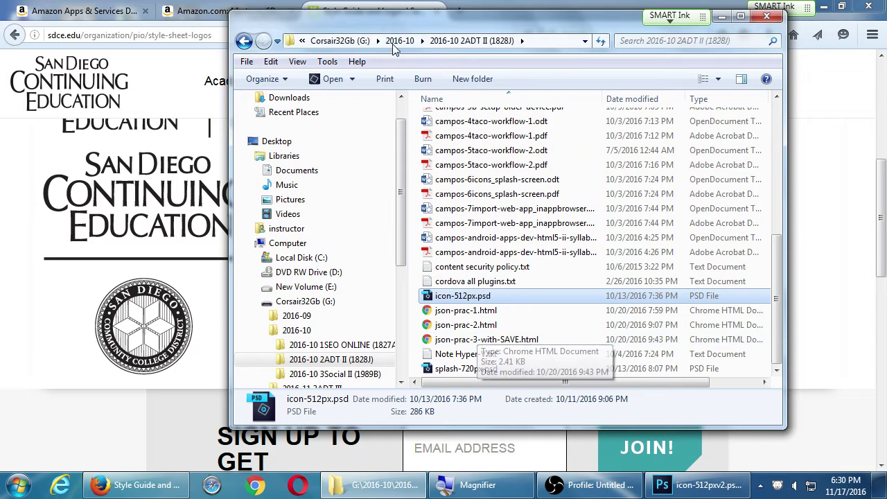
left_click(367, 43)
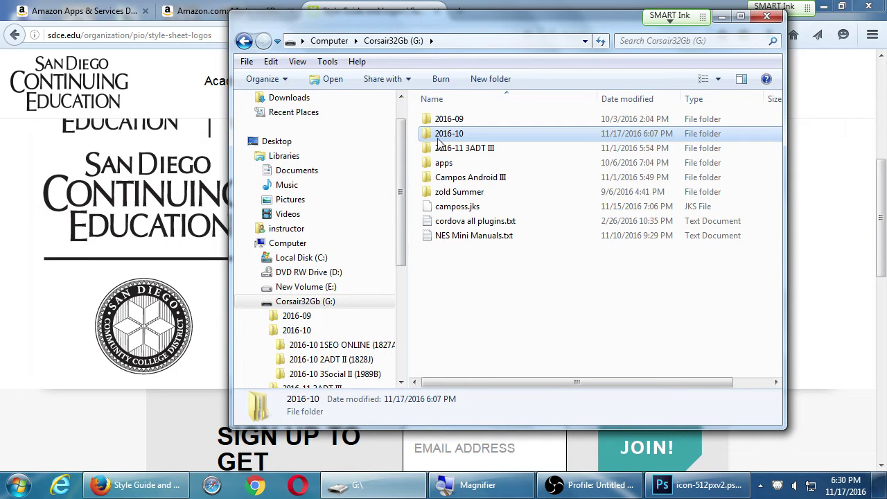
double_click(459, 147)
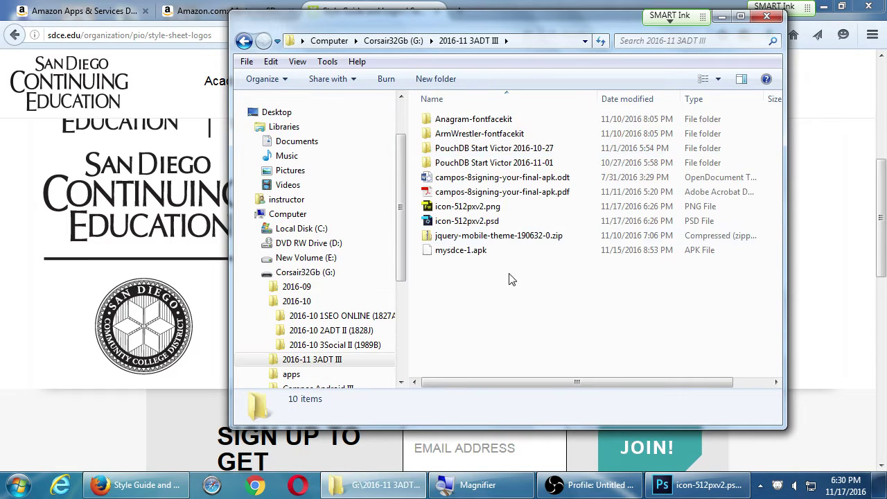
left_click(491, 210)
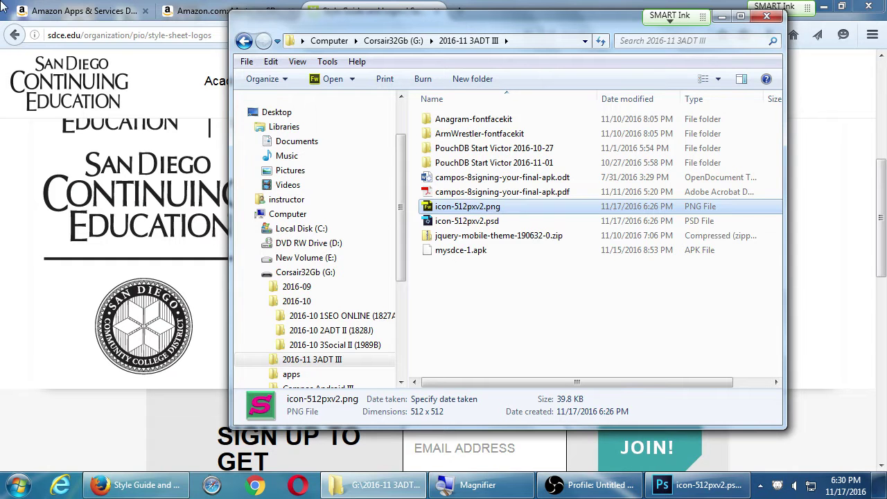
left_click(76, 11)
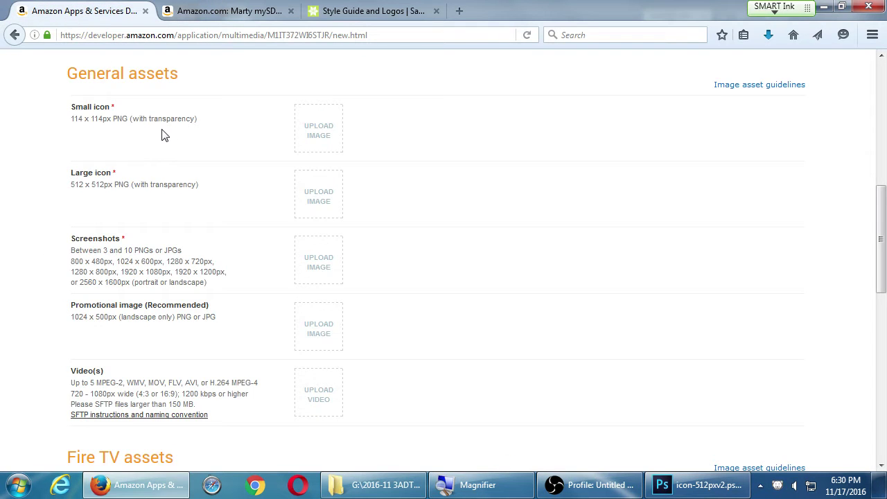
Start the Large icon upload and browse the Corsair32Gb (G:) drive folders.
left_click(318, 202)
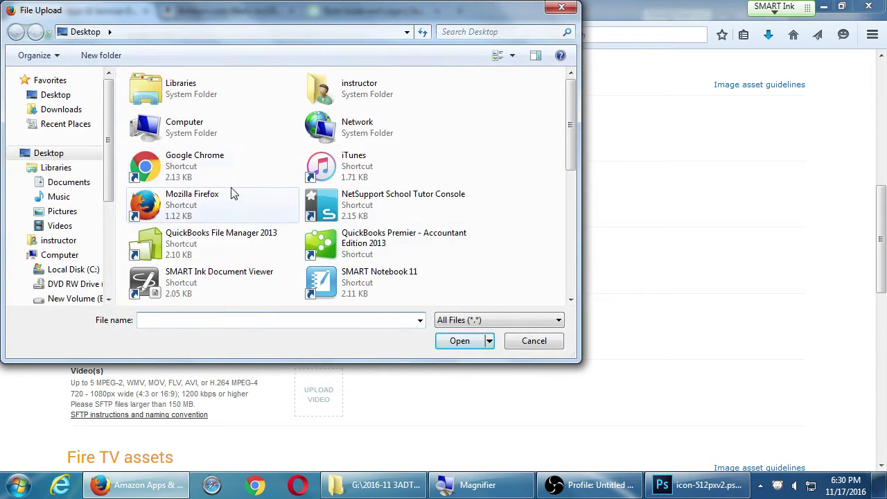
double_click(187, 129)
left_click(347, 203)
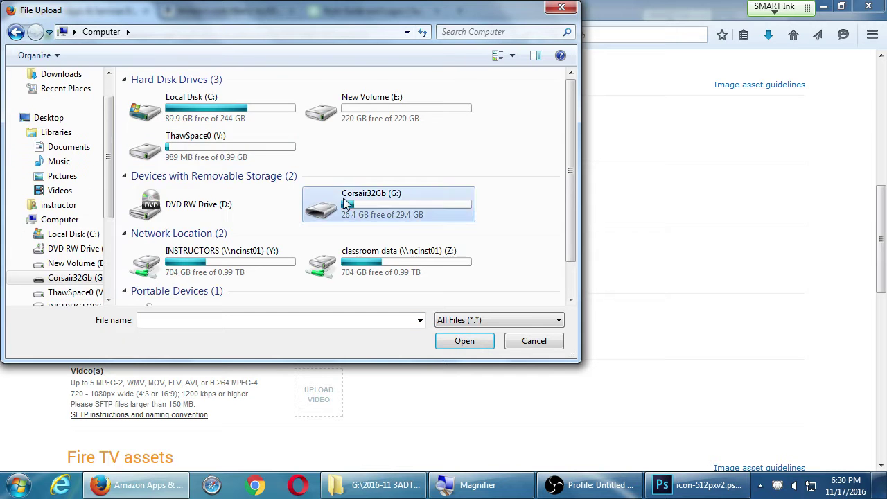
double_click(347, 203)
double_click(204, 150)
left_click(201, 118)
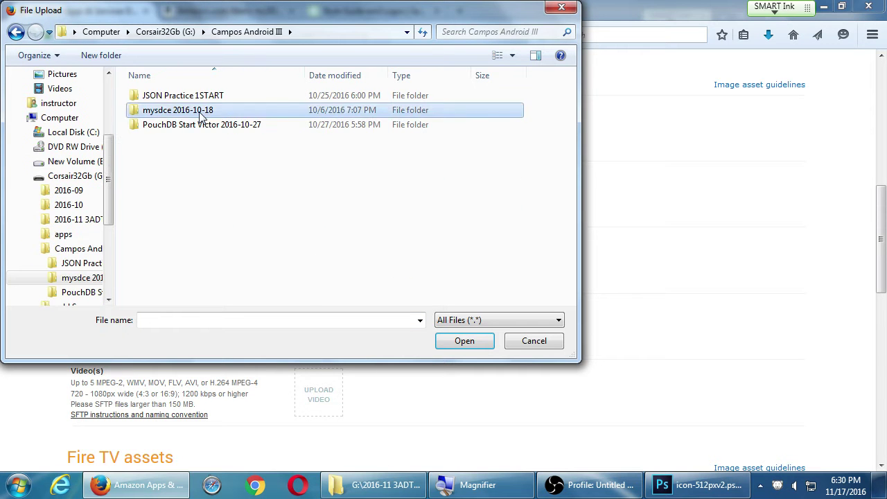
double_click(199, 115)
key("BackSpace")
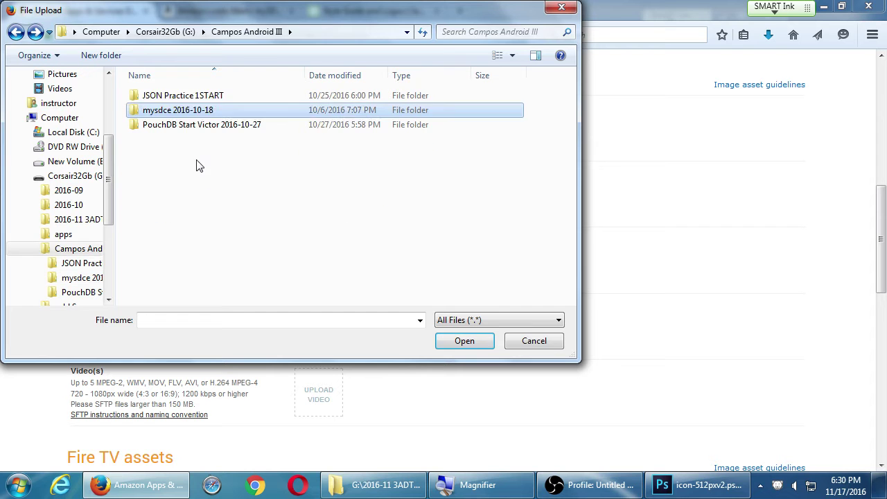
key("BackSpace")
Open the 2016-11 3ADT III folder and upload icon-512pxv2.png as the Large icon.
double_click(193, 124)
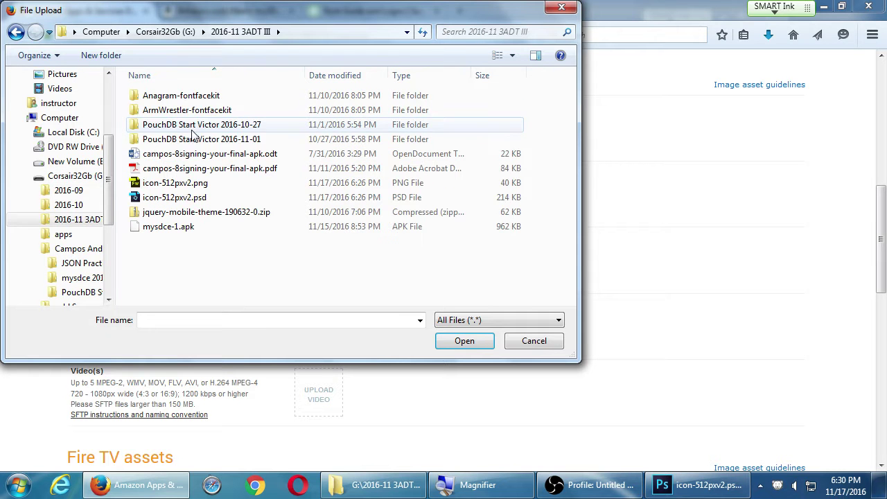
key("BackSpace")
double_click(195, 154)
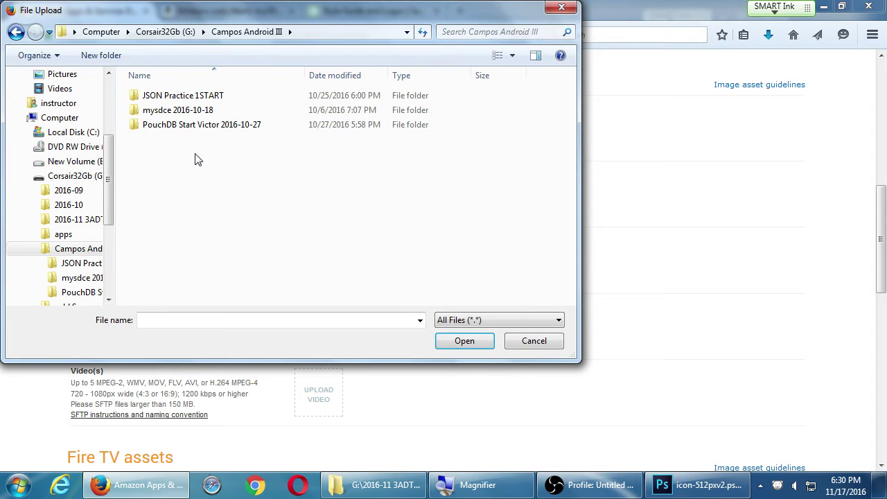
key("BackSpace")
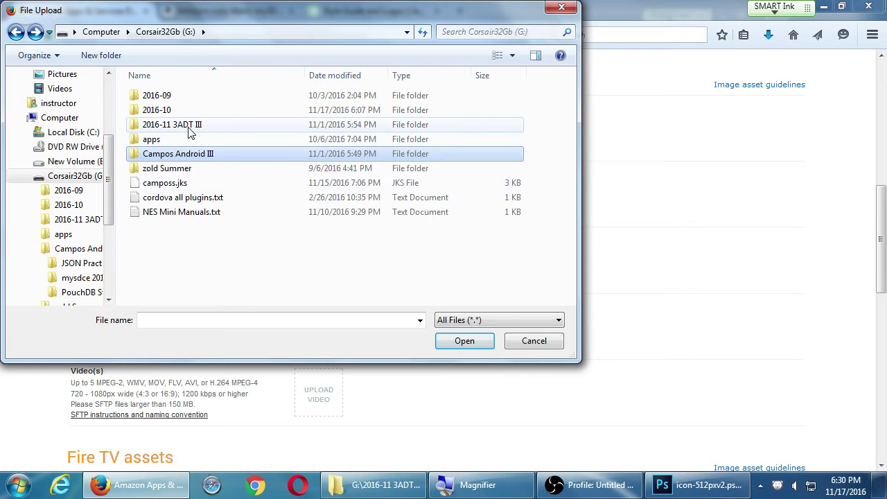
double_click(191, 129)
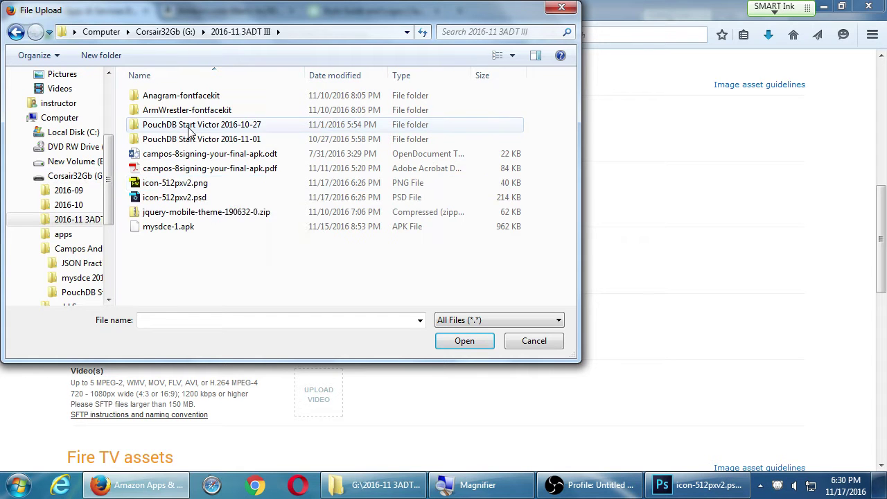
key("BackSpace")
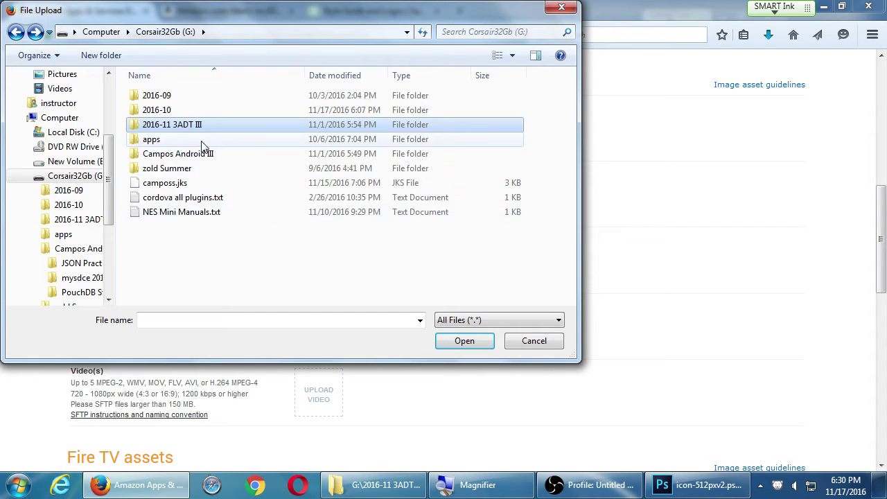
double_click(229, 126)
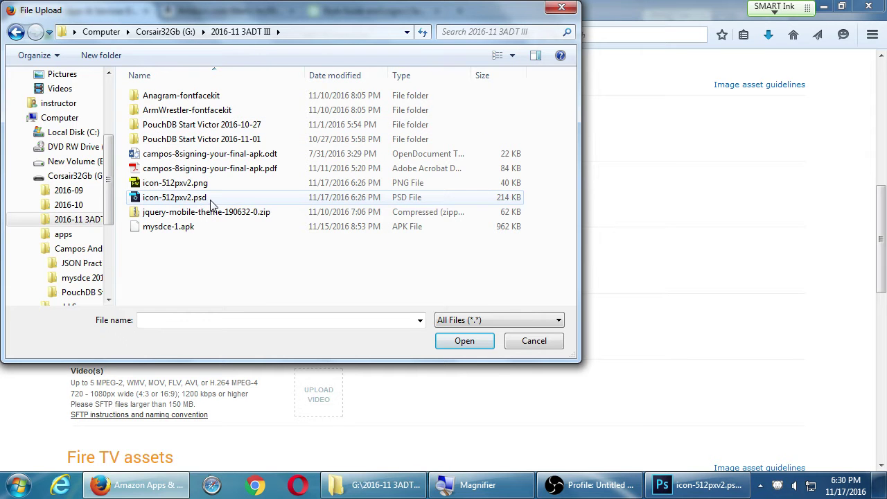
double_click(198, 183)
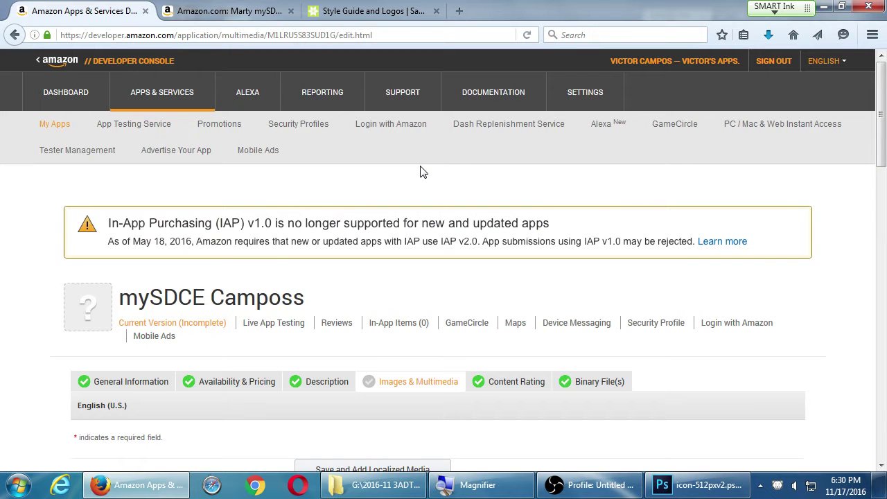
Save the Images & Multimedia page, which flags Small icon and Screenshots as required.
scroll(422, 173, "down", 7)
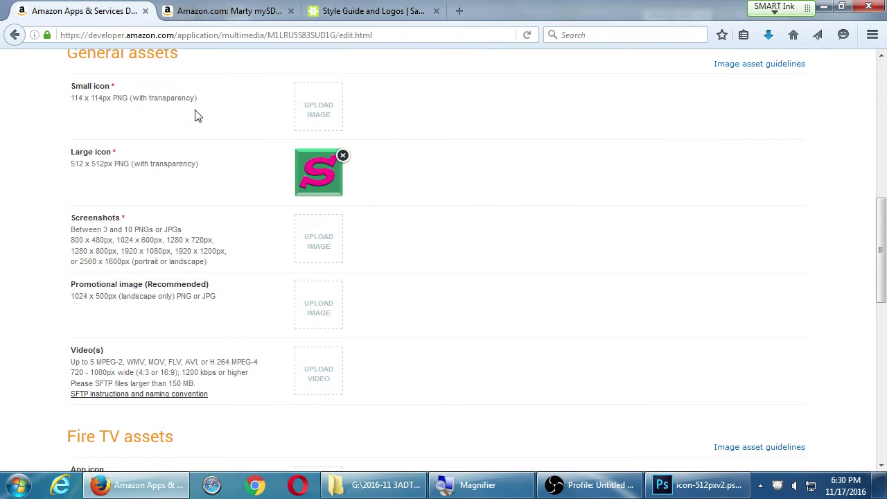
scroll(278, 201, "down", 8)
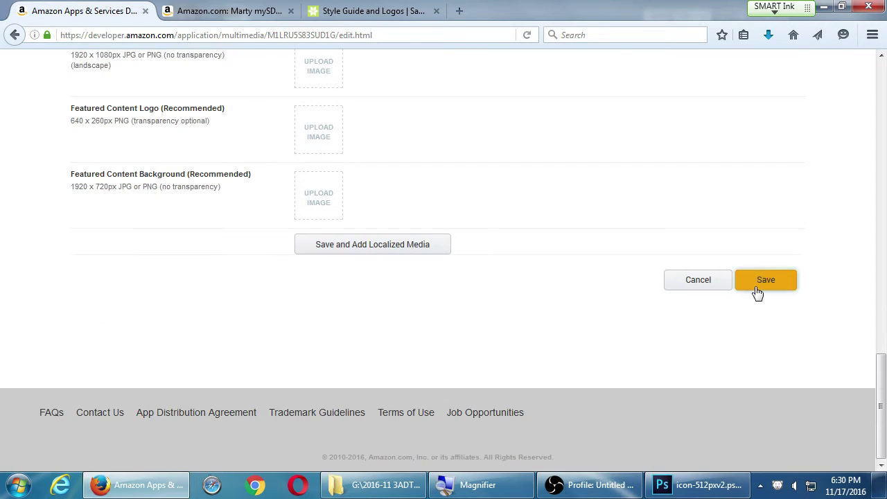
left_click(759, 289)
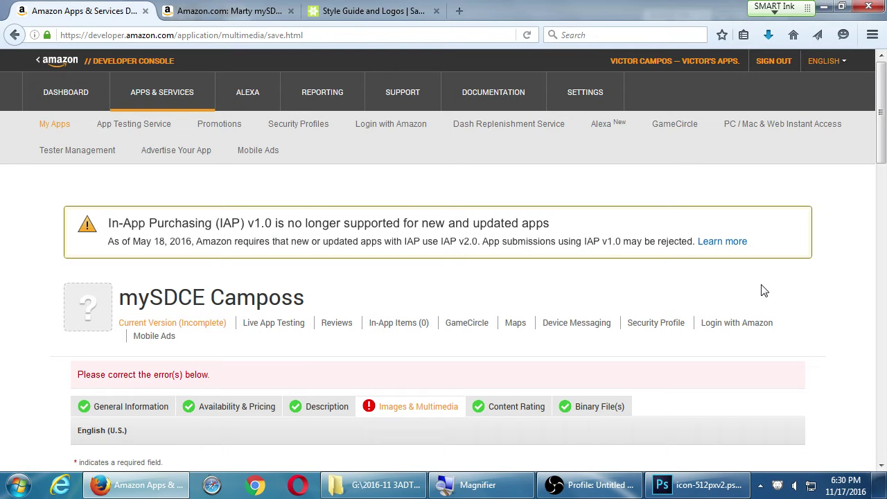
scroll(755, 295, "down", 5)
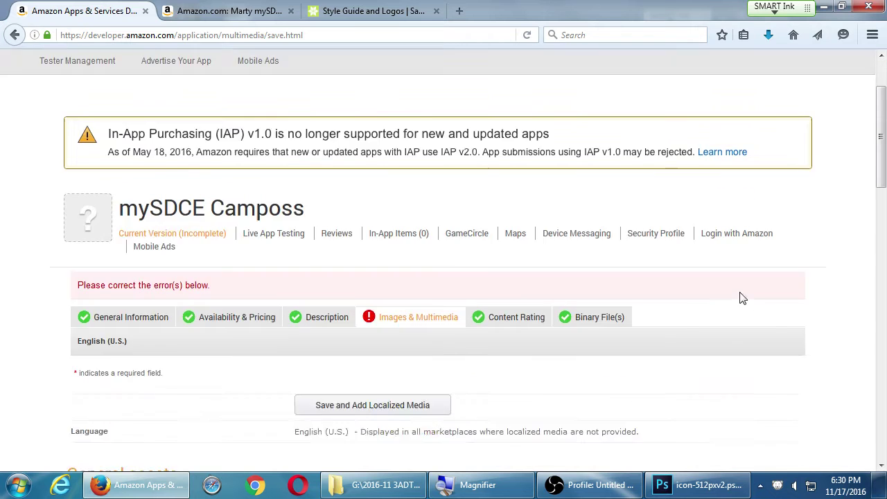
scroll(428, 278, "down", 8)
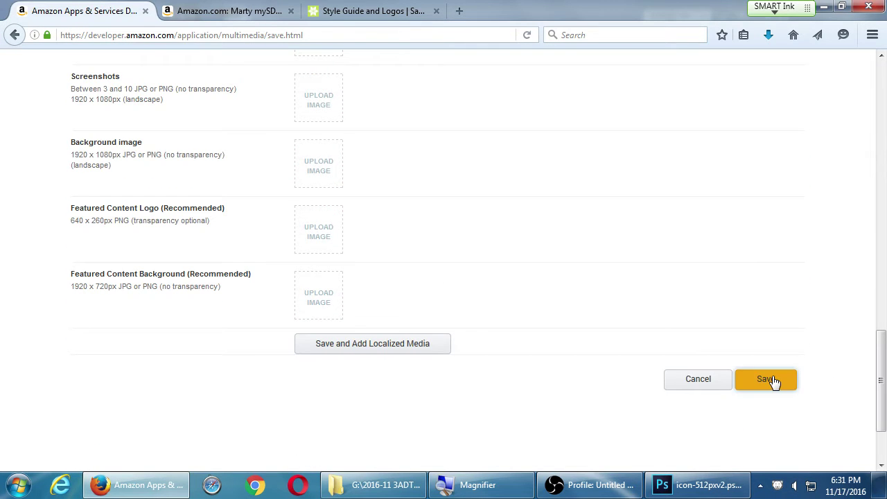
left_click(759, 374)
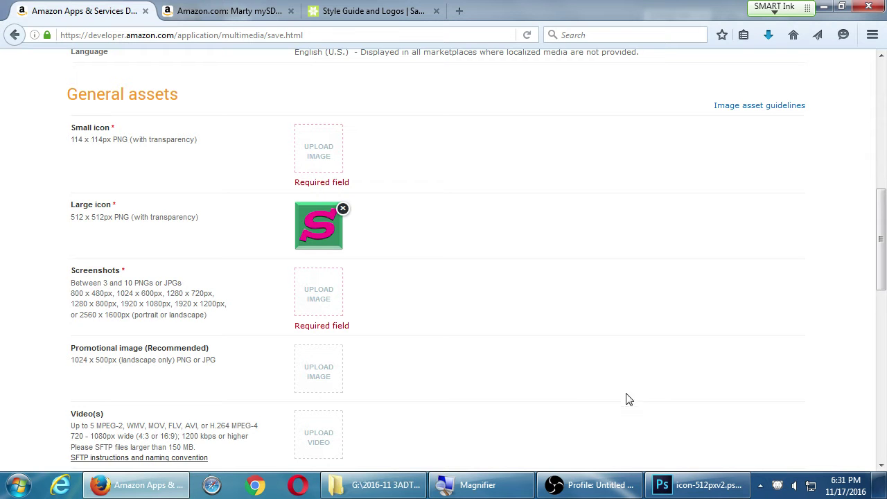
left_click(693, 485)
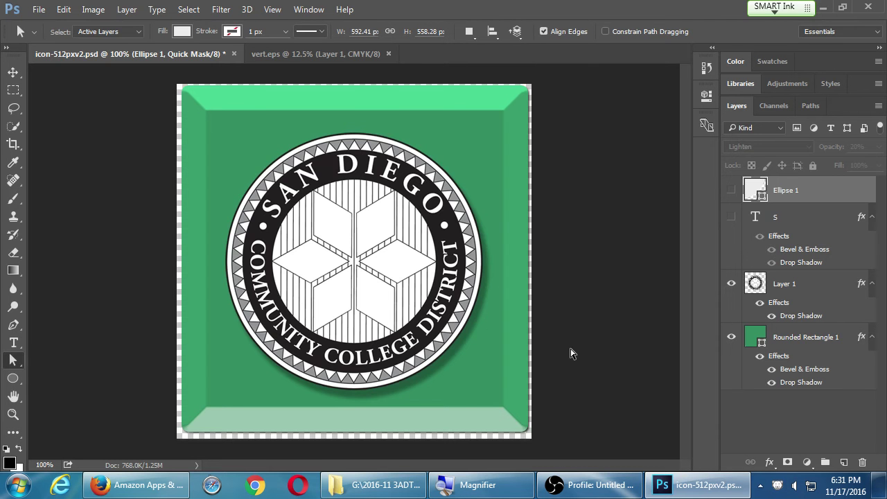
Revert the icon to the pink S and set the Save for Web (Legacy) size to 114 px.
key("F12")
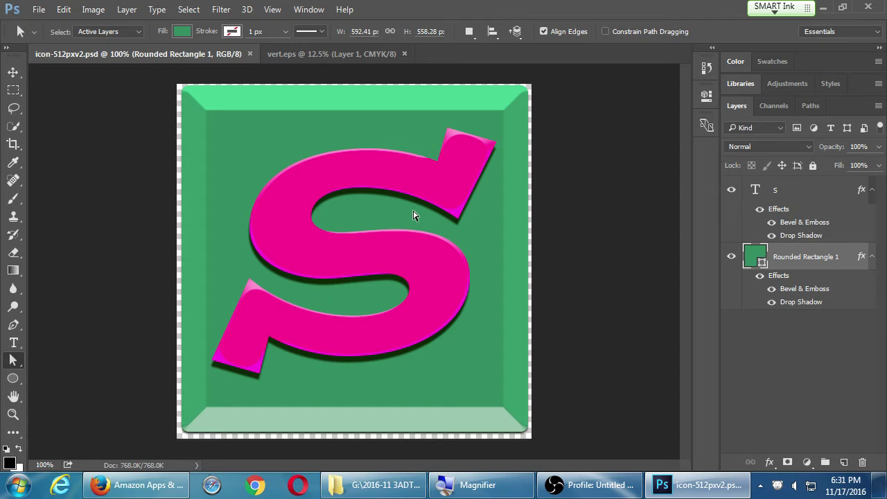
left_click(36, 10)
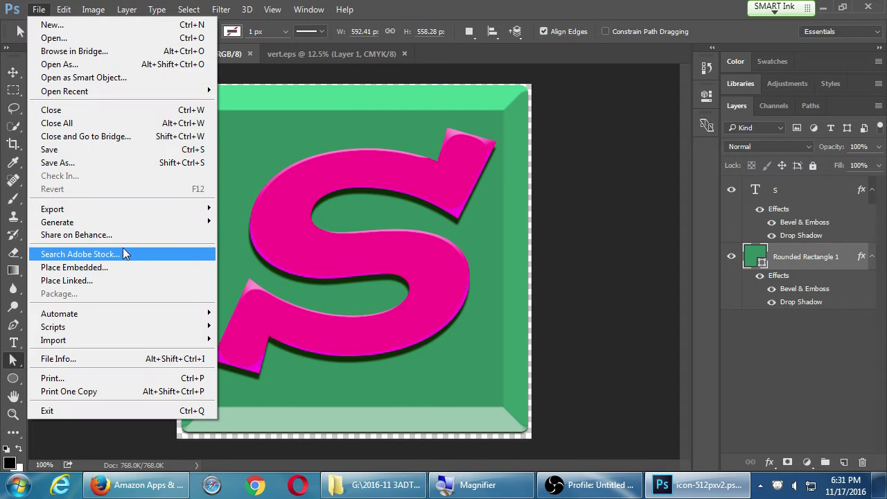
mouse_move(123, 206)
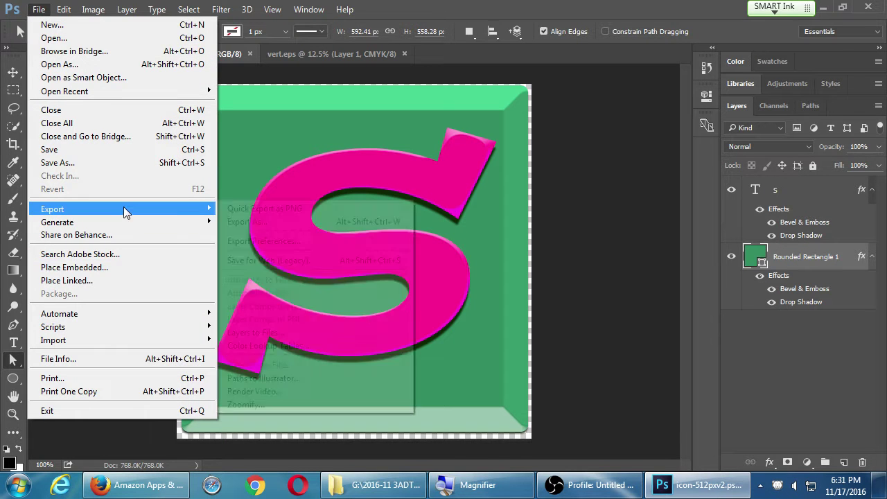
left_click(376, 262)
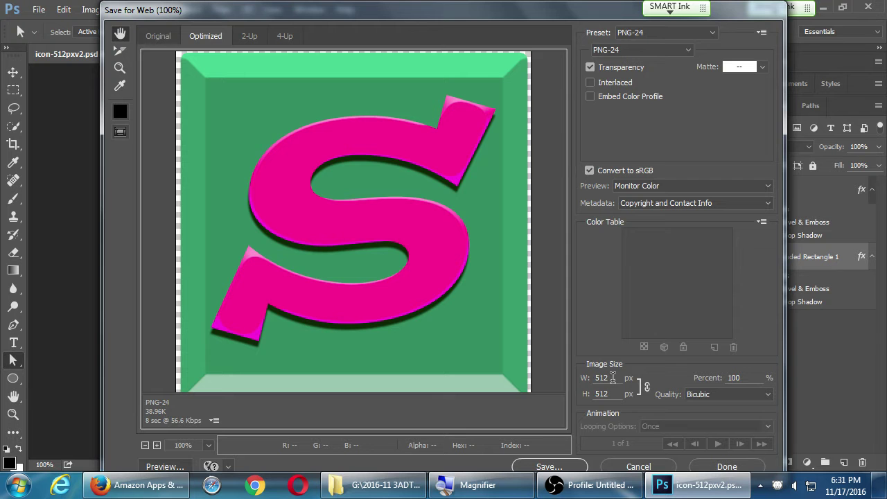
double_click(602, 378)
type("114")
key("Tab")
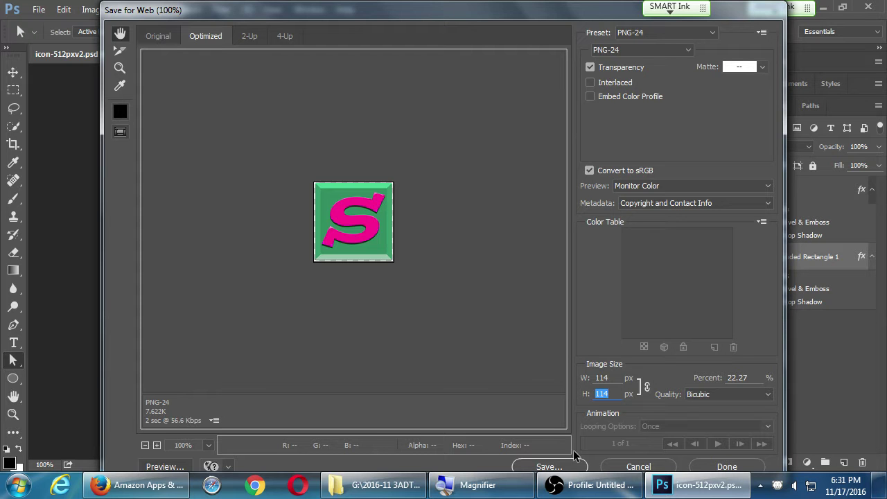
Move the Campos Android III folder into 2016-11 3ADT III in Explorer.
left_click(568, 468)
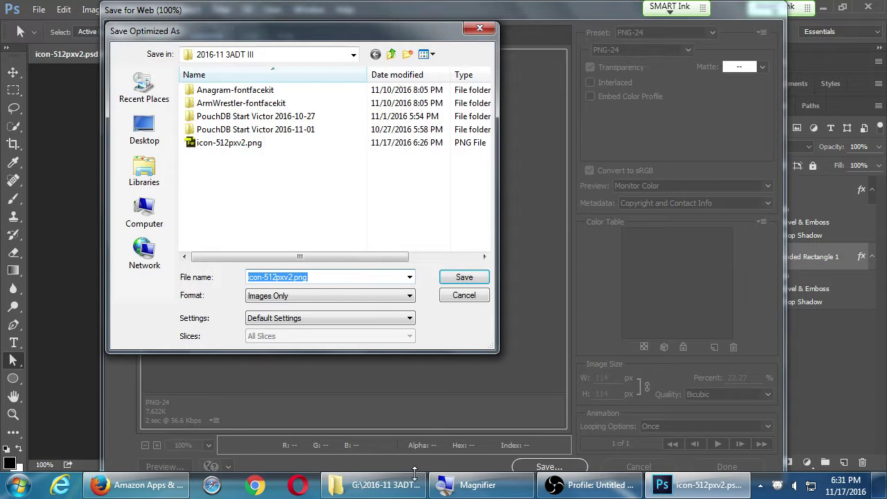
left_click(378, 485)
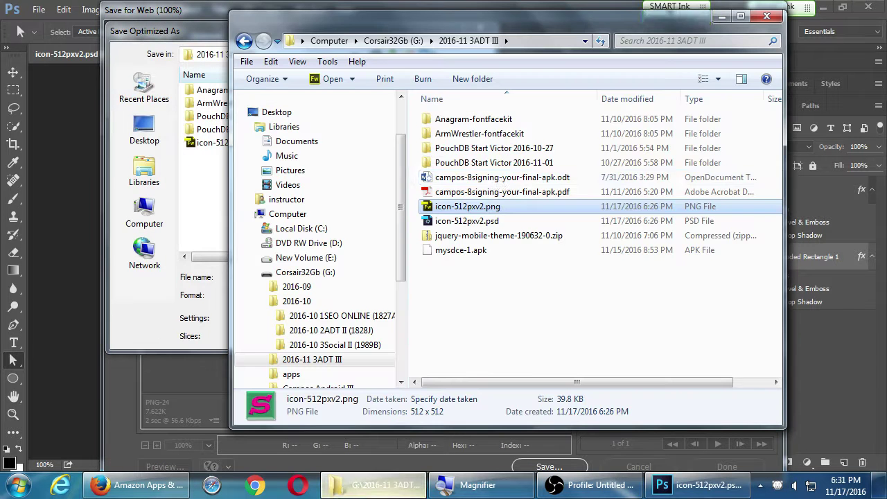
left_click(393, 40)
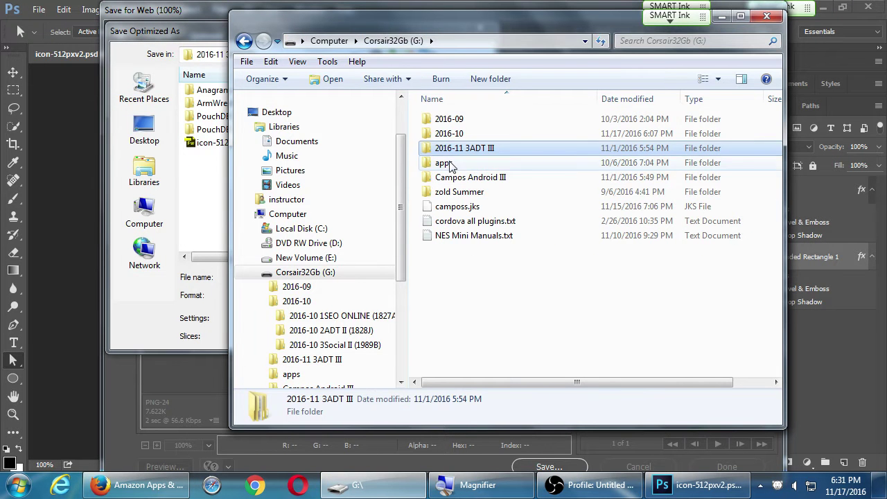
double_click(463, 179)
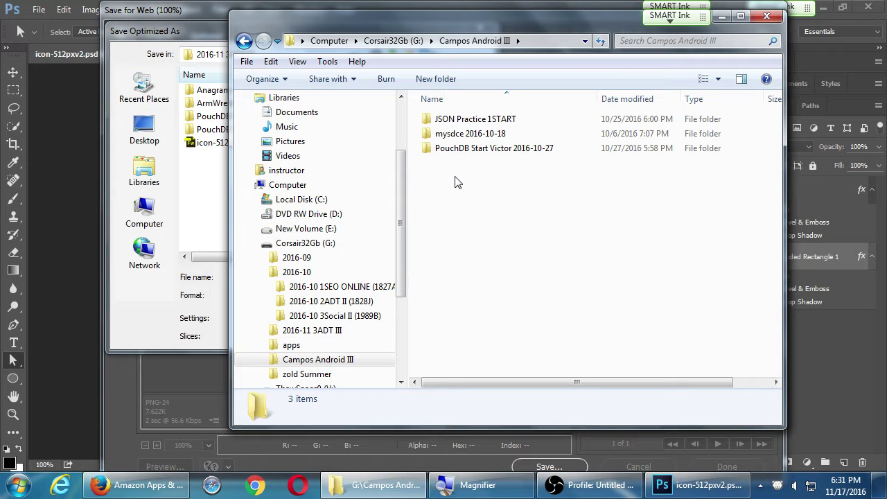
key("BackSpace")
left_click_drag(458, 178, 481, 148)
left_click(490, 168)
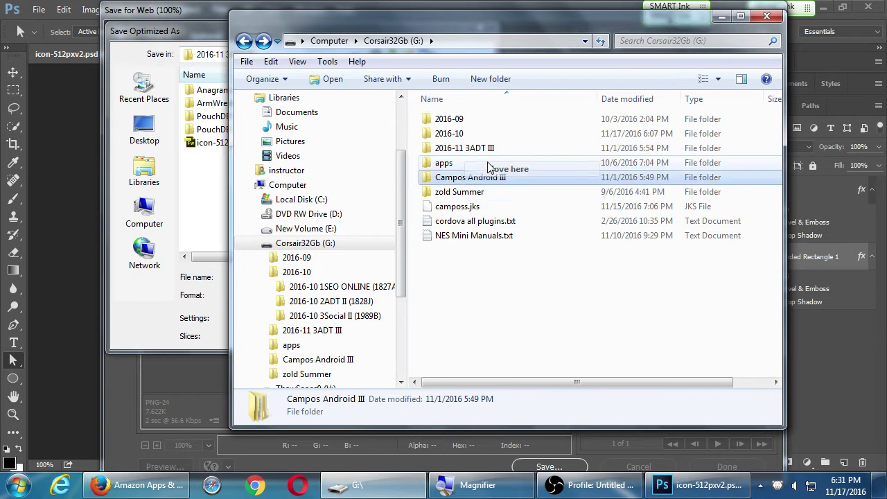
double_click(471, 153)
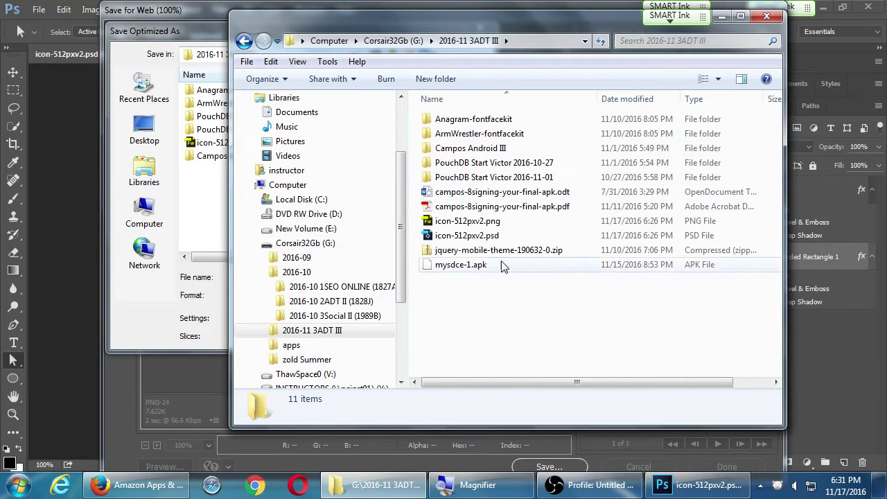
Save the 114 px export as icon-114pxv2.png.
left_click(207, 36)
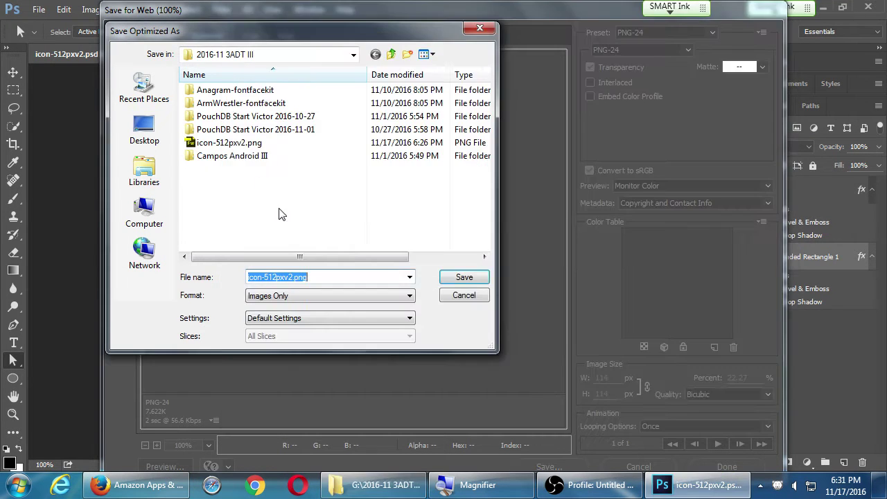
key("End")
key("Left")
key("Left")
key("Left")
key("Left")
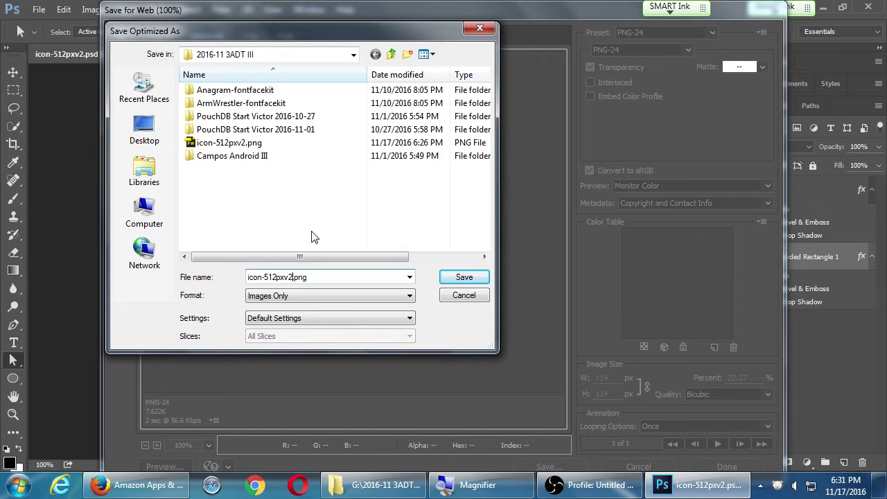
key("BackSpace")
key("BackSpace")
key("BackSpace")
type("114")
key("Return")
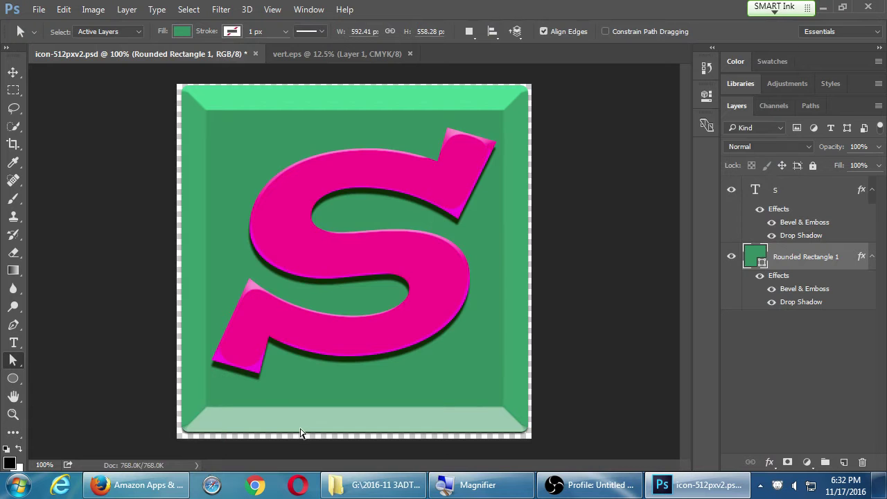
Upload icon-114pxv2.png as the small icon in the developer console.
left_click(153, 491)
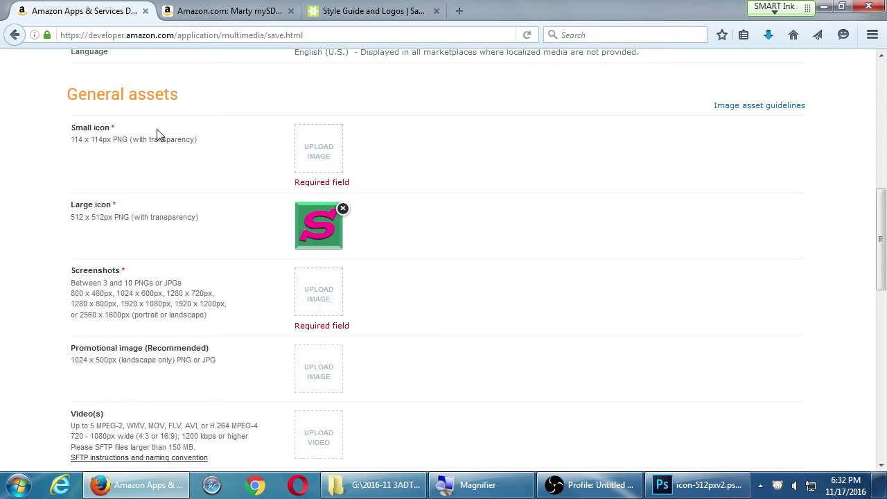
left_click(330, 158)
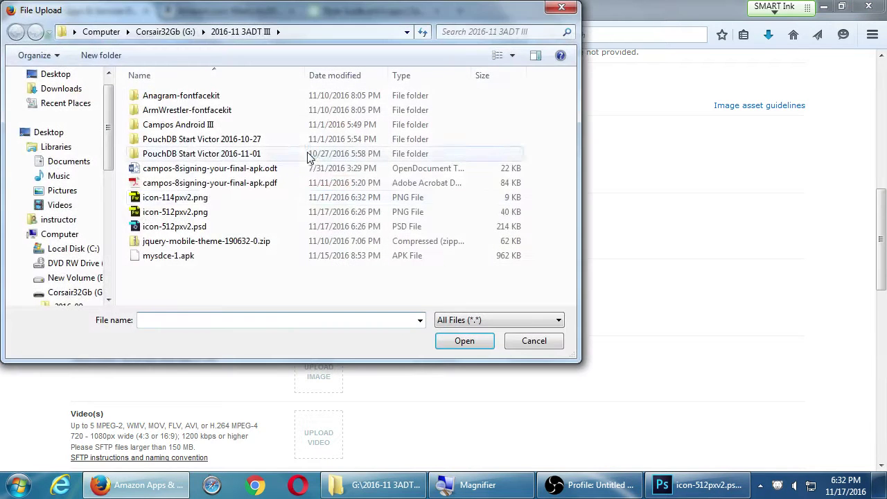
double_click(197, 200)
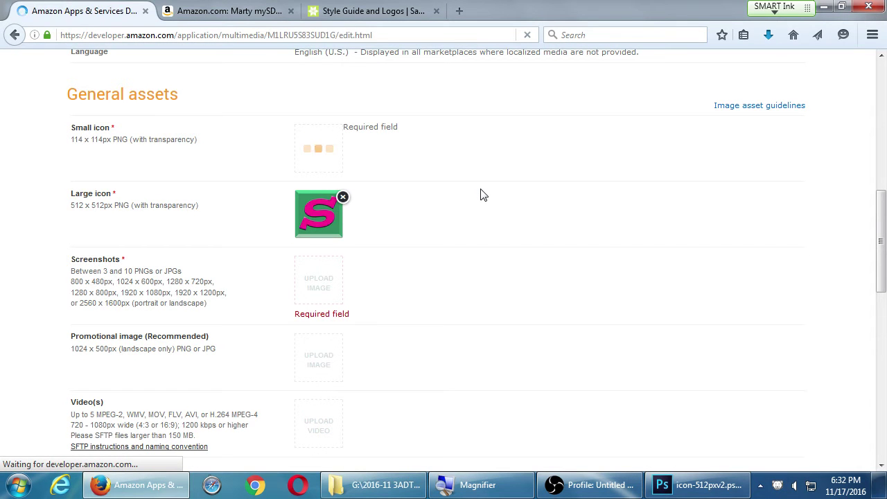
Check that both the 114 px and 512 px icons appear under General assets, then return to Photoshop.
scroll(478, 201, "up", 3)
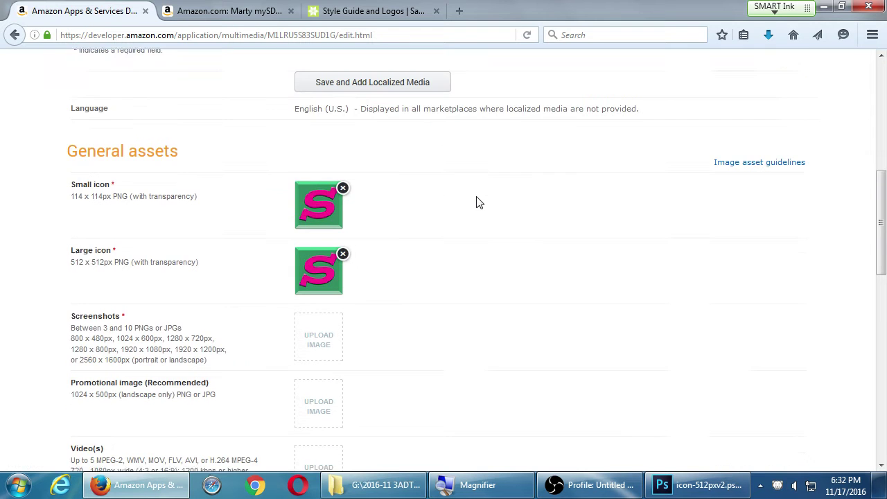
scroll(476, 201, "up", 3)
scroll(493, 242, "down", 2)
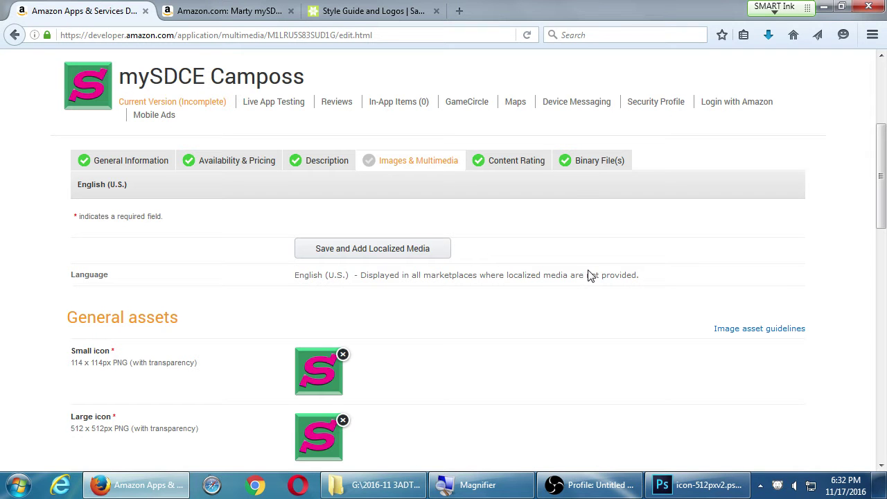
scroll(589, 258, "down", 5)
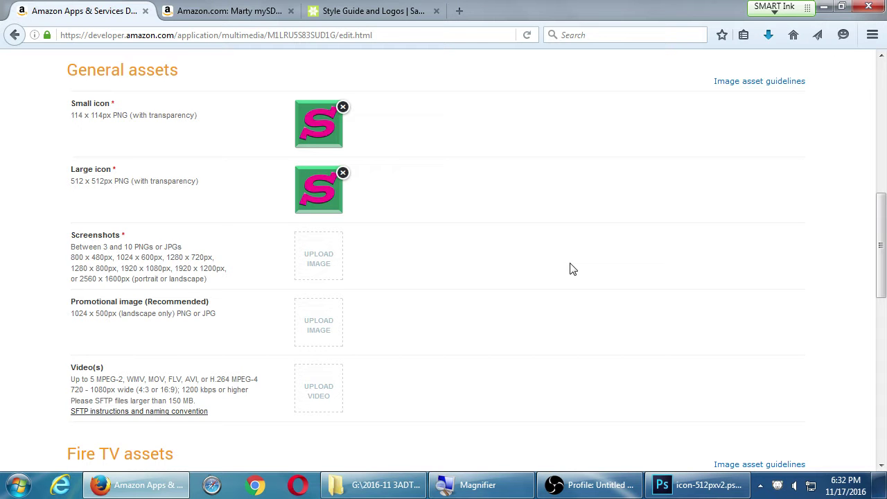
left_click(724, 483)
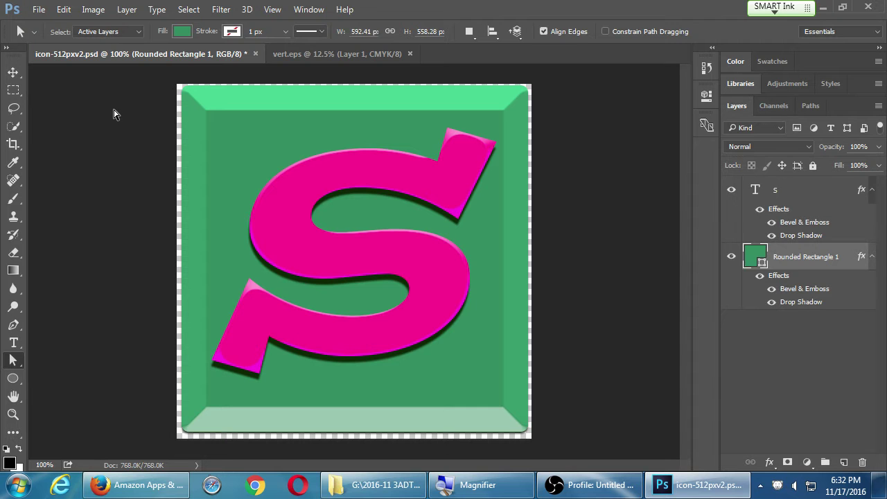
Switch to the Hand tool and open Image > Duplicate for the icon document.
key("h")
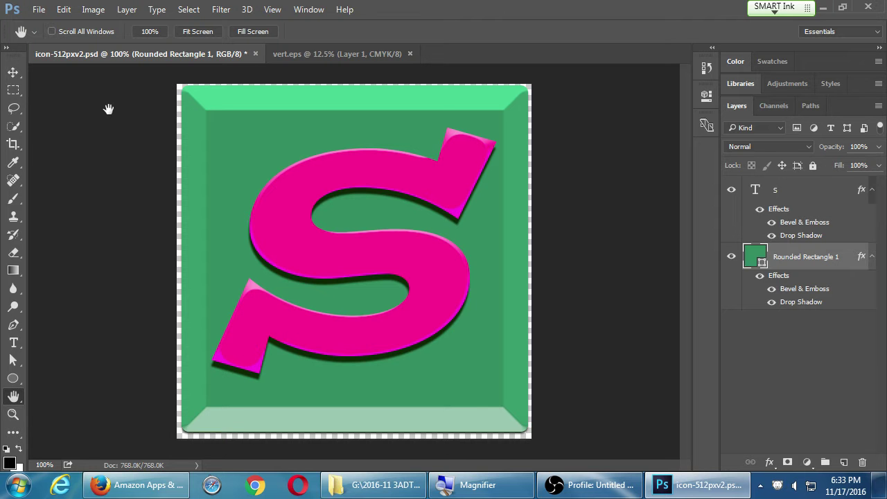
left_click(93, 9)
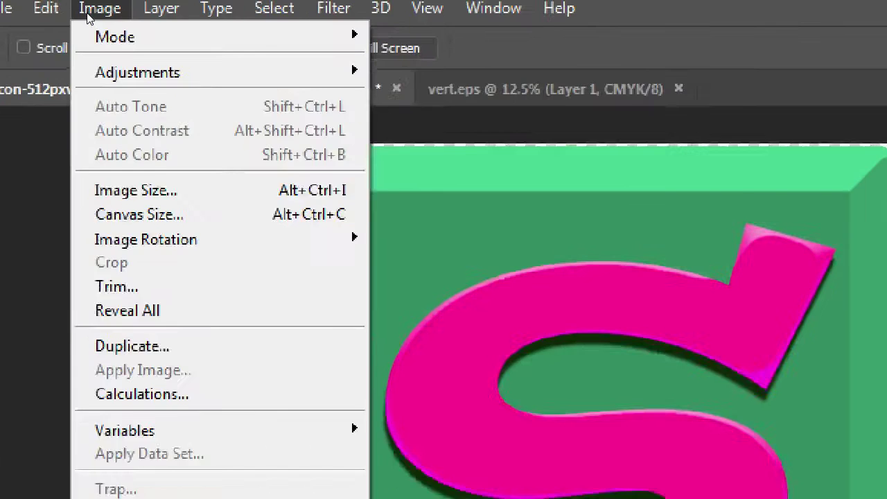
key("Right")
key("Right")
key("Left")
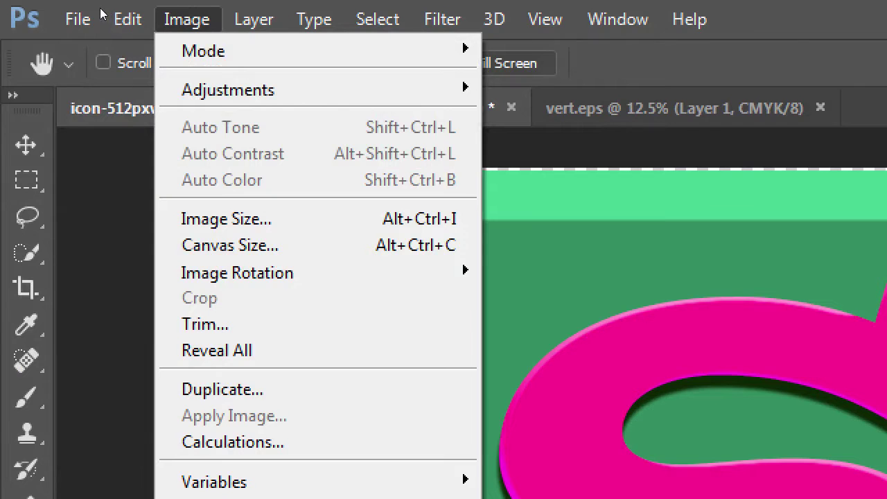
key("Down")
key("Down")
key("Down")
key("Down")
key("Down")
key("Down")
key("Down")
key("Down")
key("Down")
key("Down")
key("Down")
key("Down")
key("Down")
key("Down")
key("Down")
key("Down")
key("Up")
key("Up")
key("Up")
key("Up")
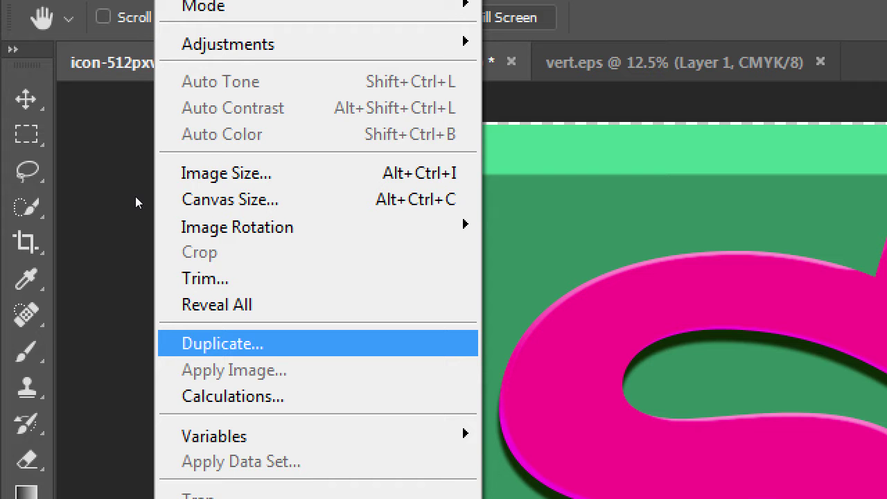
key("Return")
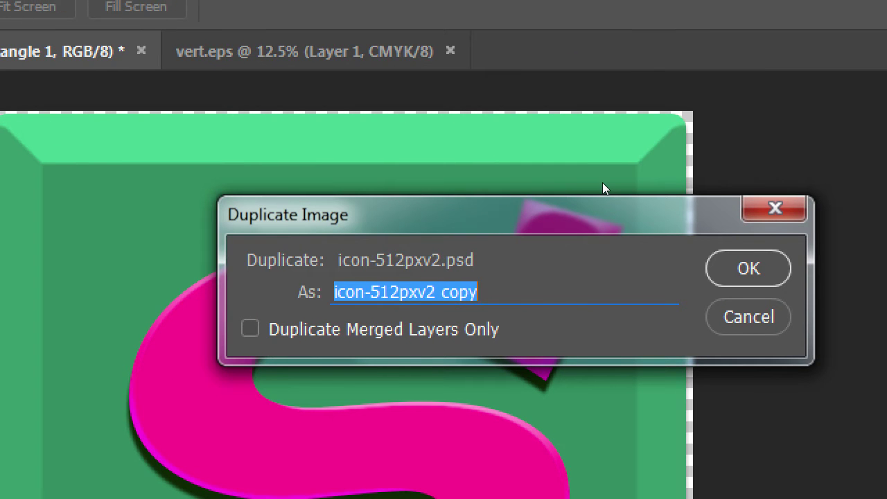
Name the duplicate promo1024x500 and create it.
type("1")
key("BackSpace")
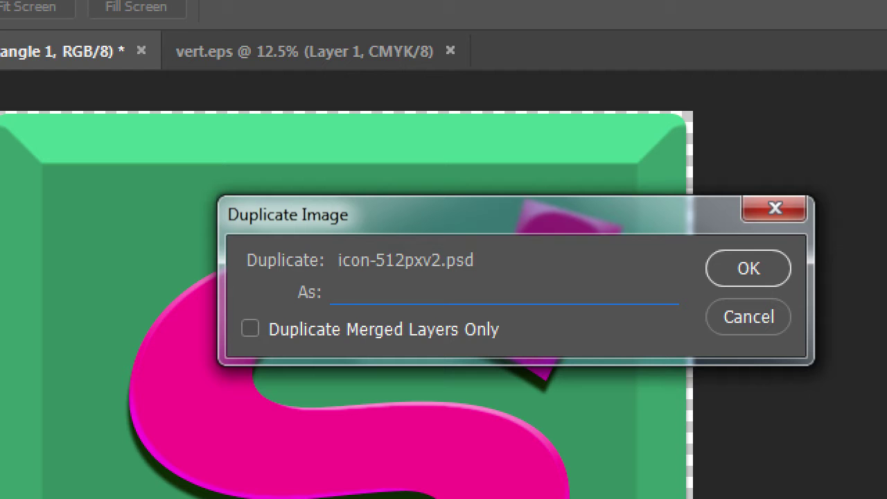
type("promo1024x")
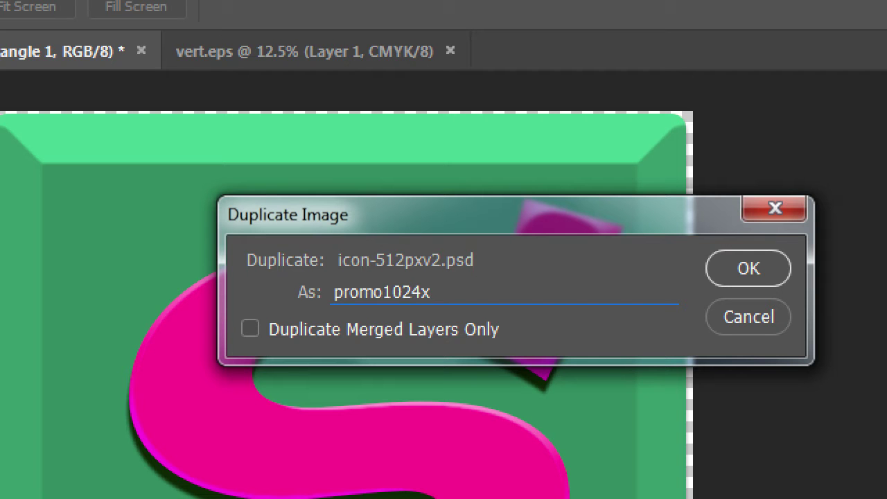
type("500")
key("Return")
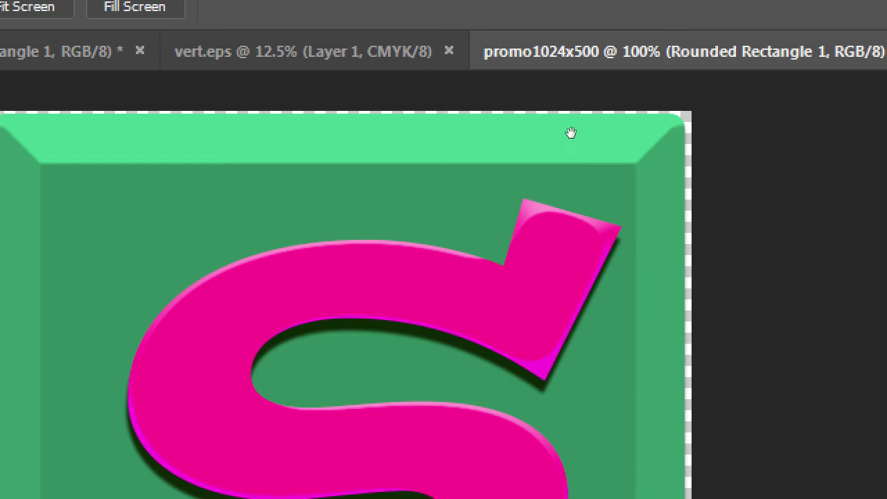
Close vert.eps without saving, save icon-512pxv2.psd, and switch to the promo1024x500 document.
middle_click(412, 55)
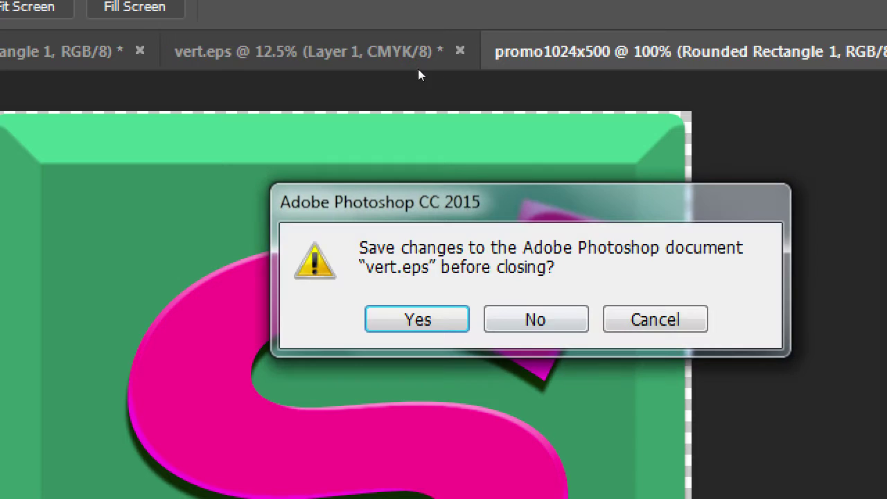
left_click(536, 319)
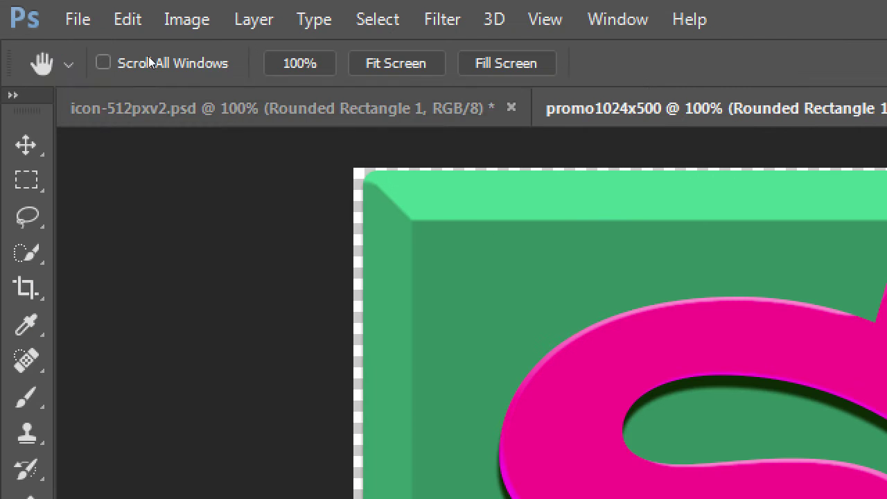
key("ctrl+s")
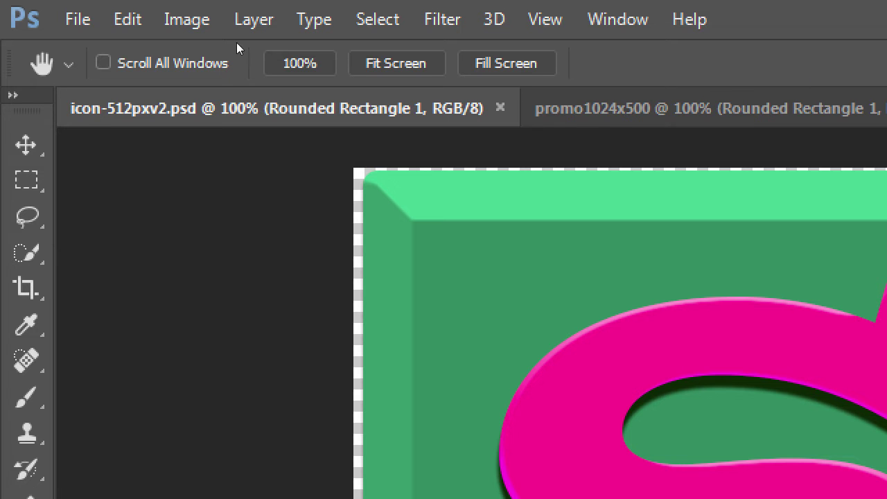
key("ctrl+Tab")
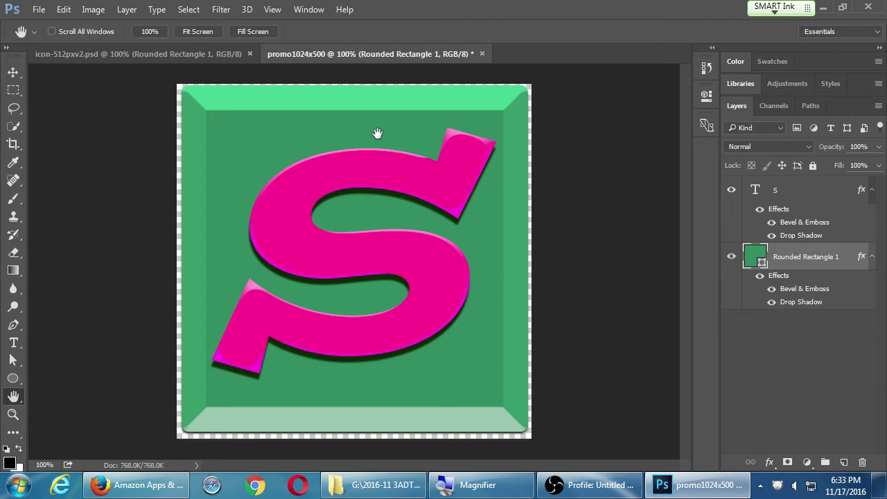
left_click(98, 13)
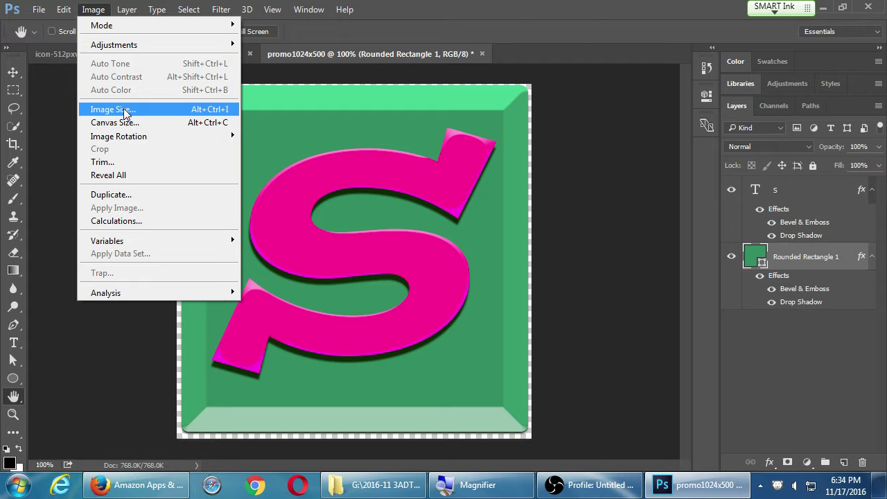
Resize promo1024x500 to 500 × 500 pixels in Image Size.
left_click(125, 110)
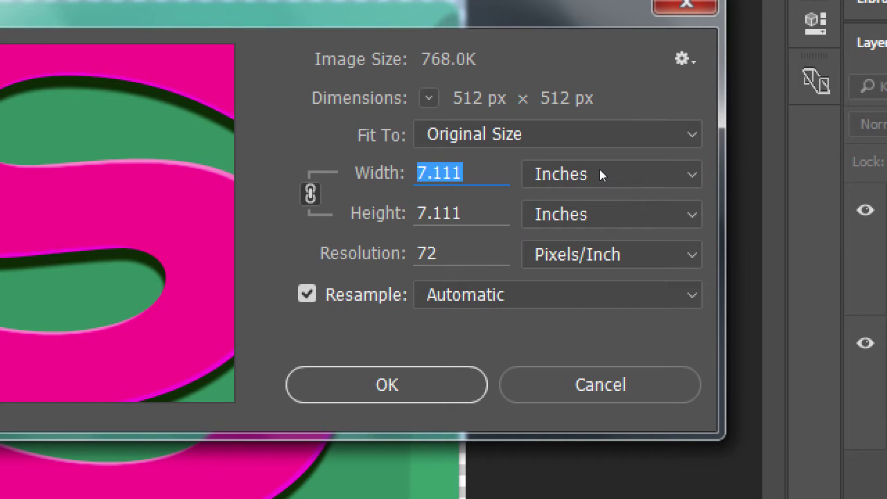
left_click(600, 171)
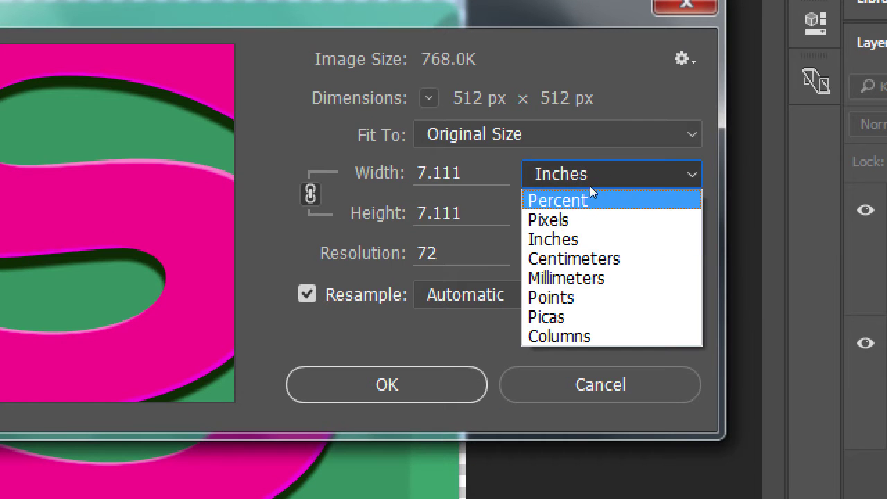
left_click(588, 212)
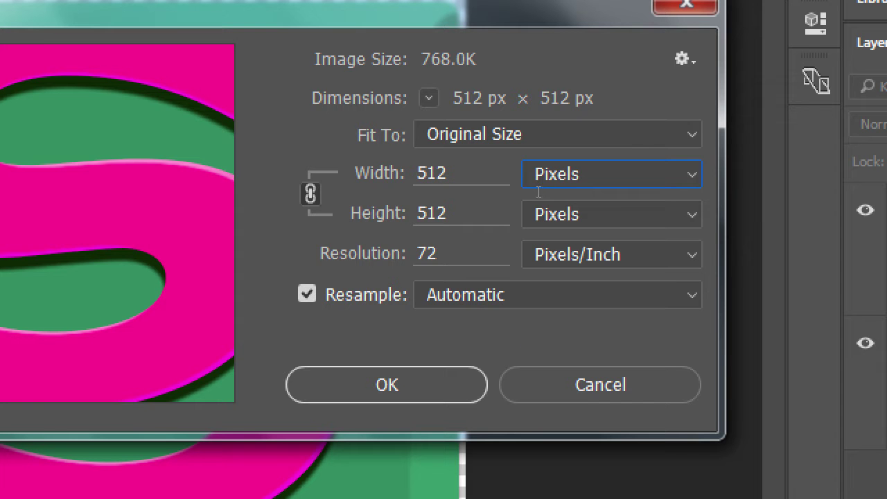
key("Tab")
type("50")
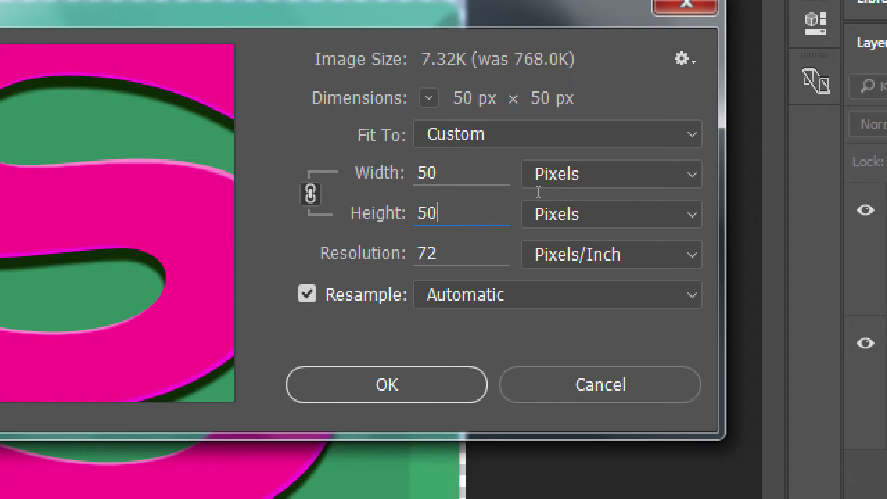
type("0")
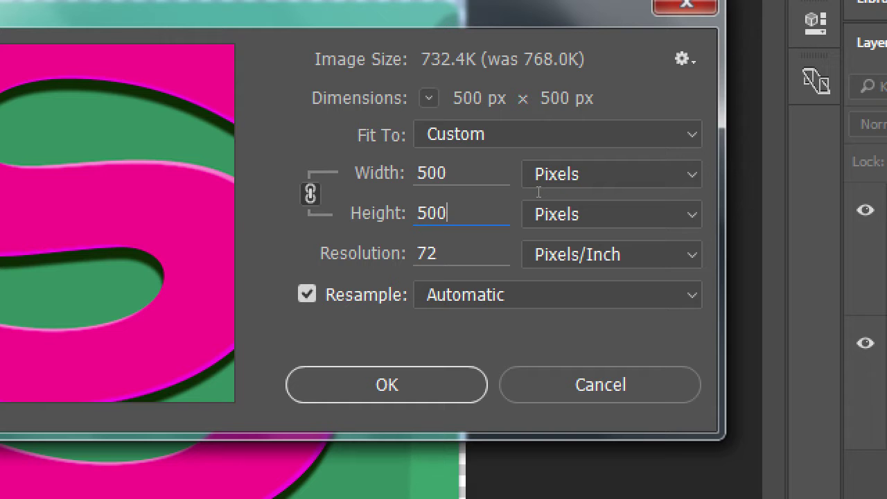
left_click(584, 210)
key("Down")
key("Down")
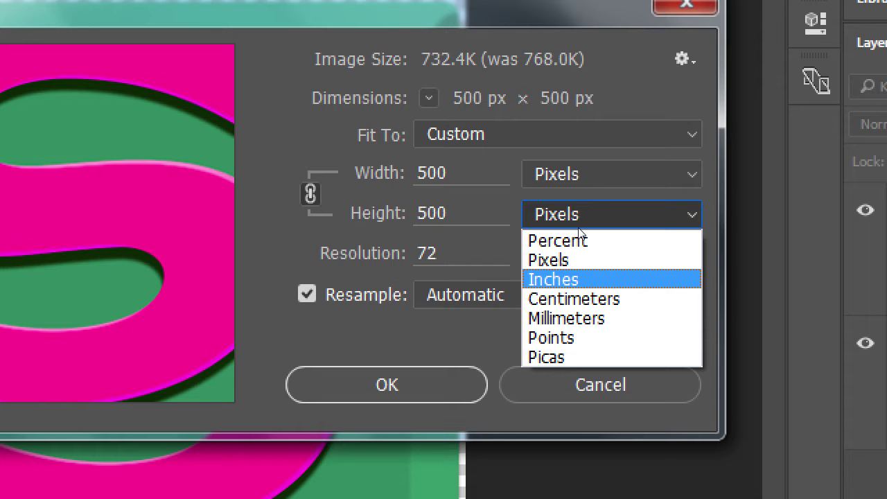
key("Down")
left_click(487, 261)
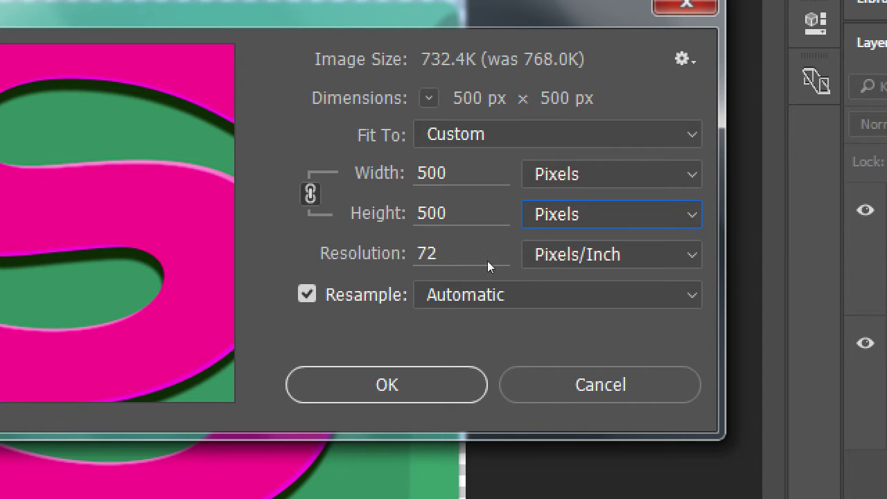
key("Return")
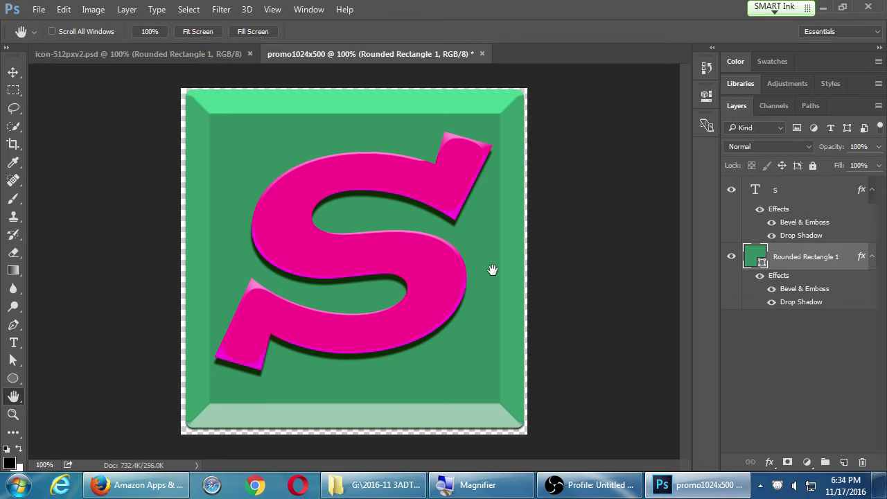
Enter a 1024 px width in Canvas Size, keeping 500 px height, without applying it yet.
left_click(97, 12)
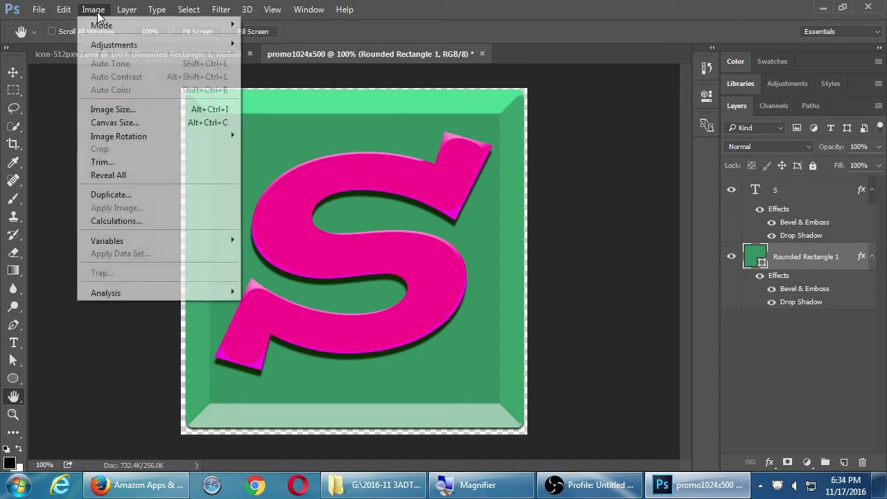
left_click(119, 125)
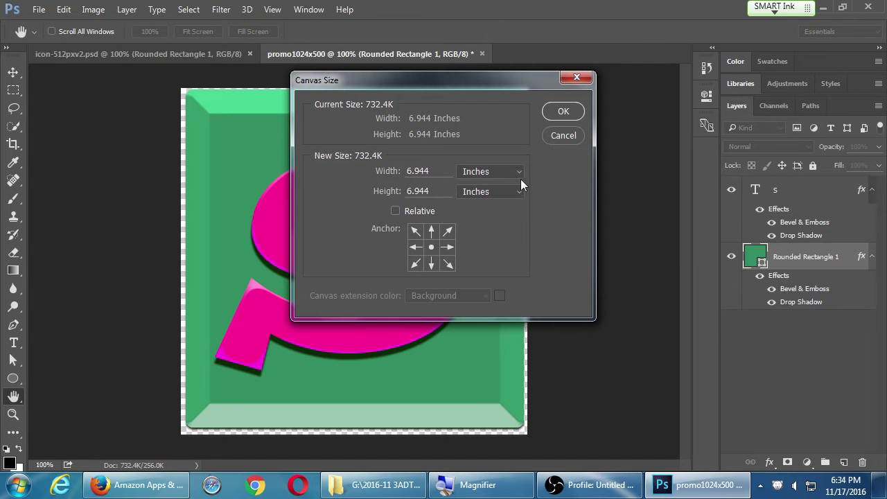
left_click(519, 178)
left_click(505, 196)
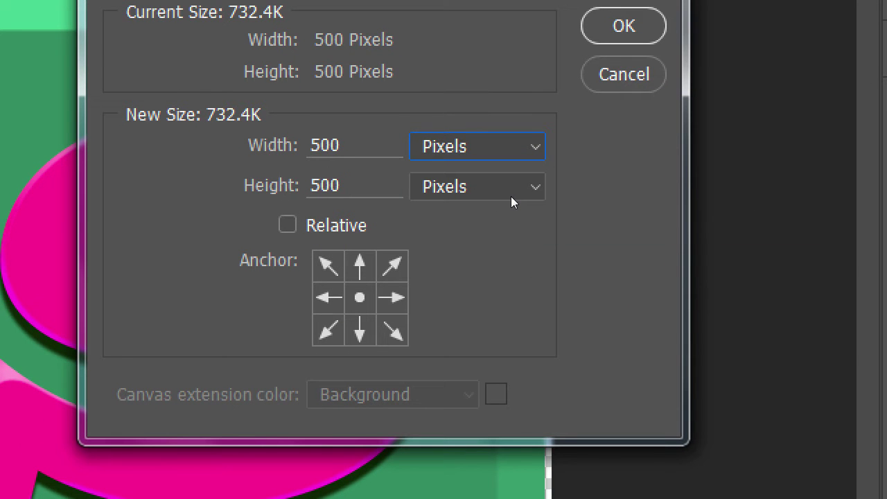
key("shift+Tab")
type("1024")
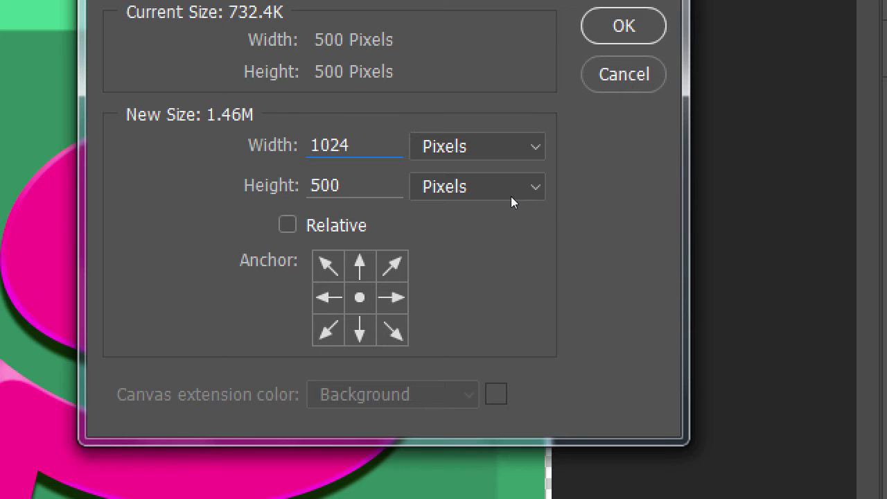
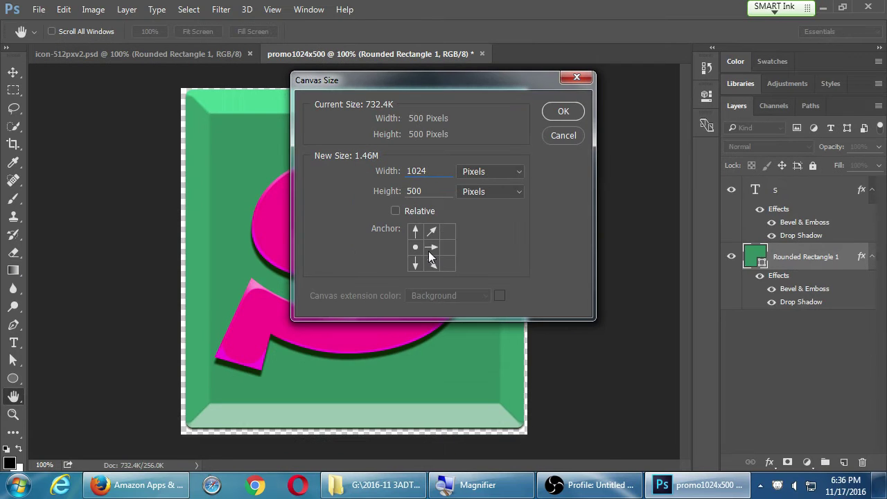
Apply the 1024 px left-anchored canvas width and check it at Fit Screen and 100% views.
left_click(563, 111)
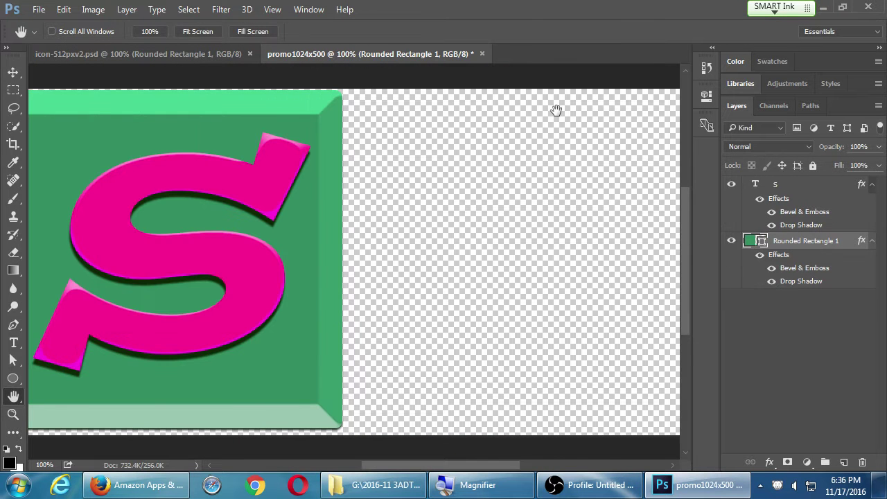
double_click(15, 397)
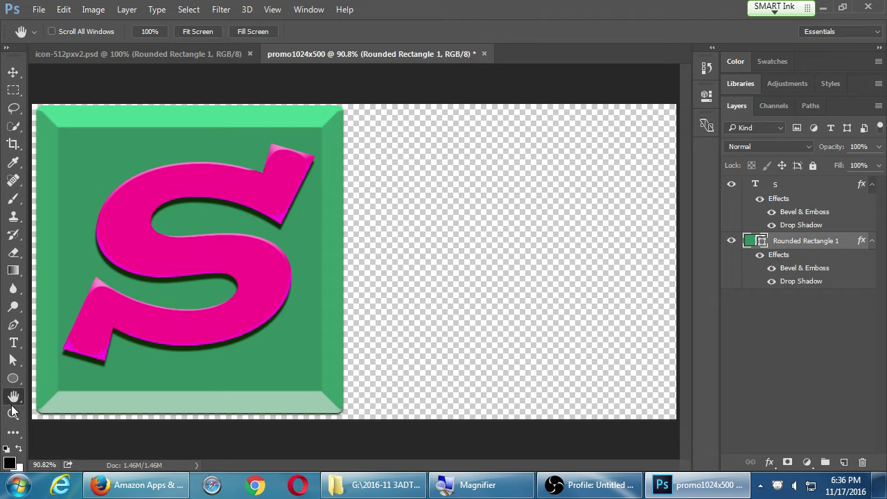
double_click(13, 414)
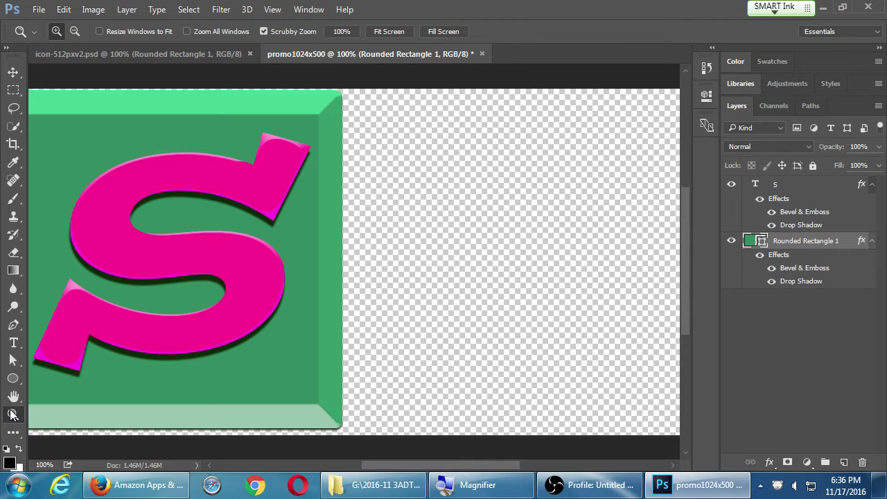
double_click(14, 396)
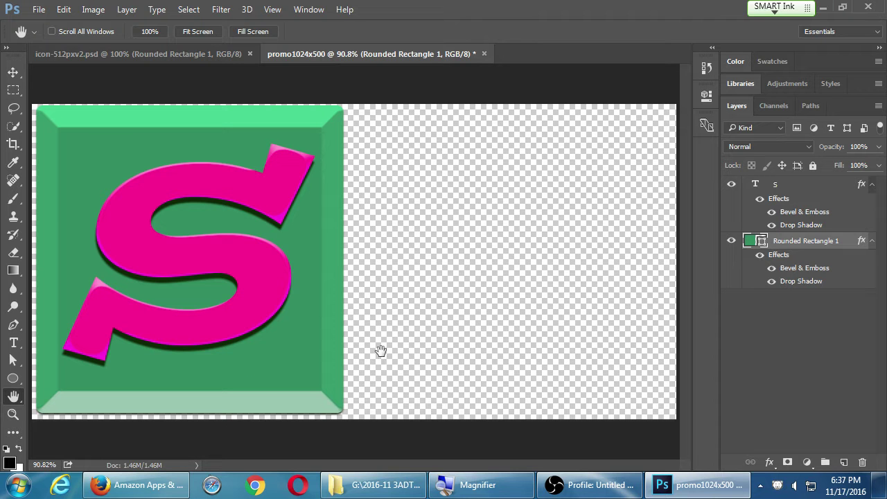
double_click(13, 413)
Hide and restore the panels, then pan to the canvas's empty right side.
key("Tab")
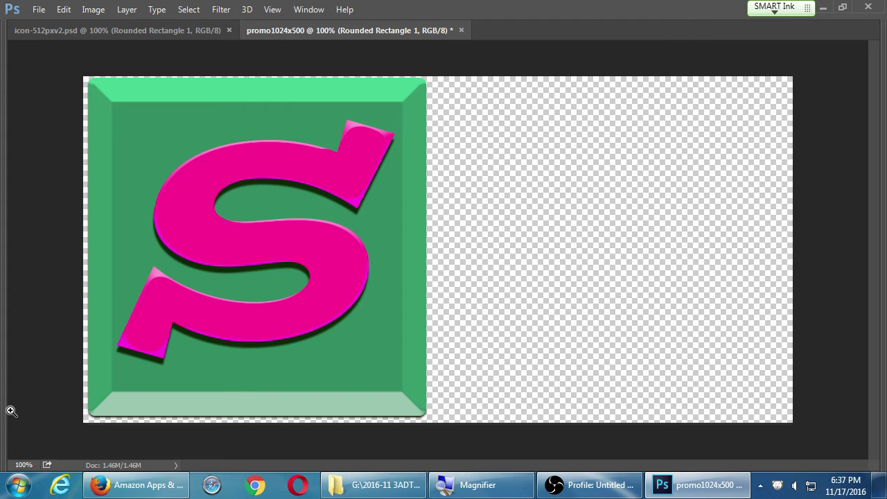
key("Tab")
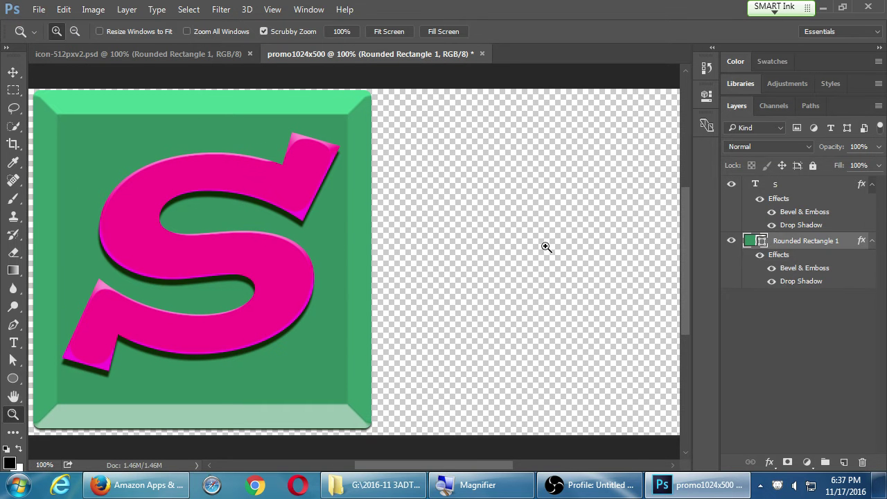
key("h")
left_click_drag(557, 238, 459, 240)
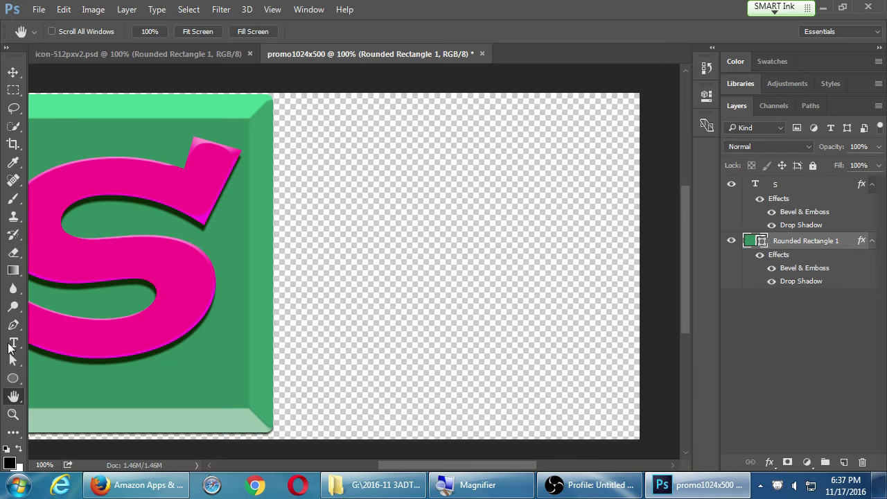
Draw a large paragraph text box over the blank right side of the canvas.
left_click(12, 343)
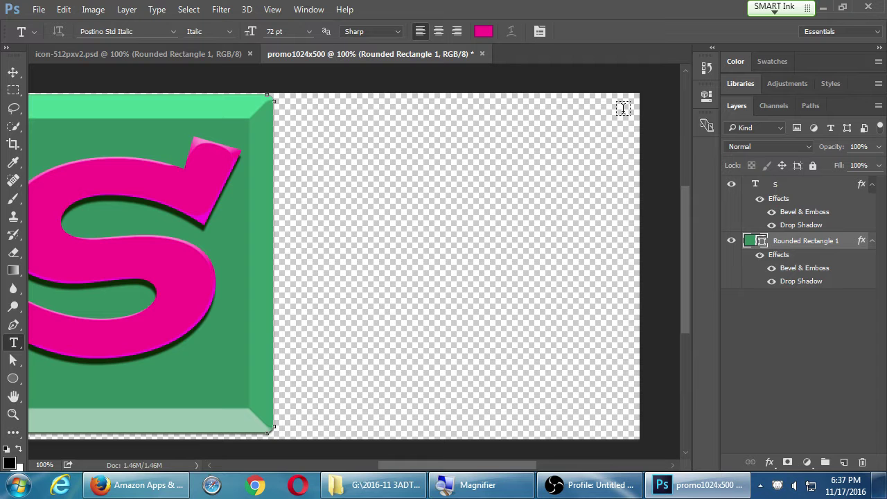
left_click_drag(623, 111, 605, 134)
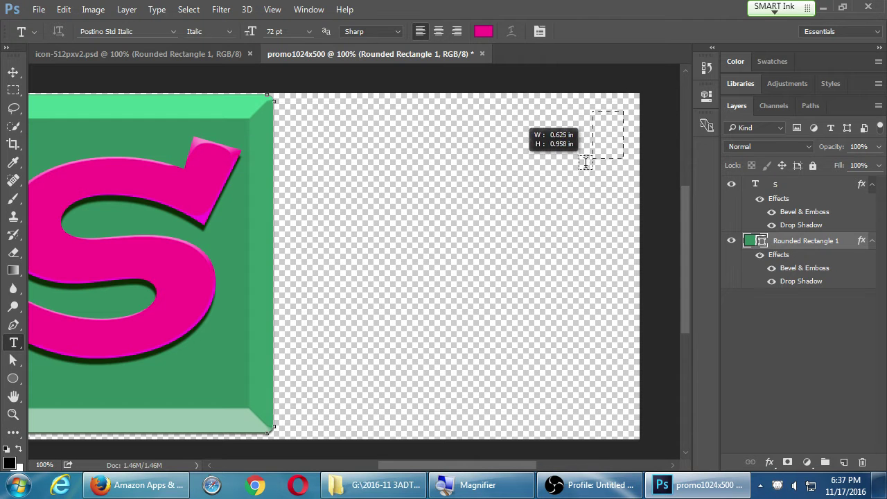
left_click_drag(544, 207, 372, 375)
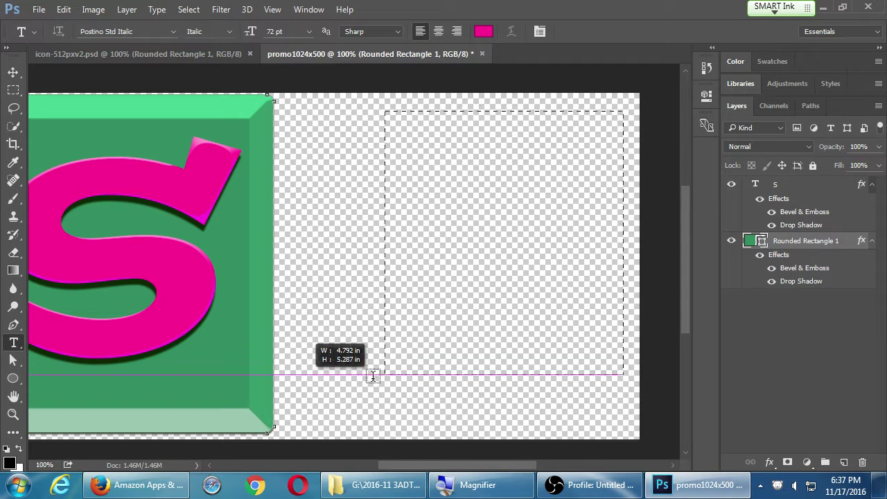
left_click_drag(332, 401, 291, 411)
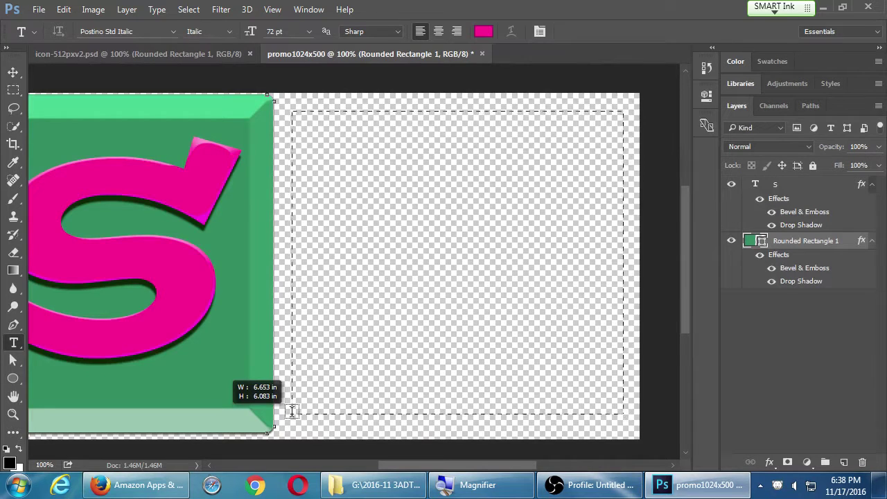
left_click_drag(292, 411, 292, 414)
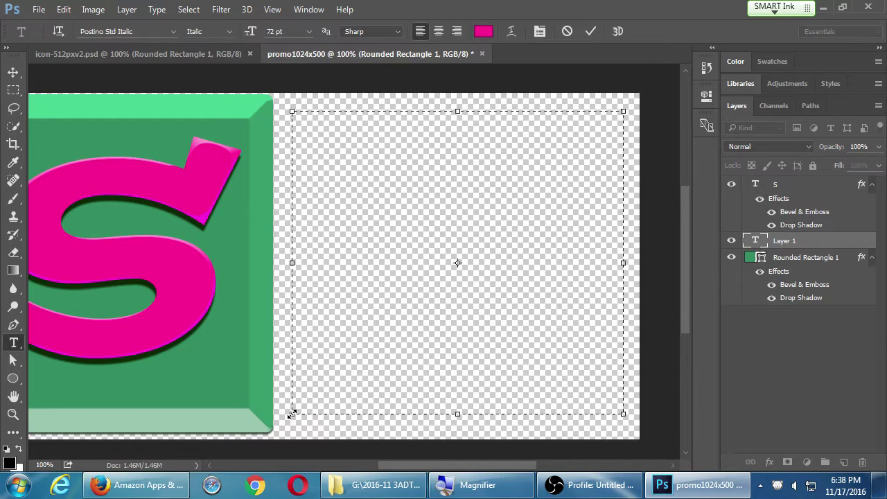
Set the text box to right-aligned and delete the test text.
type("iuyhiujkhgjkkjbkjbkjbkjbkjbk")
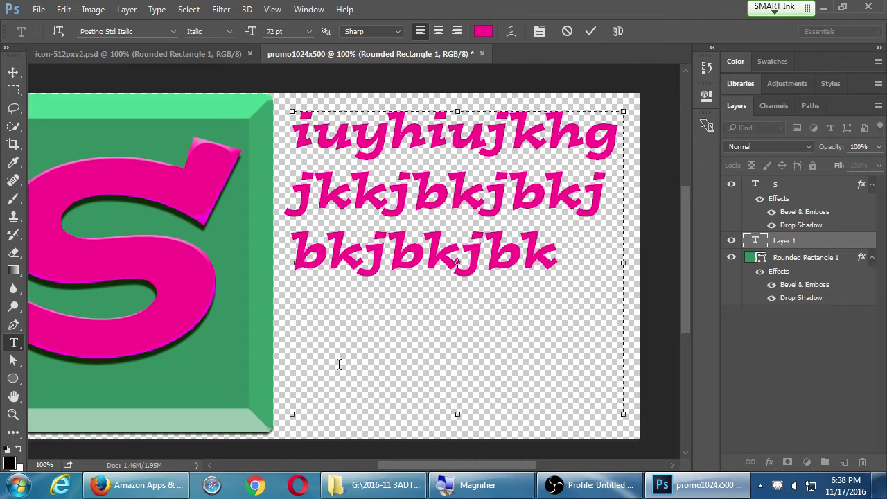
left_click(456, 32)
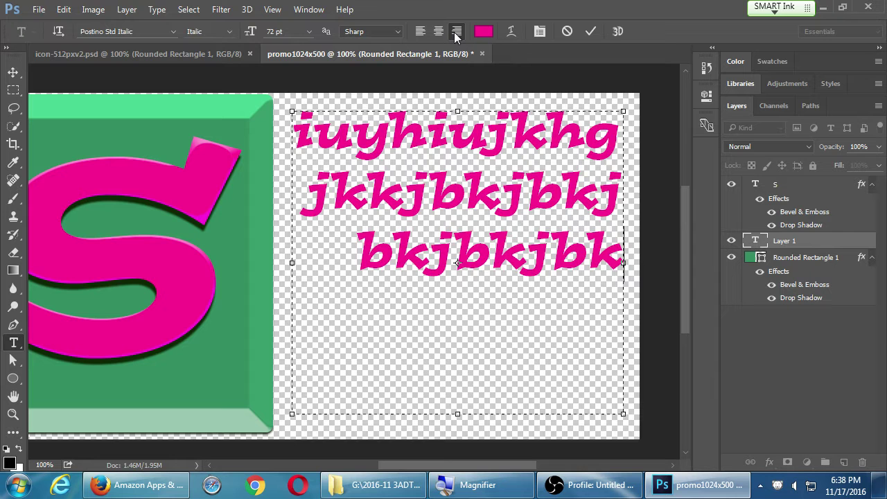
key("BackSpace")
key("BackSpace")
key("BackSpace")
key("BackSpace")
key("BackSpace")
key("BackSpace")
key("BackSpace")
key("BackSpace")
key("BackSpace")
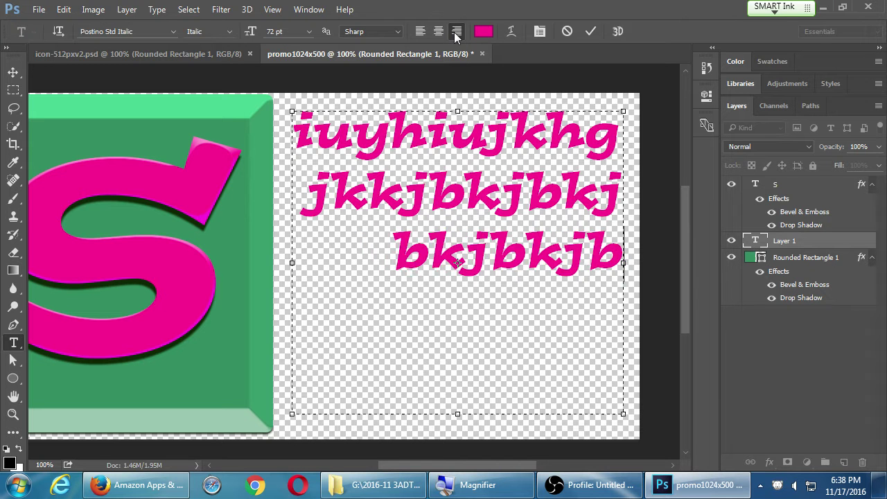
key("BackSpace")
key("BackSpace")
key("BackSpace")
key("BackSpace")
key("BackSpace")
key("BackSpace")
key("BackSpace")
key("BackSpace")
key("BackSpace")
key("BackSpace")
key("BackSpace")
key("BackSpace")
key("BackSpace")
key("BackSpace")
key("BackSpace")
key("BackSpace")
key("BackSpace")
key("BackSpace")
key("BackSpace")
key("BackSpace")
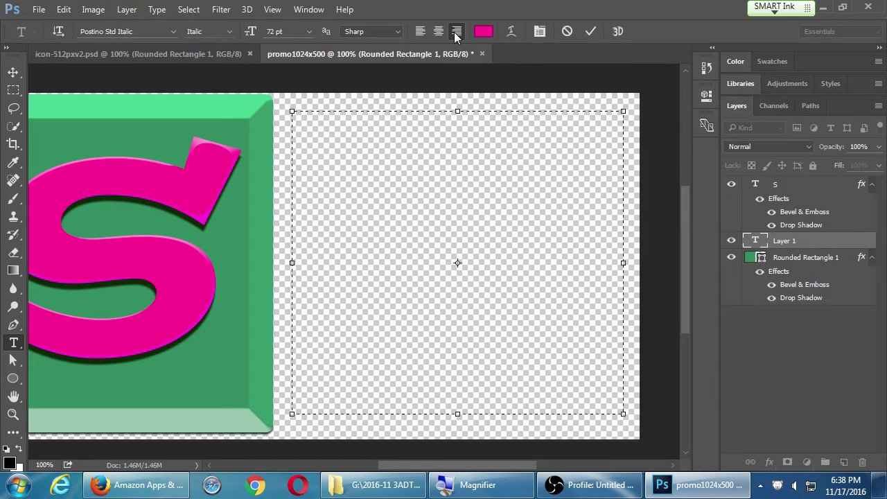
Type 'The Unofficial SDCE App' and shrink it to 29.01 pt on one line.
type("The U")
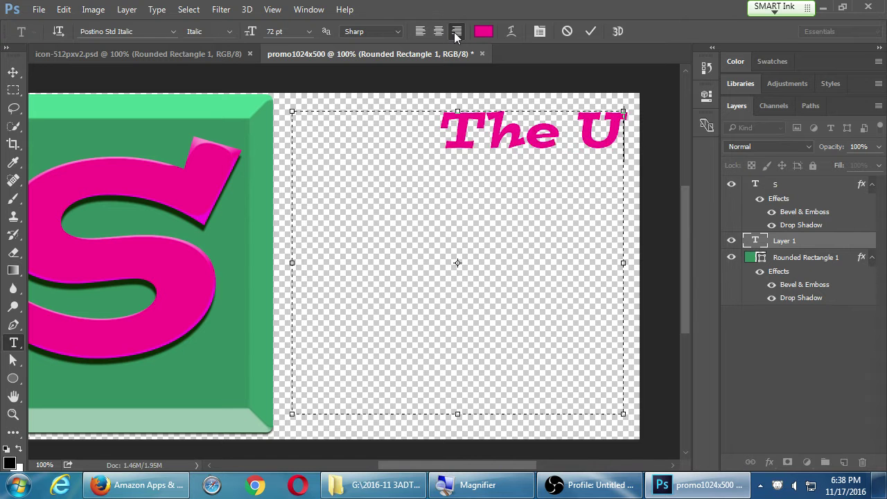
type("noffic")
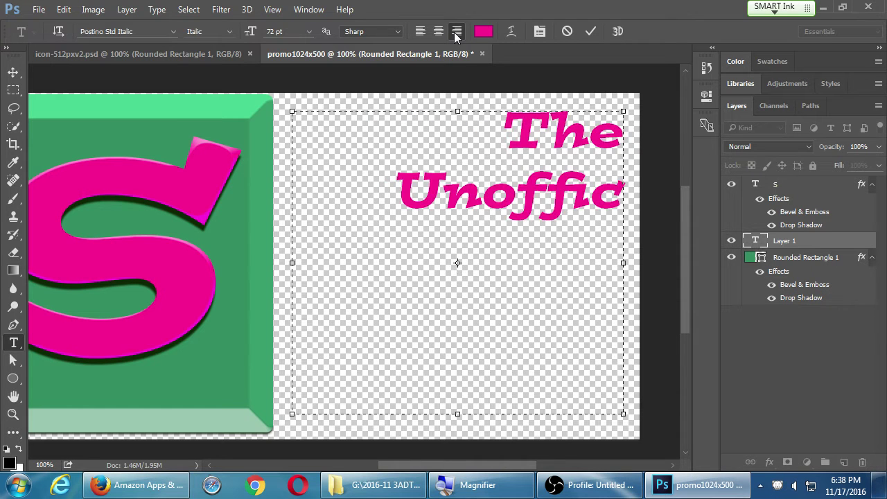
type("ial")
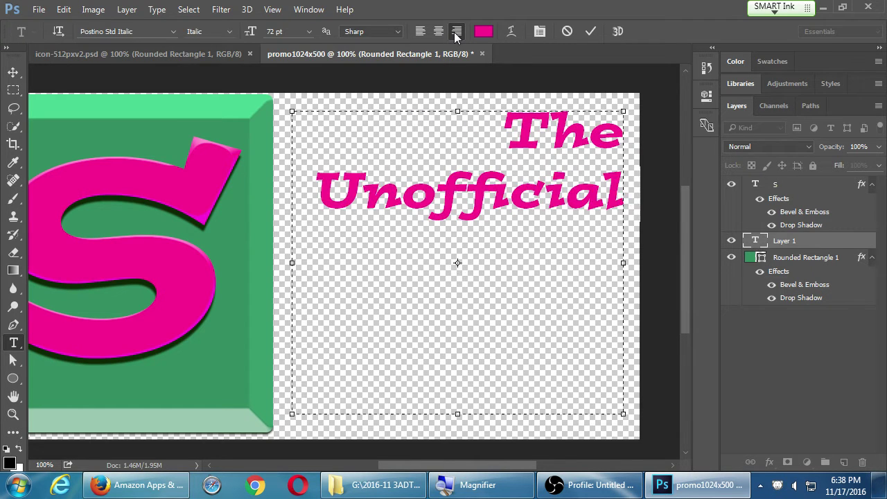
type(" SDCE App")
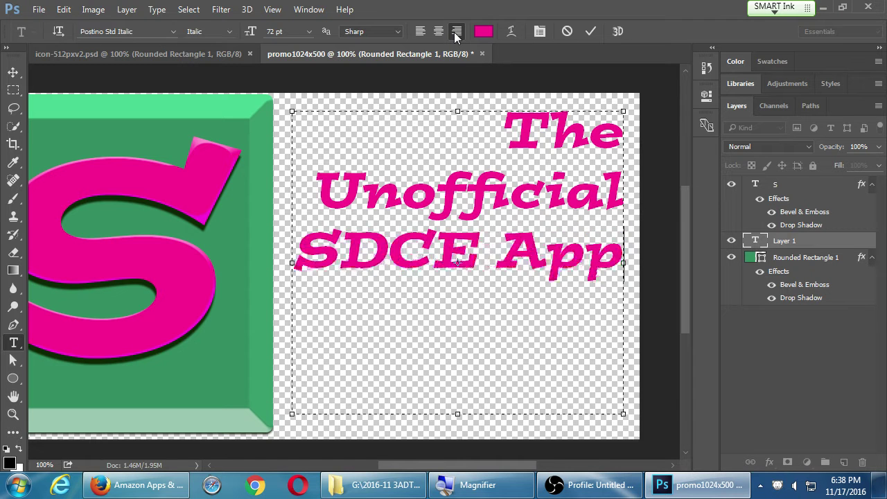
key("ctrl+a")
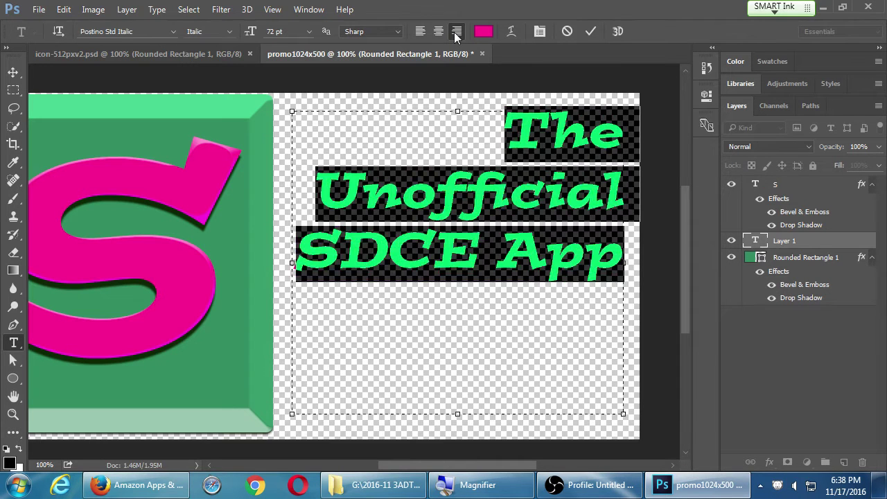
left_click_drag(251, 31, 209, 40)
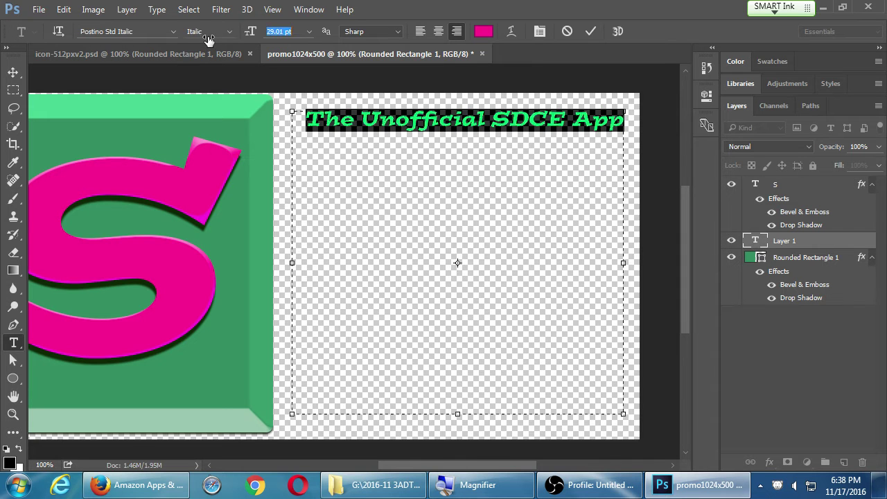
left_click(427, 117)
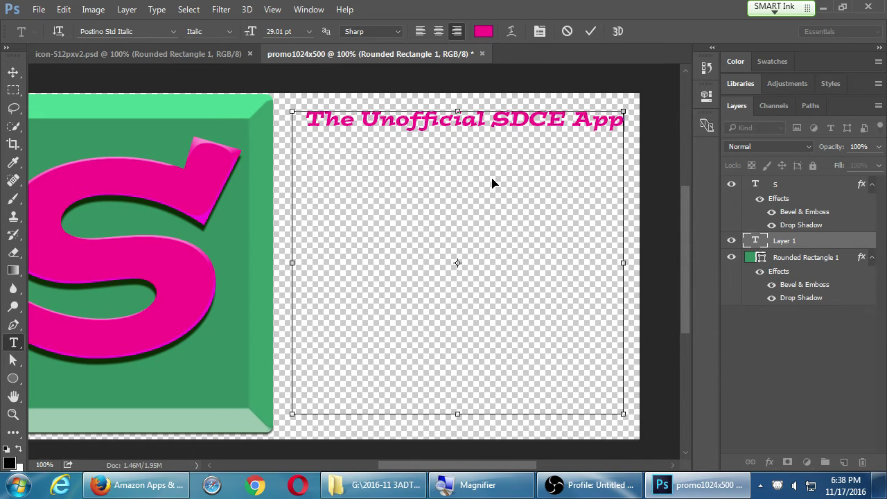
Type the tagline 'Keep up to date with the latest classes at San Diego Continuing Education.' below the title.
key("Return")
type("dgfgfdfd")
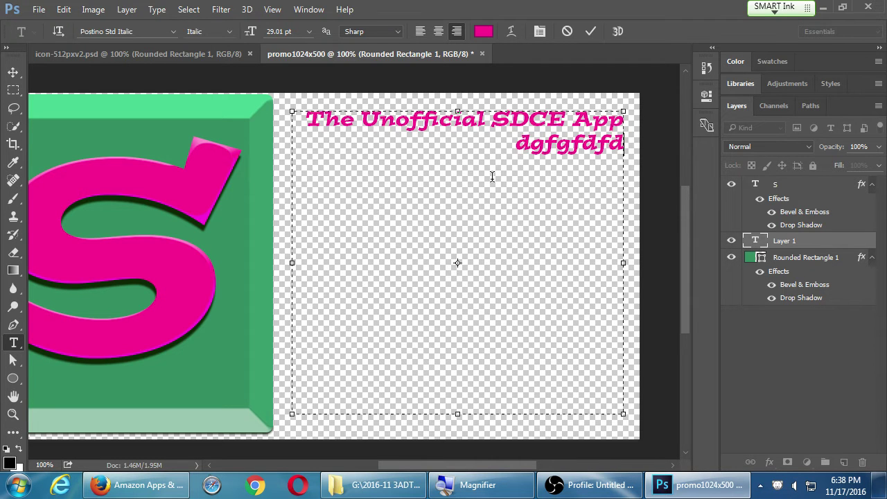
key("shift+Home")
key("BackSpace")
type("dsf")
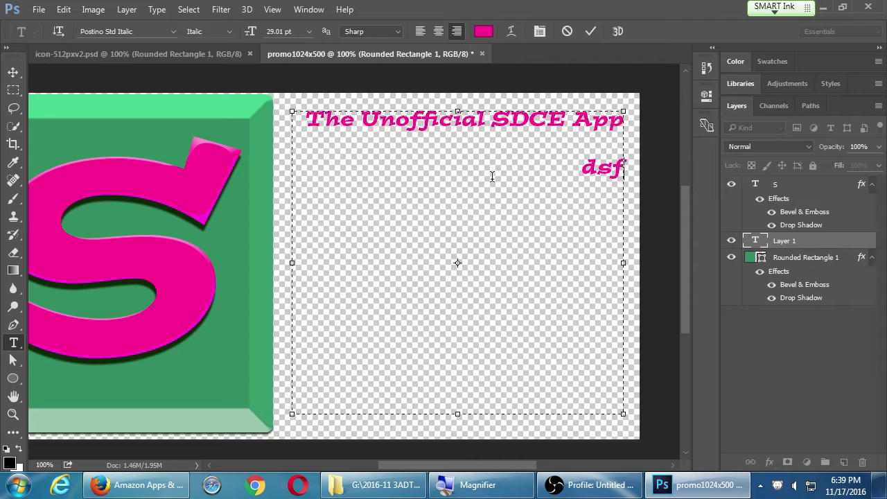
key("BackSpace")
key("BackSpace")
key("BackSpace")
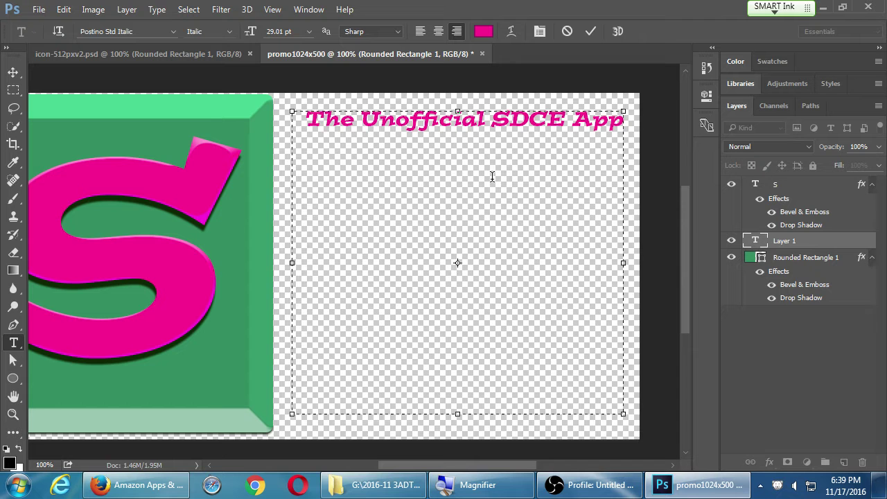
type("Keepu pu to")
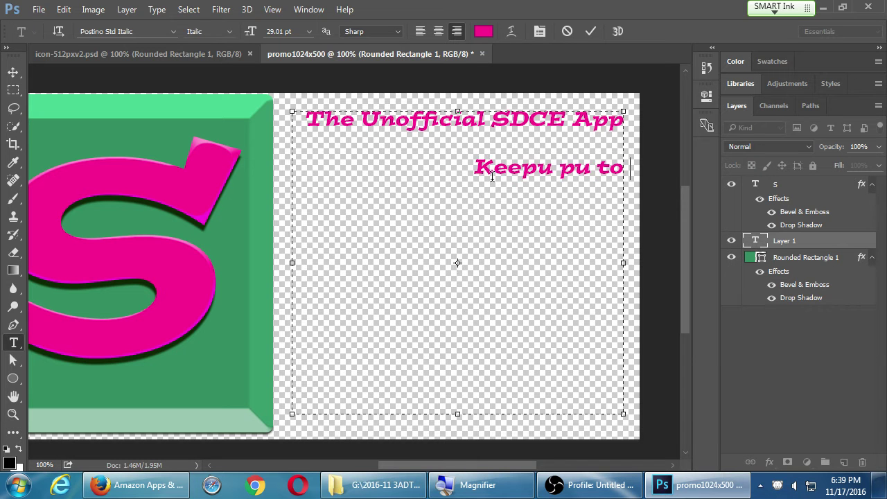
key("BackSpace")
key("BackSpace")
key("BackSpace")
key("BackSpace")
key("BackSpace")
key("BackSpace")
key("BackSpace")
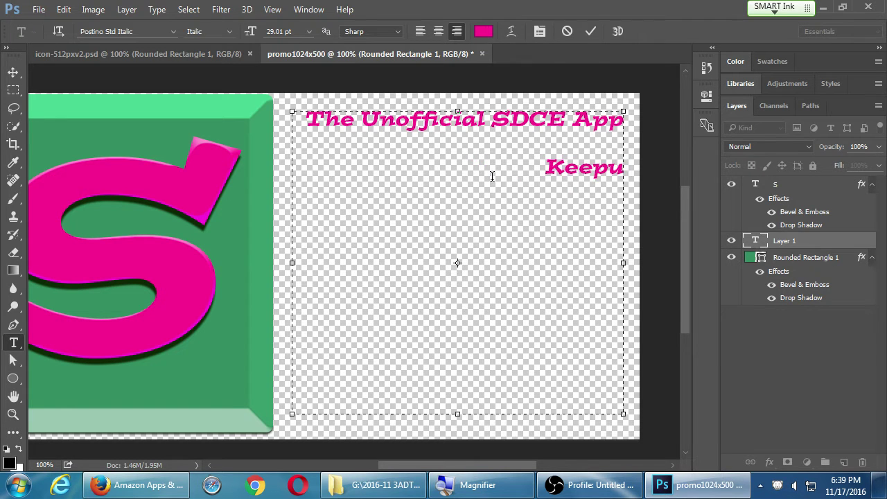
key("BackSpace")
type("up to da")
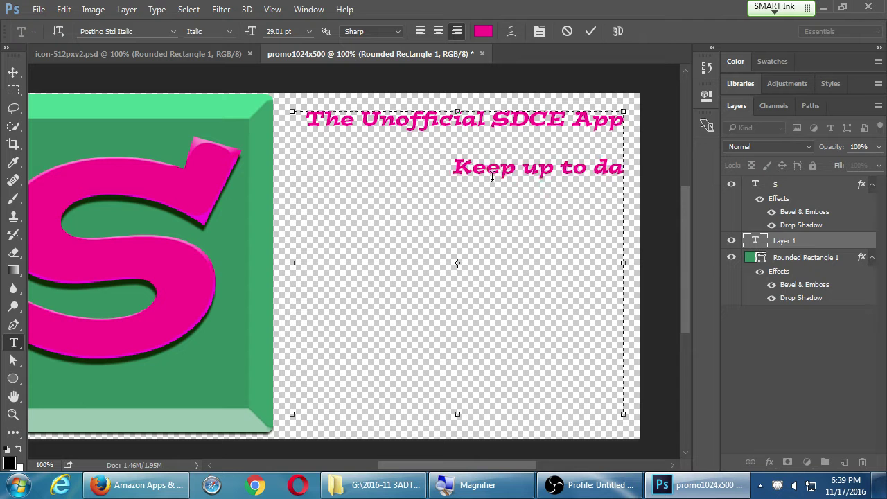
type("te with the late")
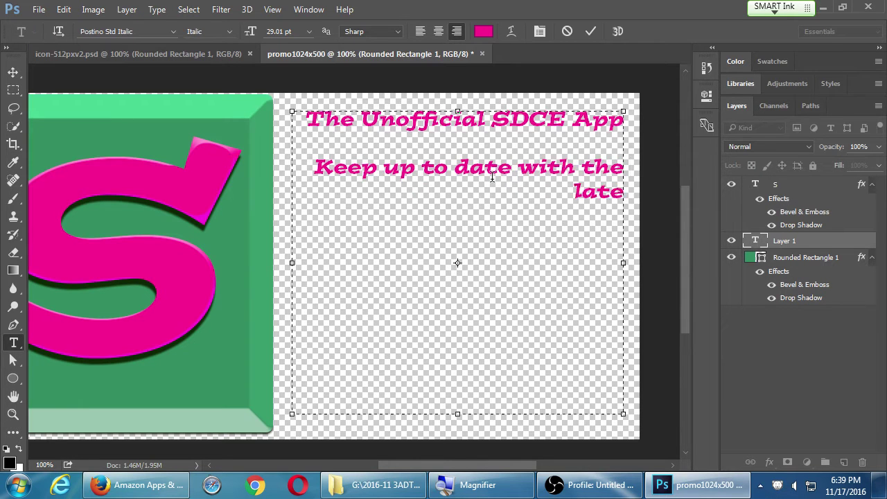
type("st classes")
key("BackSpace")
key("BackSpace")
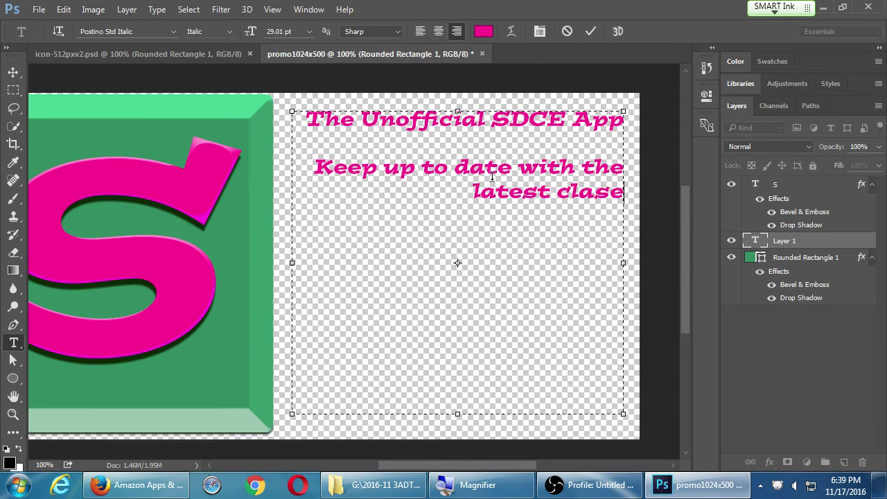
type("ses at San Diego")
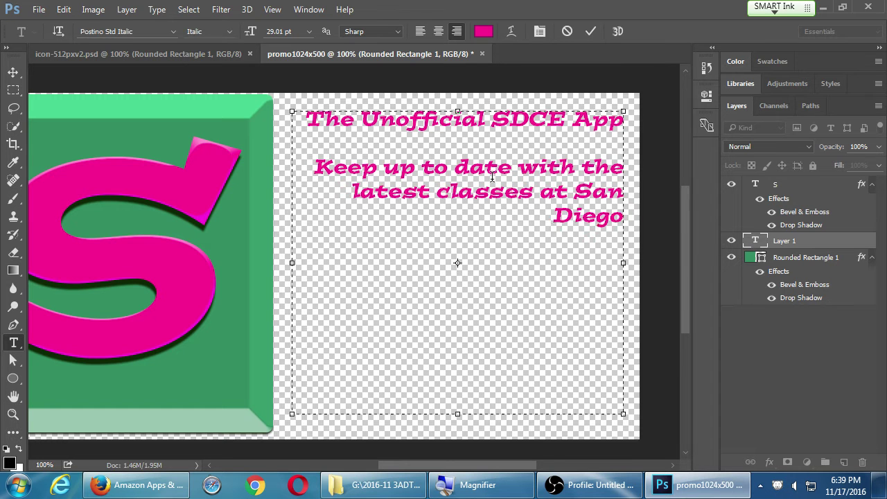
type(" Continu")
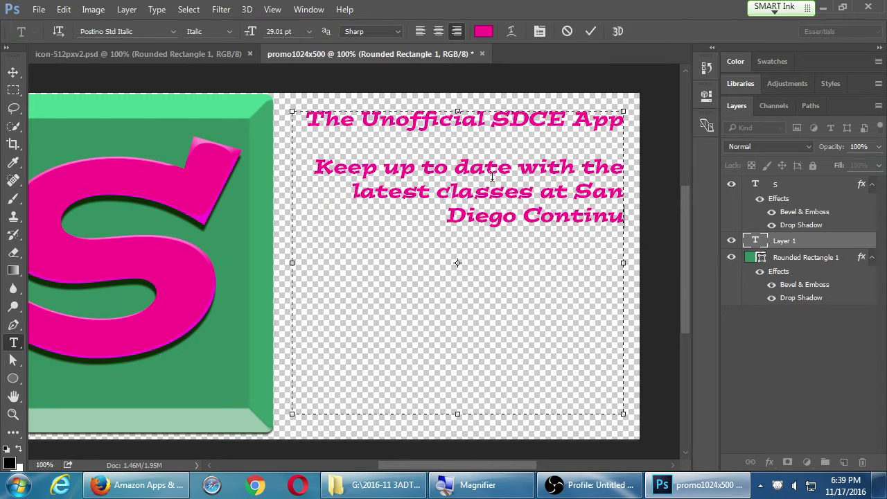
type("ing Education")
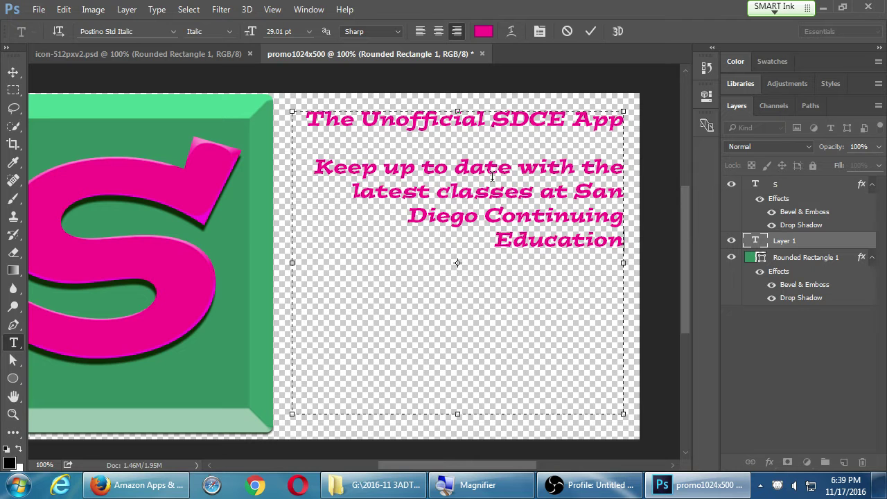
type(".")
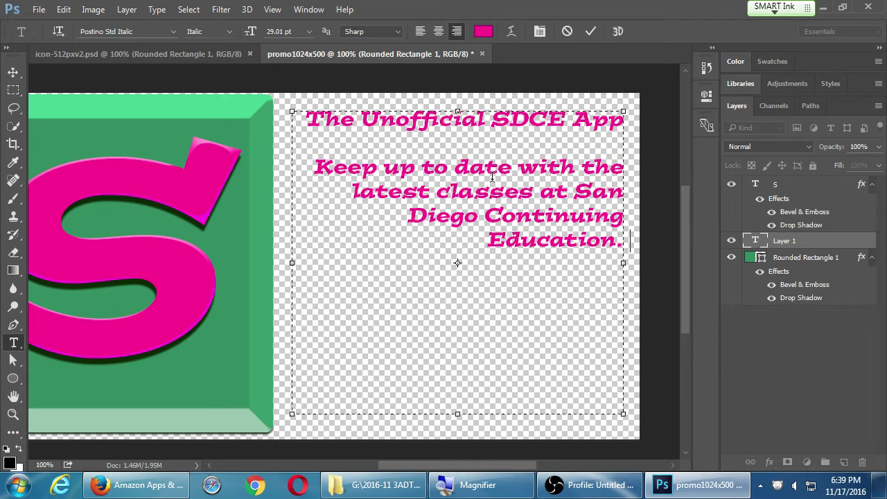
Select the tagline lines and set their font size to 25 pt.
key("shift+Up")
key("shift+Up")
key("shift+Up")
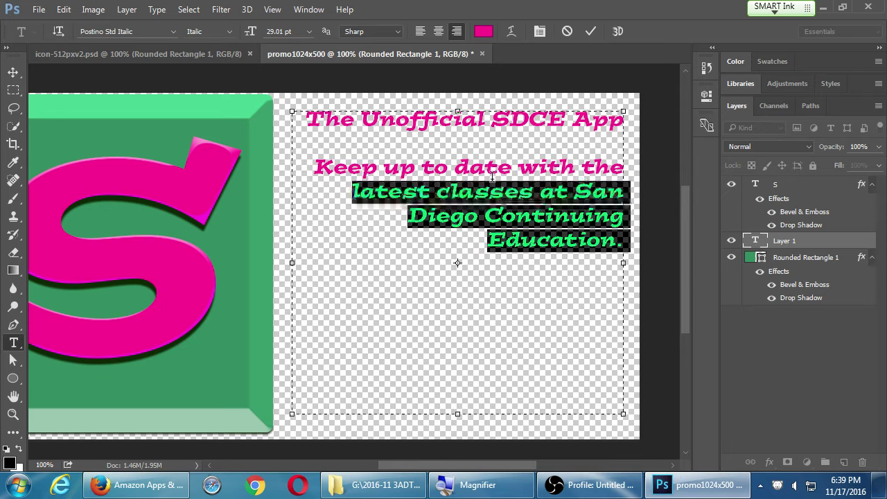
key("shift+Up")
key("shift+Up")
key("shift+Down")
key("shift+Down")
key("shift+Up")
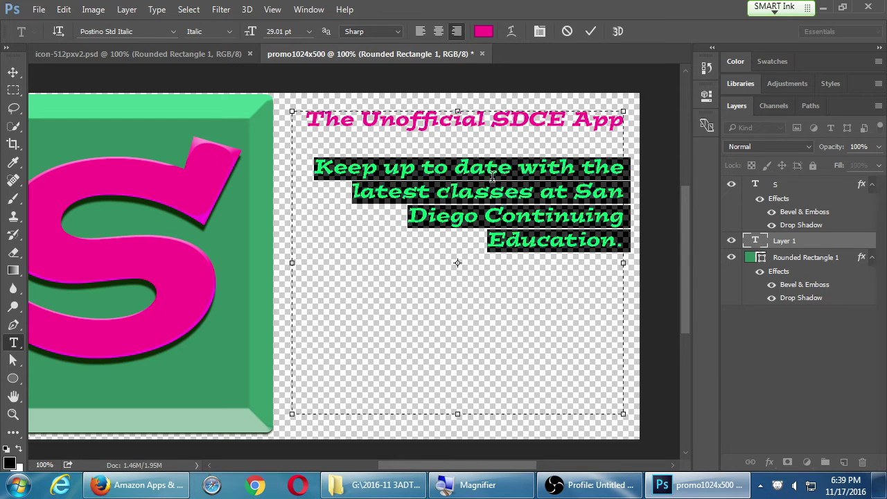
left_click(272, 32)
key("shift+Down")
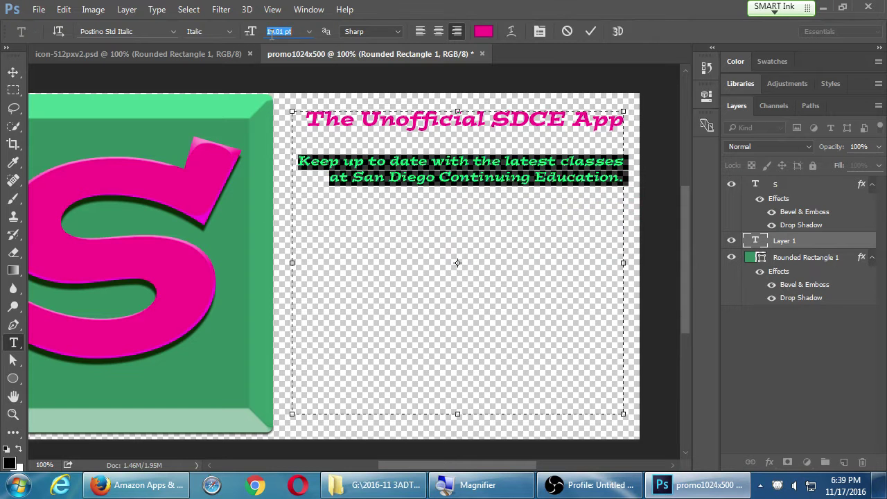
key("Up")
key("Up")
key("Up")
key("Up")
key("Up")
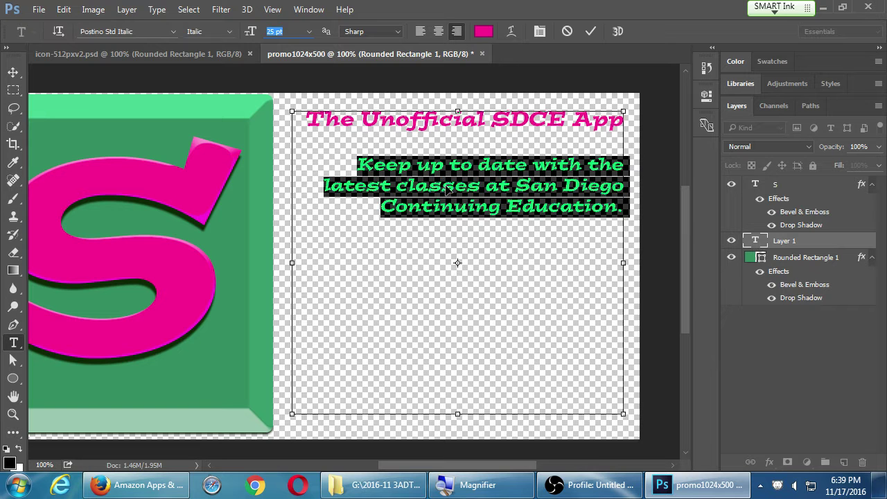
left_click(475, 191)
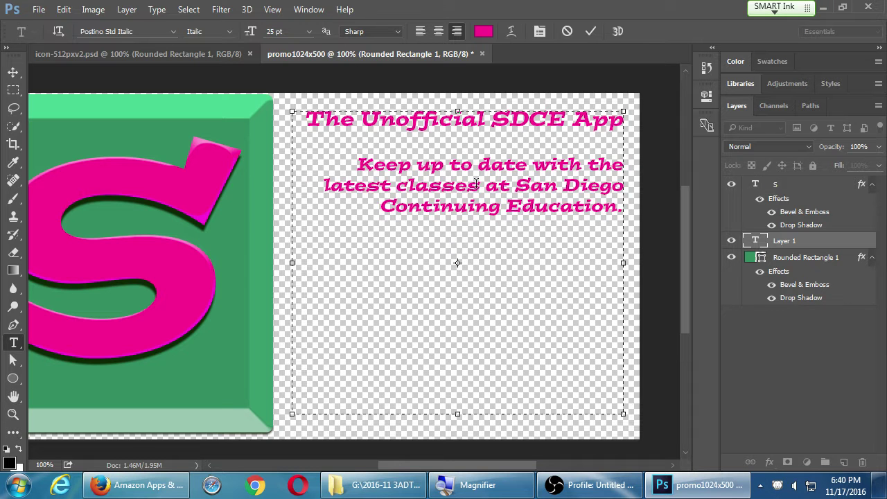
Change all the promo text to a dark purple colour.
key("ctrl+a")
left_click(483, 32)
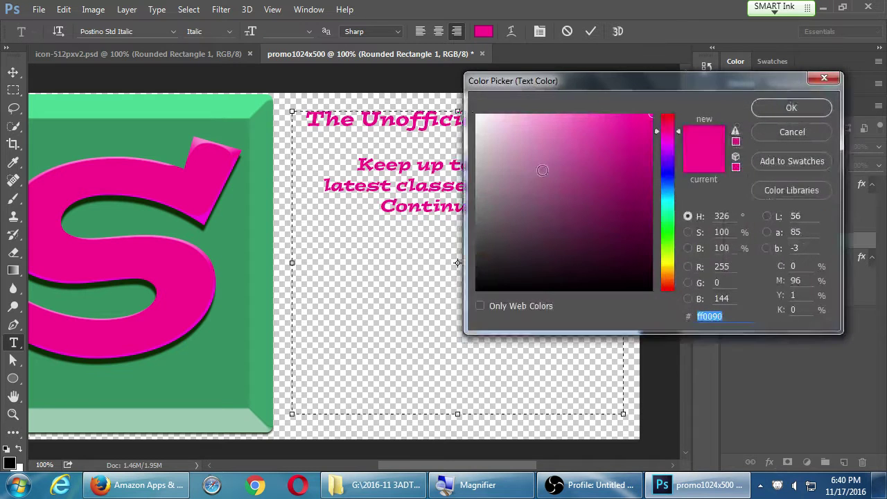
left_click_drag(538, 168, 631, 246)
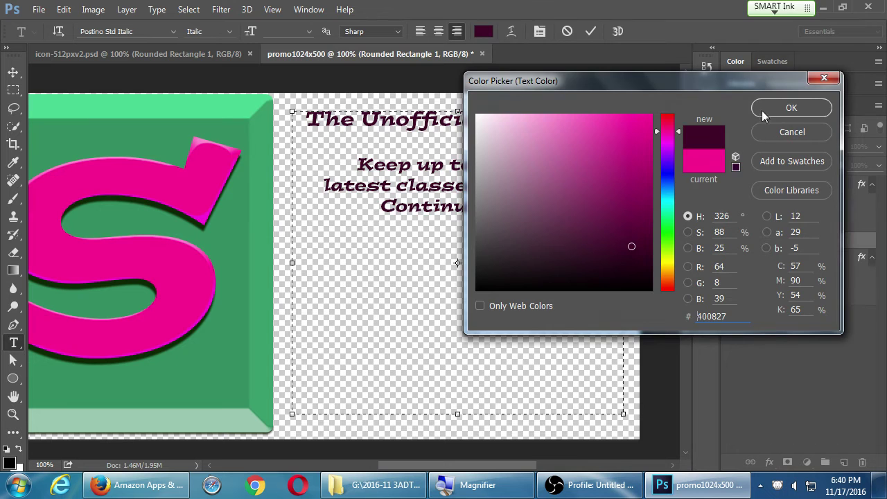
left_click(767, 110)
Add 'App Features: Class Schedule' on a new line below the tagline.
left_click(586, 207)
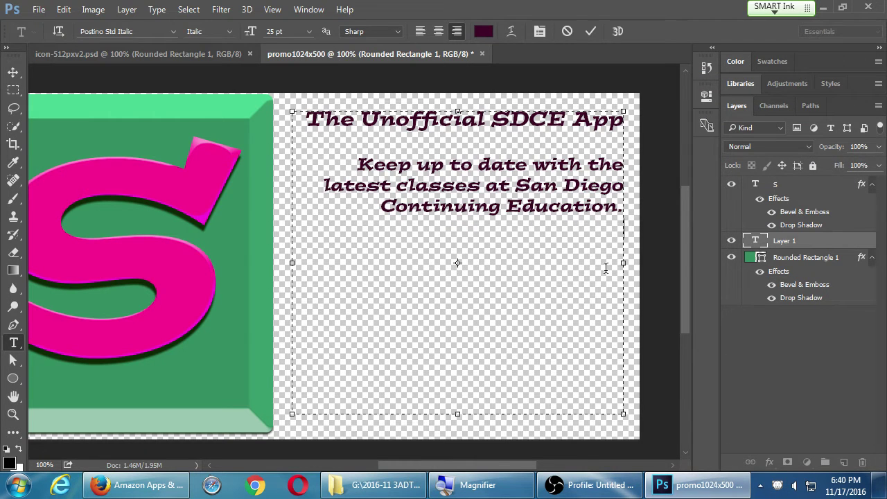
key("Return")
type("App Featu")
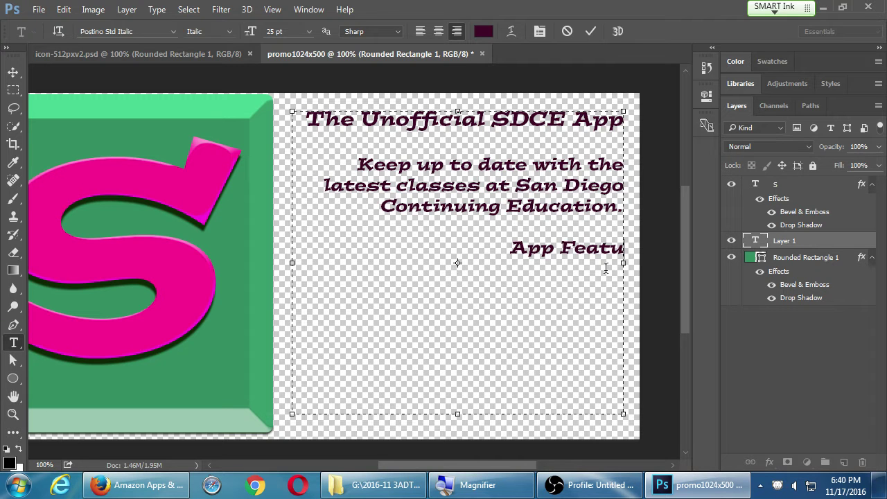
type("res")
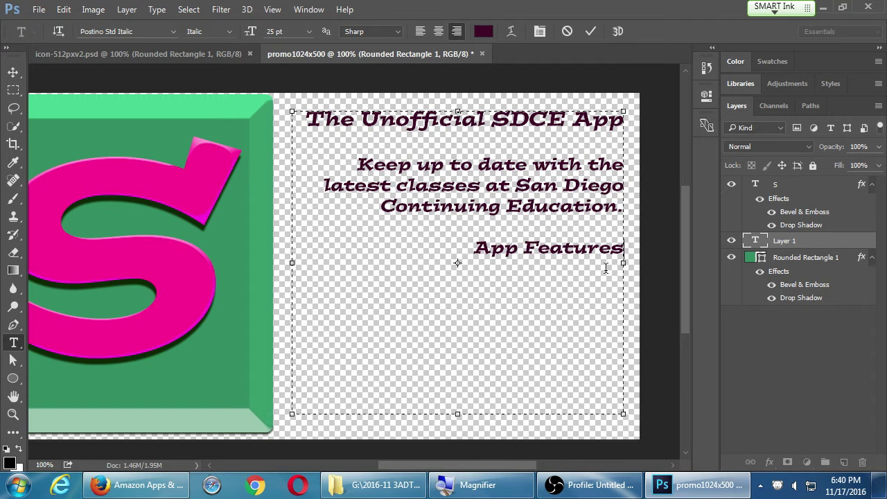
type(": ")
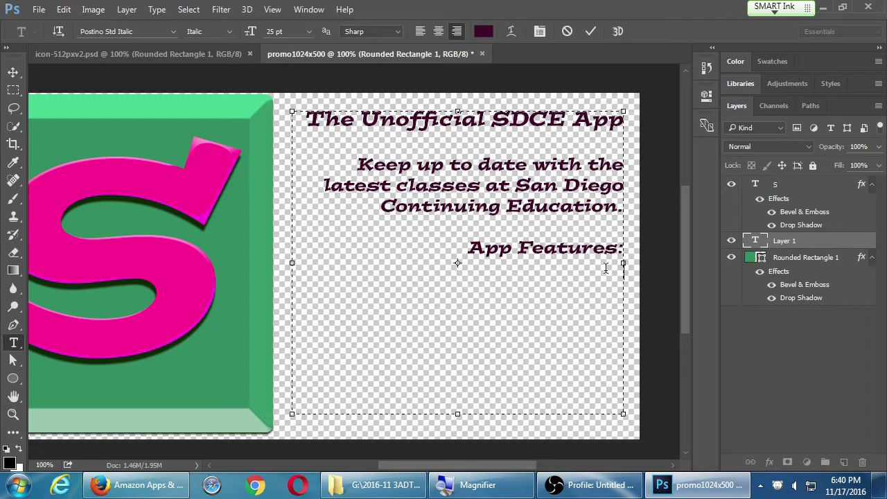
type("Class S")
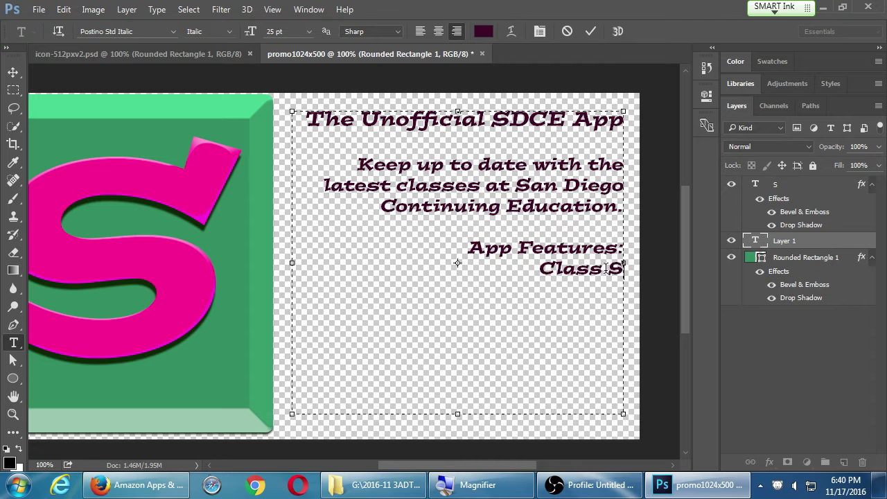
type("chedule")
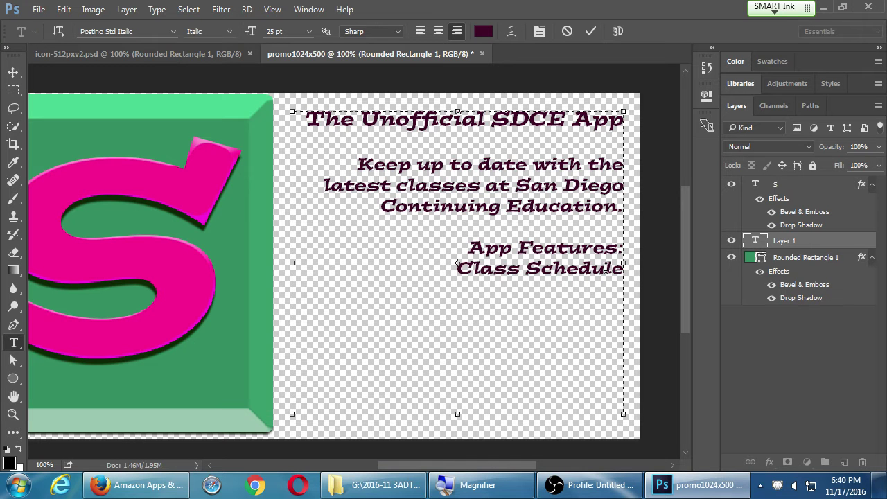
key("Return")
key("BackSpace")
Enlarge the 'App Features:' heading to 29 pt.
key("Up")
key("shift+Home")
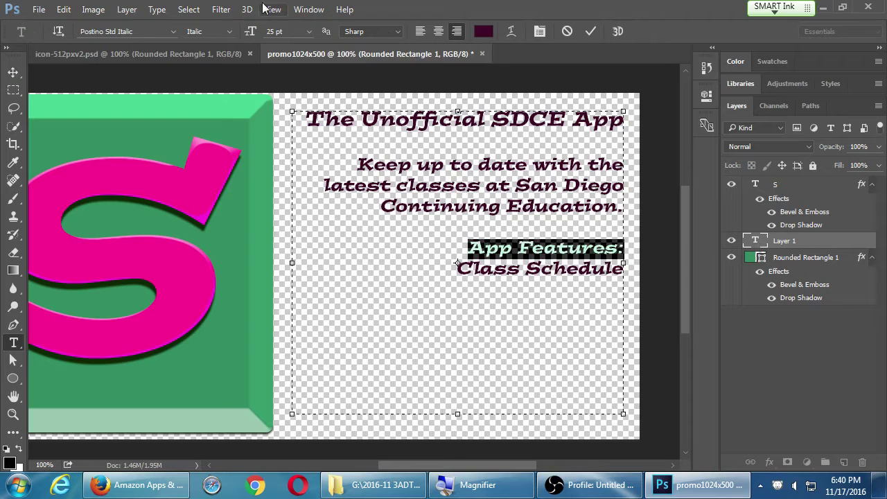
left_click(292, 32)
key("Up")
key("Up")
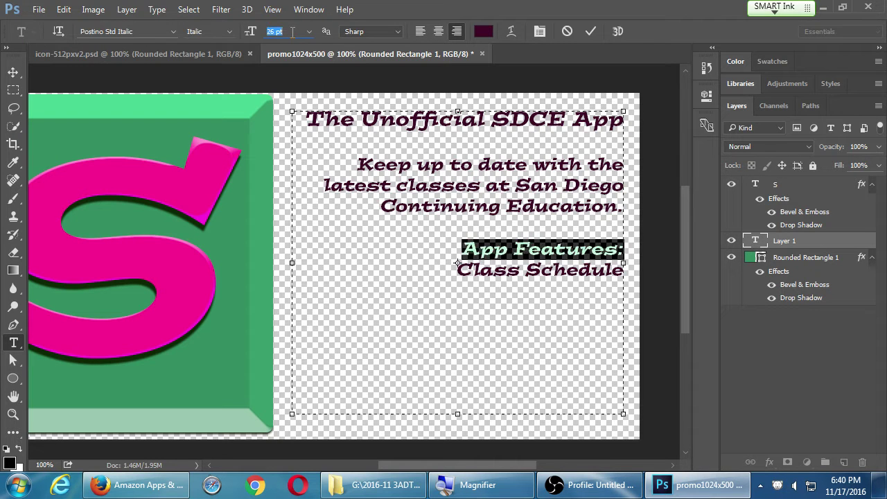
key("Up")
key("Up")
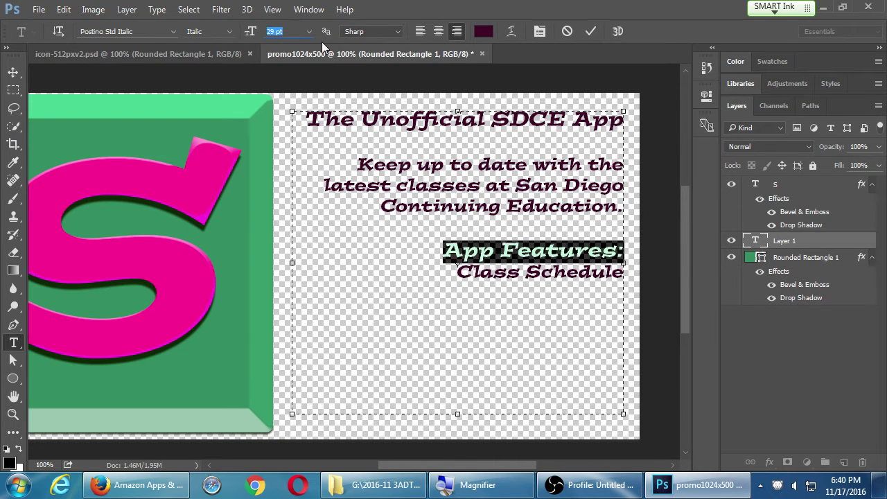
Add 'Driving Directions' and 'Personalization' as further feature lines.
left_click(546, 279)
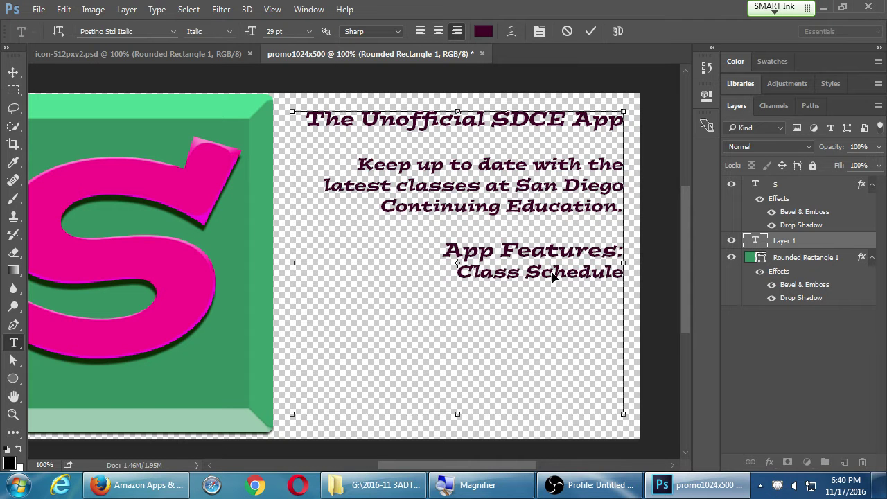
type("D")
key("BackSpace")
key("BackSpace")
type("Driving")
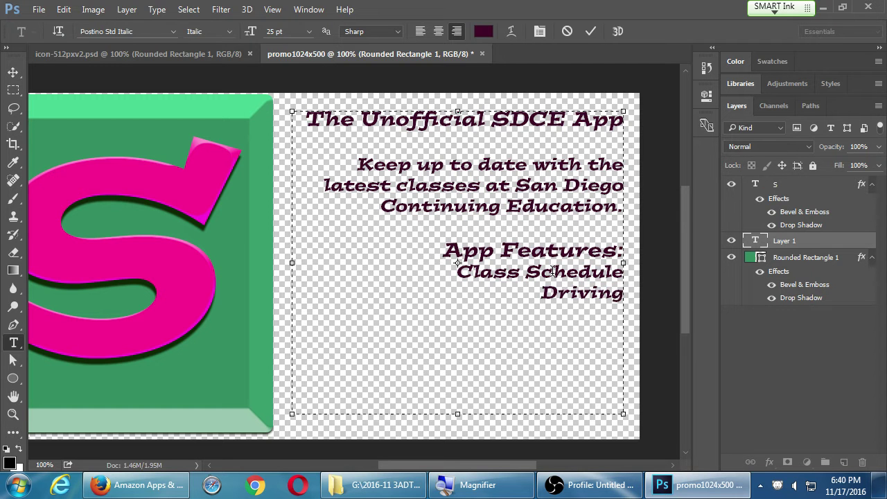
type(" Direc")
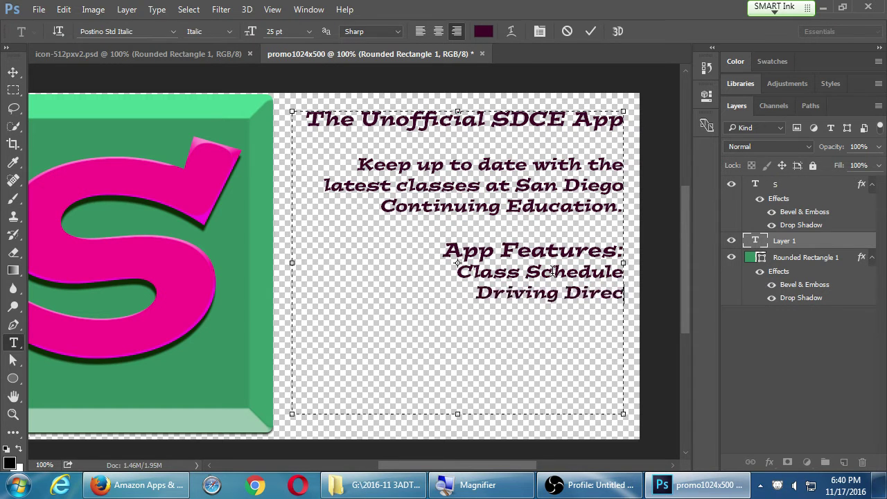
type("tions")
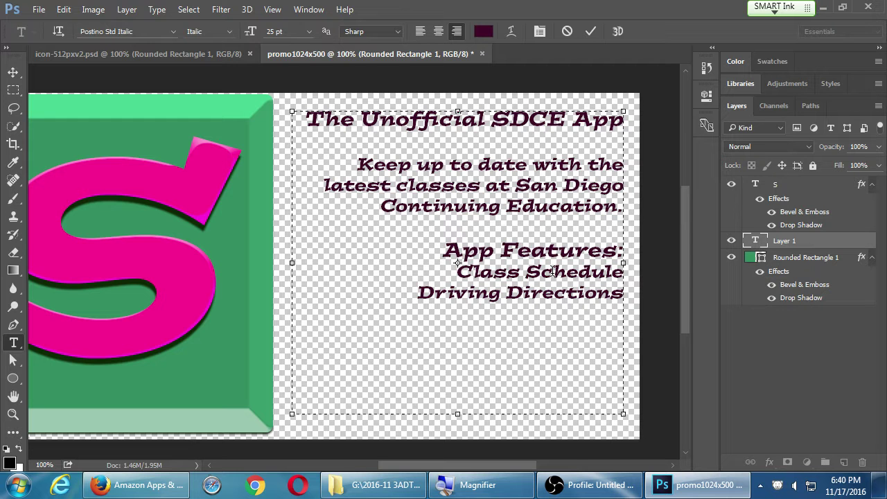
key("Return")
type("Perosnlization")
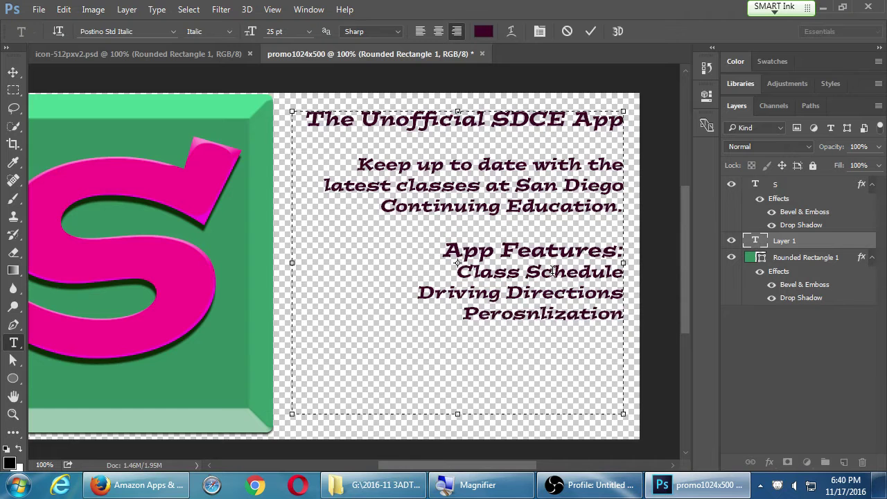
key("shift+Home")
type("P")
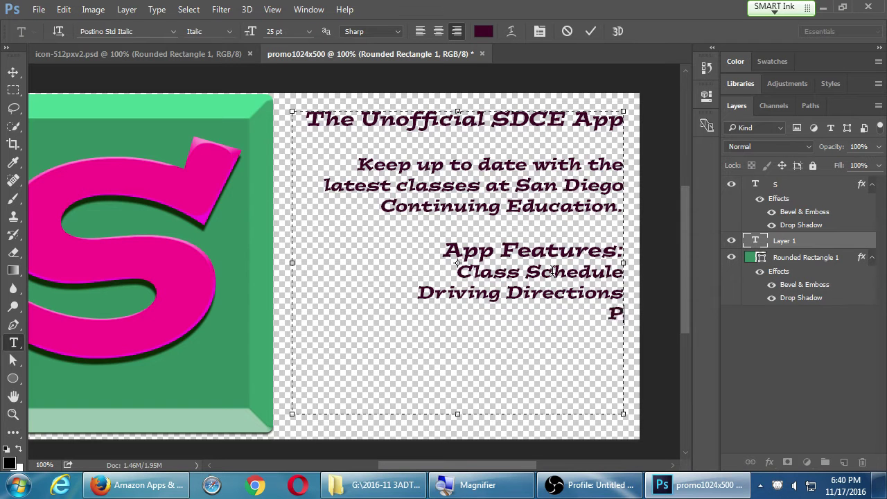
type("ersonaliz")
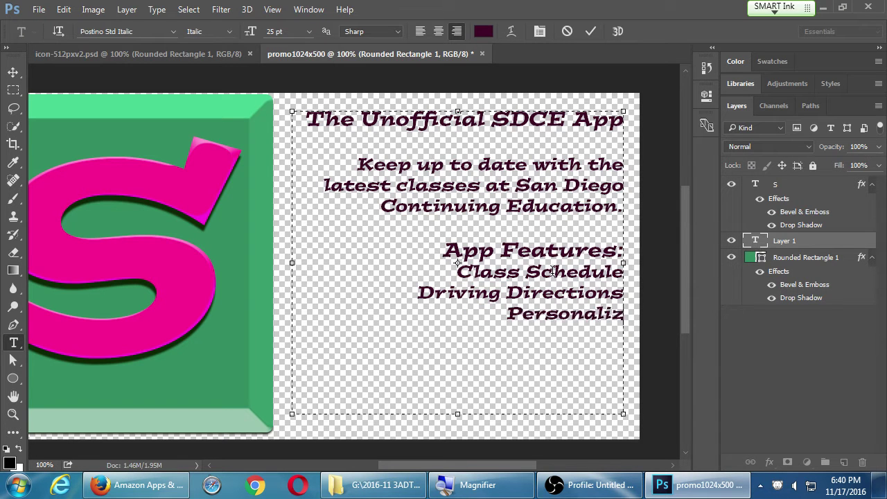
type("ation")
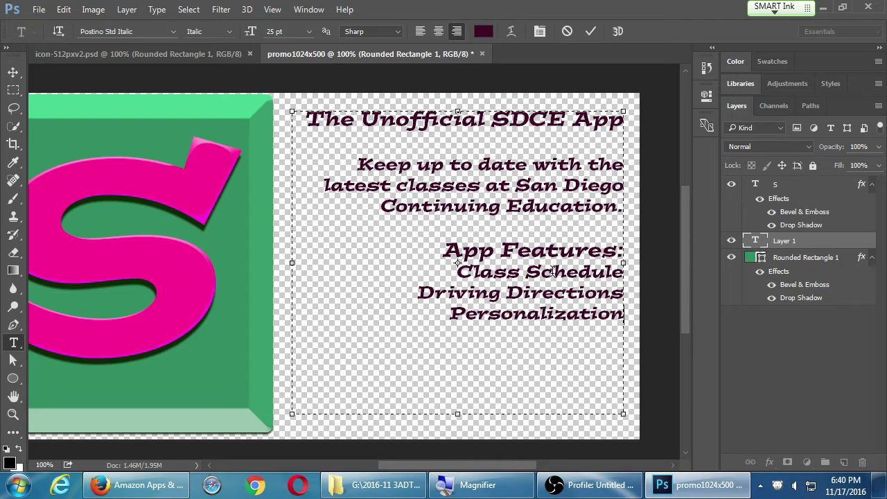
Add the developer credit line at the bottom of the promo text and commit it.
key("Return")
type("by V")
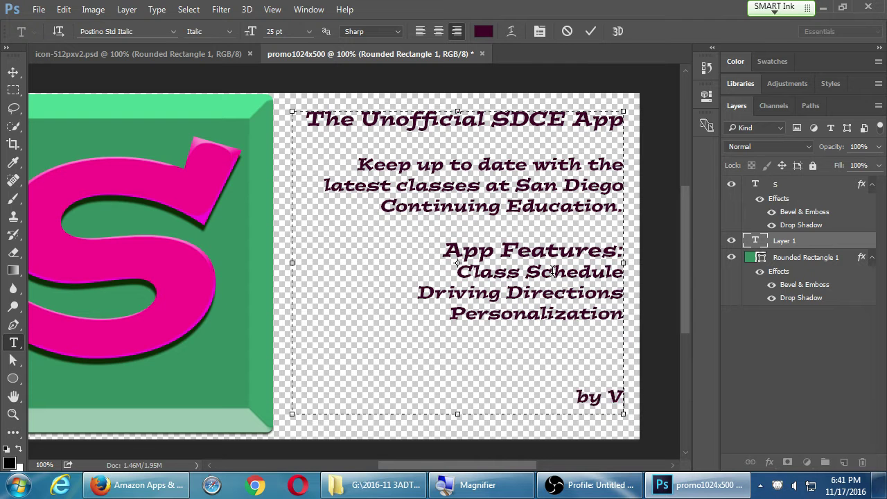
type("ictor Apps")
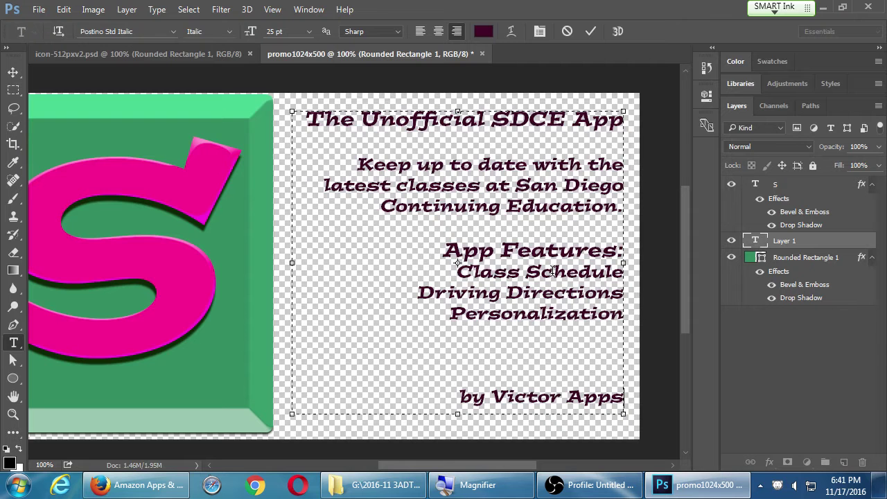
type(".")
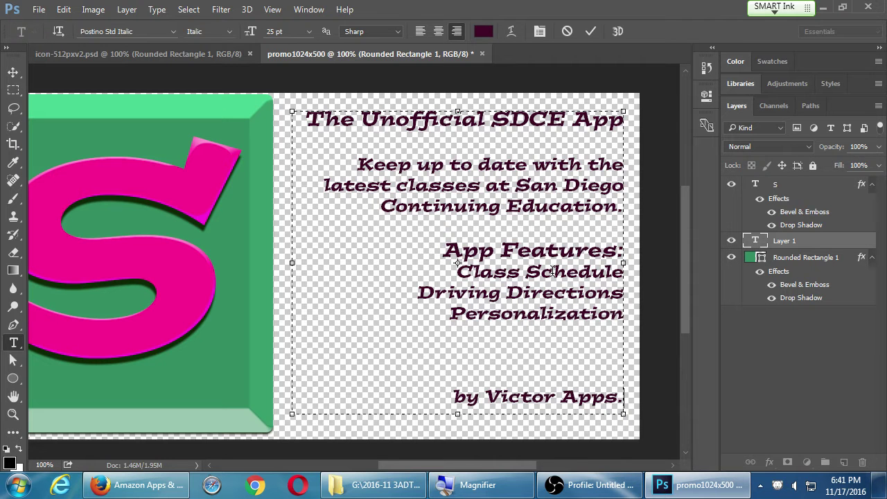
key("ctrl+Return")
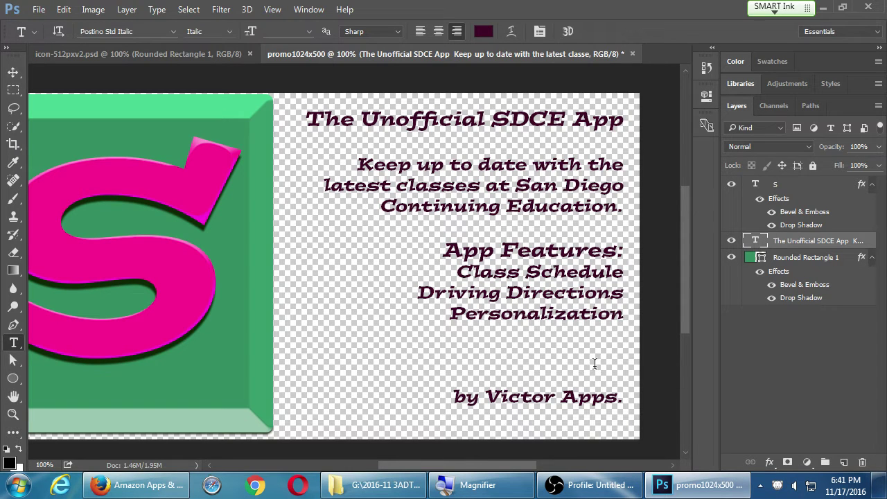
left_click(590, 392)
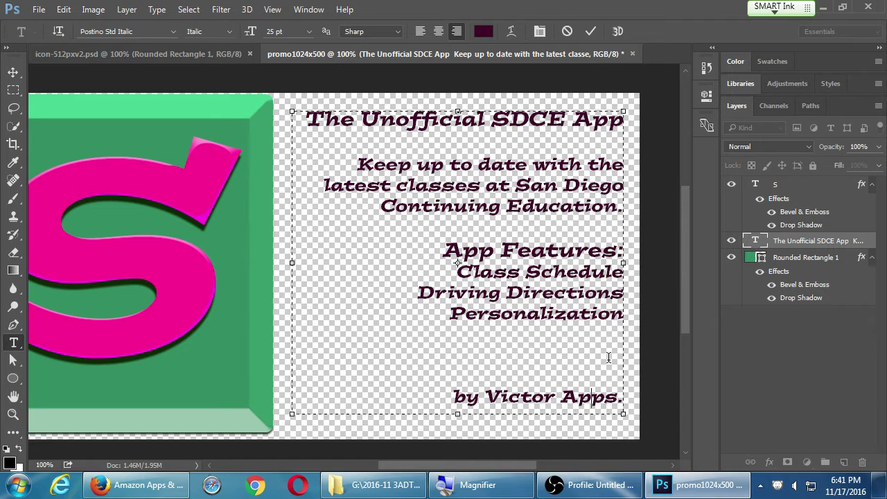
key("Right")
key("Right")
key("shift+Up")
key("shift+Up")
key("shift+Up")
key("shift+Up")
key("shift+Up")
key("shift+Up")
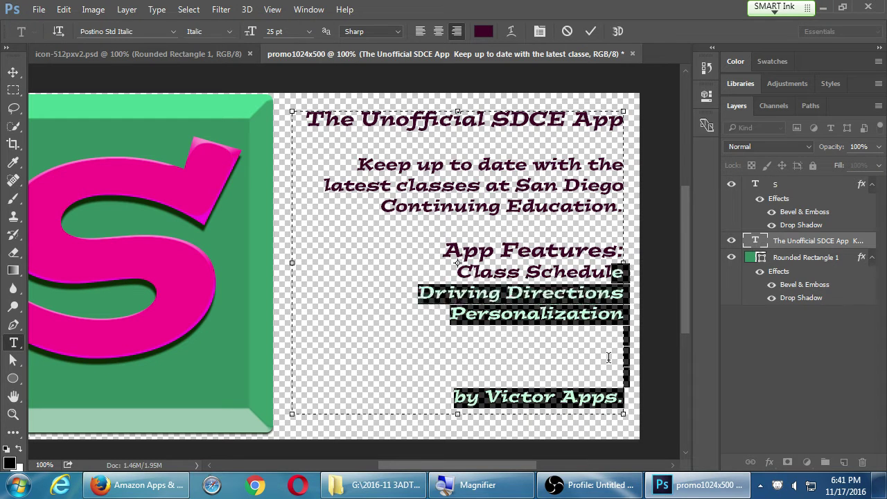
key("shift+Left")
key("shift+Left")
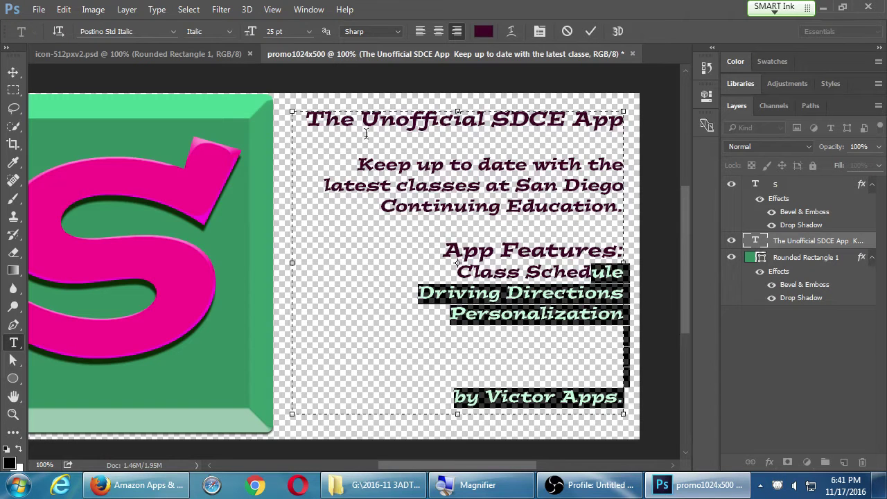
left_click(419, 168)
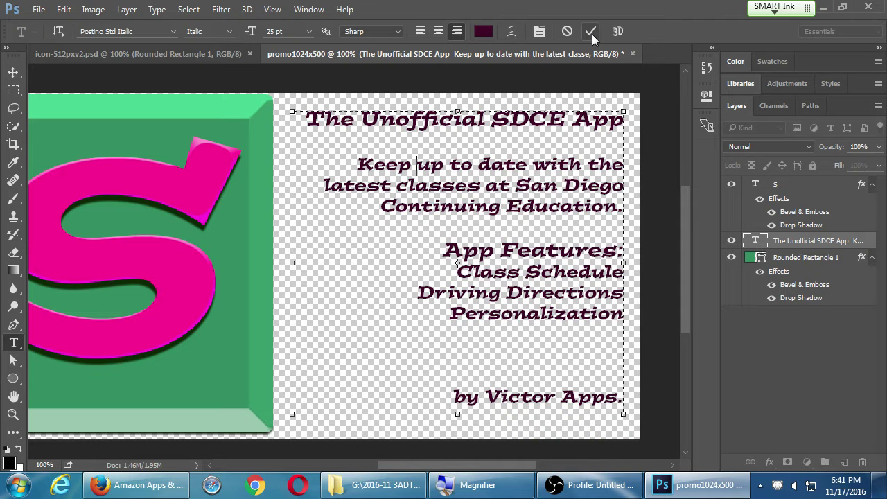
Commit the text and save promo1024x500.psd to G:\2016-11 3ADT III with maximum compatibility.
left_click(591, 32)
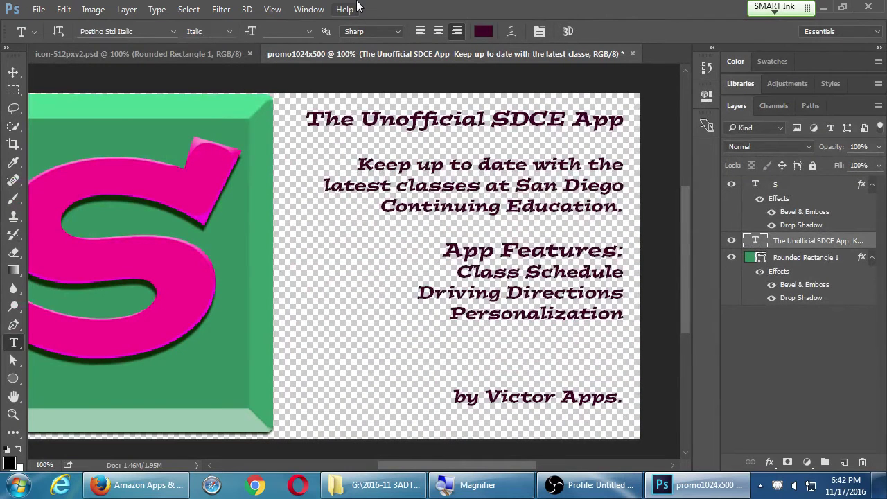
left_click(38, 9)
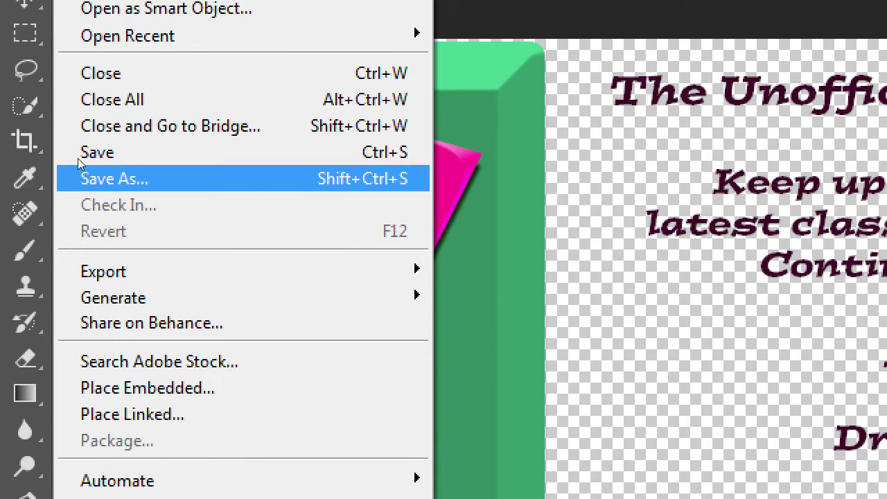
left_click(83, 167)
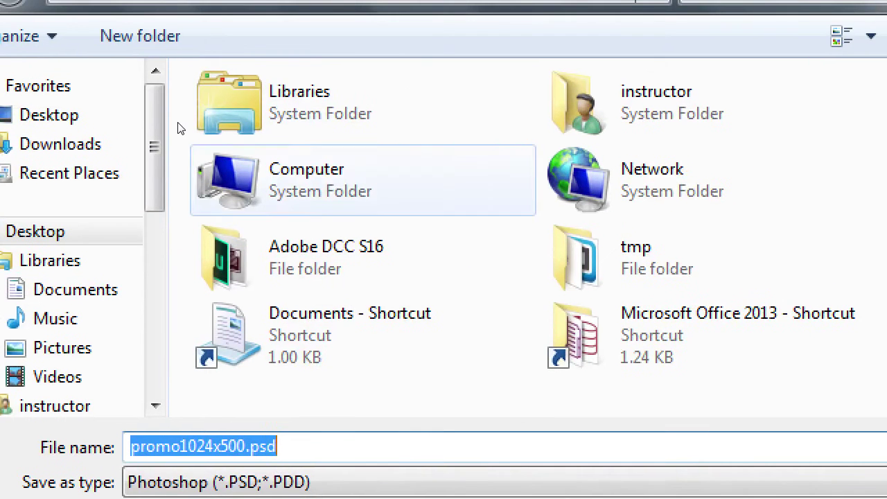
double_click(193, 147)
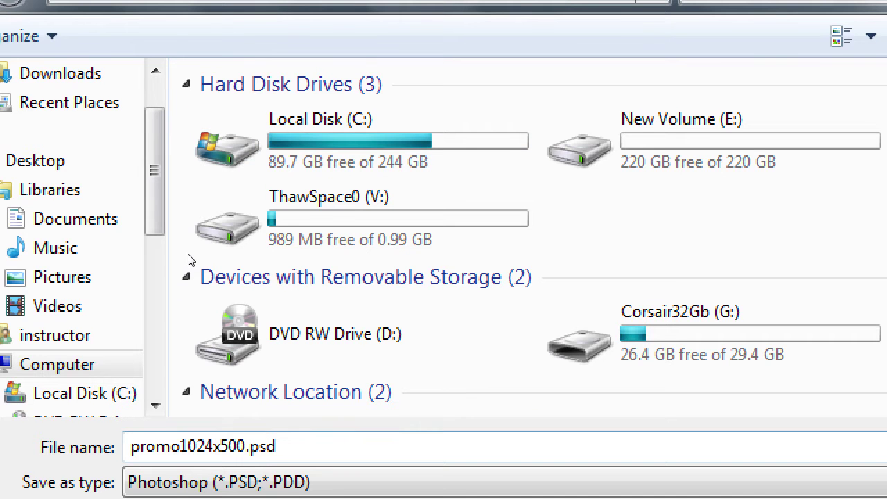
key("Down")
key("Right")
key("Return")
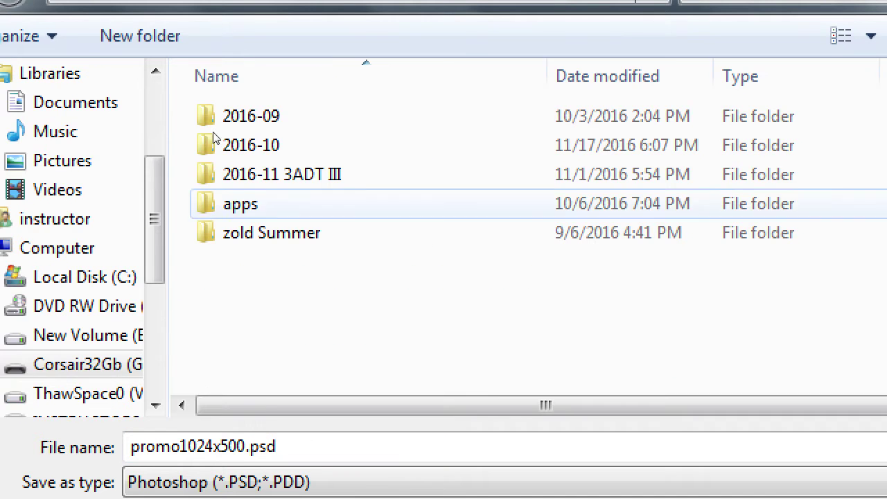
double_click(208, 174)
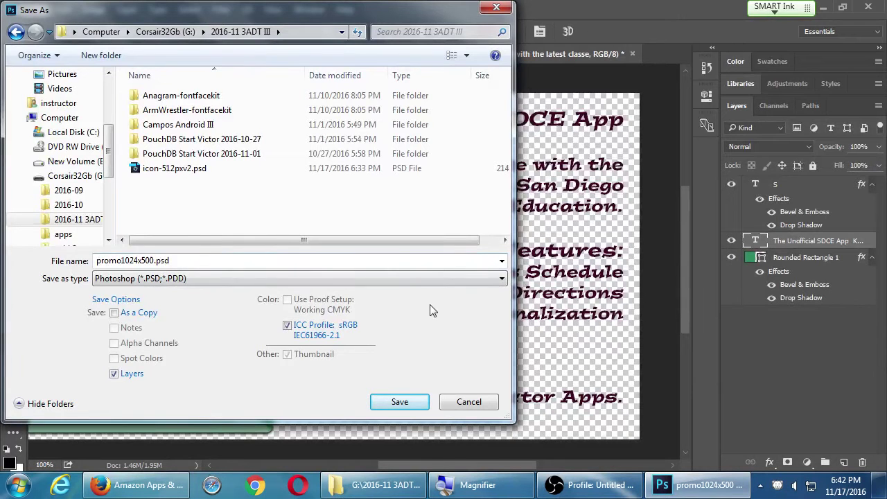
left_click(168, 262)
left_click(395, 402)
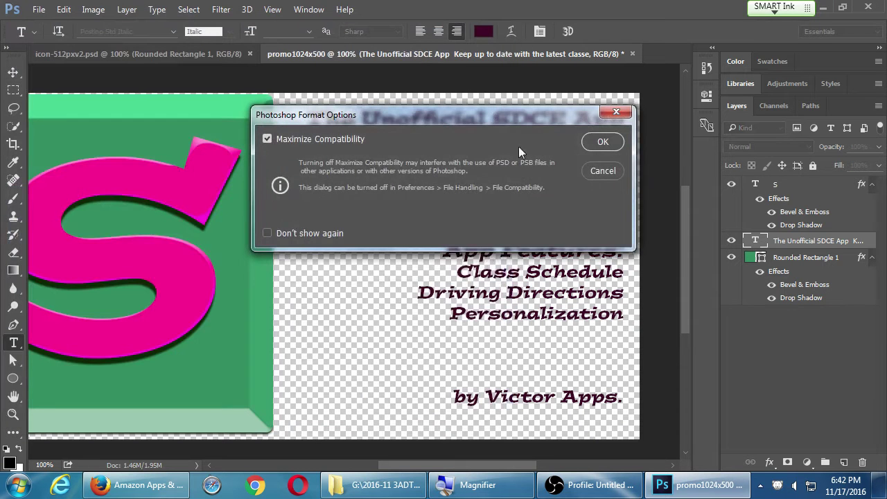
left_click_drag(512, 114, 532, 147)
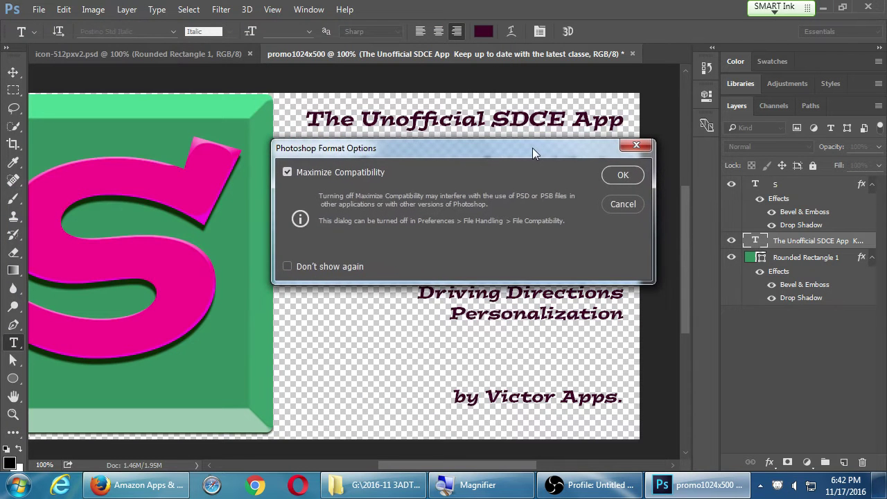
left_click(614, 171)
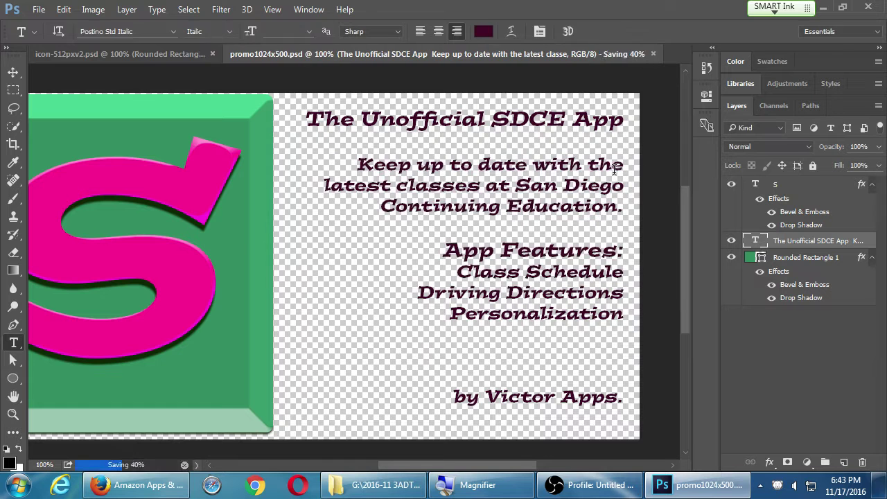
Try sharing the promo on Behance, then dismiss the sign-in prompt.
key("h")
left_click(42, 13)
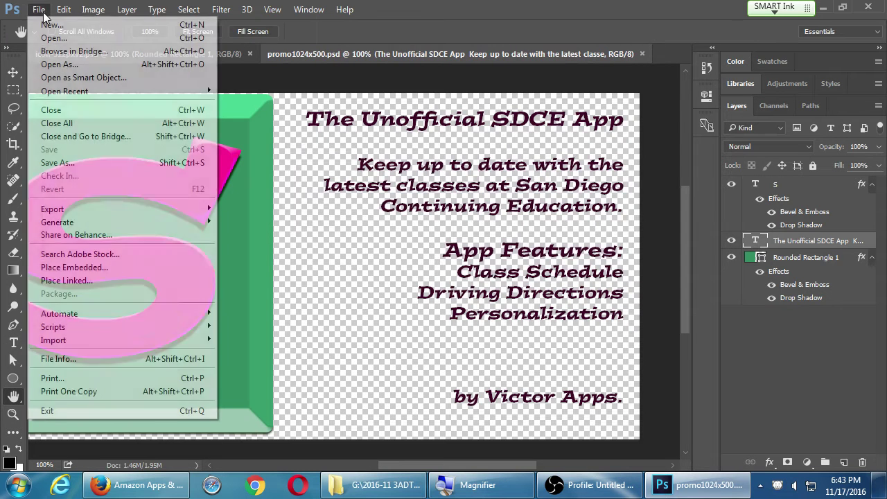
left_click(136, 236)
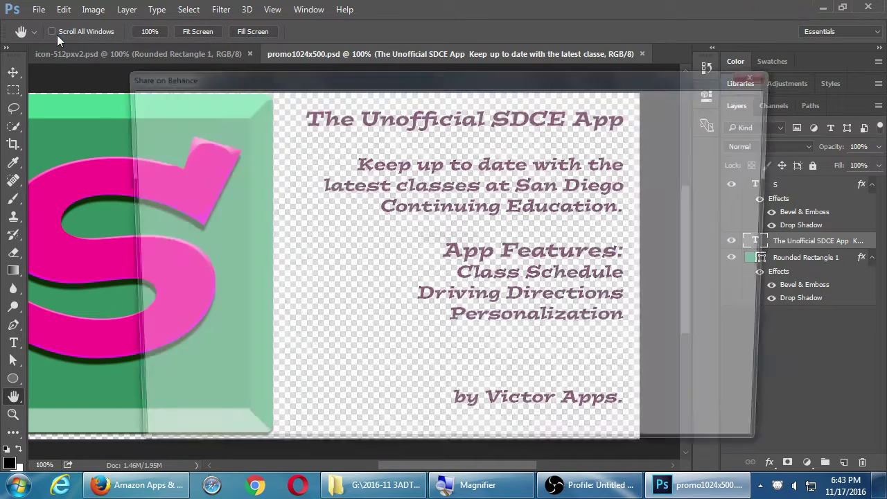
key("Escape")
Open the legacy Save for Web dialog and turn off PNG transparency.
left_click(38, 10)
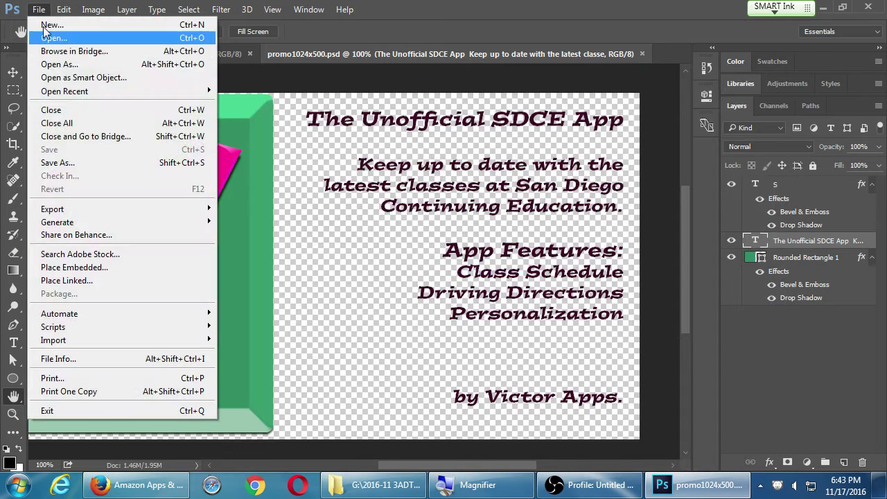
mouse_move(115, 207)
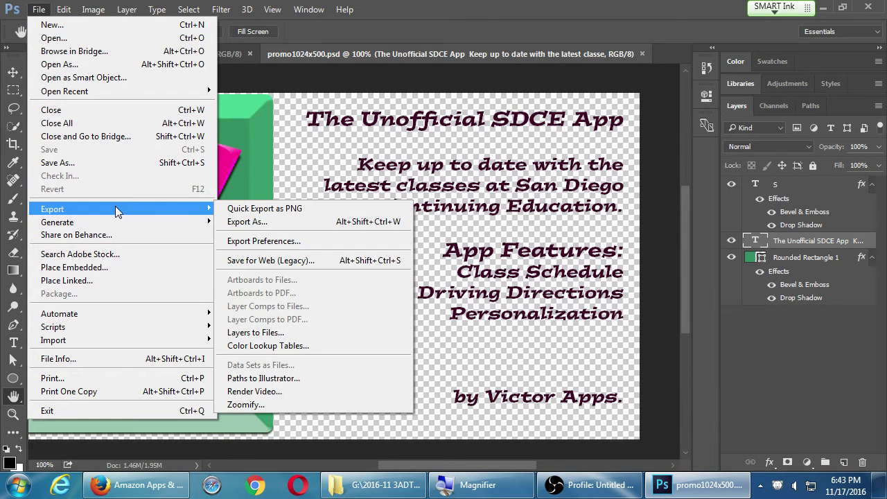
left_click(332, 260)
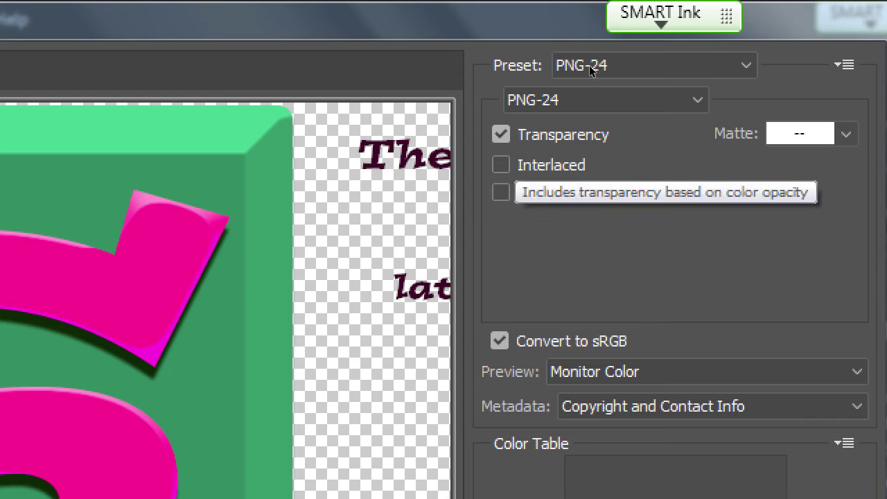
left_click(500, 134)
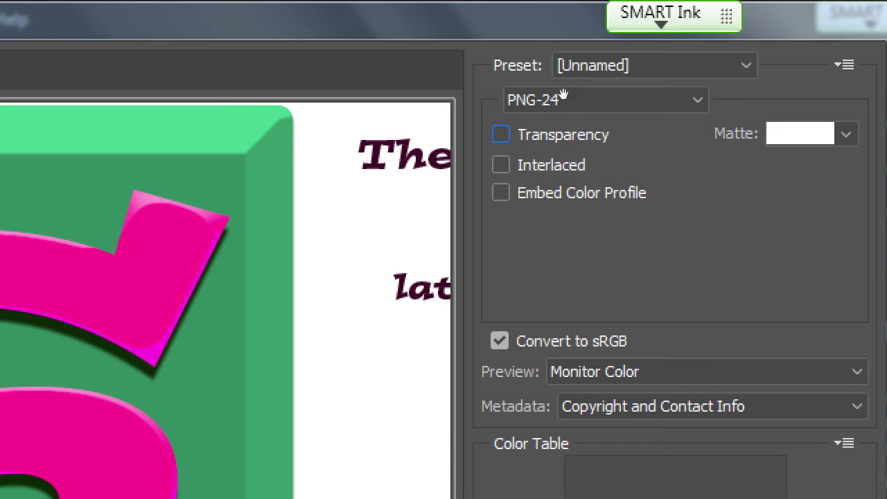
scroll(430, 116, "right", 5)
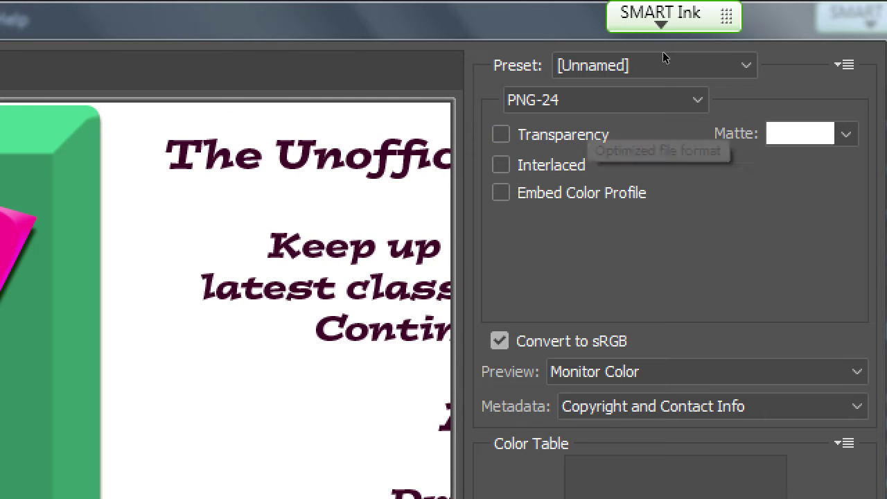
Preview black, white and a custom pink as the matte colour.
left_click(846, 134)
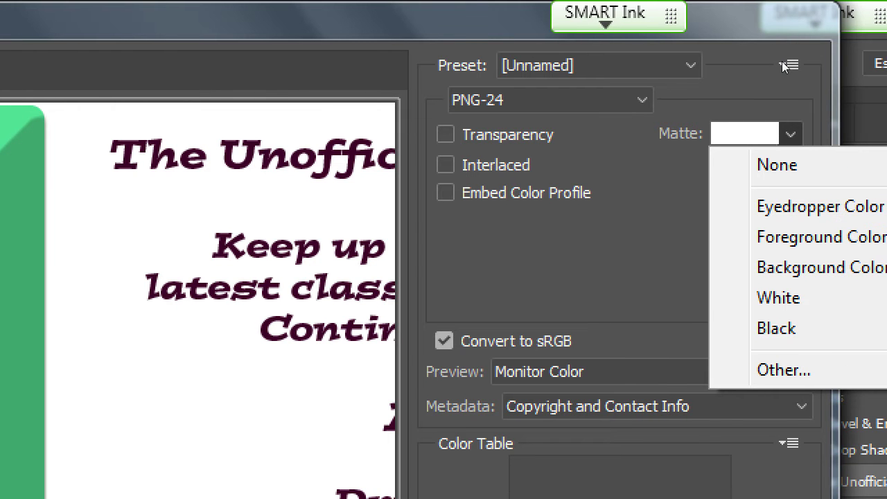
left_click(776, 329)
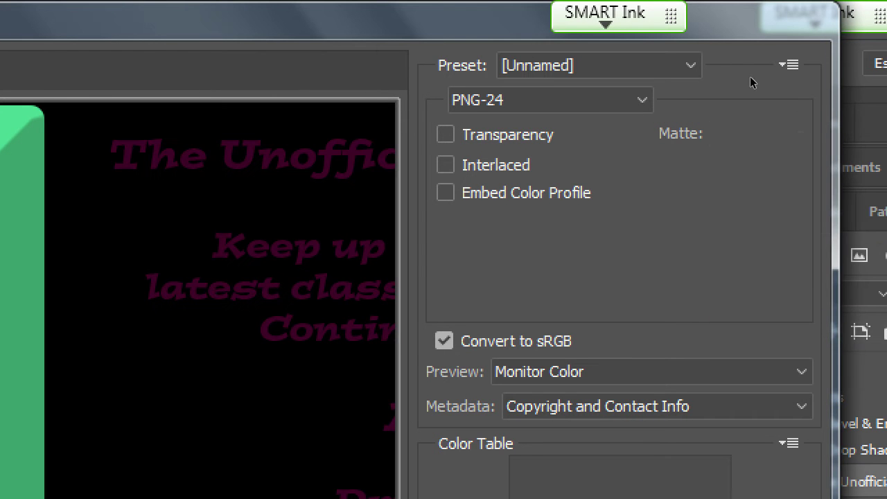
left_click(765, 128)
key("Down")
key("Return")
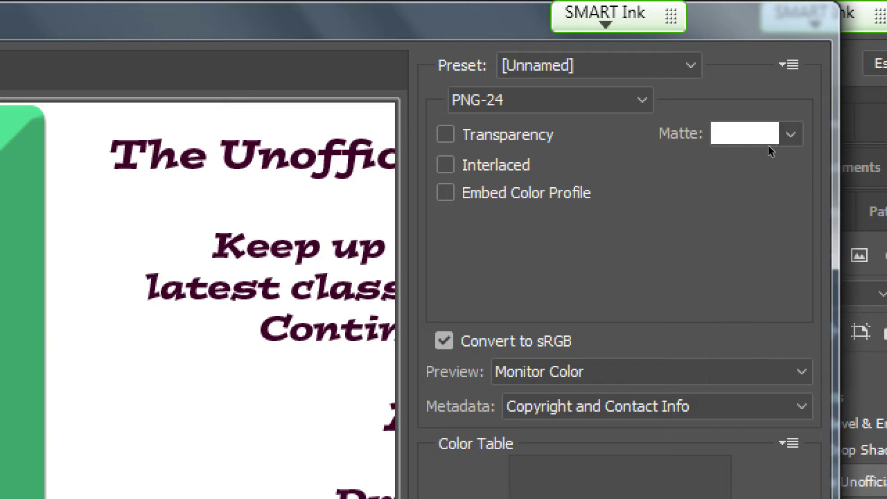
key("alt+Down")
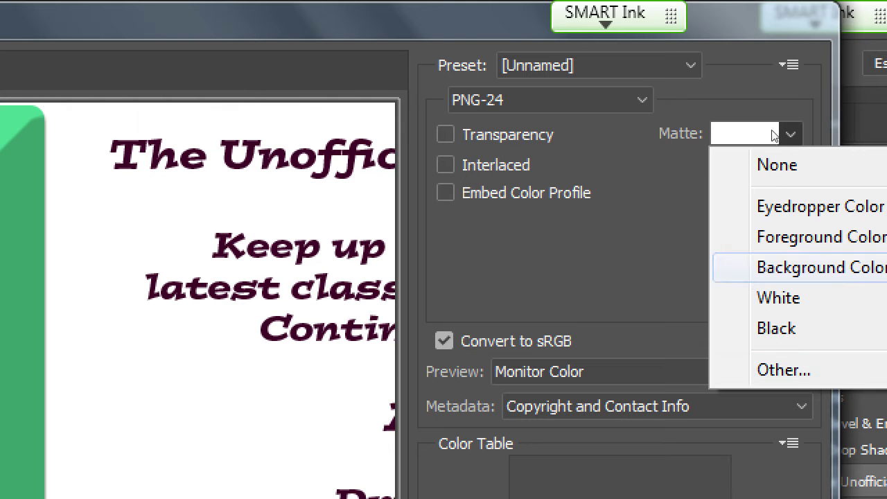
key("Down")
key("Down")
key("Down")
key("Return")
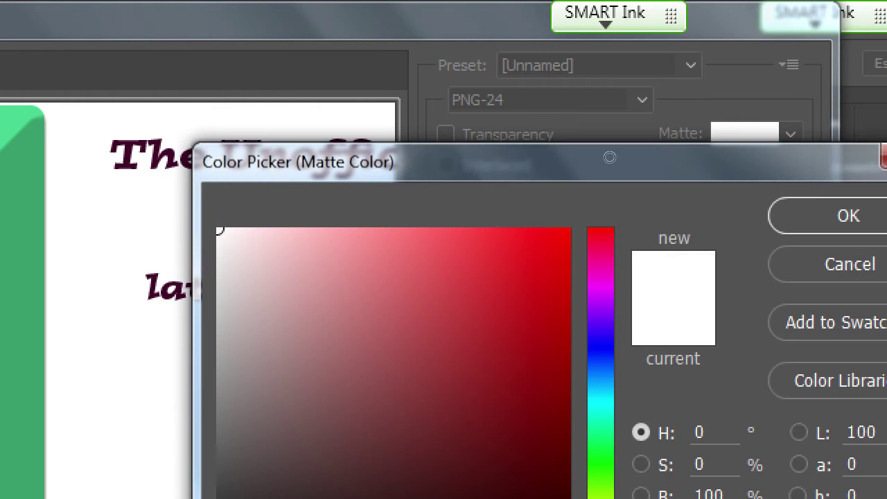
left_click(366, 243)
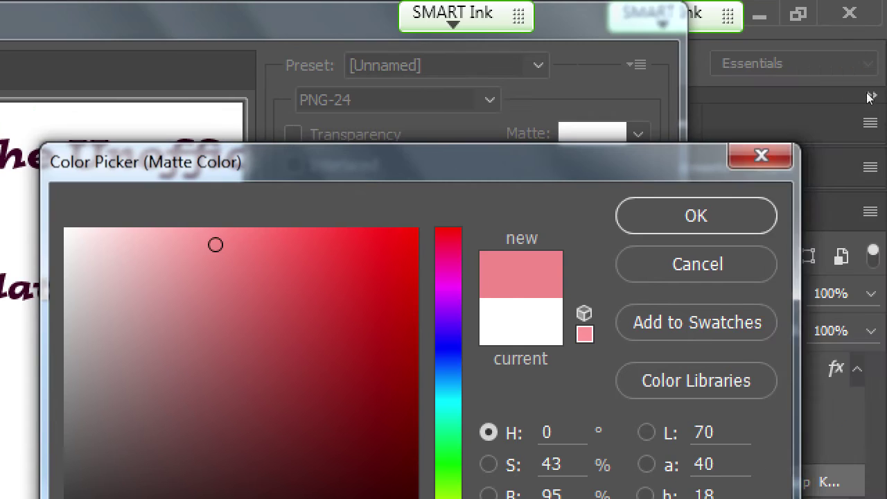
key("Return")
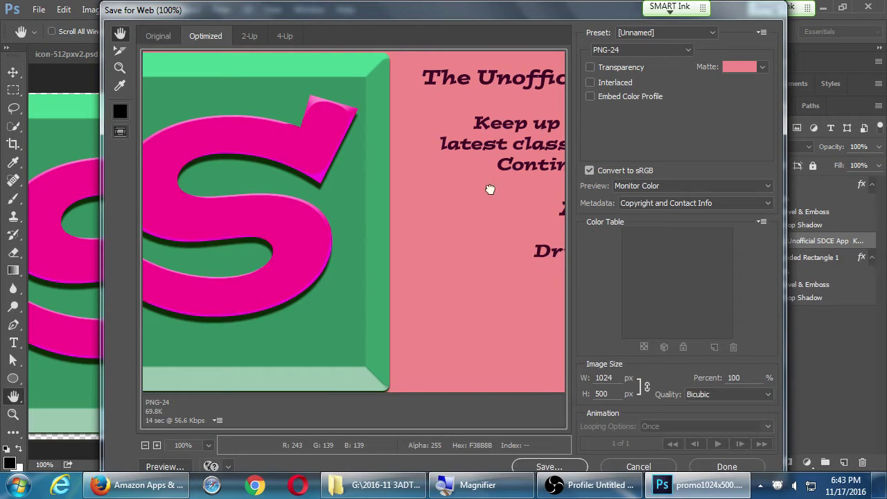
left_click_drag(365, 365, 0, 498)
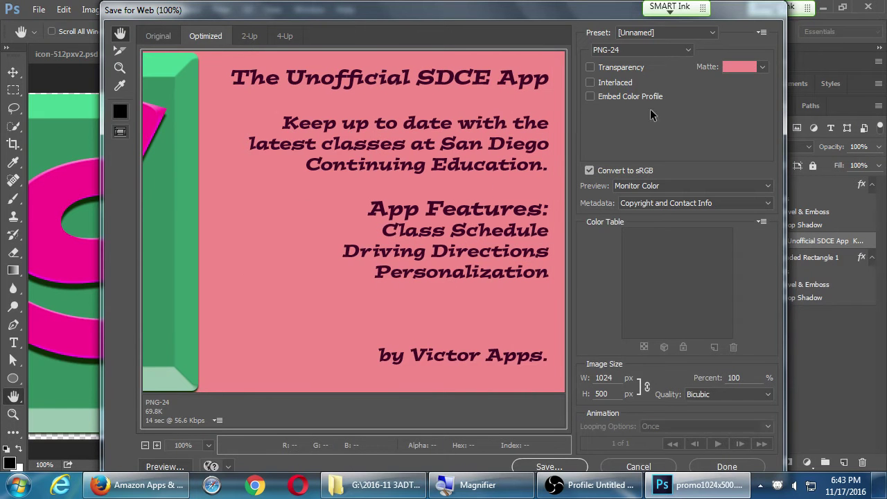
Set the matte to white, save promo1024x500.png, and return to Firefox's Amazon page.
left_click(762, 66)
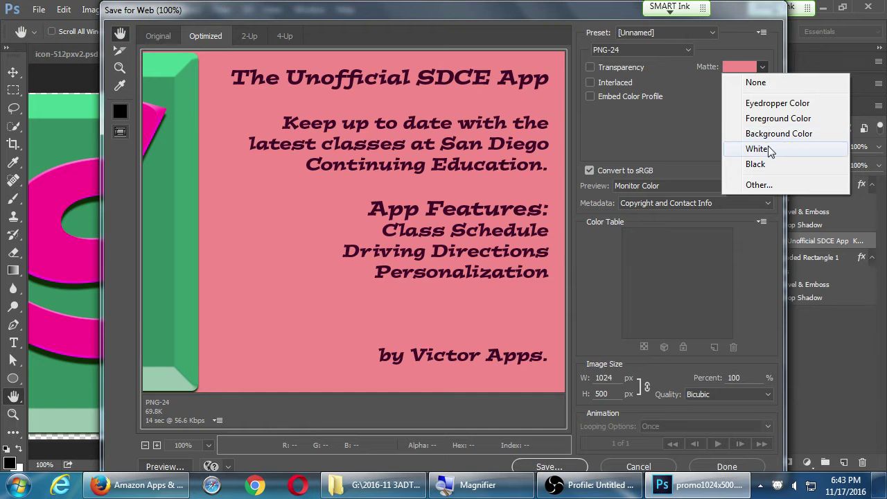
left_click(758, 149)
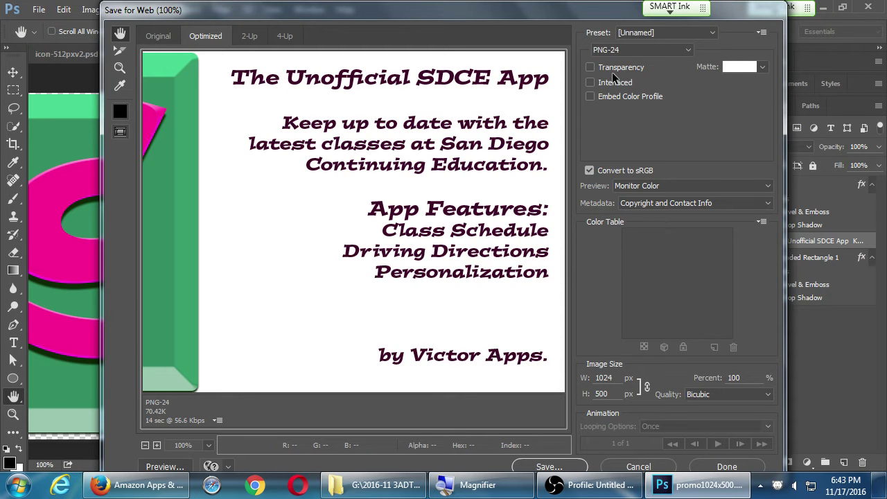
left_click(594, 68)
left_click(594, 68)
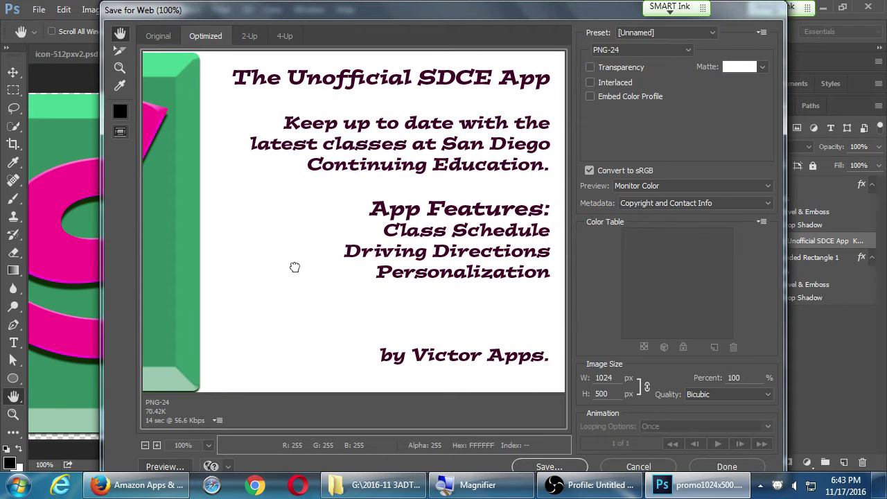
mouse_move(338, 273)
left_mouse_down()
mouse_move(571, 270)
mouse_move(329, 274)
left_mouse_up()
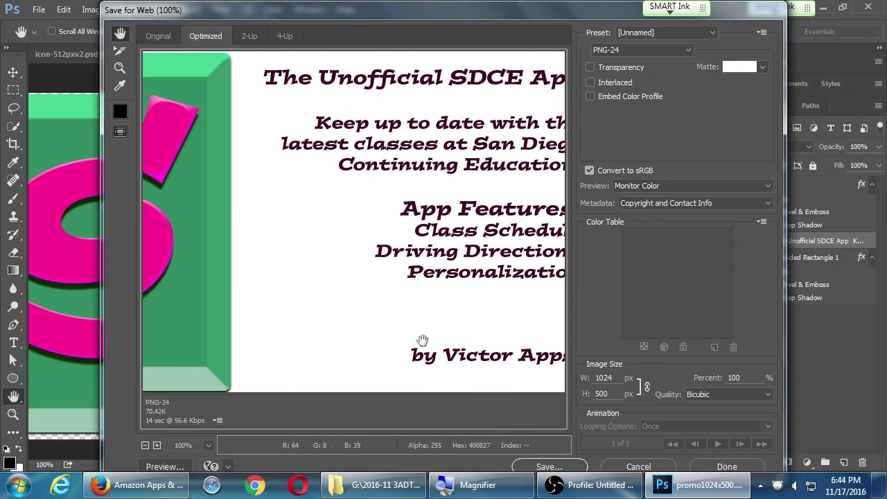
left_click(533, 468)
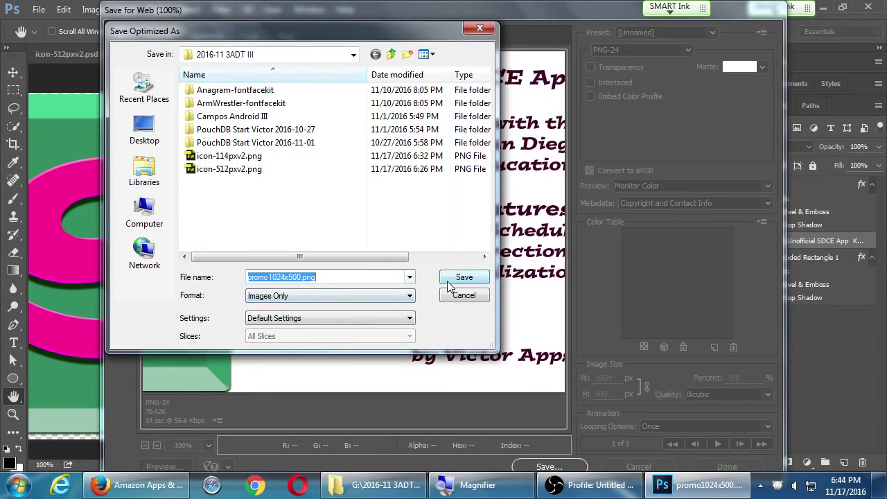
left_click(448, 283)
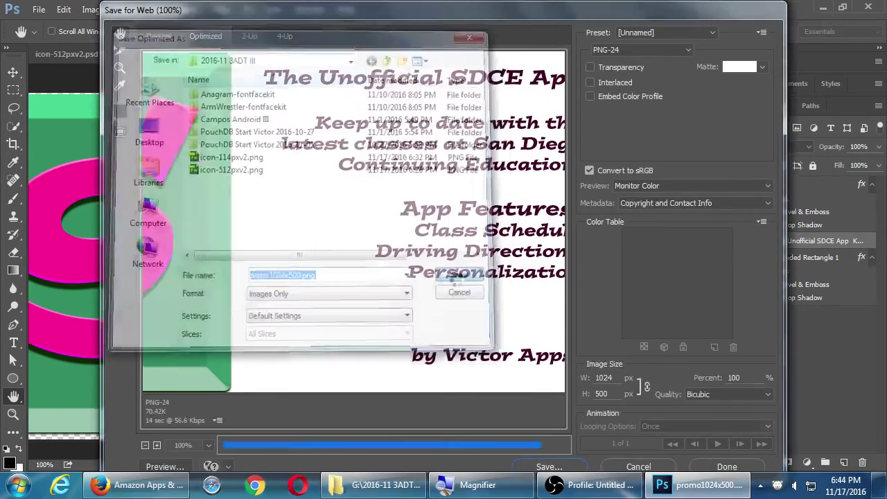
left_click(138, 489)
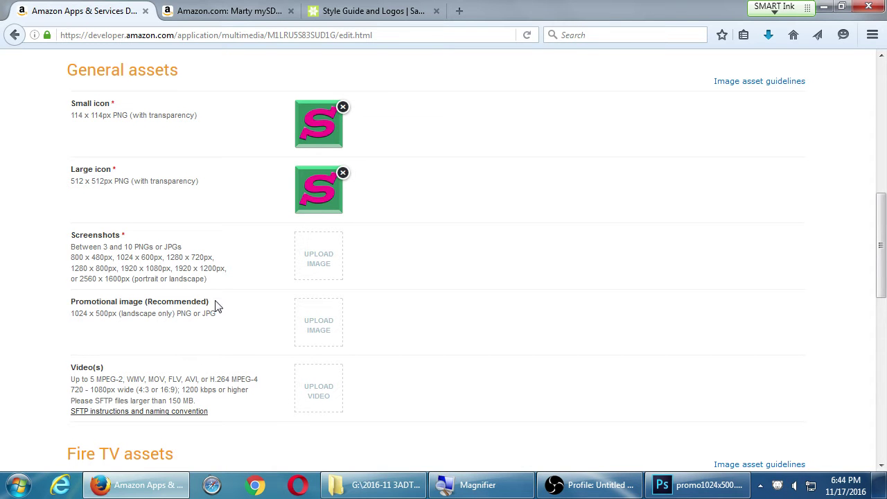
Choose promo1024x500.png in the File Upload dialog for the Promotional image box.
left_click(320, 319)
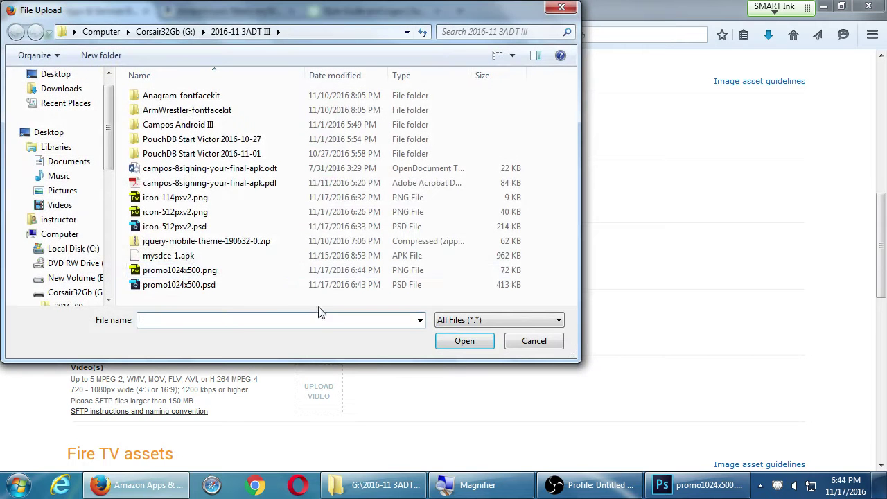
left_click(201, 270)
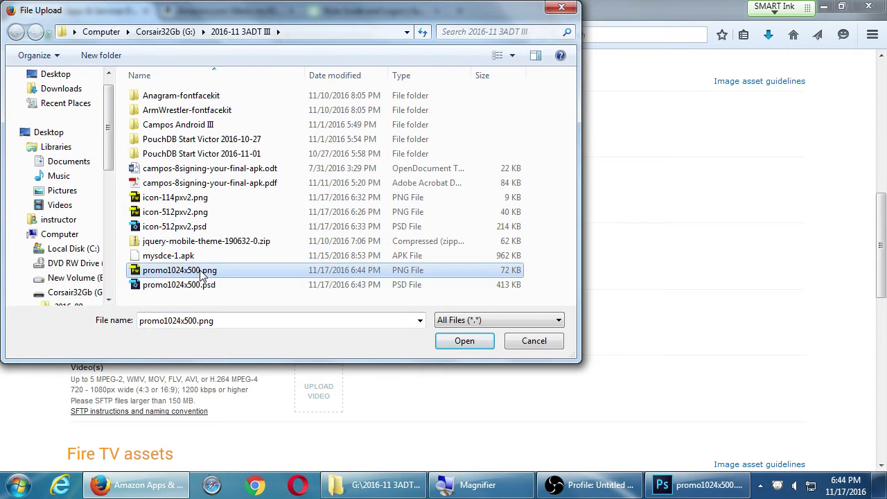
left_click(462, 341)
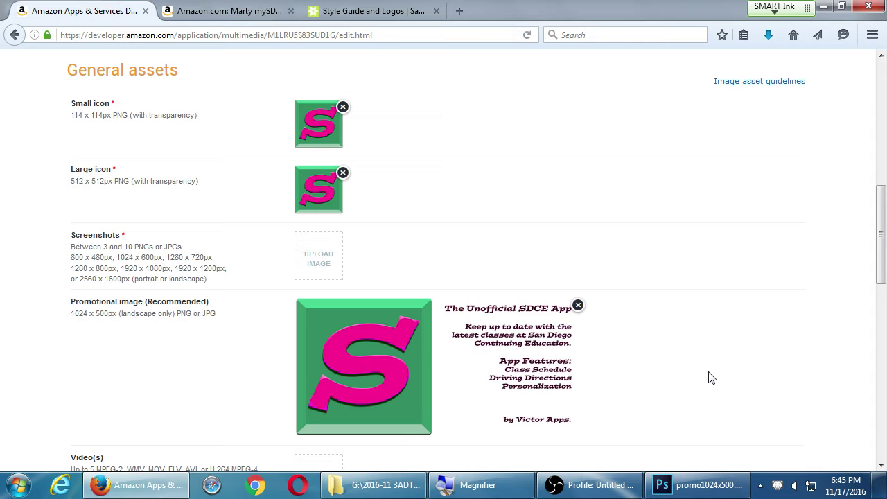
scroll(677, 355, "down", 5)
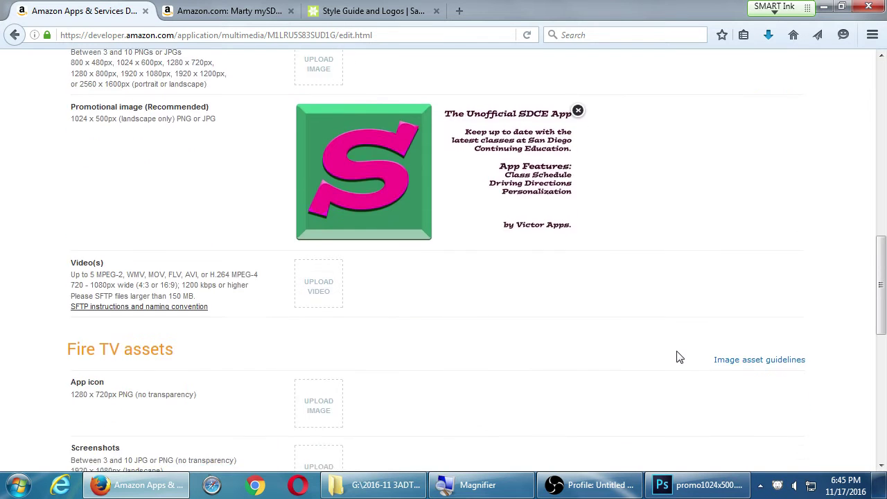
scroll(677, 357, "up", 2)
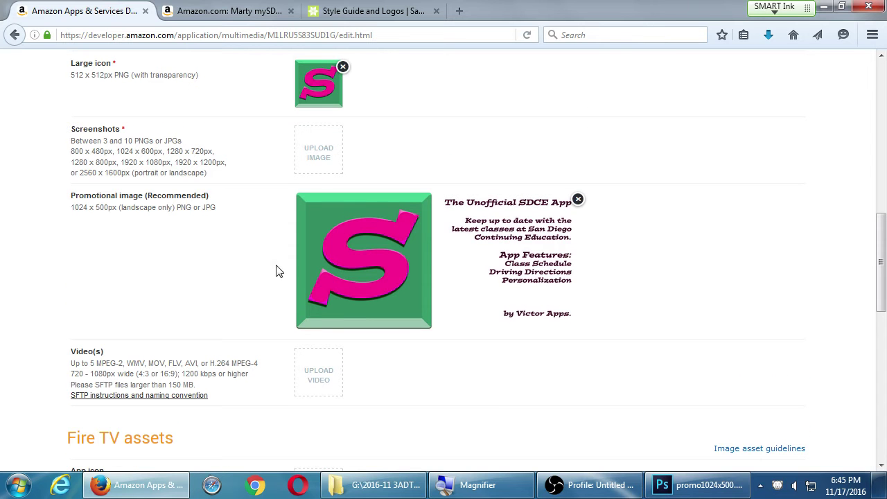
left_click_drag(91, 133, 110, 133)
left_click(135, 133)
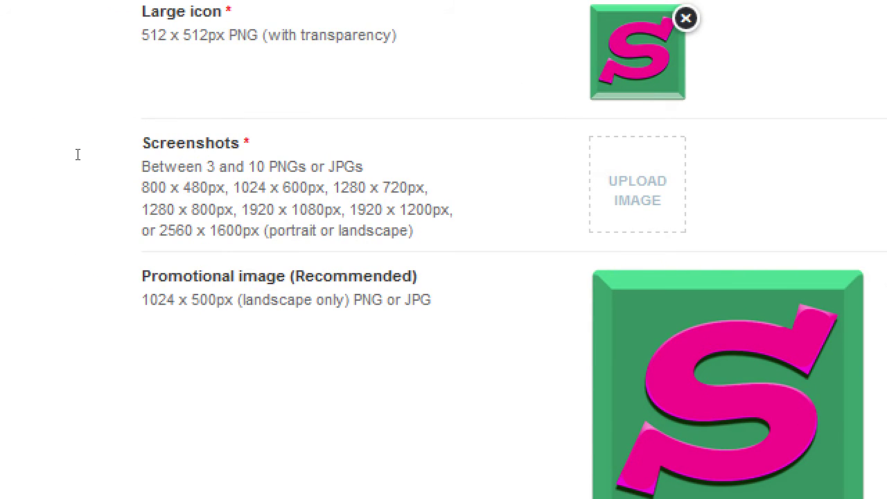
Launch the Android AVD Manager by running 'android' from the Run prompt.
key("super+r")
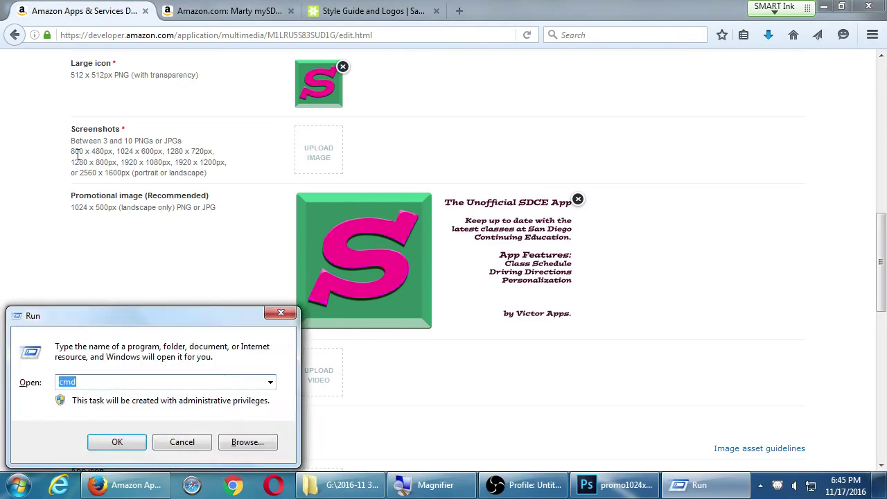
type("cmd")
key("Escape")
key("BackSpace")
key("BackSpace")
key("BackSpace")
type("a")
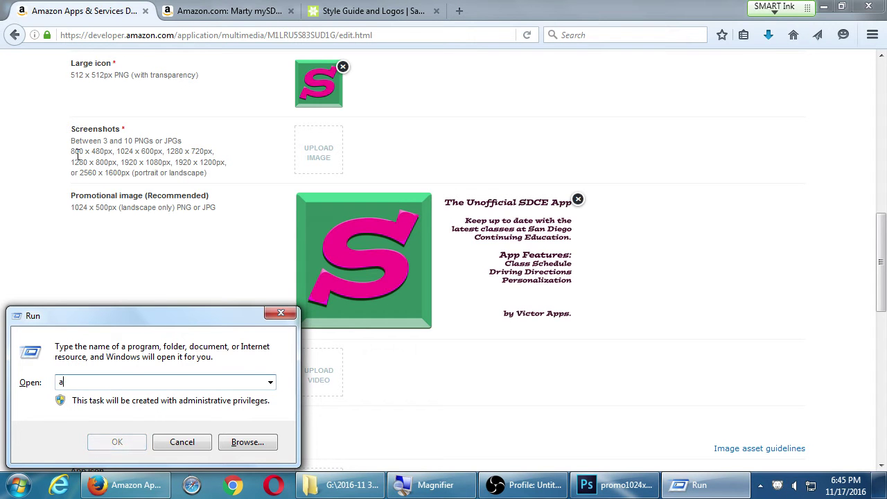
type("ndroid avd")
key("Return")
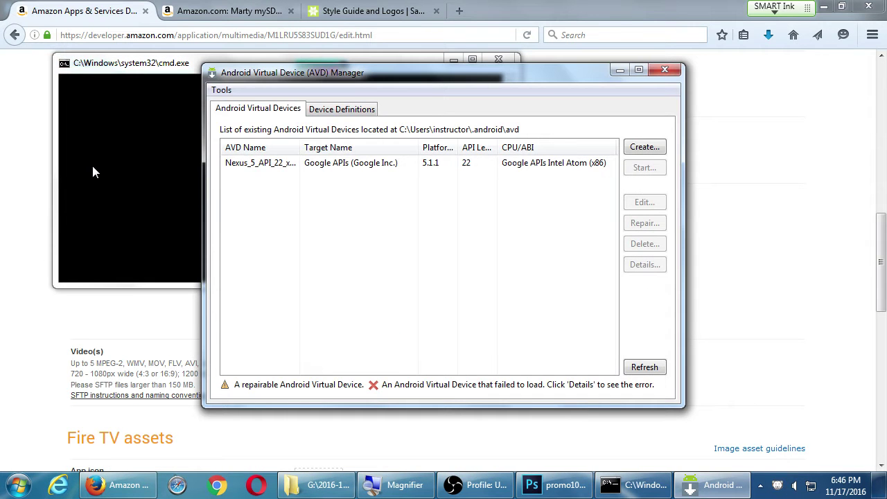
Browse the Device Definitions, then widen the AVD Name column in Android Virtual Devices.
left_click(353, 112)
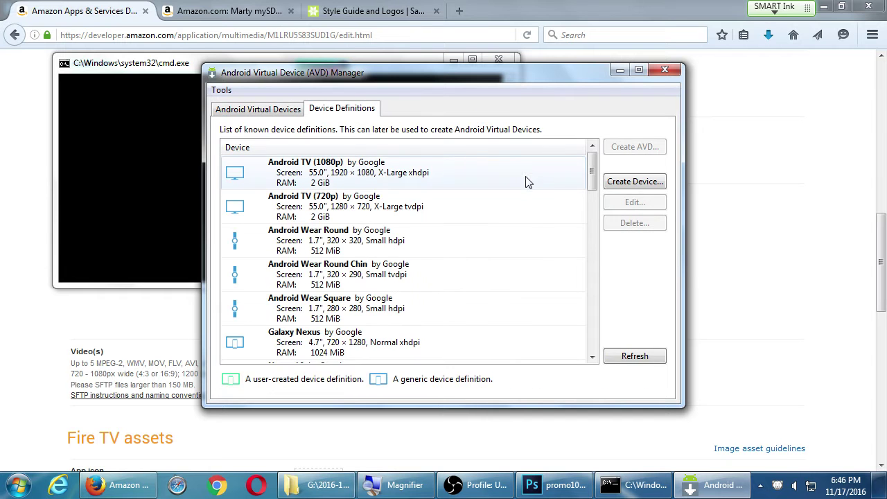
mouse_move(590, 173)
left_mouse_down()
mouse_move(590, 307)
mouse_move(592, 272)
left_mouse_up()
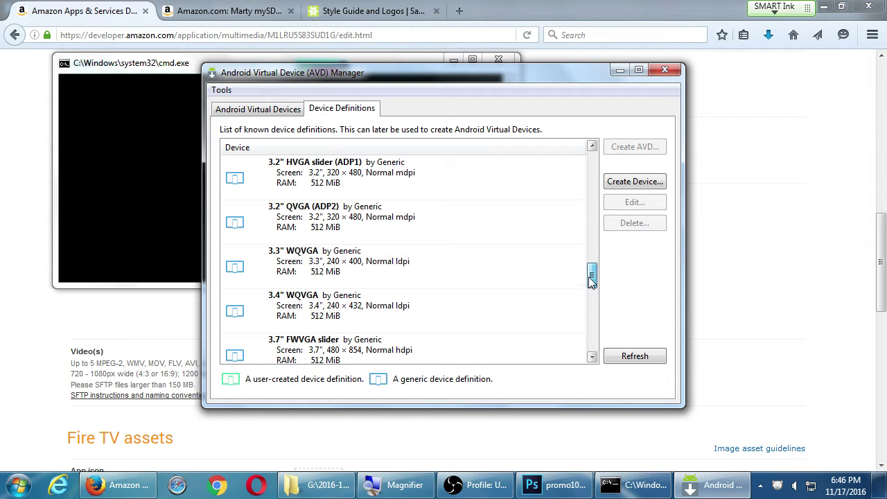
left_click(395, 233)
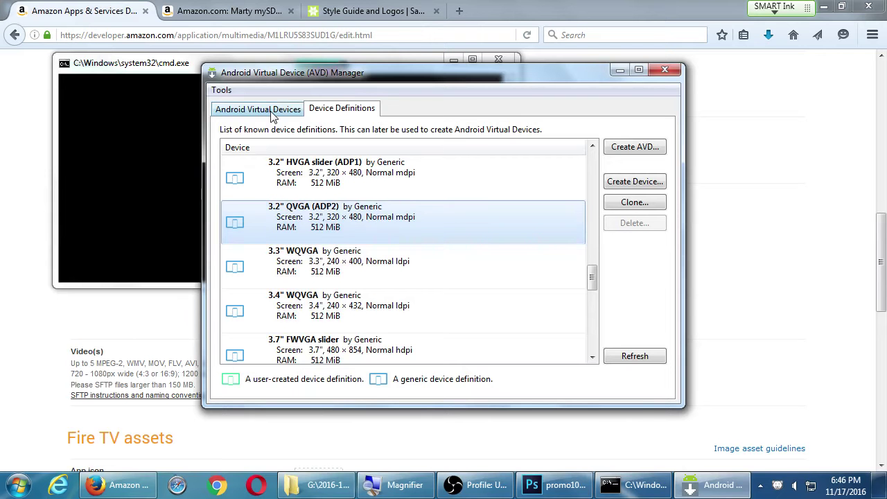
left_click(274, 109)
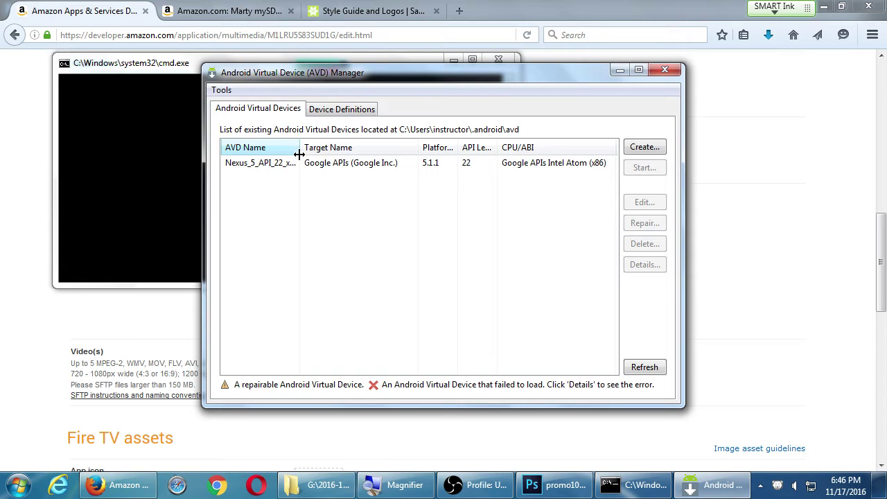
mouse_move(296, 148)
left_mouse_down()
mouse_move(328, 148)
mouse_move(302, 148)
left_mouse_up()
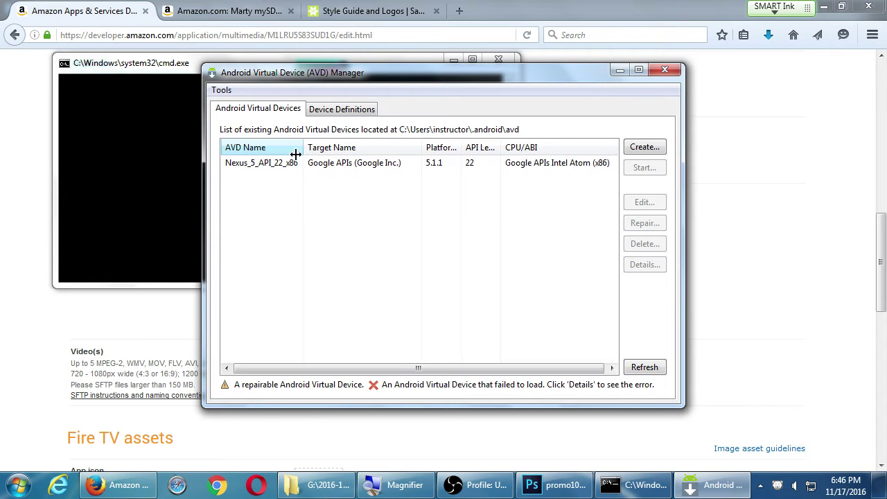
Open the Nexus_5_API_22_x86 details, enlarge the window to read all properties, then close it.
left_click_drag(201, 173, 174, 175)
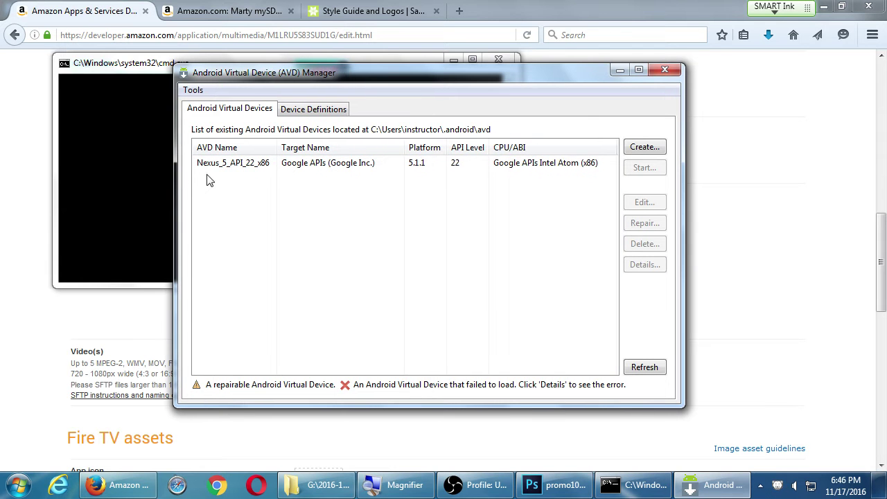
double_click(223, 169)
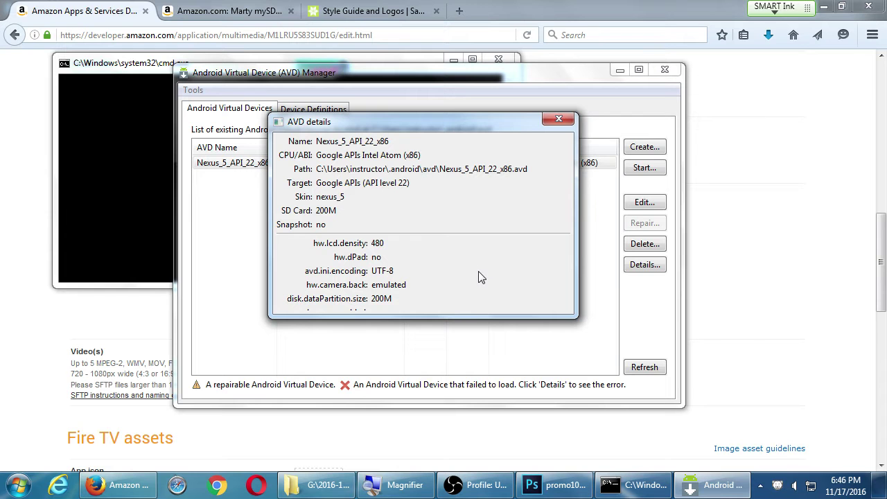
left_click_drag(475, 315, 470, 420)
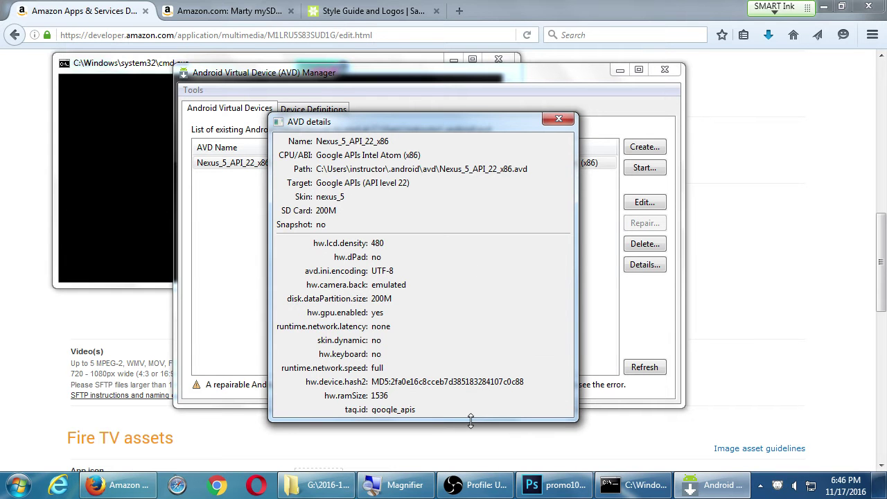
left_click_drag(432, 114, 443, 19)
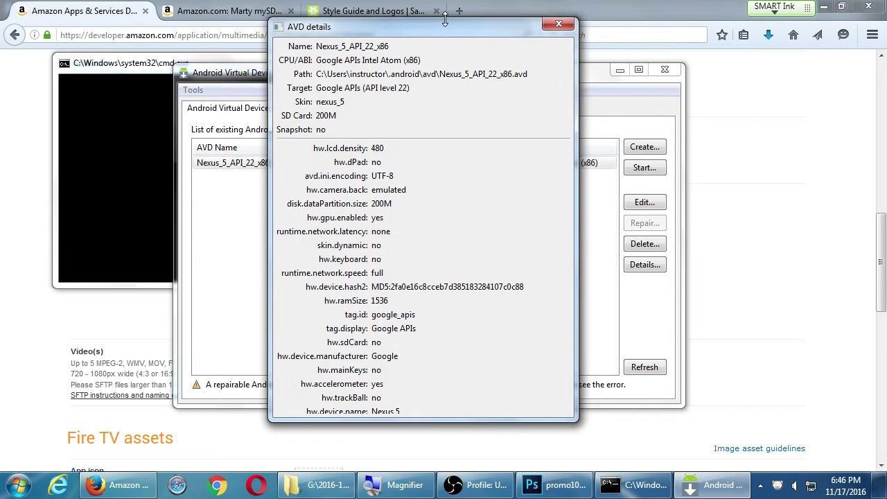
left_click_drag(473, 416, 475, 468)
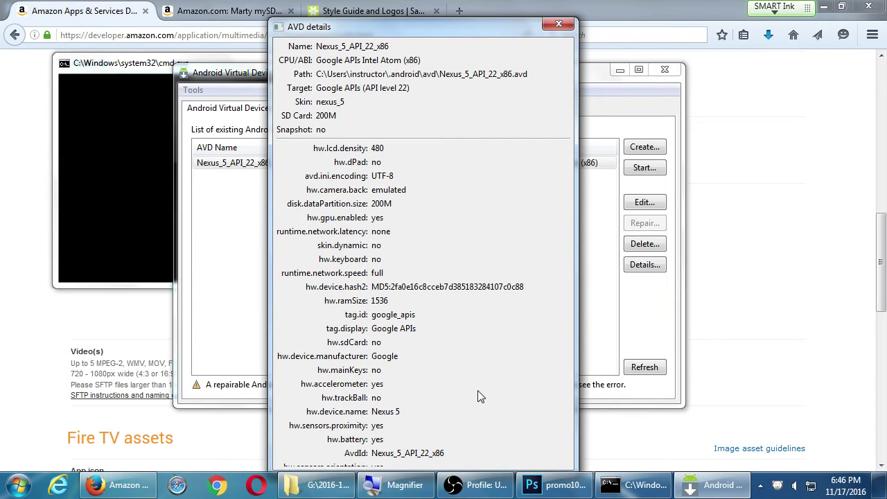
key("Escape")
Look over the device's Edit settings twice without saving, and glance at the Device Definitions list.
left_click(641, 201)
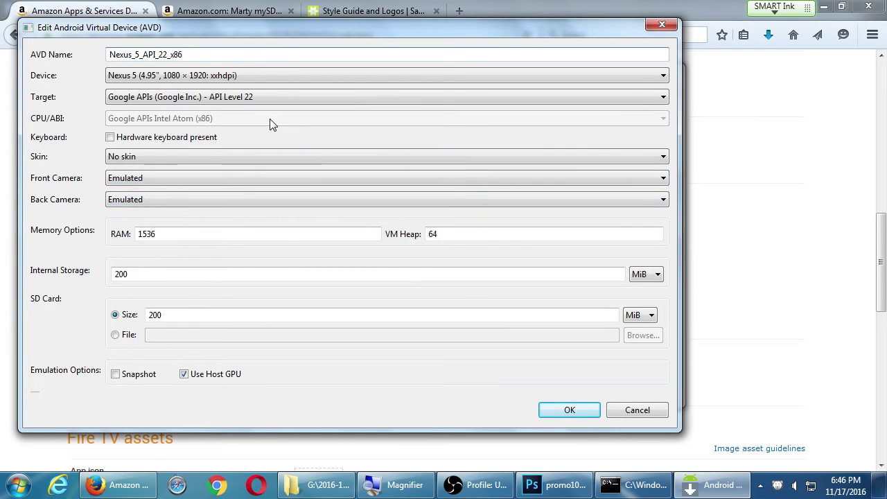
key("Escape")
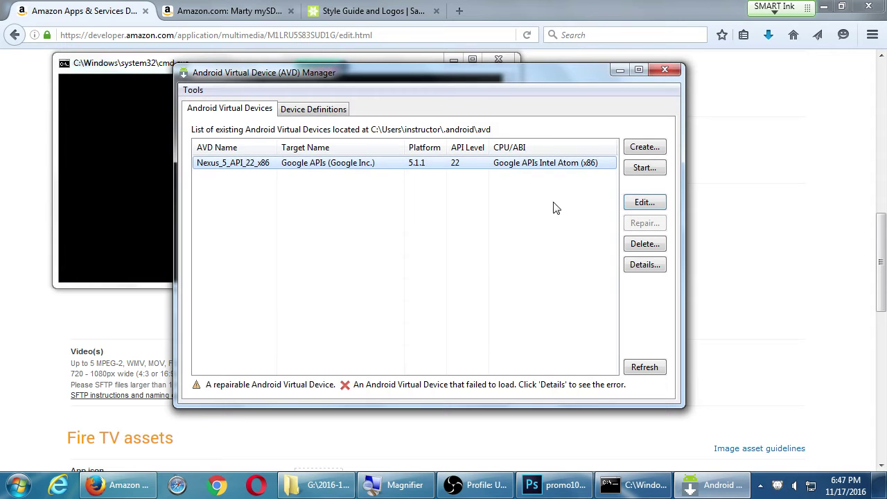
left_click(642, 204)
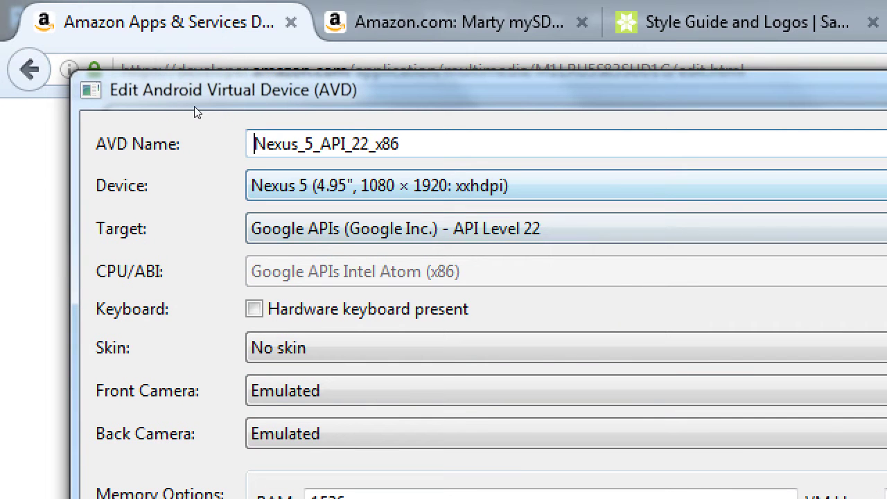
key("Tab")
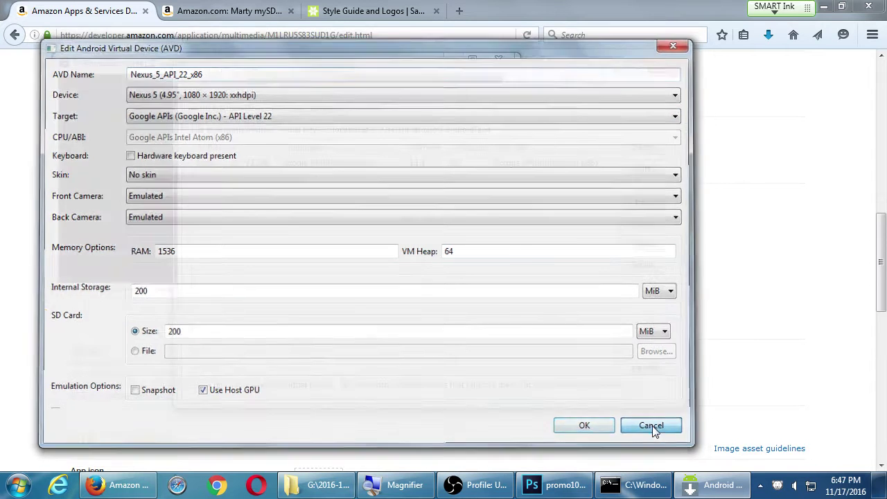
left_click(653, 427)
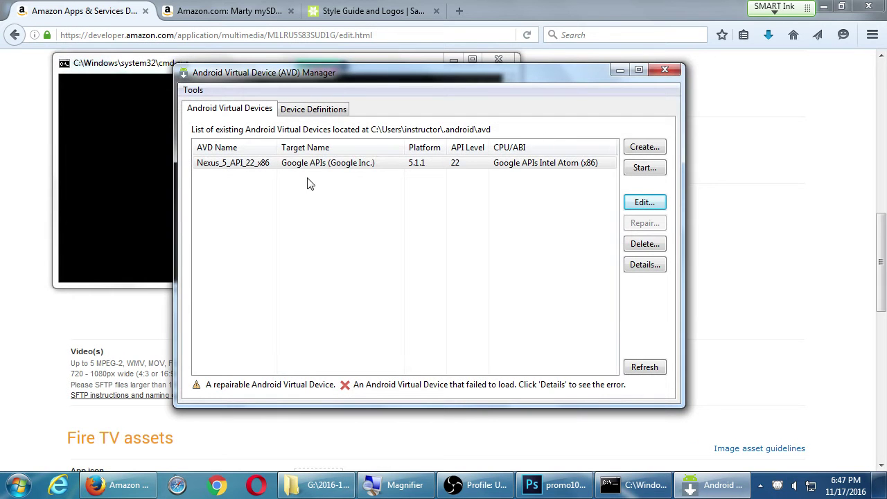
left_click(326, 111)
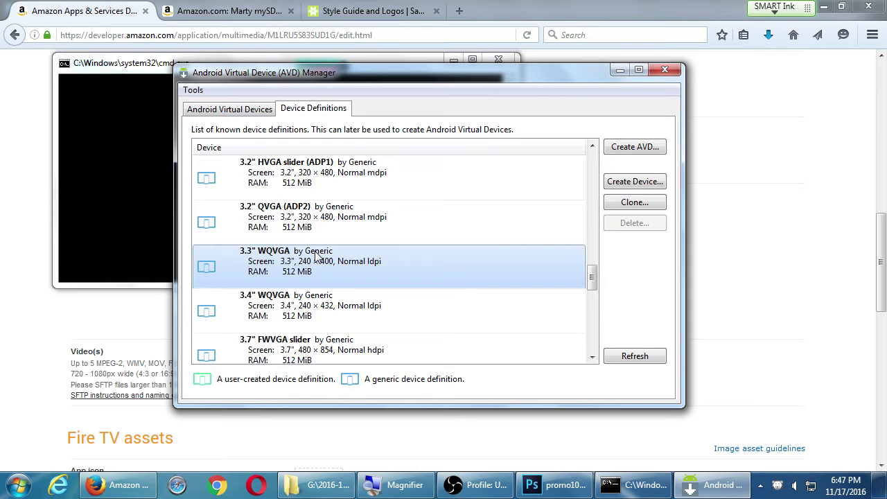
left_click(253, 111)
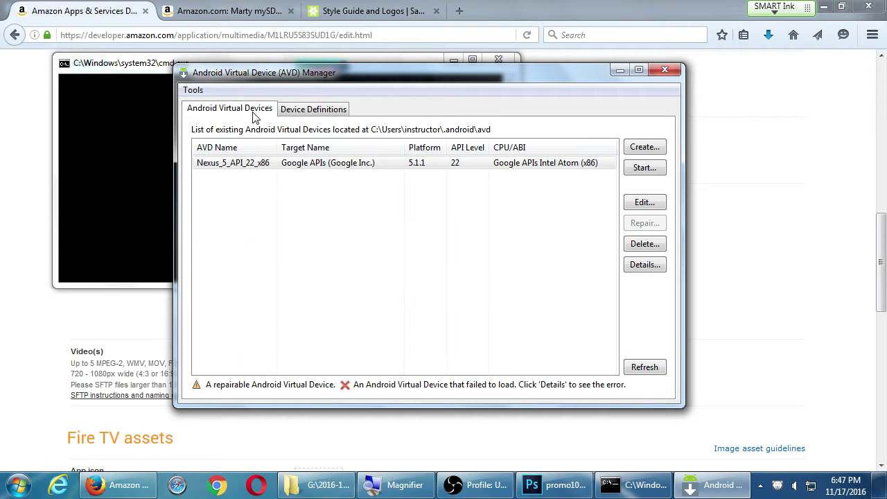
left_click(242, 164)
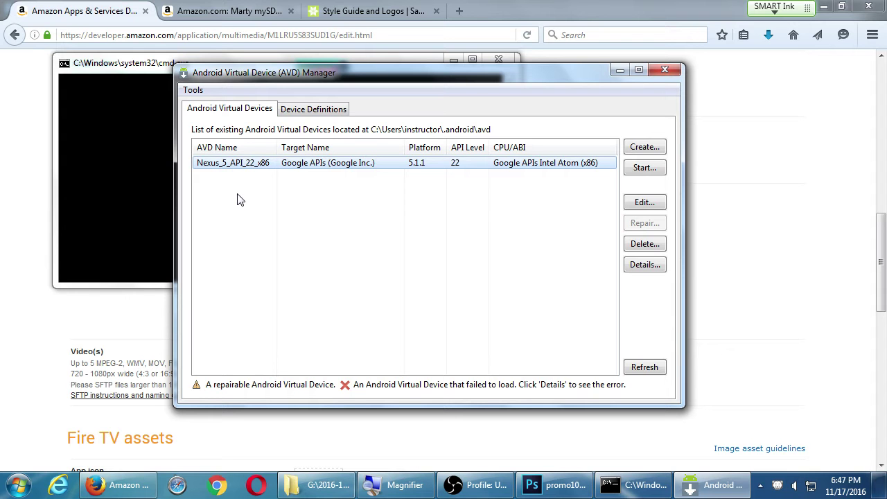
left_click(335, 167)
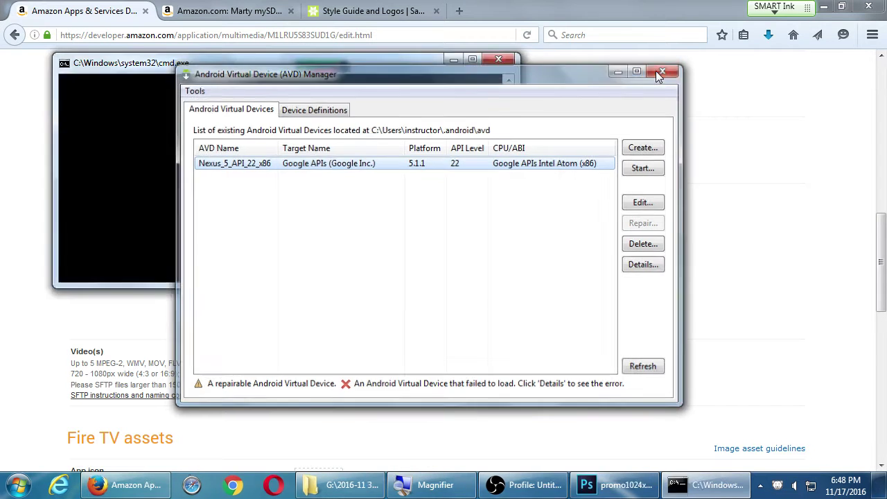
Close the AVD Manager, show the desktop, and restore the G:\2016-11 3ADT III folder window.
left_click(655, 71)
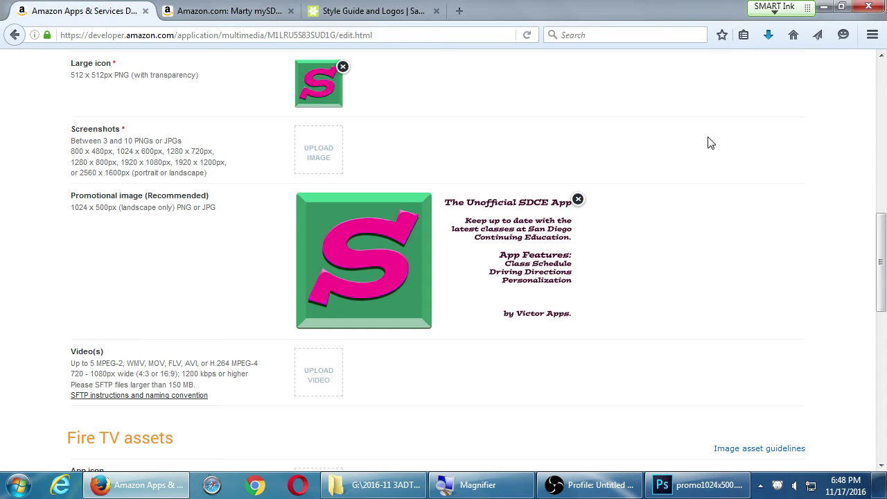
key("super+d")
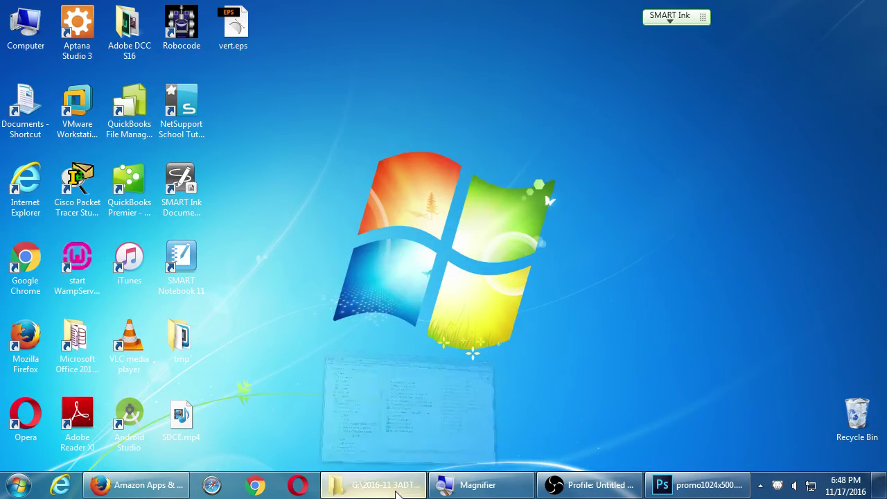
left_click(399, 489)
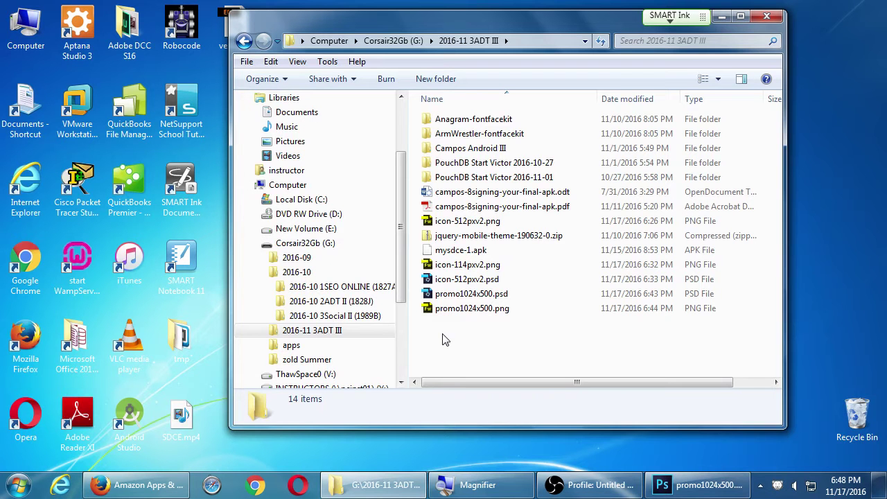
Glance at the Photoshop promo image and the Amazon developer page, then show the desktop.
left_click(699, 487)
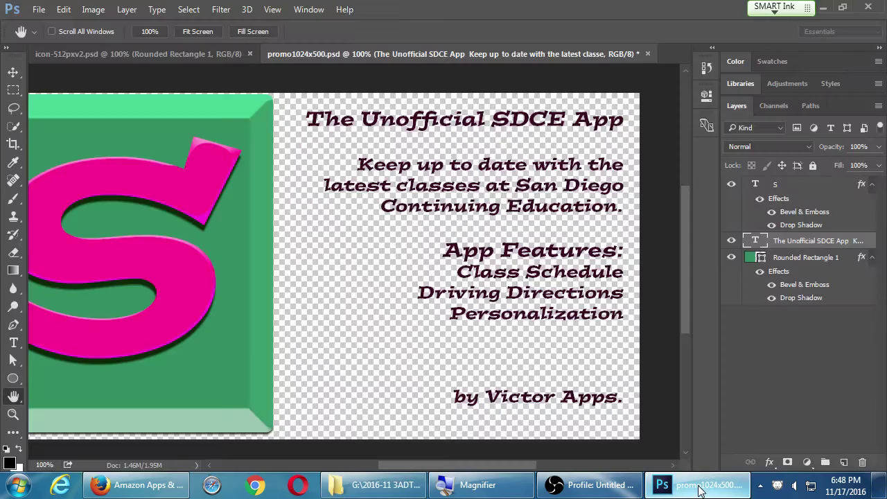
left_click(123, 489)
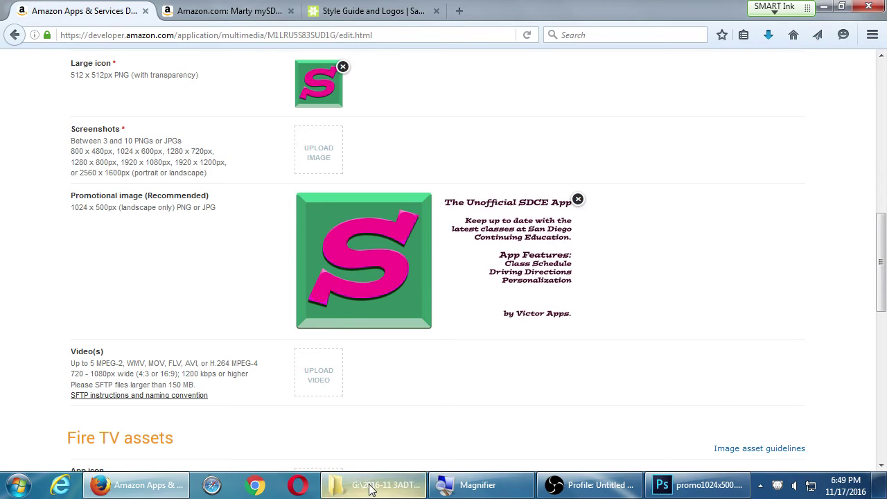
left_click(371, 489)
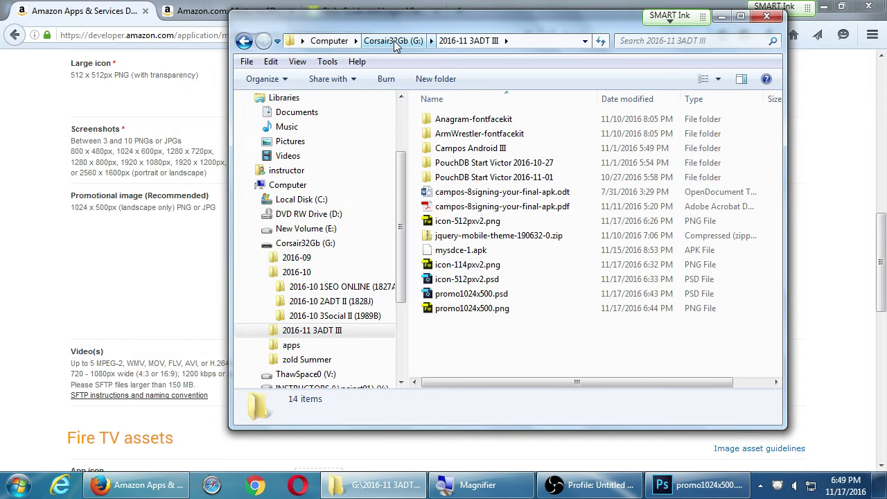
key("super+d")
Open Computer from the desktop and go into Local Disk (C:).
key("Down")
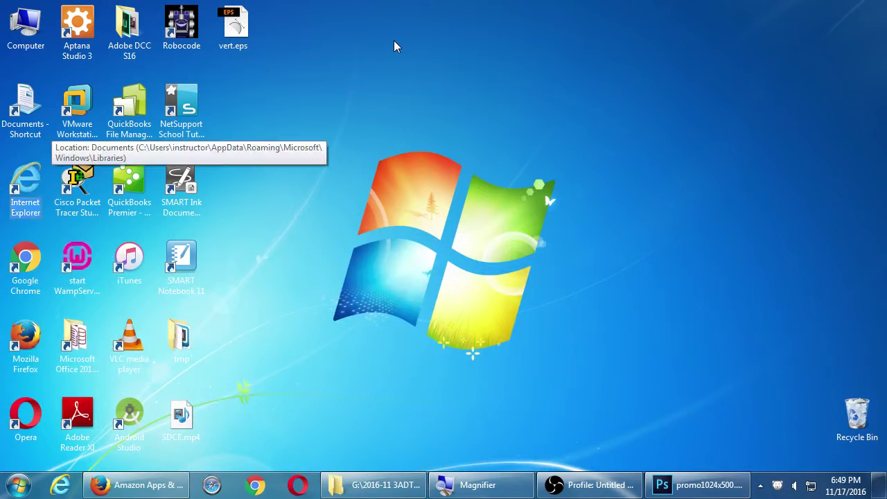
key("Up")
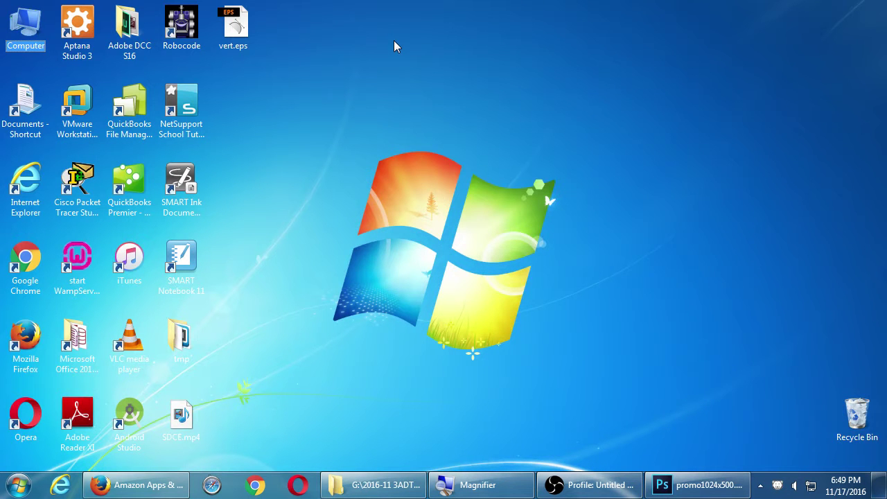
key("Return")
key("Down")
key("Down")
key("Down")
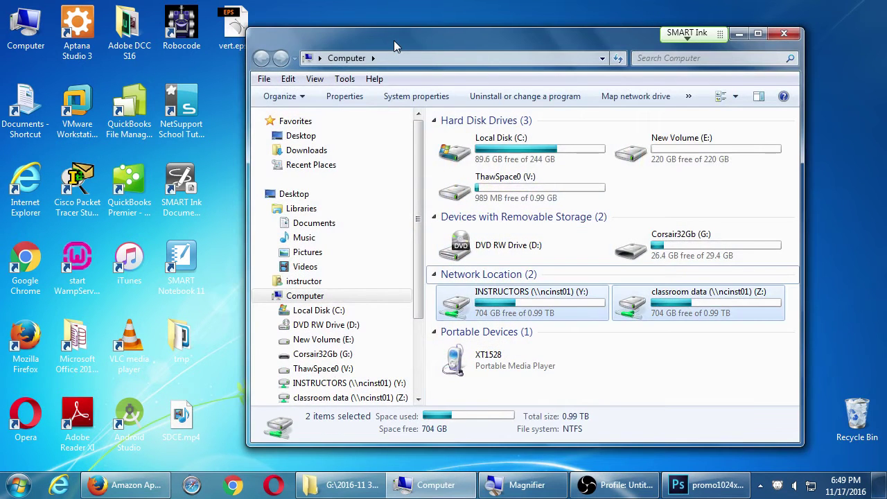
key("Left")
key("Left")
key("Left")
key("Left")
key("Left")
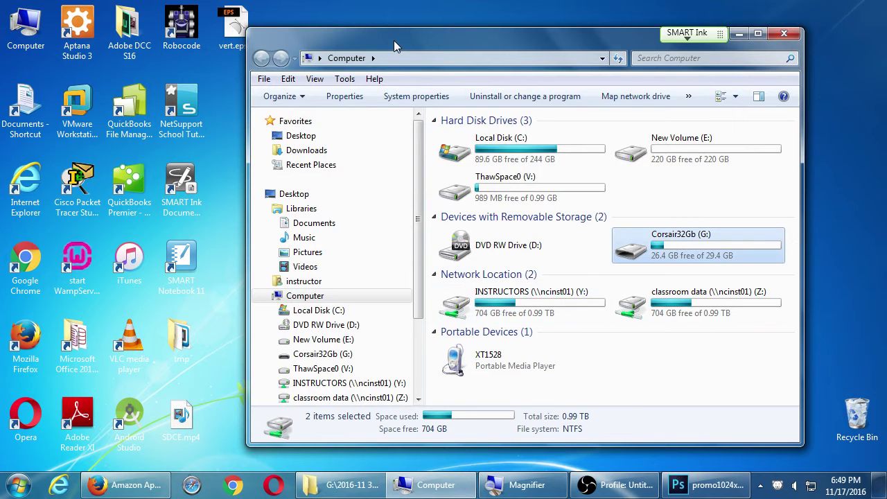
key("shift+Down")
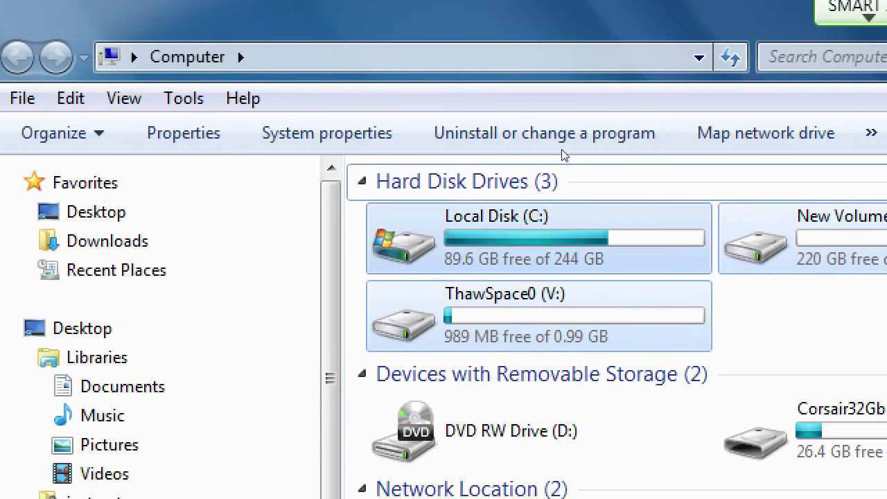
key("shift+Up")
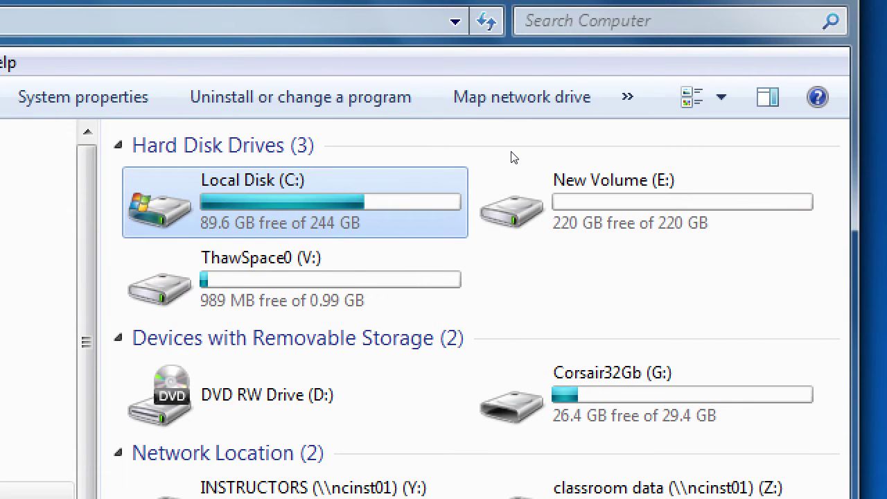
key("Return")
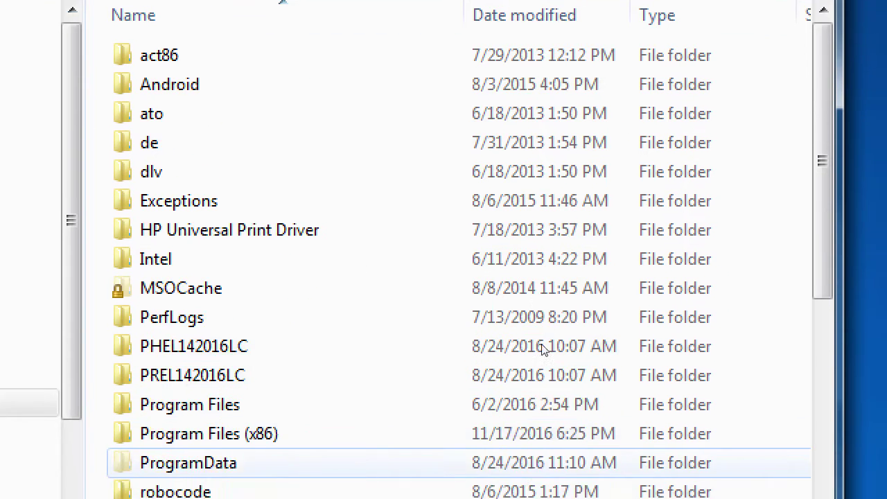
Browse Program Files (x86)\Android\android-sdk-windows\tools and select monitor.bat.
left_click(519, 333)
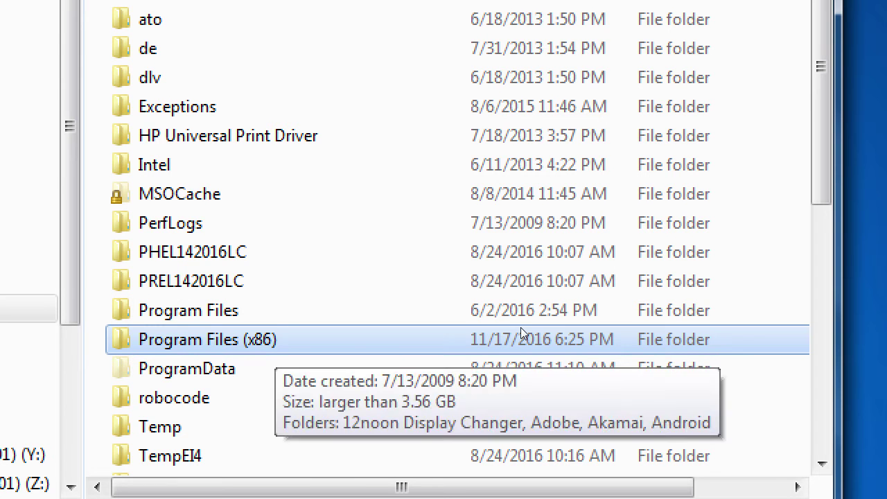
double_click(521, 330)
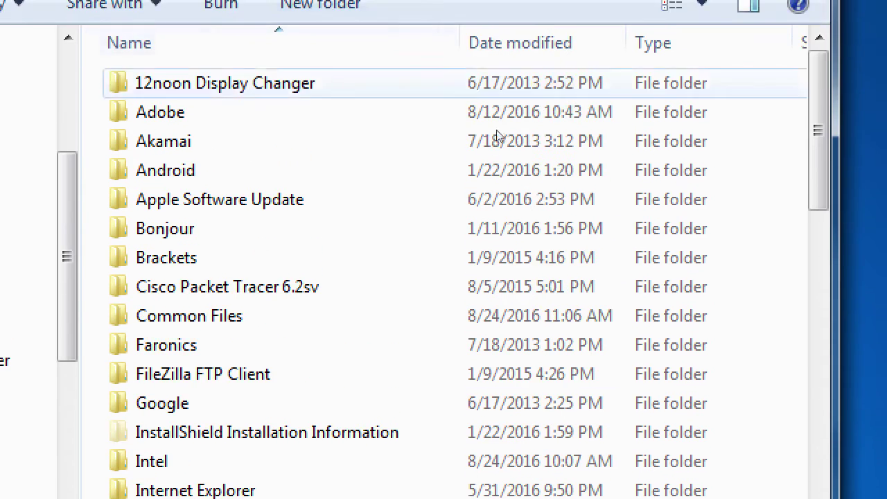
mouse_move(475, 181)
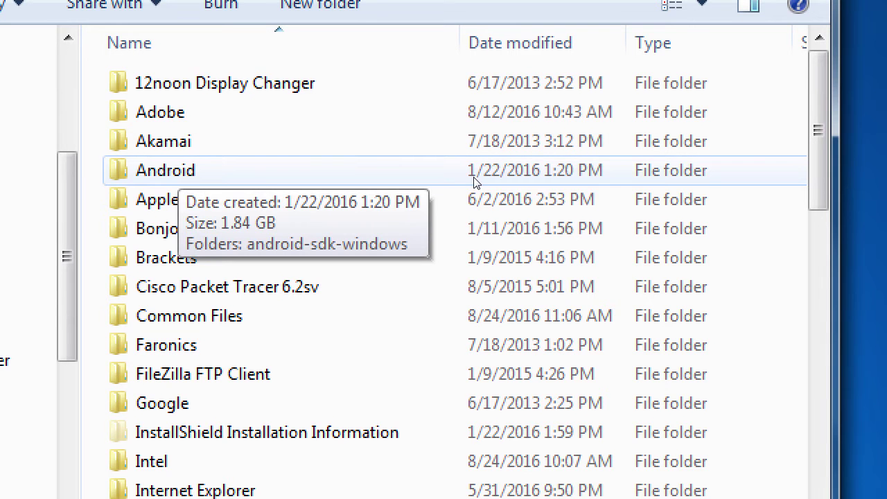
double_click(474, 181)
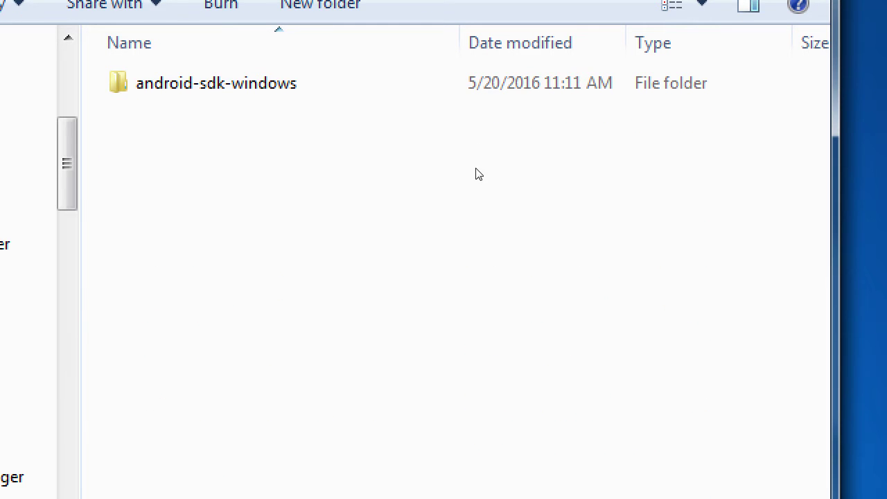
key("Return")
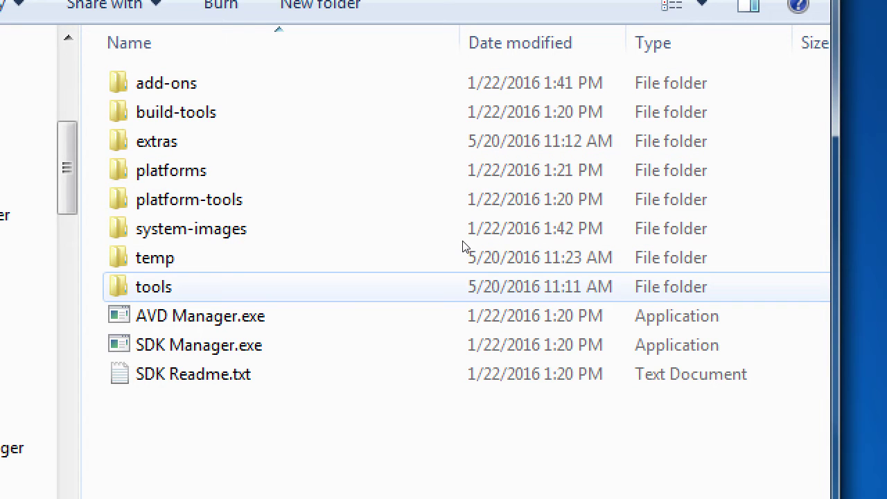
key("Return")
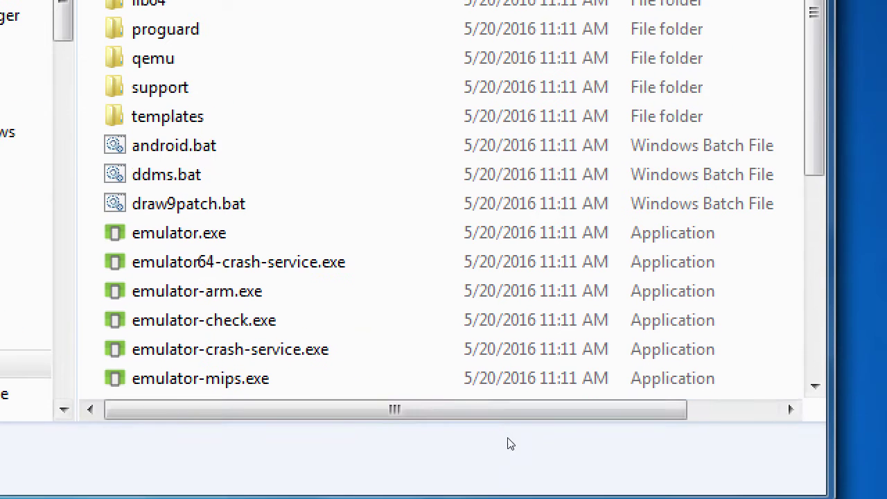
scroll(481, 394, "down", 2)
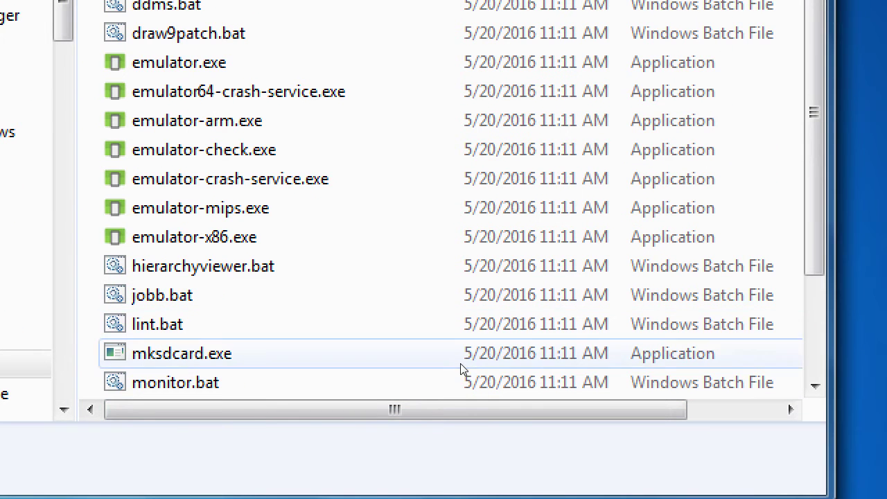
left_click(468, 385)
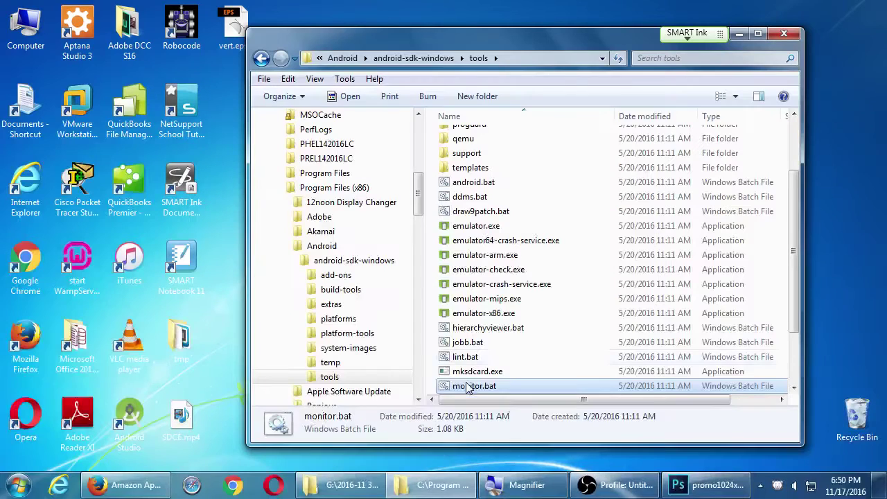
Move the folder window aside, opt out of usage statistics, and proceed past the SDK welcome dialog.
left_click_drag(648, 43, 194, 140)
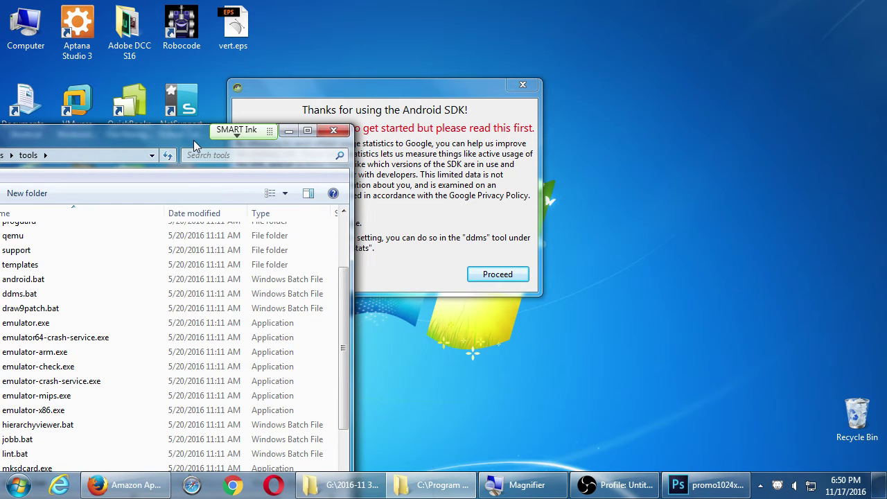
left_click_drag(193, 140, 455, 29)
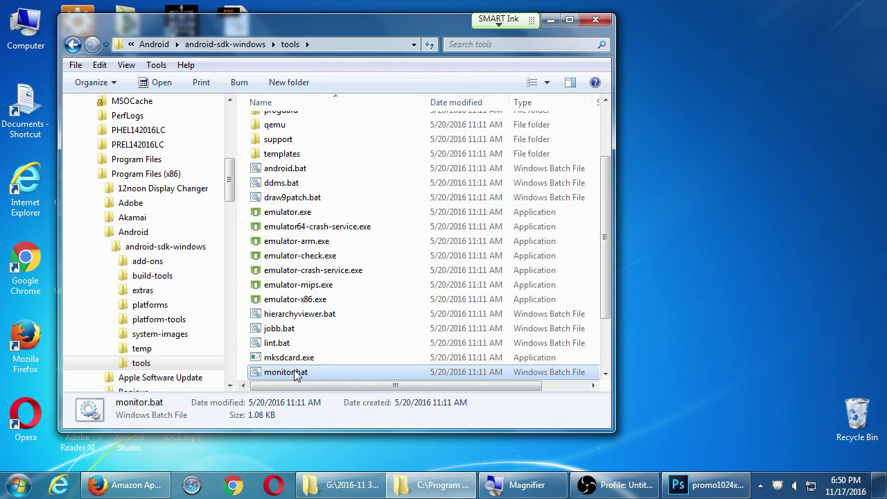
left_click(550, 20)
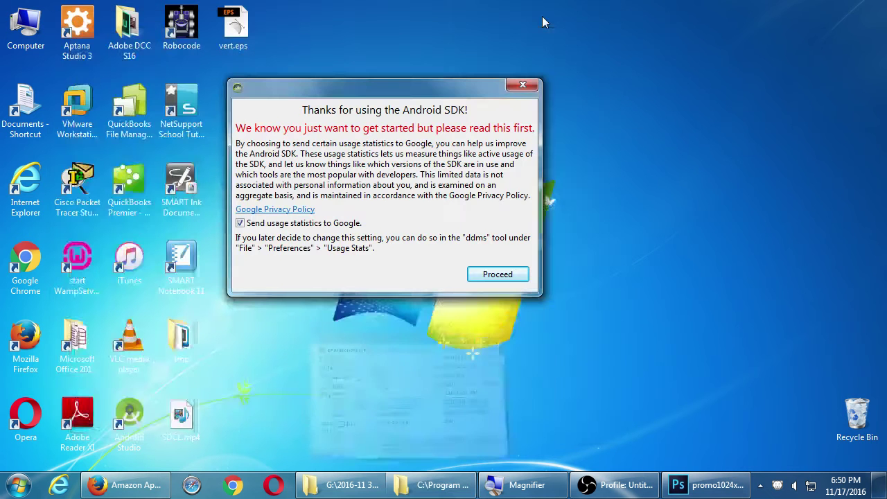
left_click_drag(425, 83, 483, 58)
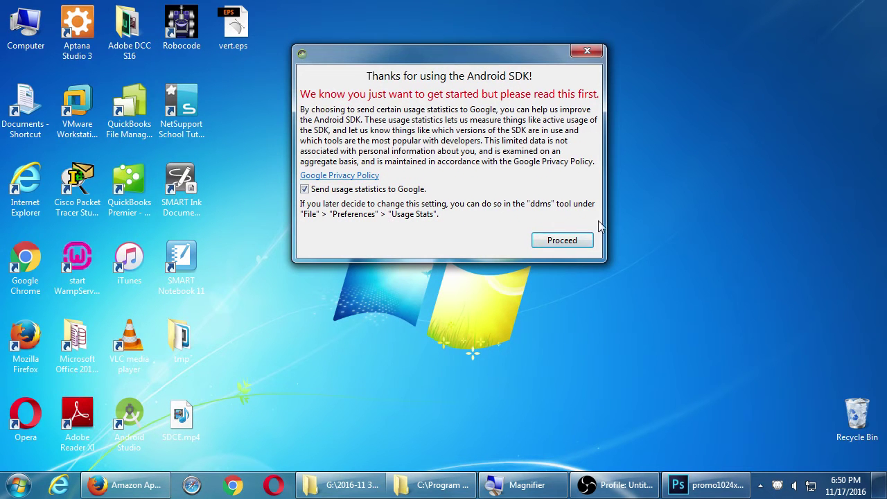
left_click(305, 188)
left_click(560, 240)
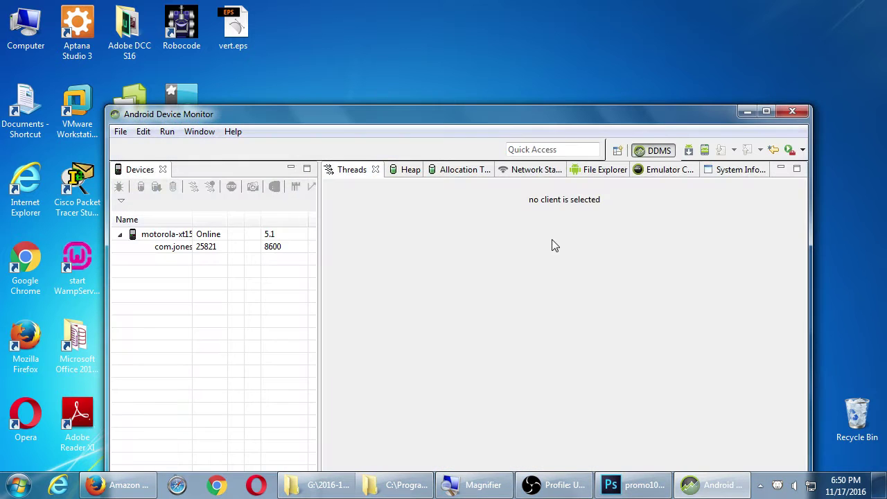
Maximize Device Monitor, widen the Name column and Devices panel, and select the motorola phone.
left_click(767, 112)
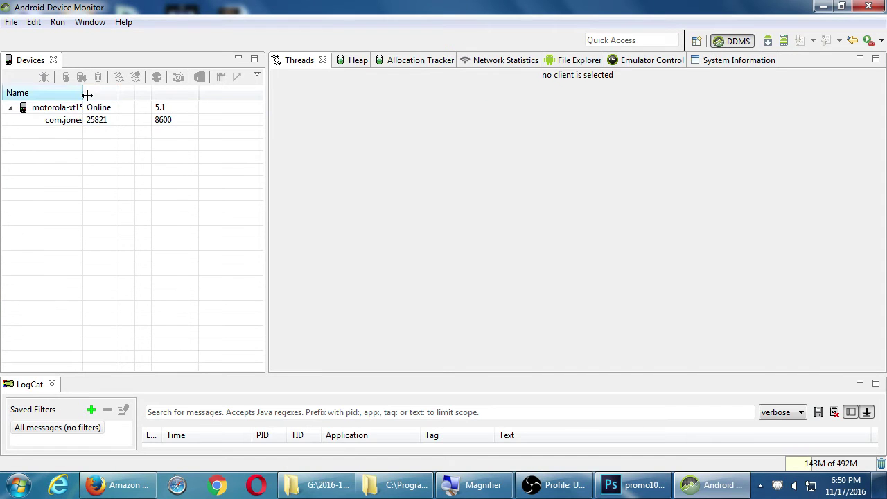
left_click_drag(83, 93, 154, 93)
left_click_drag(266, 140, 281, 140)
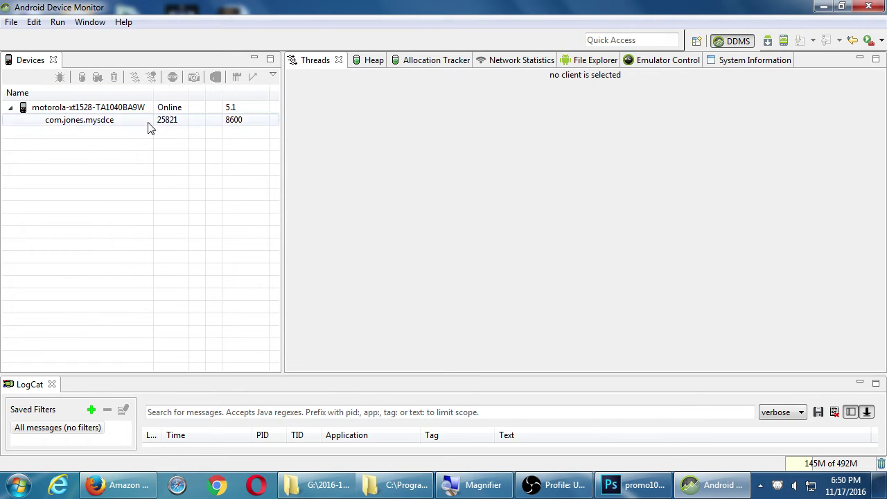
left_click(100, 109)
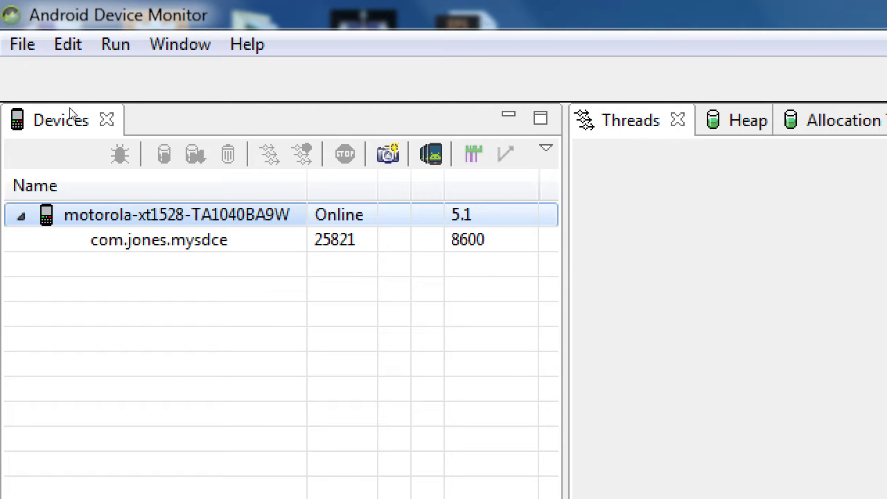
key("Down")
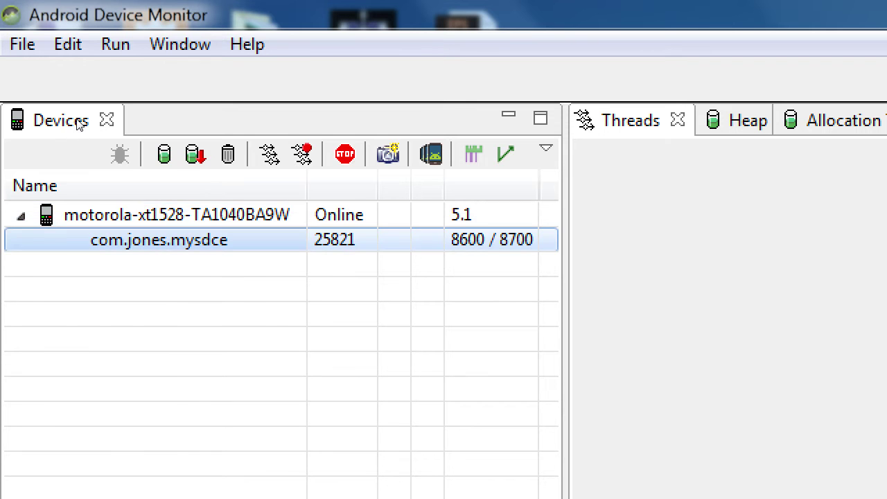
key("Up")
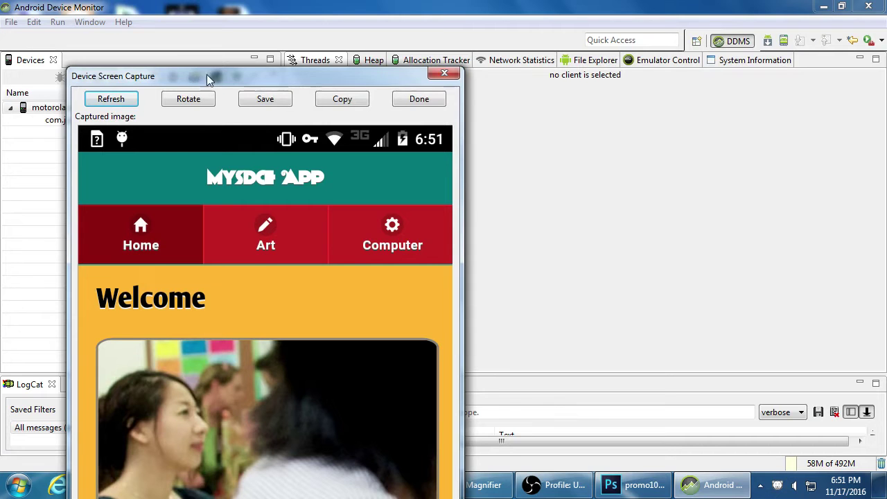
Compare the captured Welcome screen with the Amazon developer page in Firefox, then close the capture.
left_click_drag(206, 76, 241, 7)
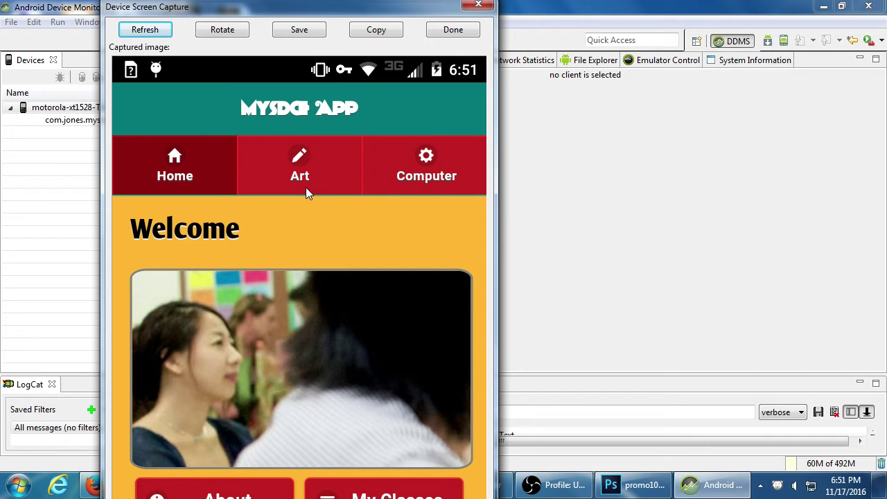
left_click(94, 487)
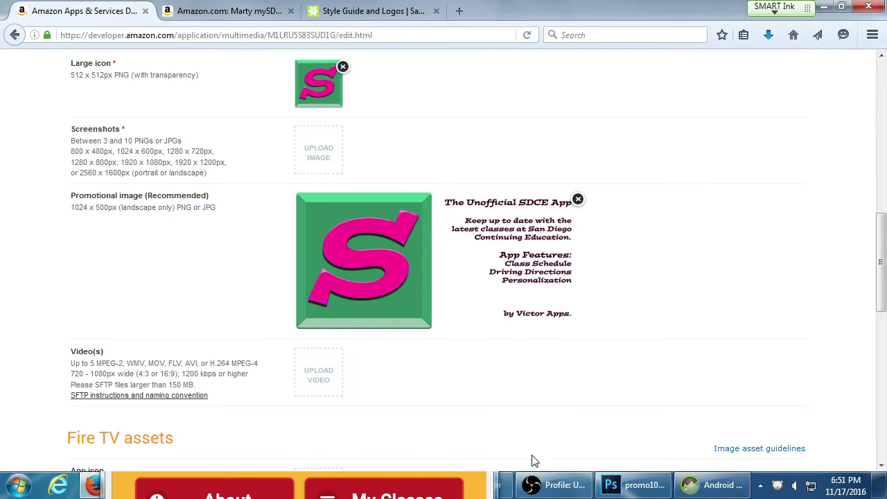
left_click(476, 498)
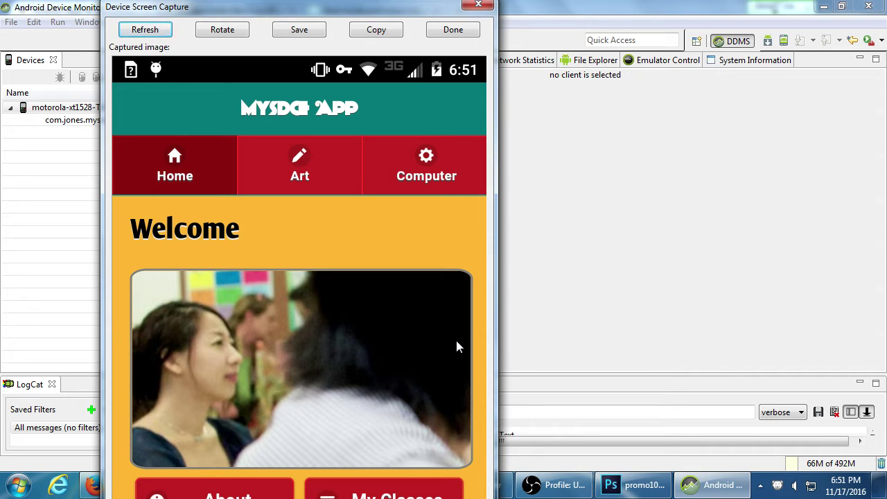
left_click(461, 31)
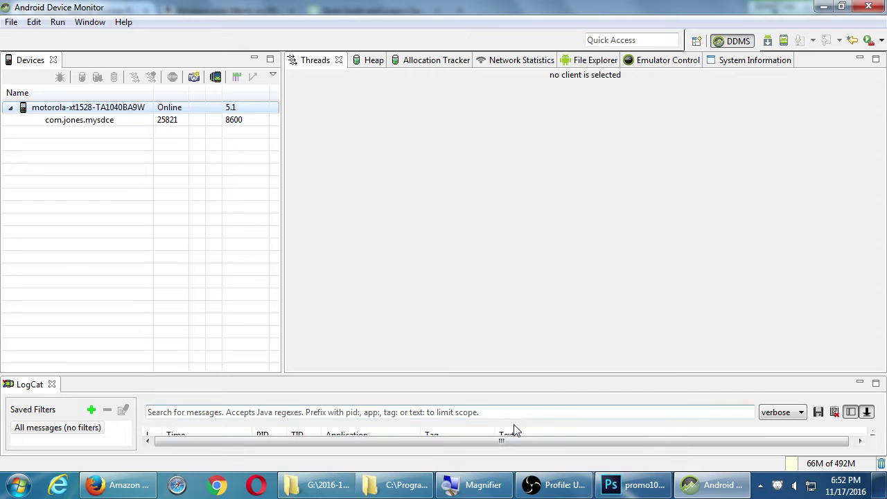
Open the apps folder on the Corsair32Gb drive.
left_click(336, 491)
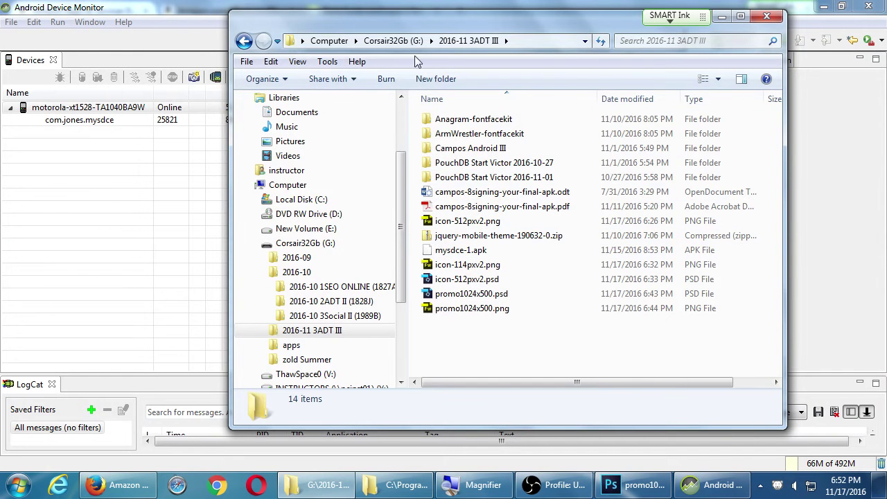
left_click(392, 40)
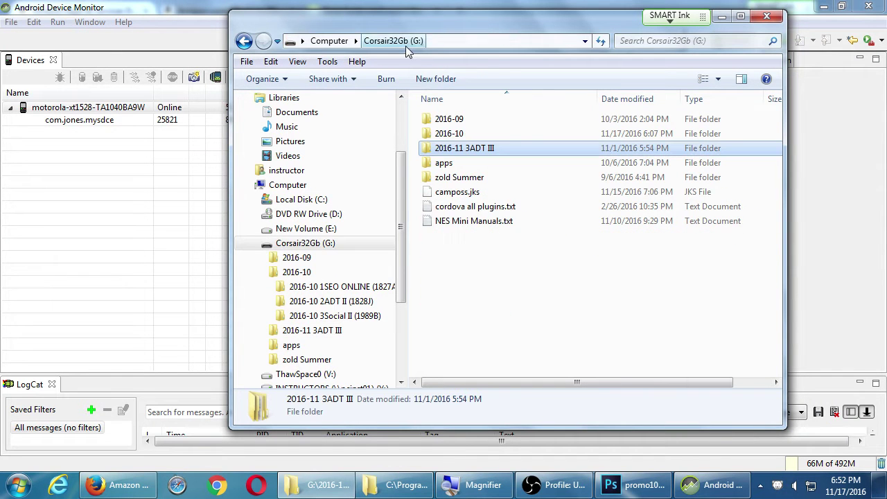
double_click(444, 163)
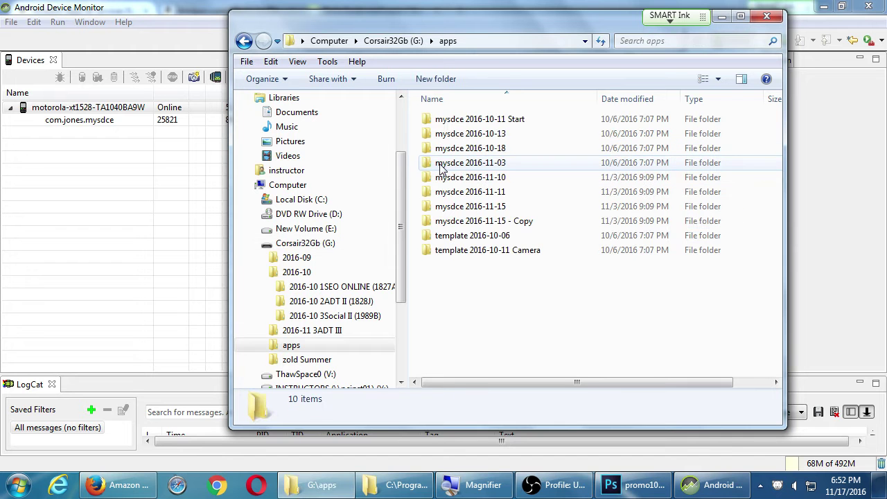
Rename 'mysdce 2016-11-15 - Copy' to 'mysdce 2016-11-17' and open a command window there.
left_click(500, 222)
key("F2")
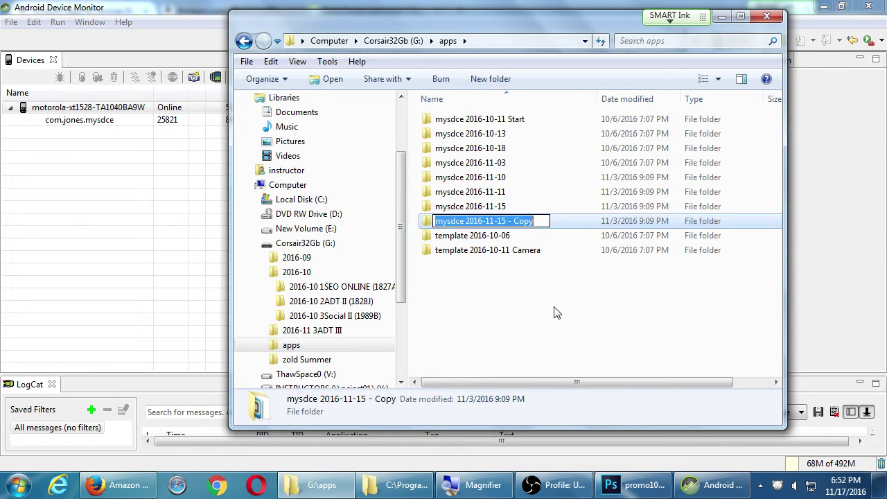
key("End")
key("BackSpace")
key("BackSpace")
key("BackSpace")
key("BackSpace")
key("BackSpace")
key("BackSpace")
key("BackSpace")
key("BackSpace")
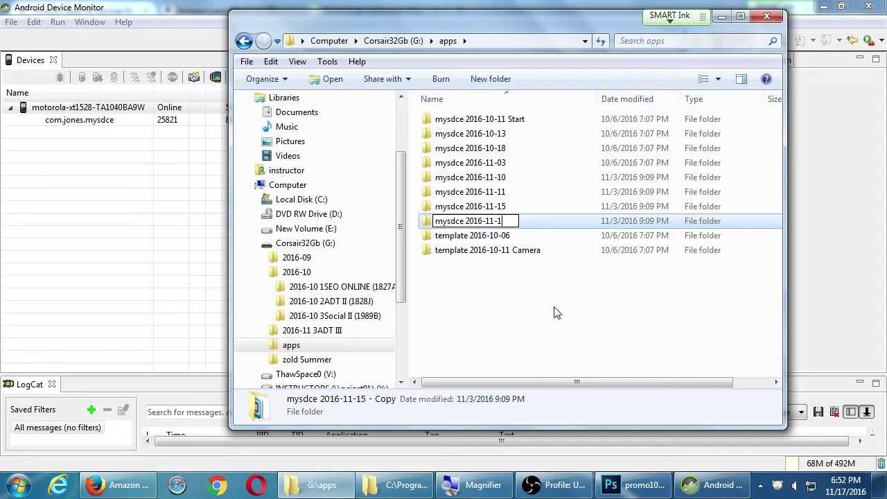
type("7")
key("Return")
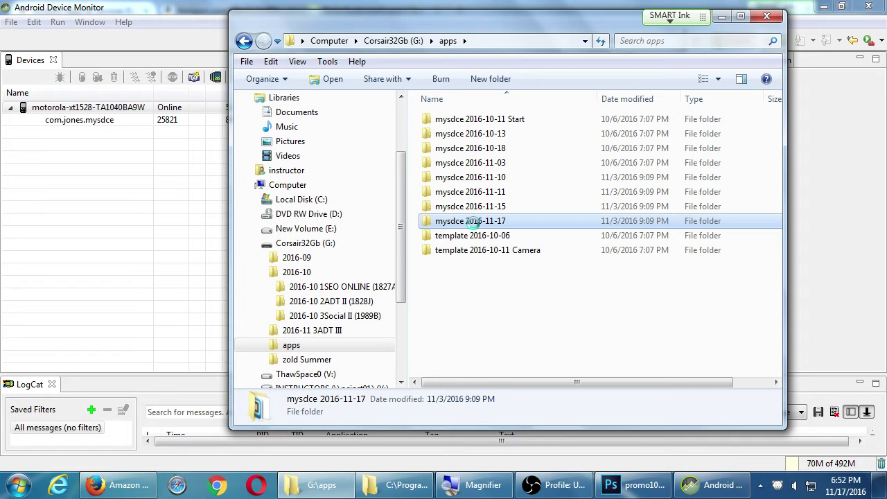
right_click(474, 225)
left_click(521, 239)
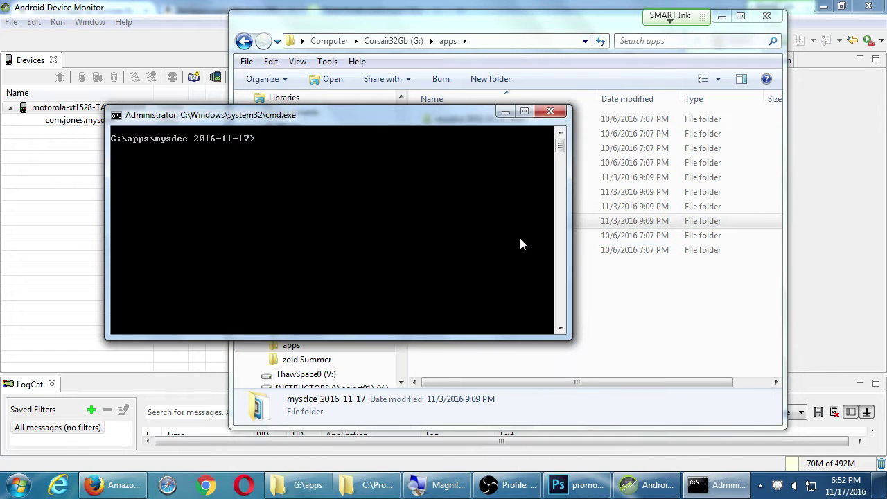
Run 'taco run android --device' to deploy the app, then capture the phone's screen in Device Monitor.
type("taco run android --deive")
key("BackSpace")
type("vice")
key("Return")
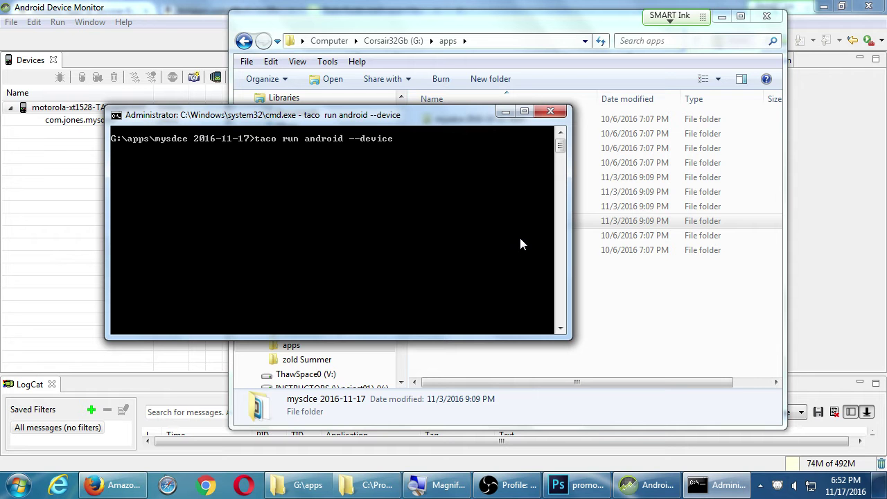
left_click(122, 15)
left_click(193, 77)
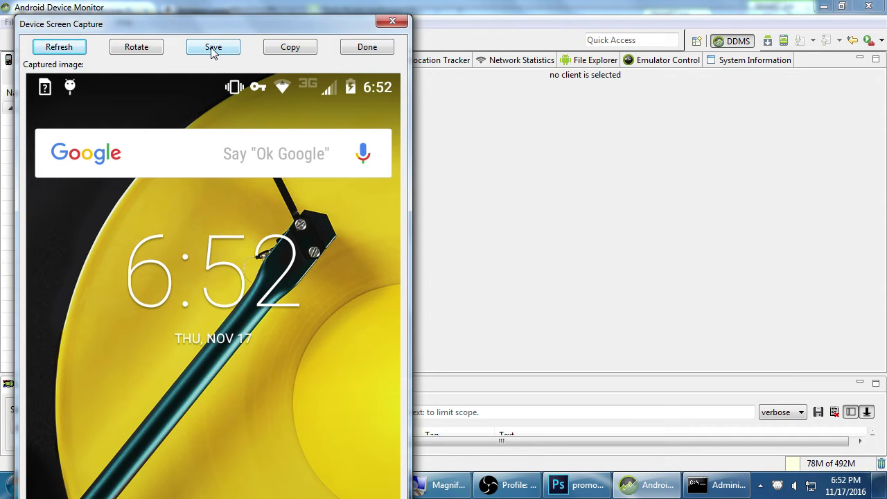
Close the 6:52 lock-screen capture and switch to the Amazon developer assets page in Firefox.
left_click(352, 51)
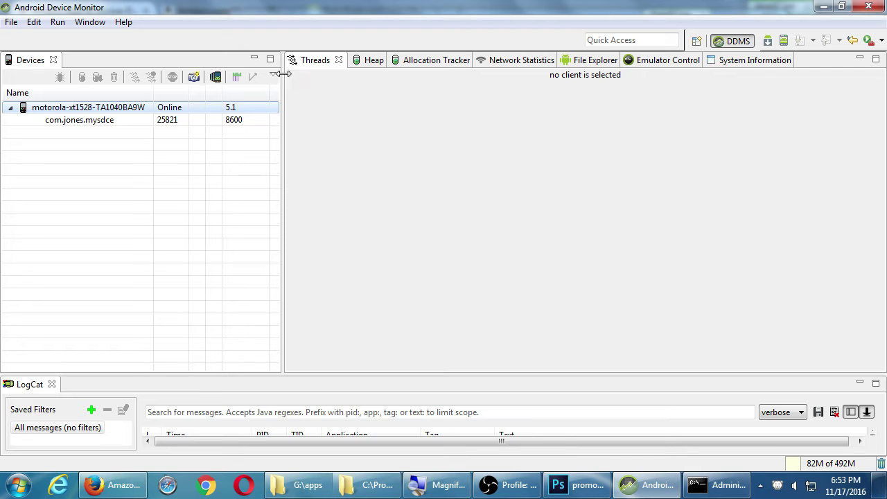
left_click(139, 484)
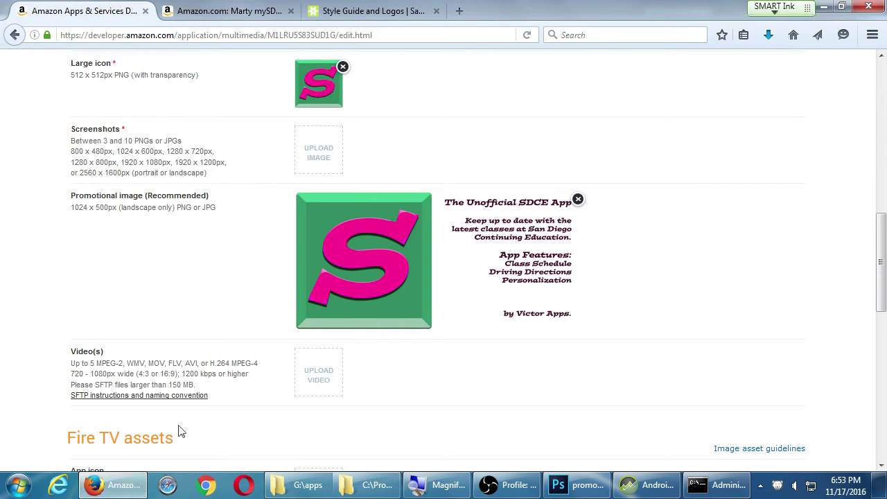
Open the mySDCE listing's screenshot gallery, page through it, close it, and reopen it enlarged.
left_click(248, 14)
scroll(283, 246, "down", 1)
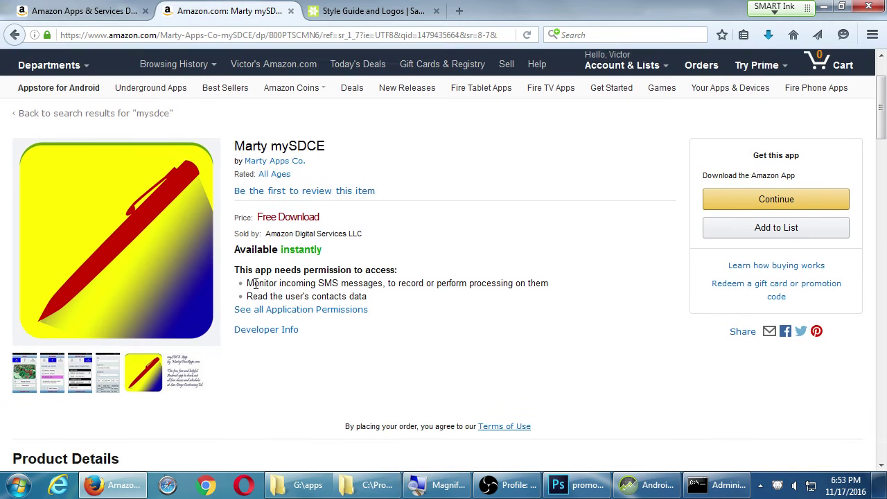
left_click(22, 374)
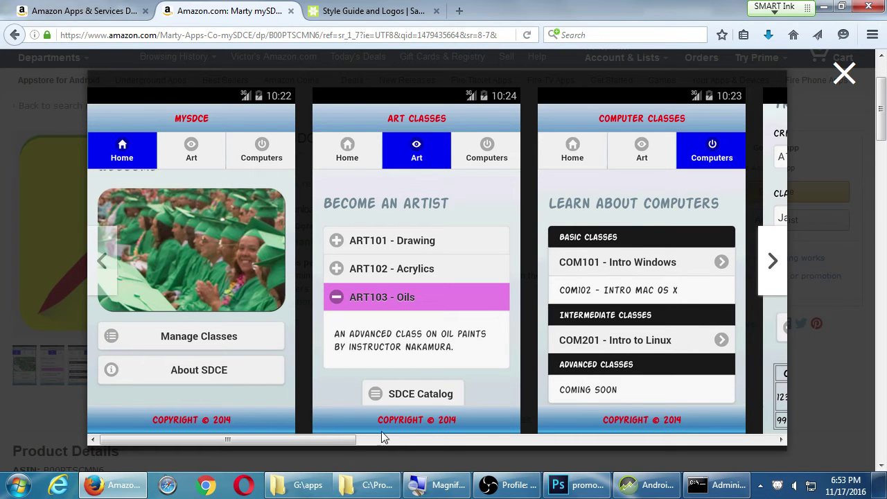
left_click(357, 439)
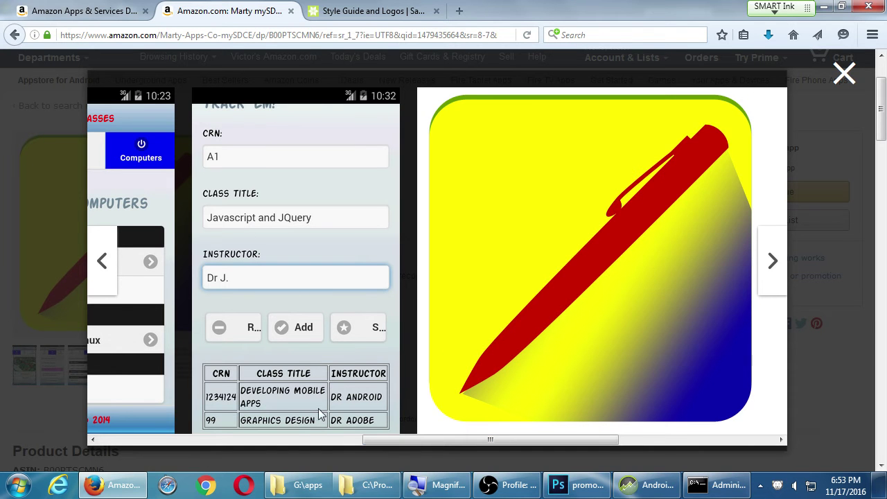
left_click_drag(391, 441, 111, 387)
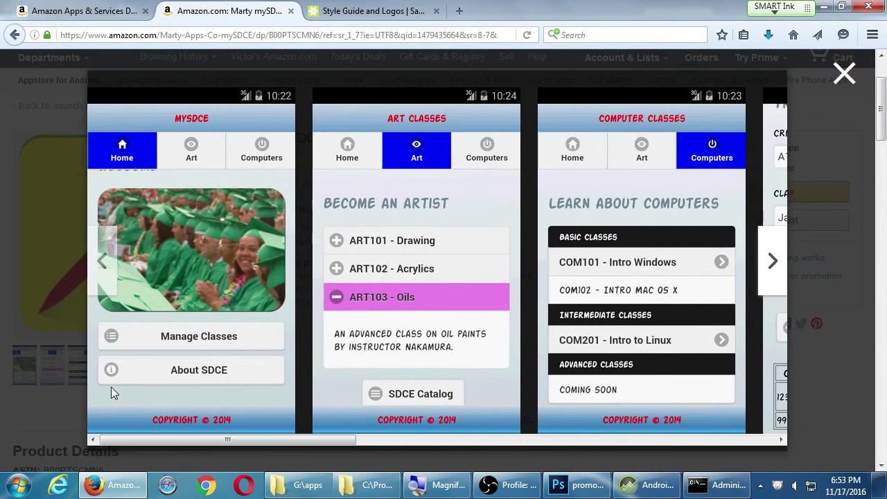
scroll(145, 389, "up", 2)
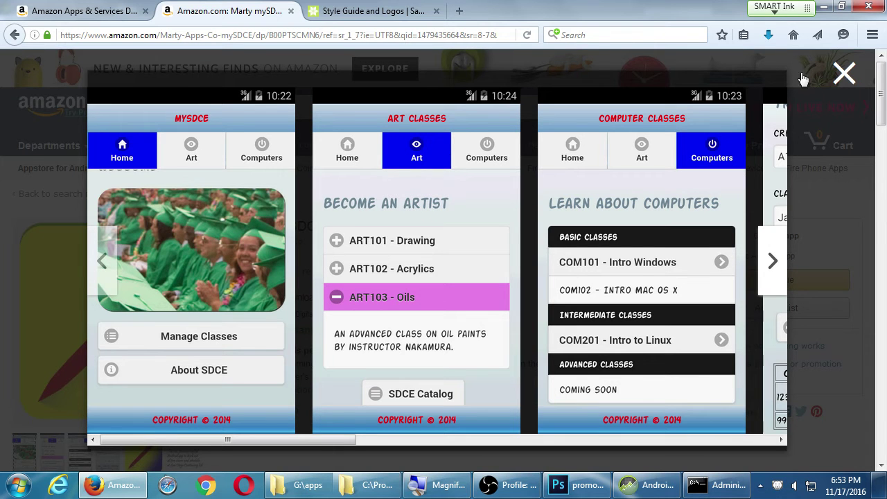
left_click(845, 74)
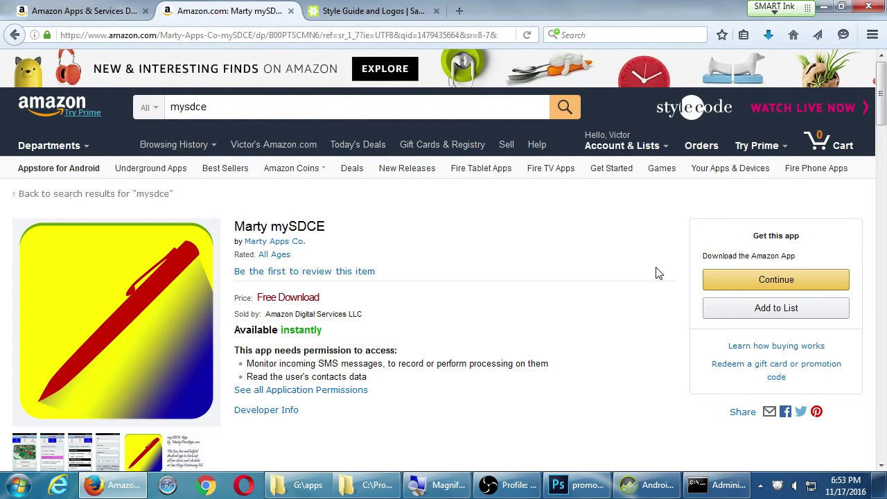
left_click(27, 454)
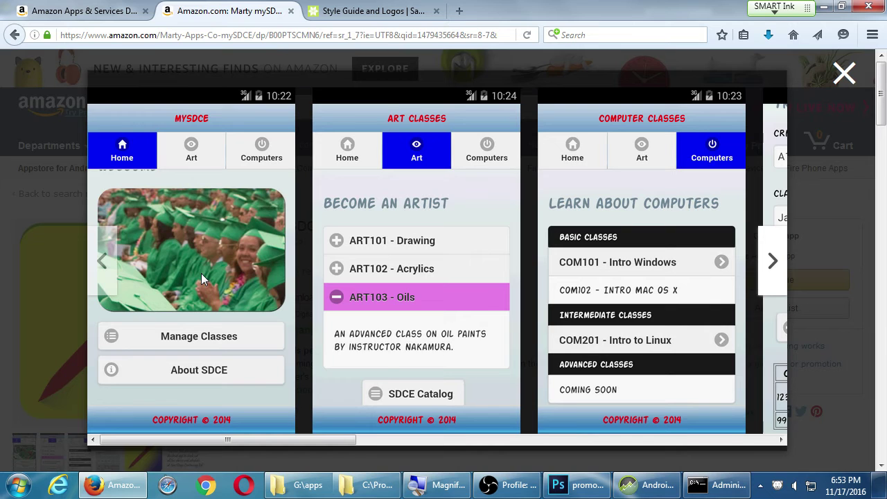
Open a new Firefox tab and load the Google Play store at play.google.com.
key("ctrl+t")
type("develop")
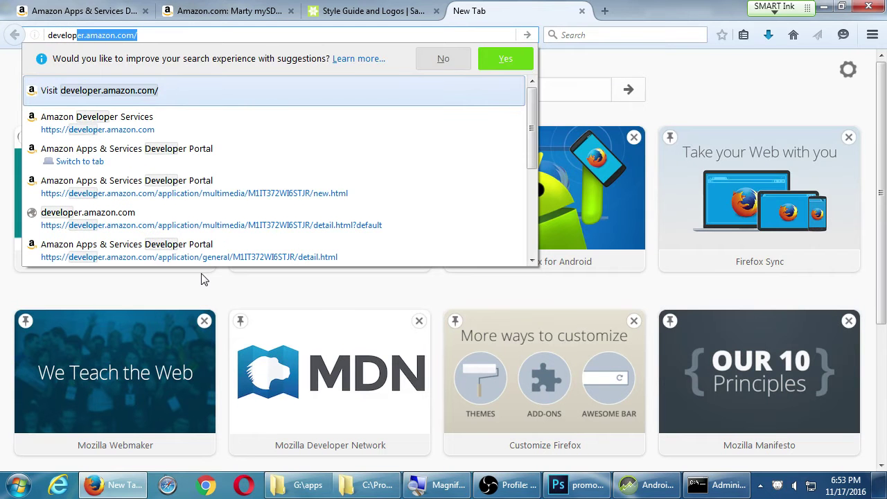
type("er.")
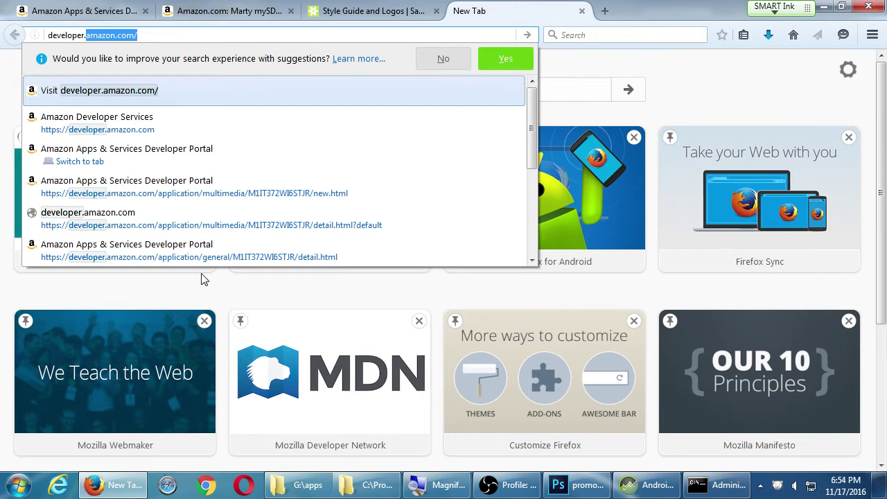
key("ctrl+a")
type("googleplay")
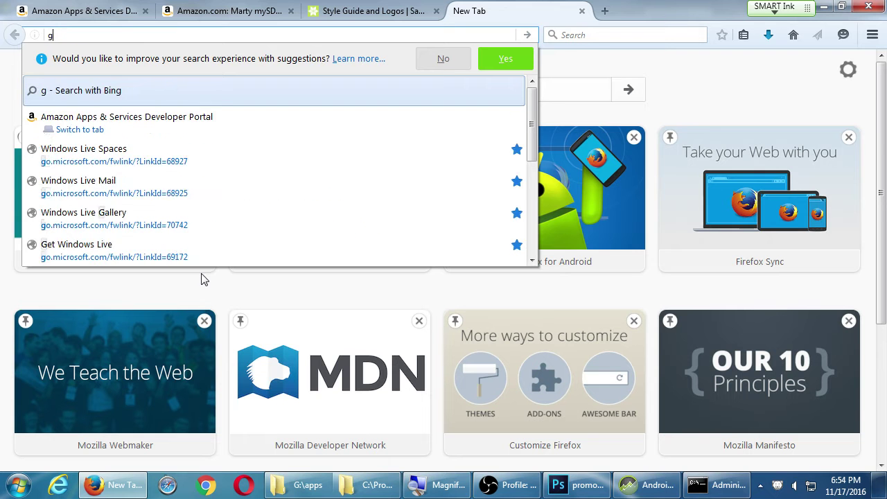
key("BackSpace")
key("BackSpace")
key("BackSpace")
key("BackSpace")
key("BackSpace")
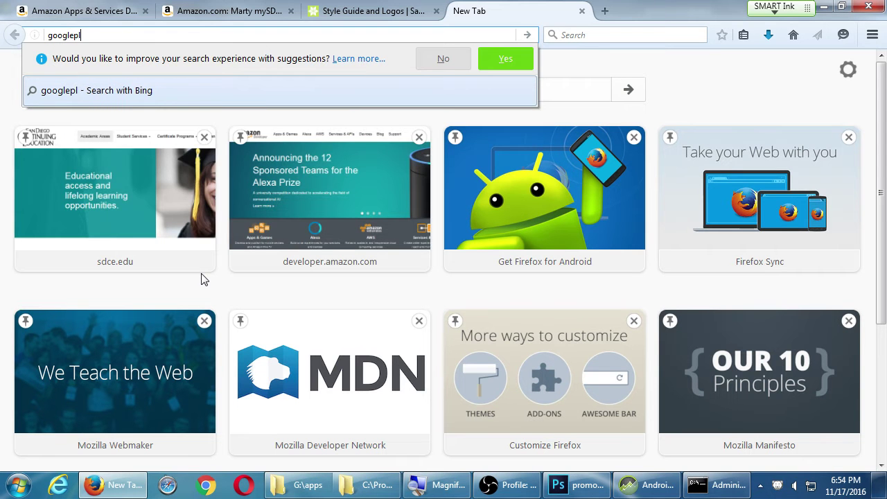
type("e")
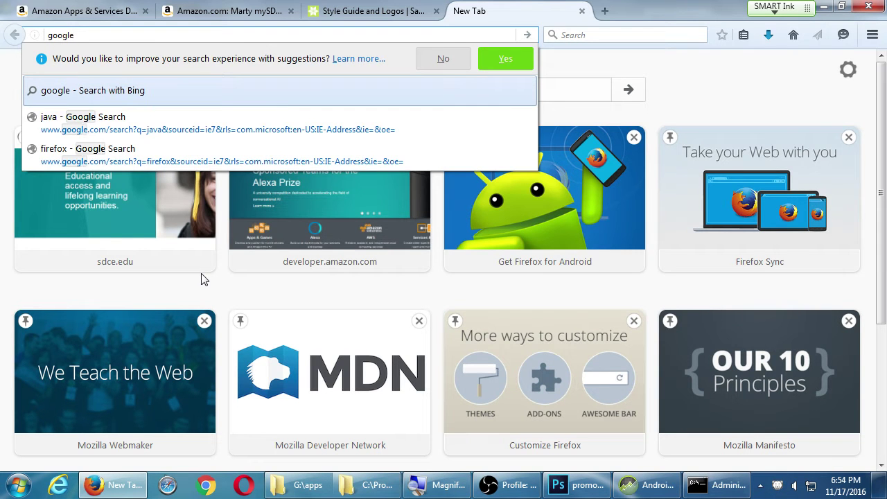
key("ctrl+a")
type("play.co")
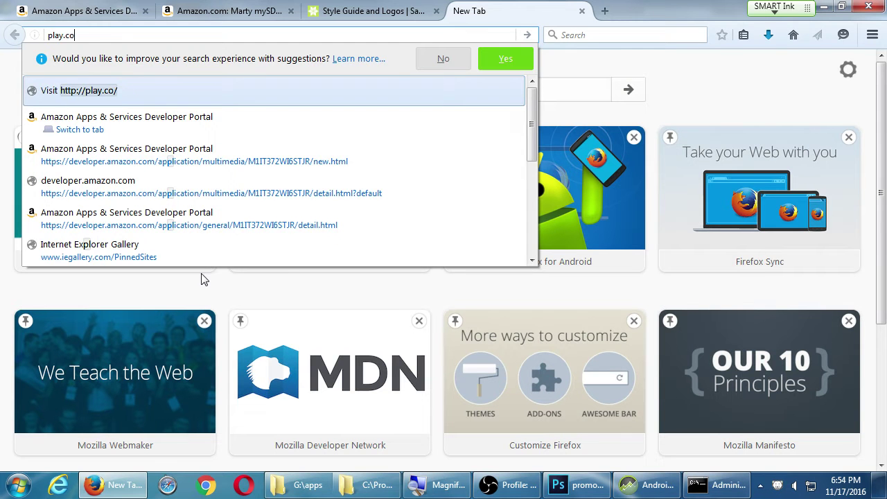
key("BackSpace")
key("BackSpace")
type("g")
key("BackSpace")
type("google.co")
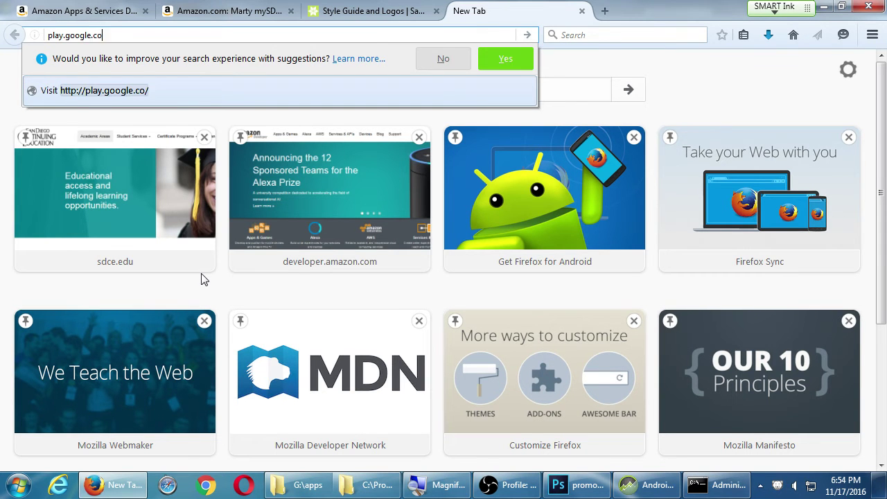
key("Return")
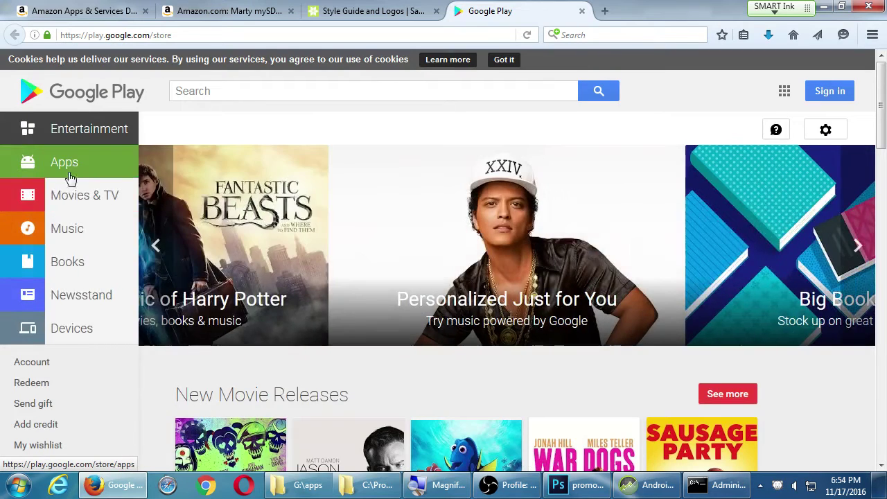
In Google Play's Apps section, search for linkedin.
left_click(75, 170)
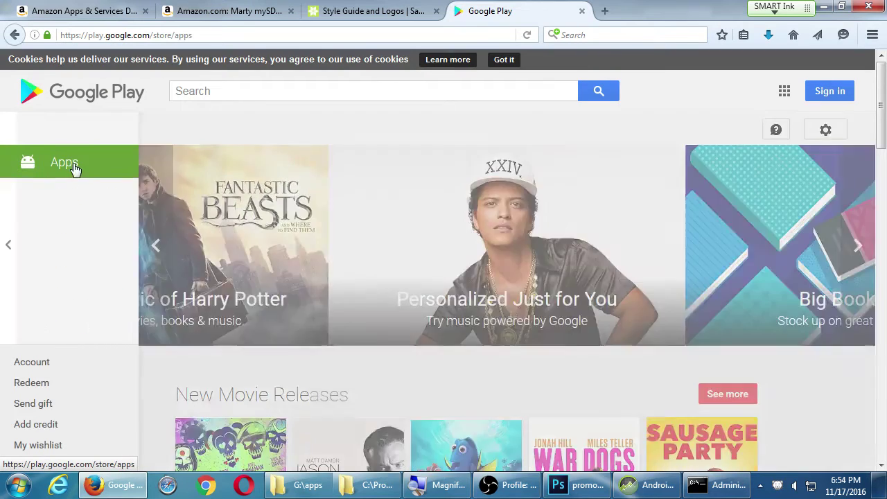
scroll(173, 269, "down", 2)
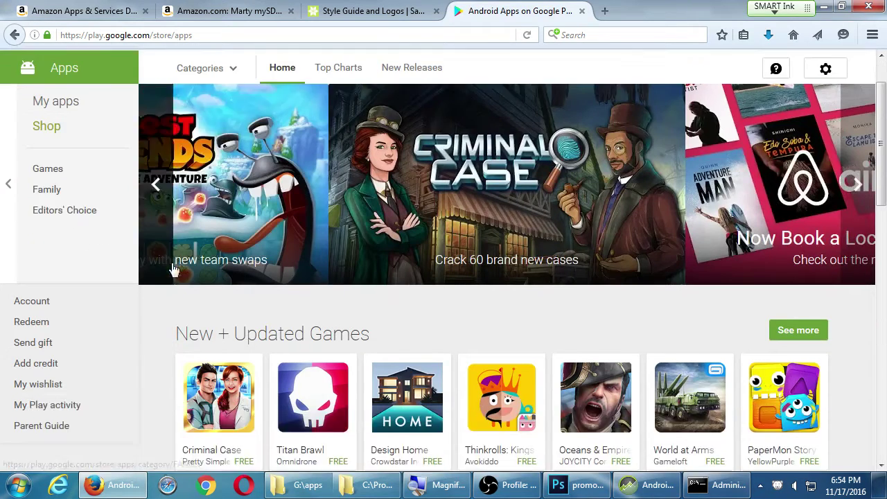
scroll(173, 269, "up", 2)
left_click(327, 89)
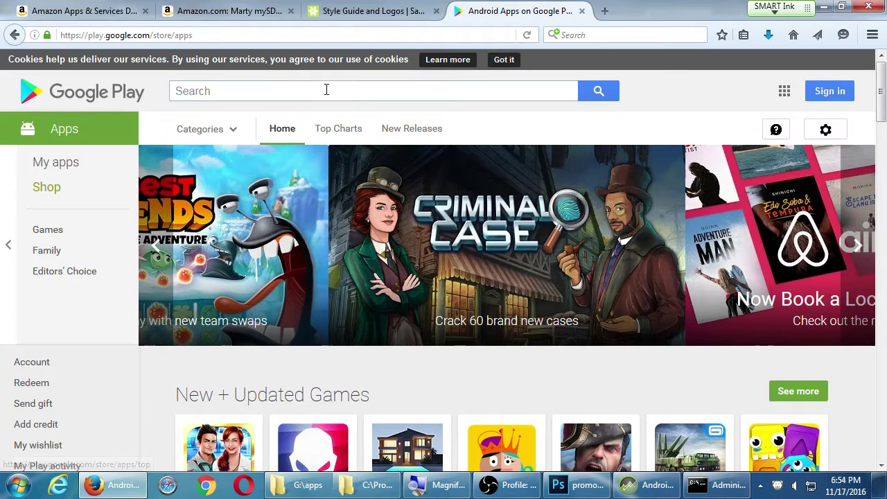
type("linkedin")
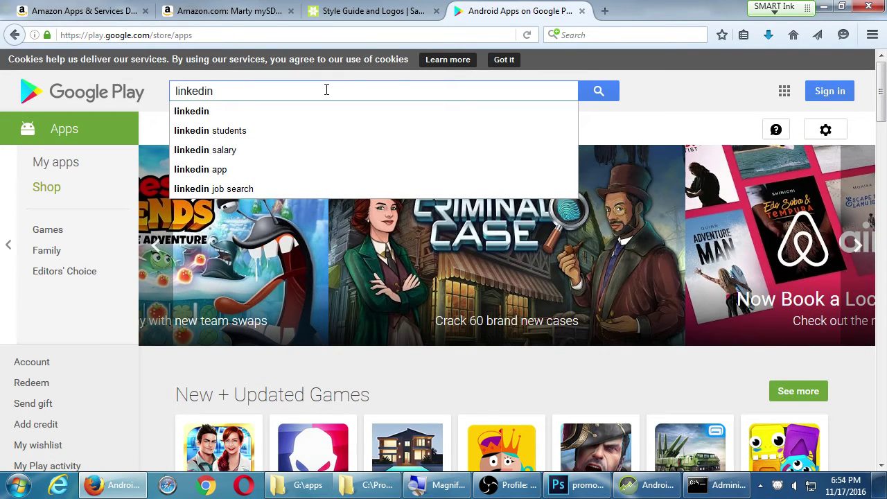
left_click(241, 113)
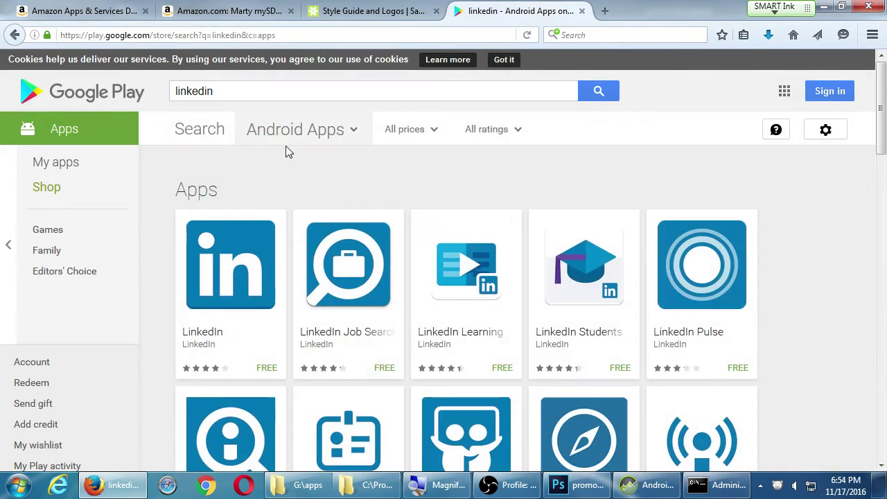
Open the LinkedIn app page, enlarge its screenshots and advance to the feed screenshot.
left_click(223, 260)
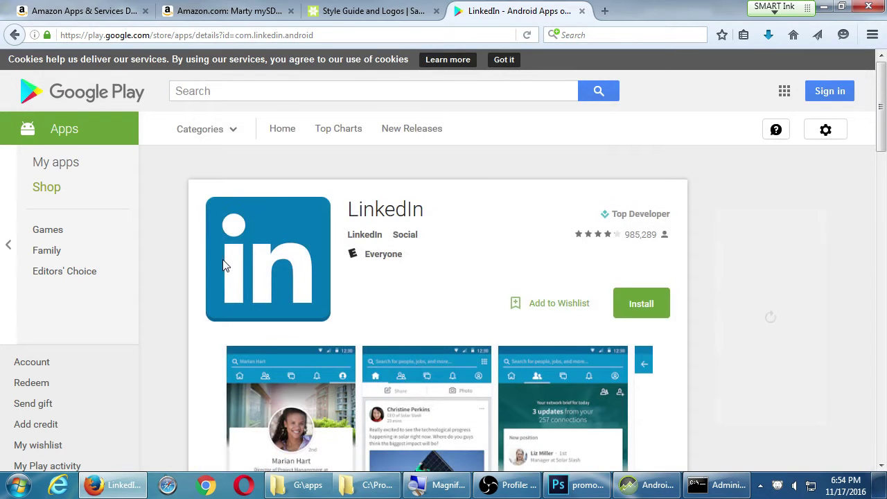
scroll(223, 263, "down", 5)
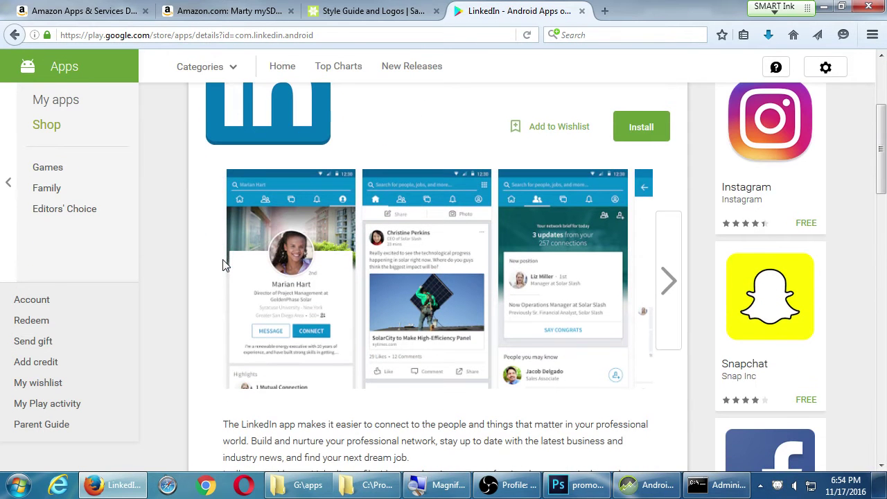
left_click(274, 242)
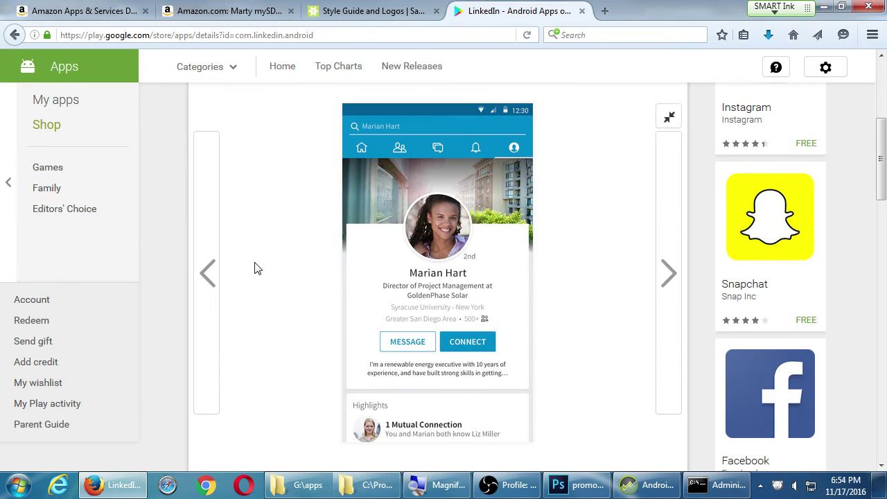
left_click(670, 284)
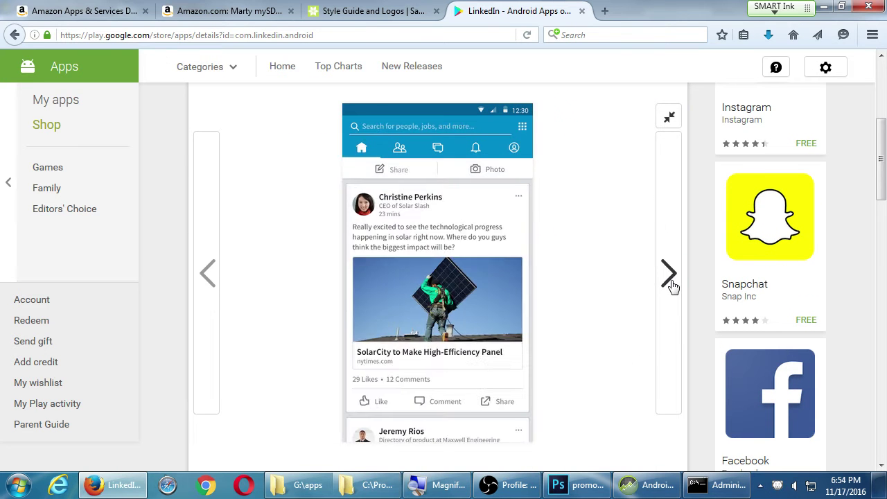
Open the Snapchat app's Google Play page and dismiss the Reader View tip.
left_click(724, 246)
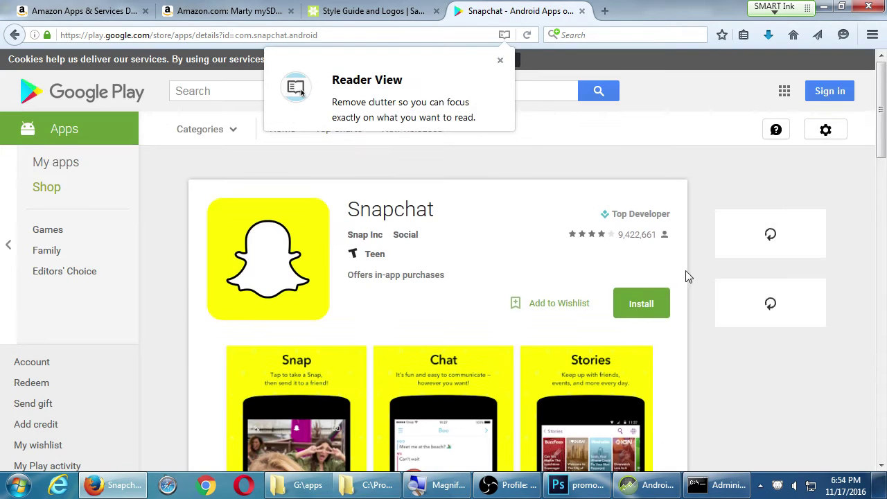
scroll(502, 333, "down", 4)
scroll(501, 173, "up", 1)
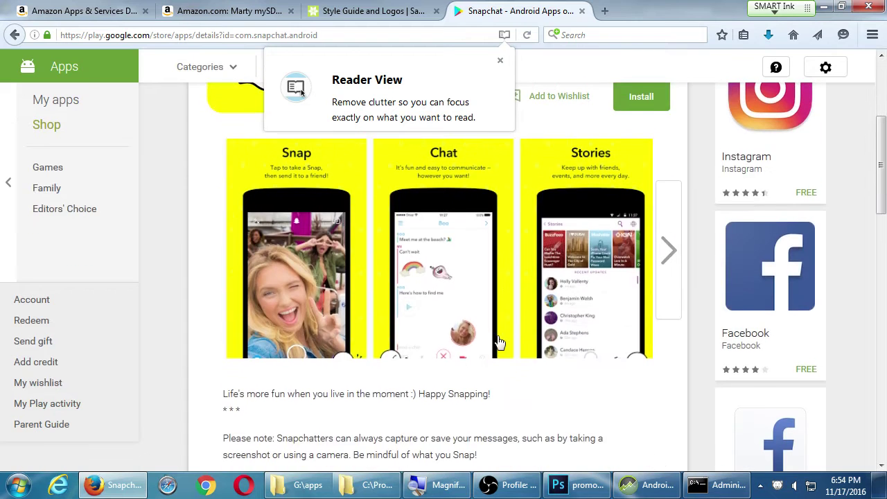
left_click(500, 61)
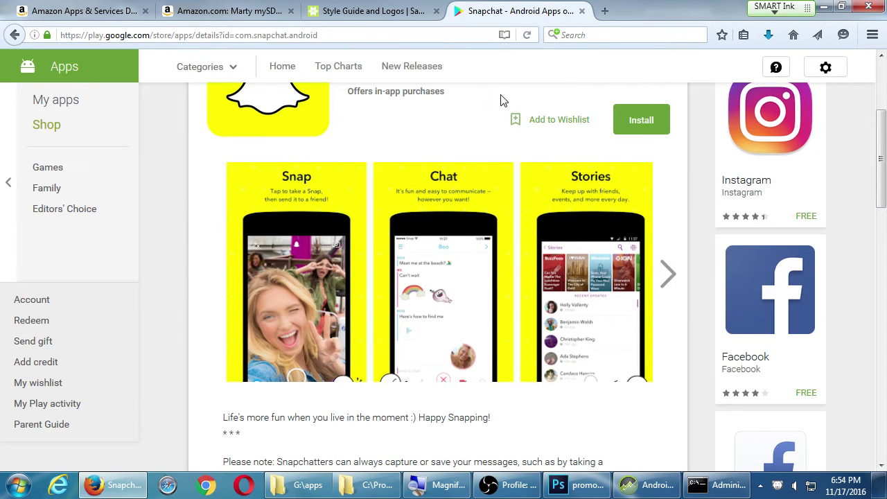
Enlarge the Snapchat screenshots and advance past Chat to the full Stories screenshot.
left_click(302, 257)
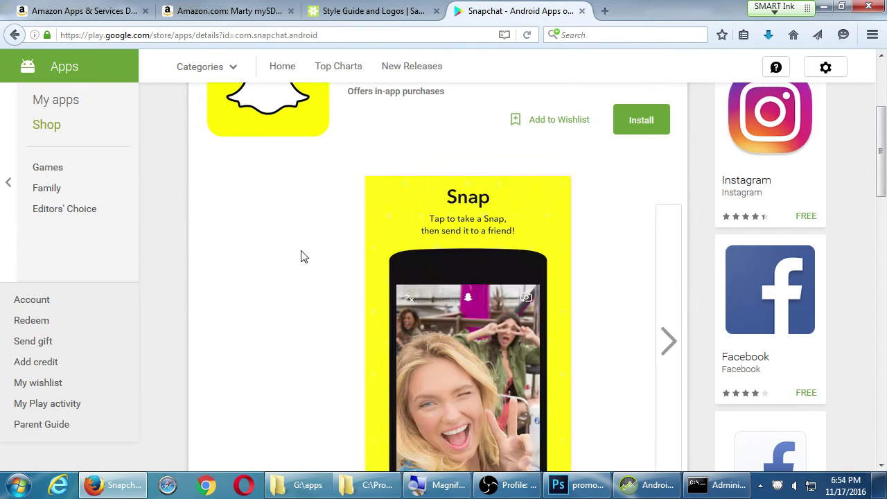
scroll(301, 263, "down", 2)
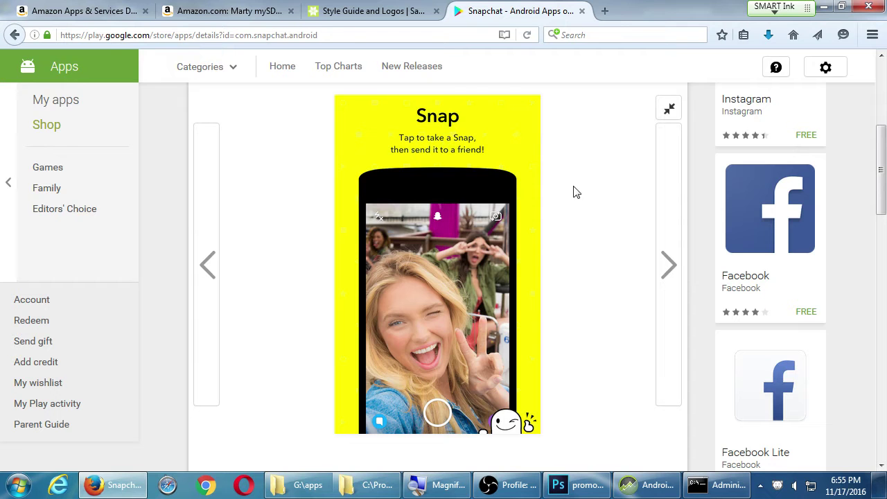
left_click(667, 226)
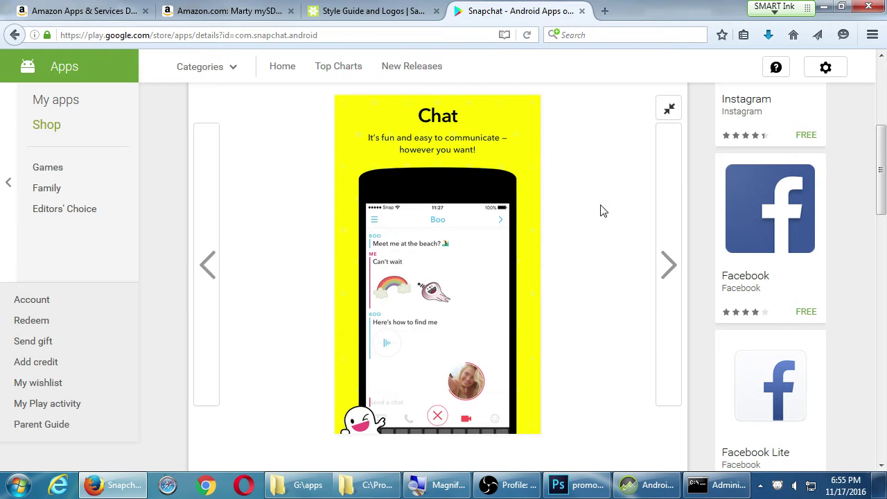
left_click(667, 253)
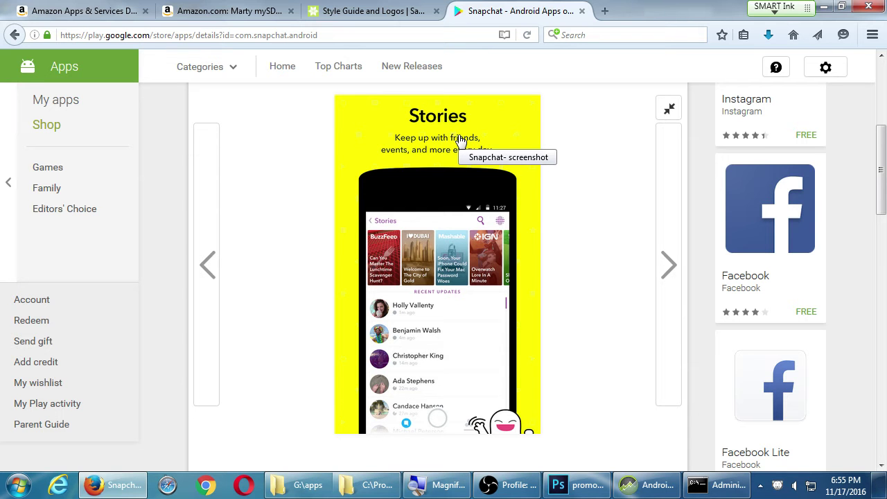
scroll(593, 181, "down", 2)
scroll(593, 181, "up", 2)
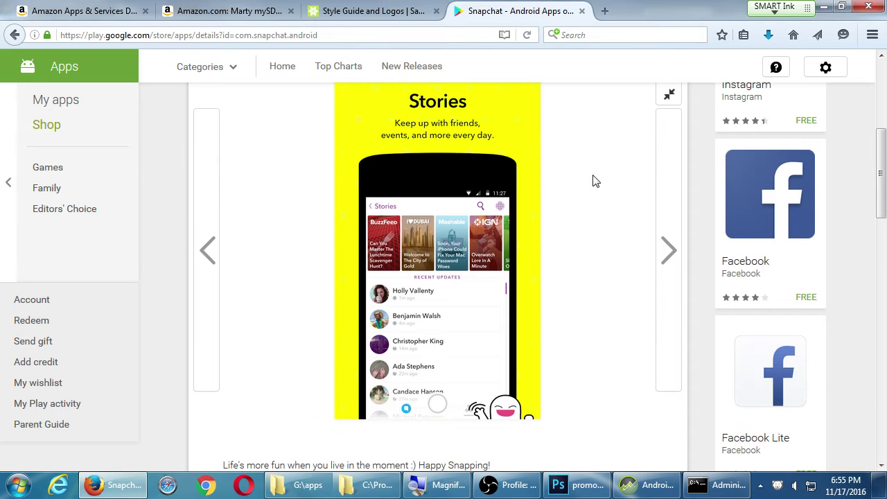
scroll(416, 194, "up", 1)
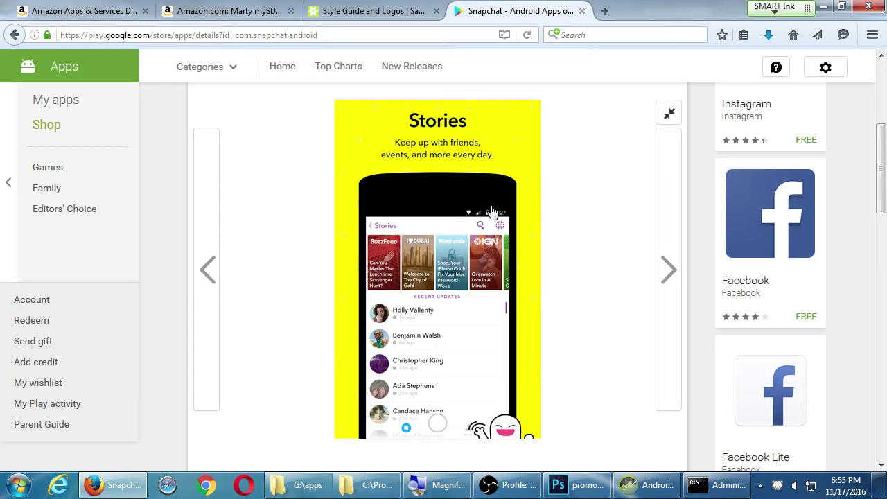
left_click(604, 10)
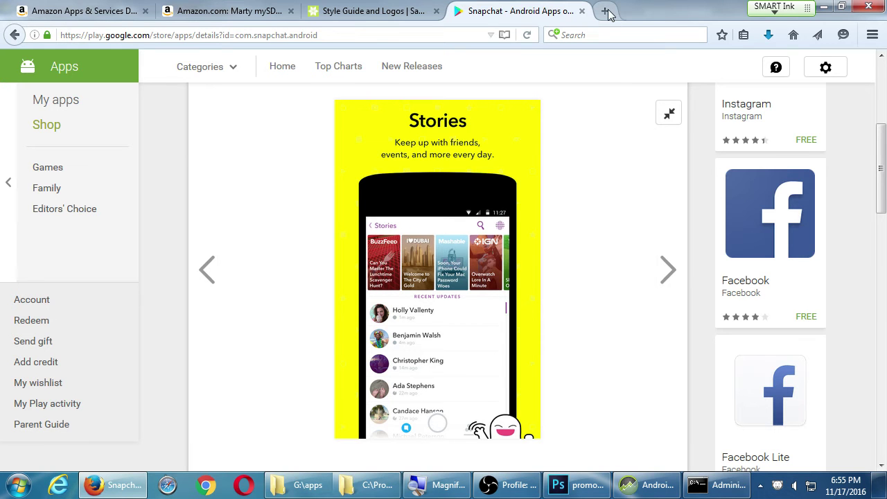
Search Bing images for 'moto e graphic template'.
type("m")
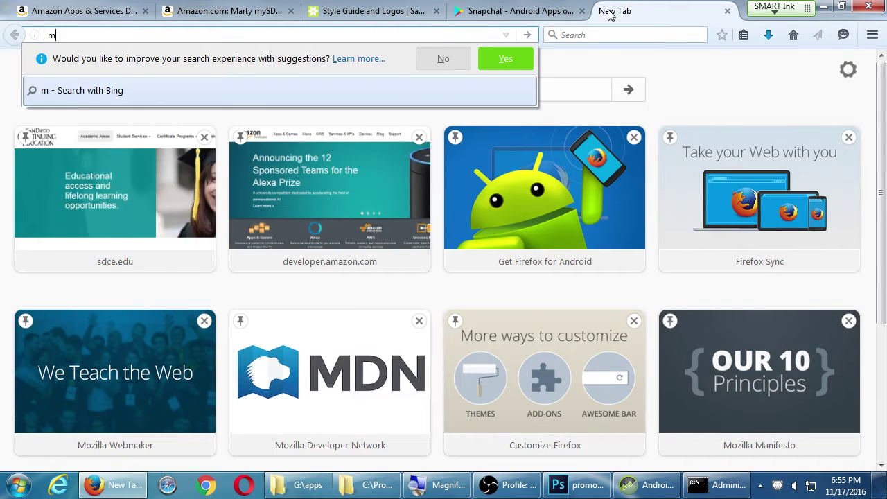
type("otoro")
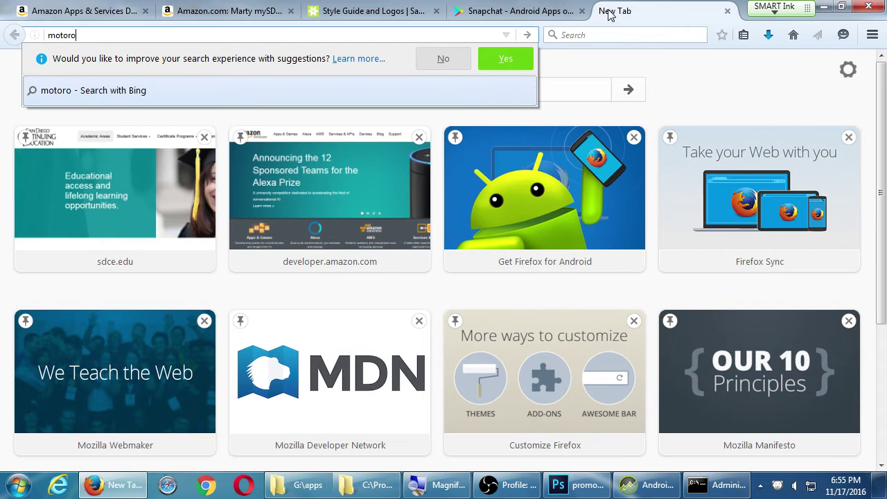
key("BackSpace")
key("BackSpace")
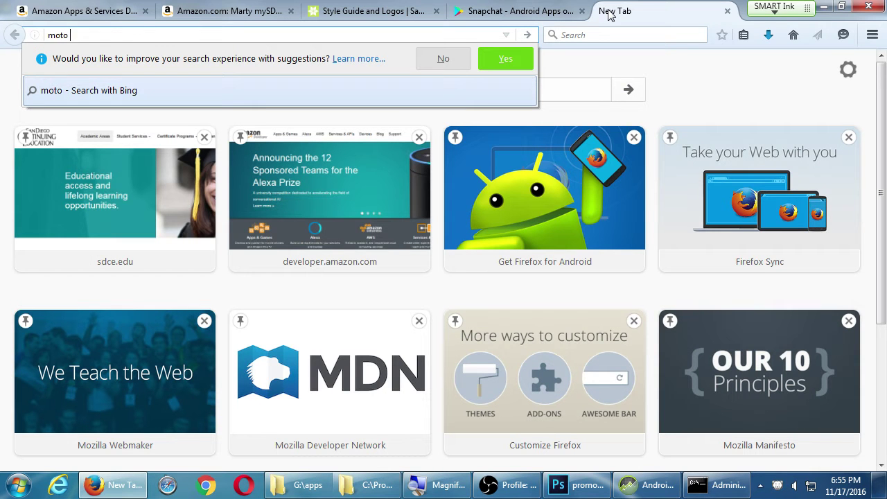
type("e graphic templ")
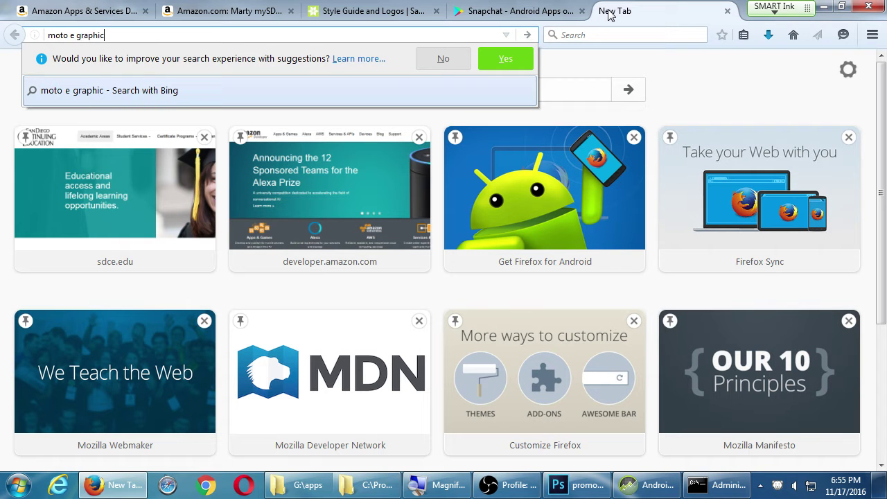
type("ate")
key("Return")
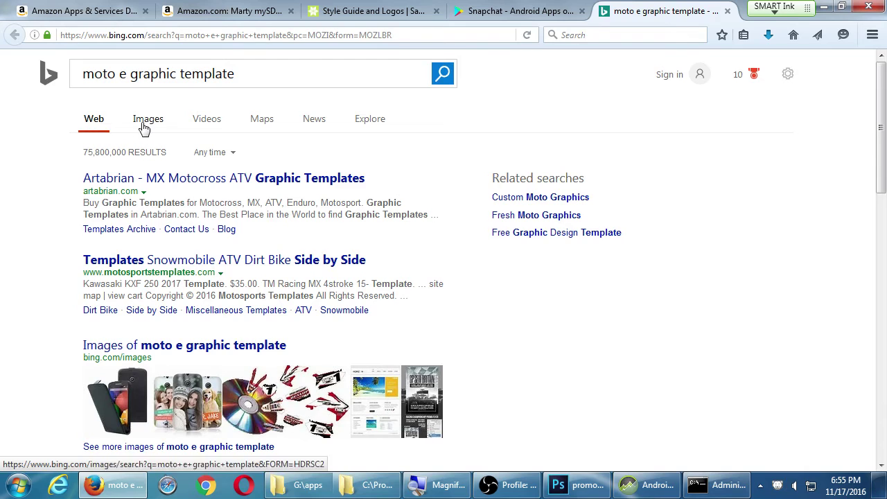
left_click(143, 128)
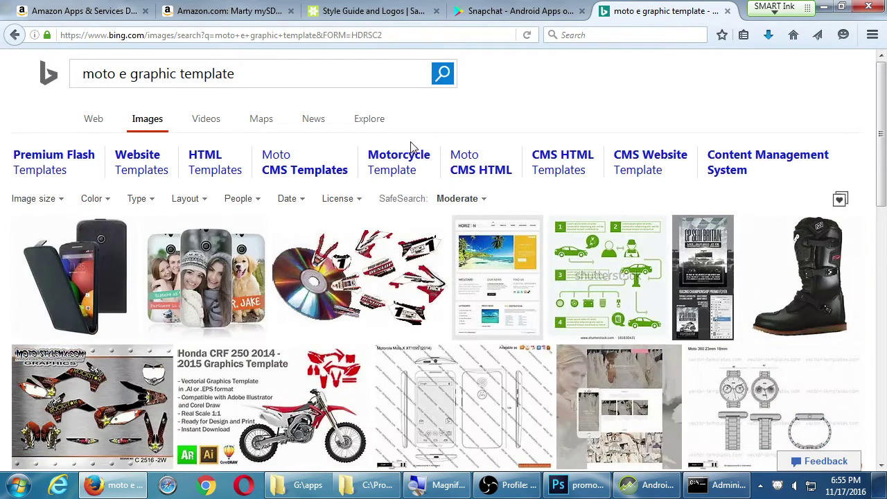
scroll(412, 149, "down", 1)
scroll(154, 267, "down", 7)
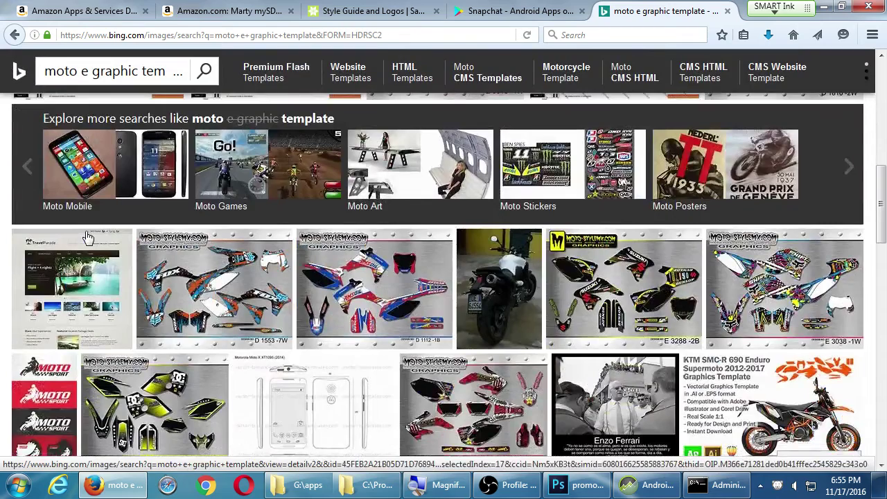
scroll(88, 238, "down", 5)
scroll(88, 237, "up", 2)
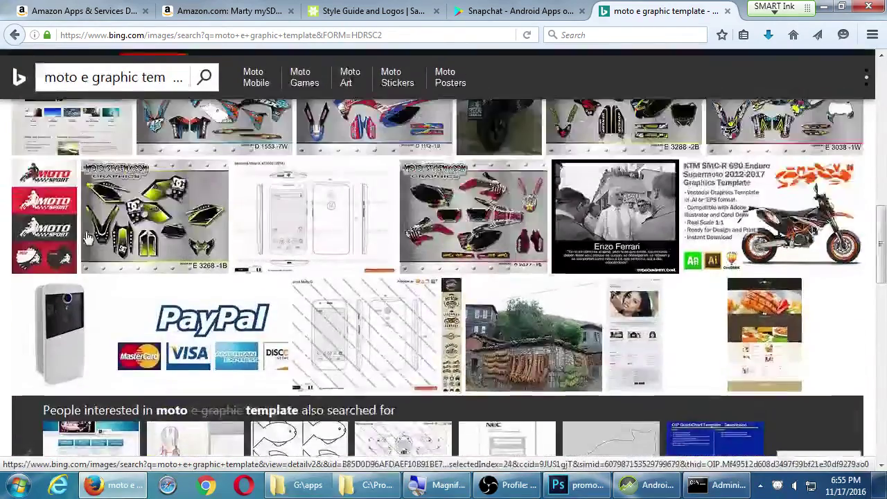
scroll(88, 238, "up", 6)
scroll(125, 331, "down", 1)
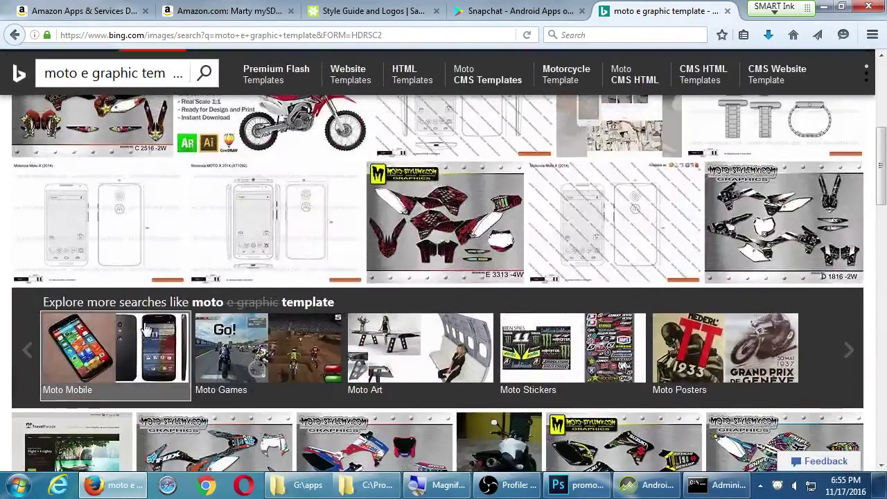
Refine to Moto Mobile images, view the moto e photo, then return to the Snapchat tab.
left_click(145, 330)
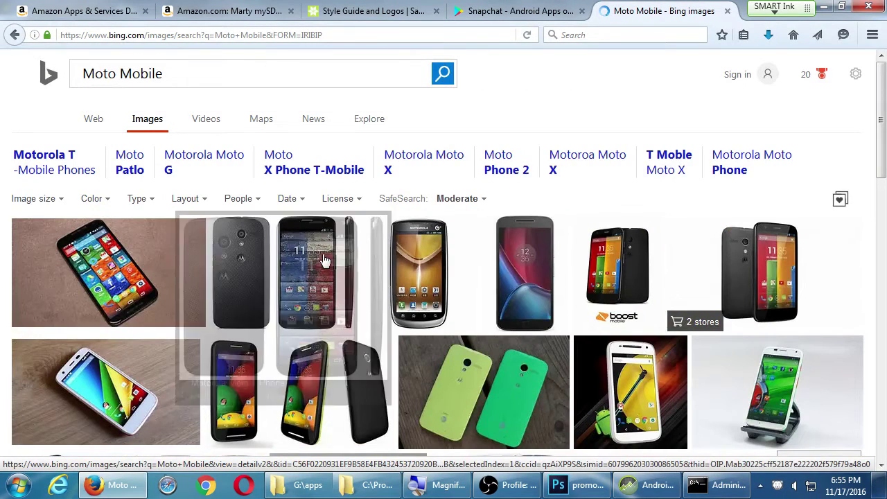
left_click(303, 256)
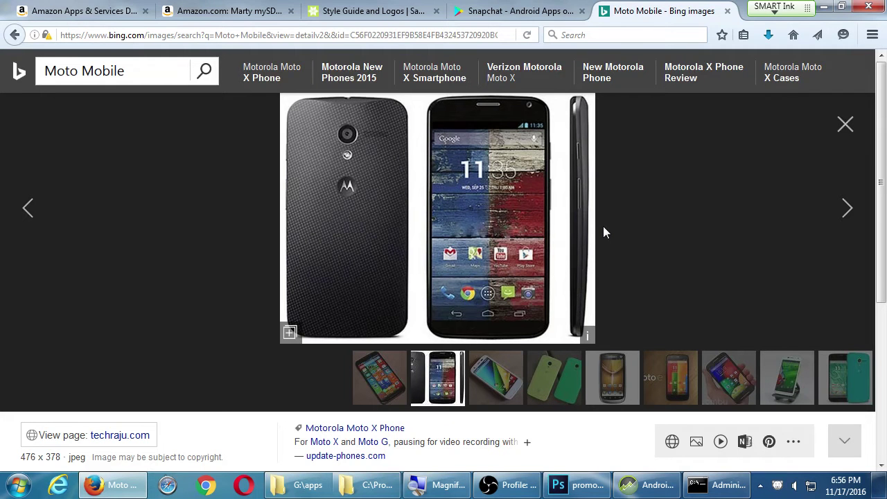
left_click(675, 383)
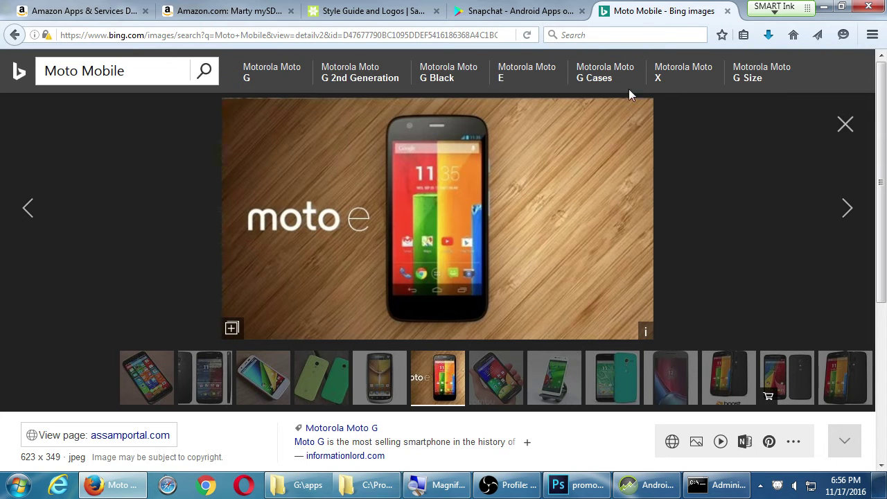
left_click(537, 16)
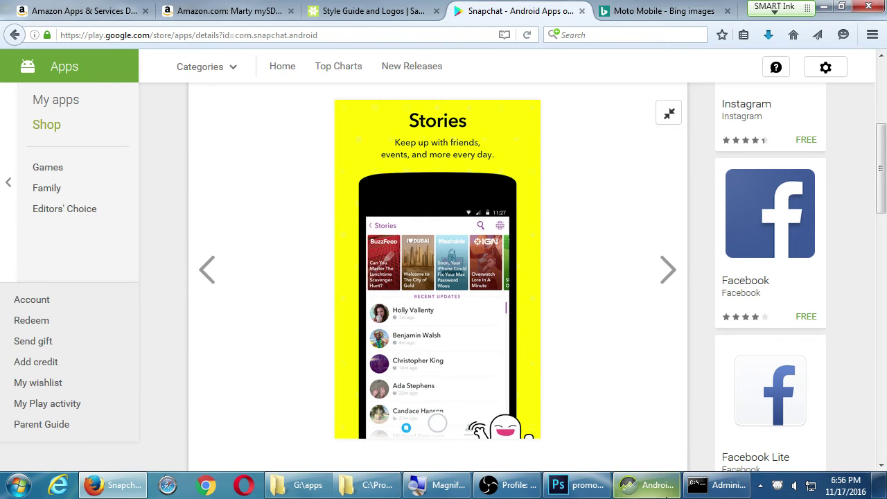
Review the command prompt build log, then check the root of drive G in Explorer.
left_click(704, 489)
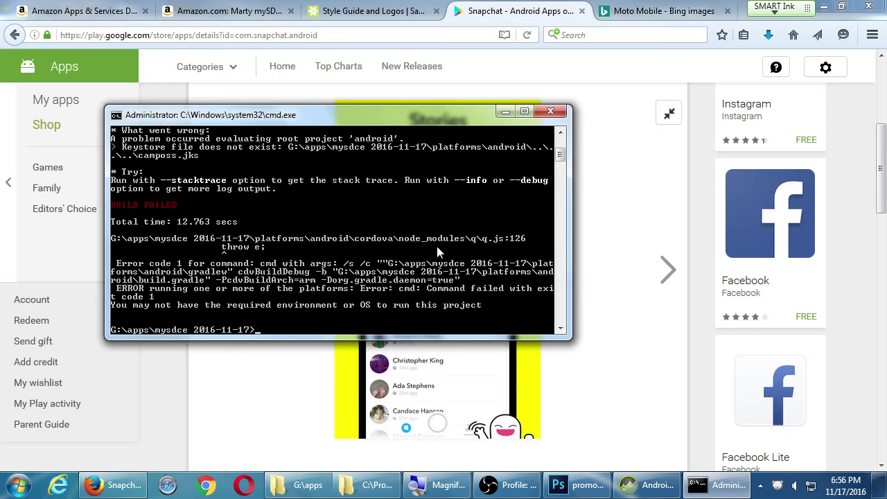
scroll(437, 251, "up", 1)
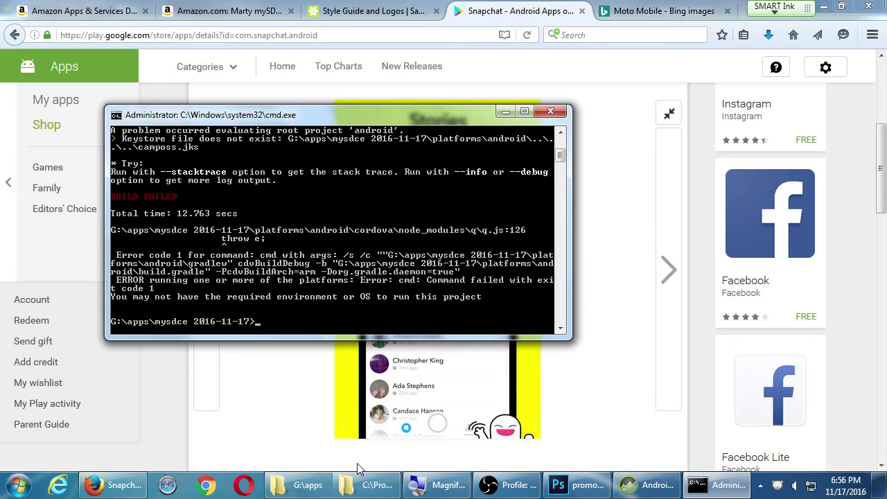
left_click(374, 485)
left_click(298, 485)
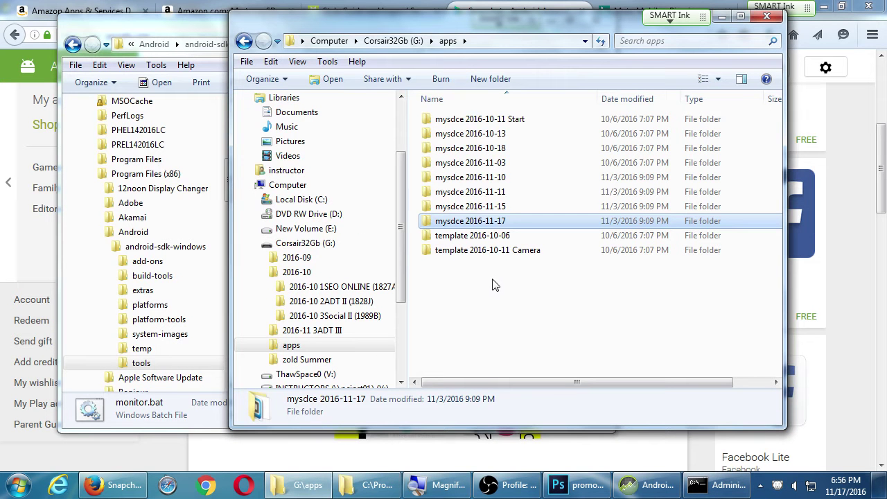
left_click(393, 41)
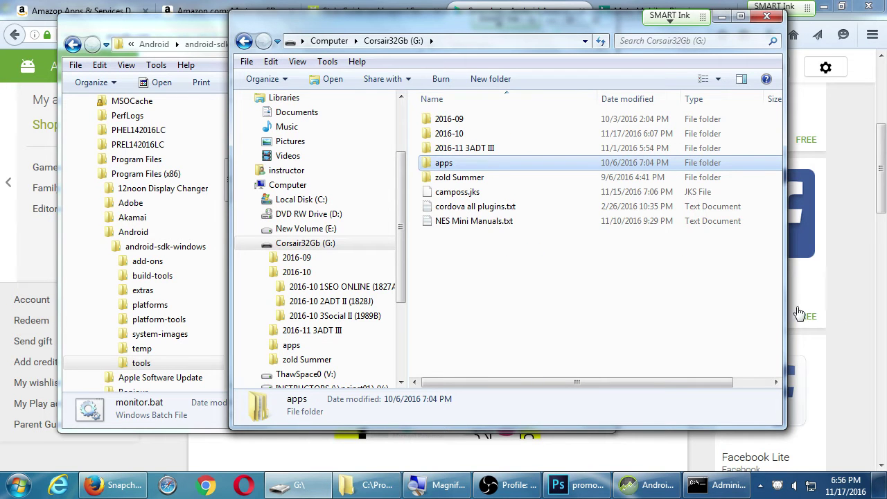
Bring the failed build output back and move and enlarge the Command Prompt window.
left_click(717, 488)
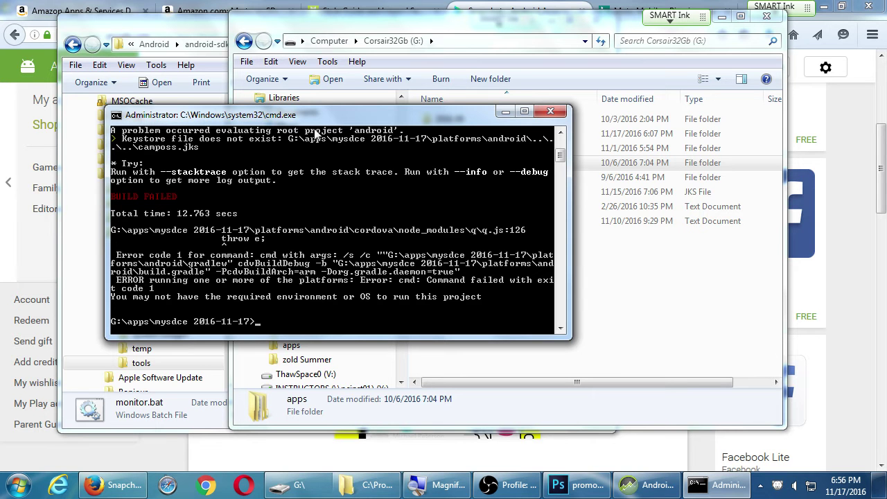
left_click_drag(310, 123, 288, 129)
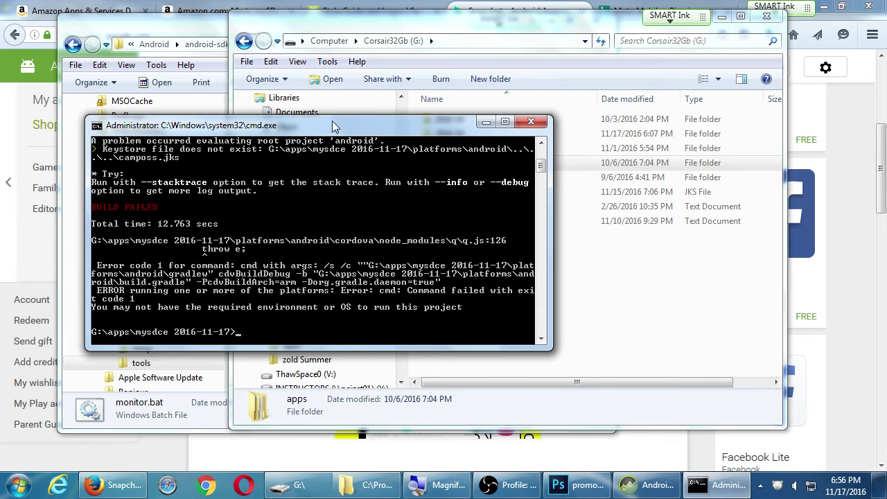
left_click_drag(336, 116, 396, 2)
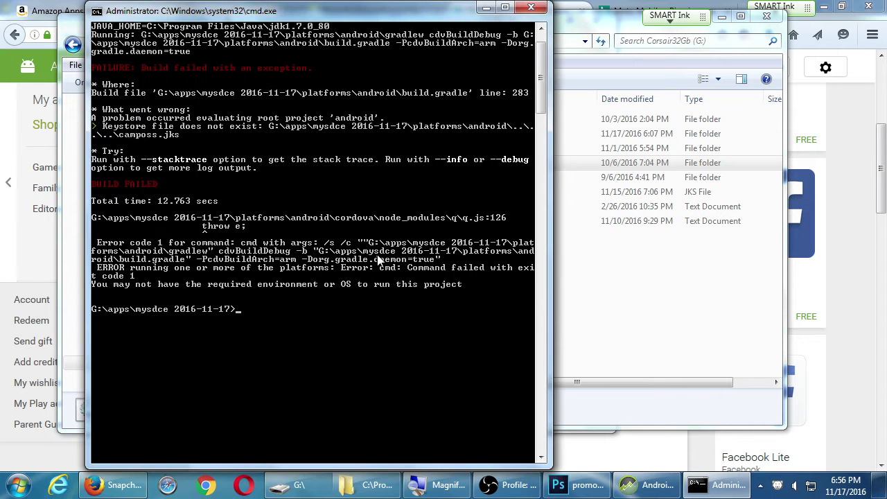
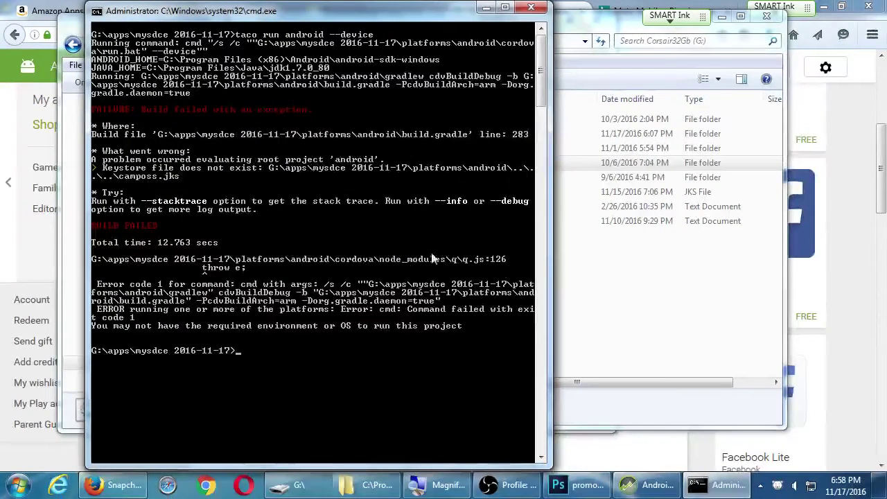
Open the apps\mysdce 2016-11-17 project folder and inspect package.json in Notepad++, then close it.
left_click(568, 284)
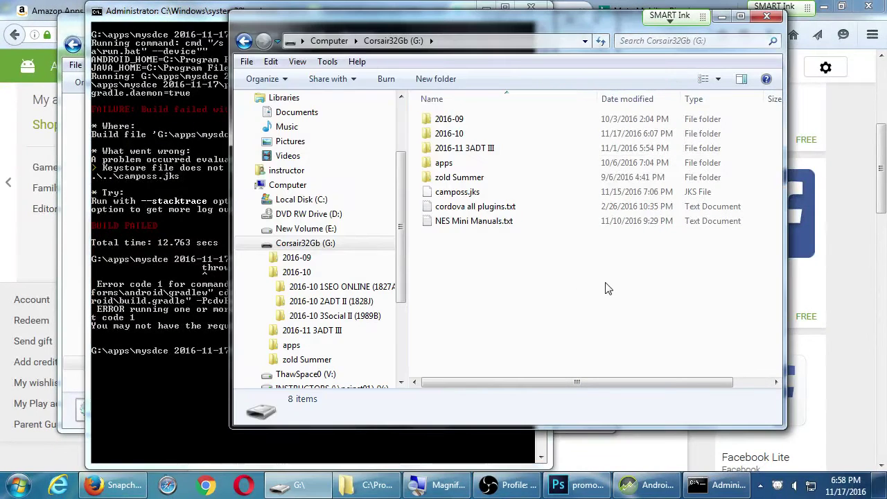
double_click(447, 162)
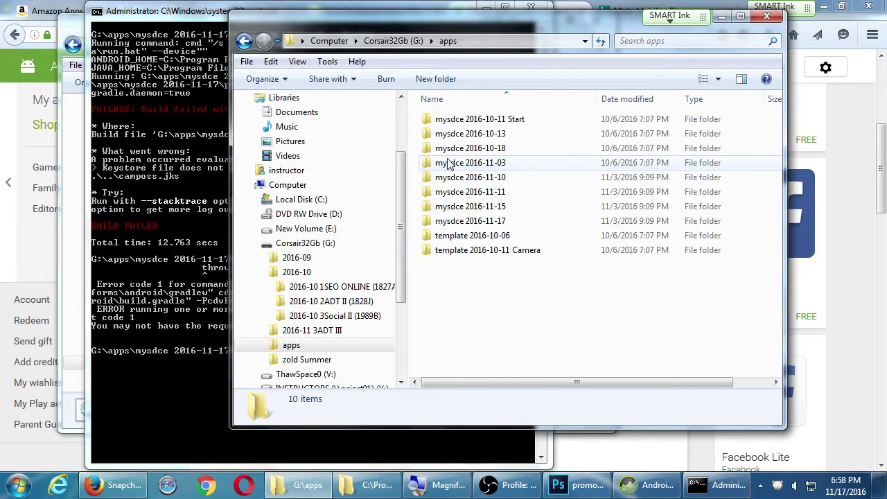
double_click(501, 222)
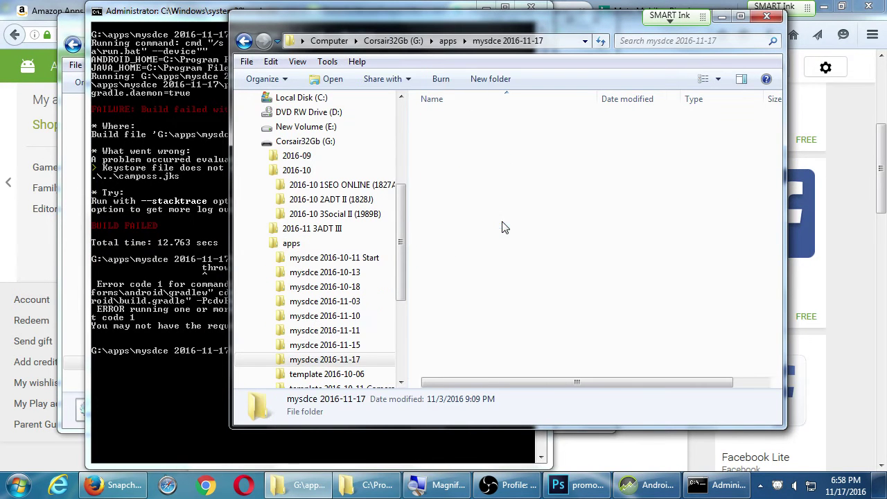
right_click(461, 221)
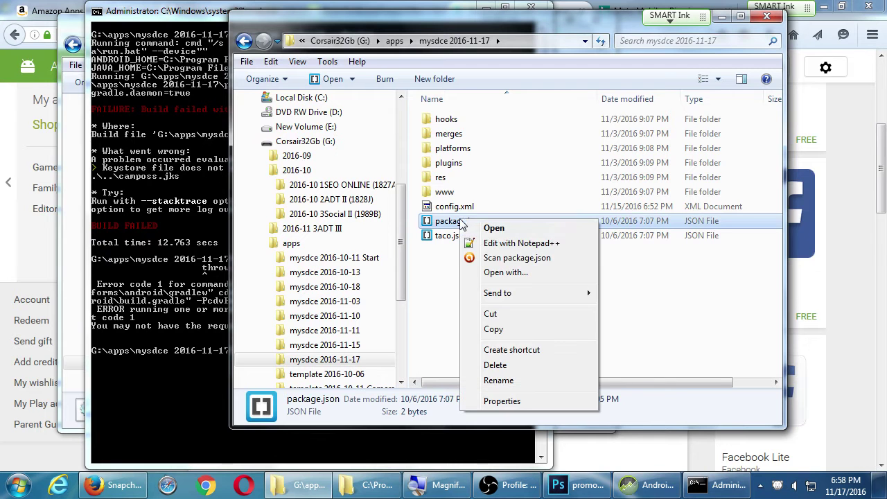
left_click(494, 242)
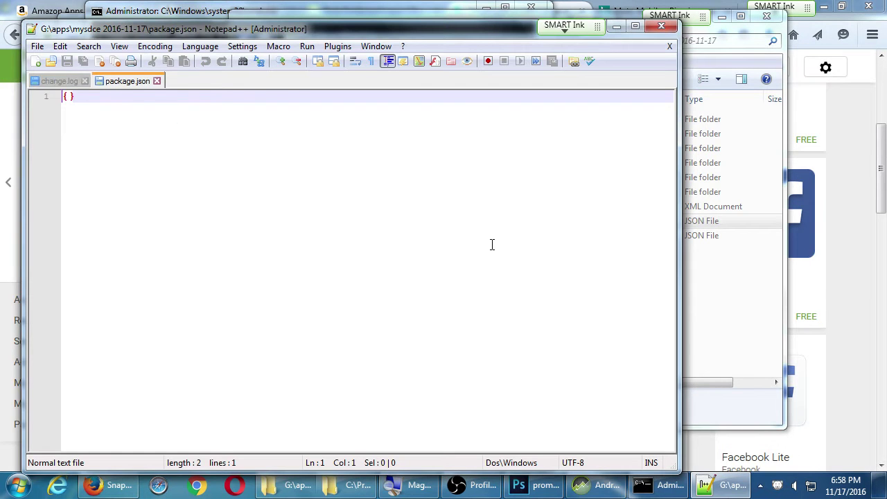
key("ctrl+w")
Inspect taco.json in Notepad++ and close it, returning to the project folder.
left_click(707, 291)
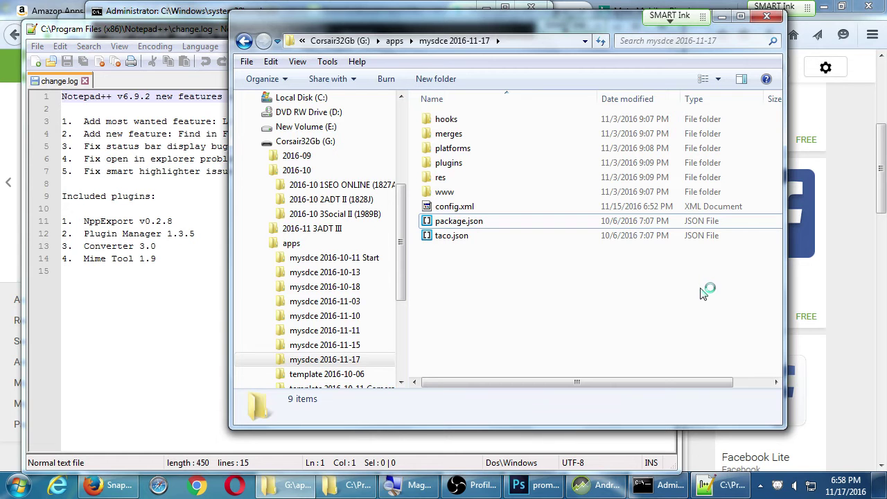
left_click(463, 237)
right_click(461, 237)
left_click(479, 260)
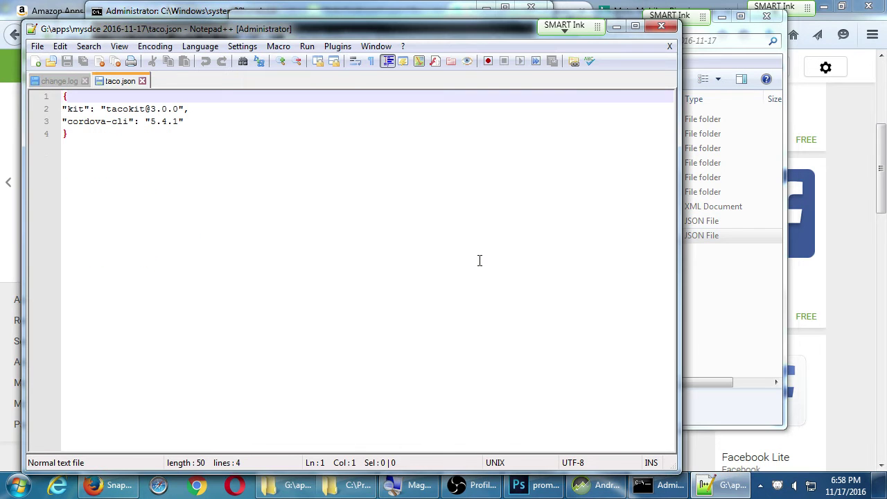
key("ctrl+w")
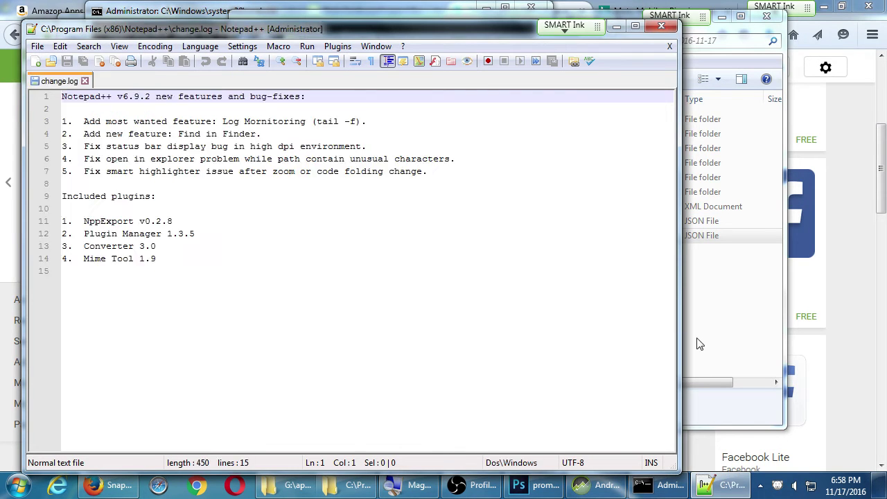
left_click(697, 342)
Go into platforms\android and review build.gradle in Notepad++, then close it.
double_click(454, 149)
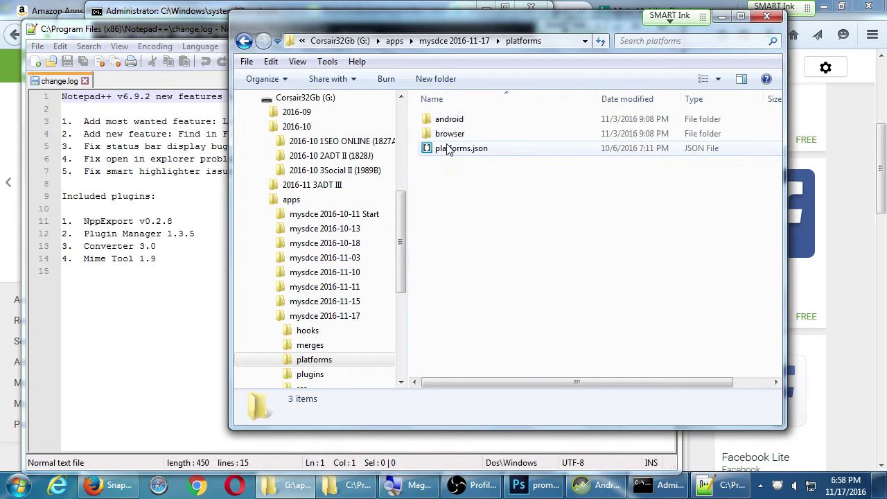
double_click(444, 121)
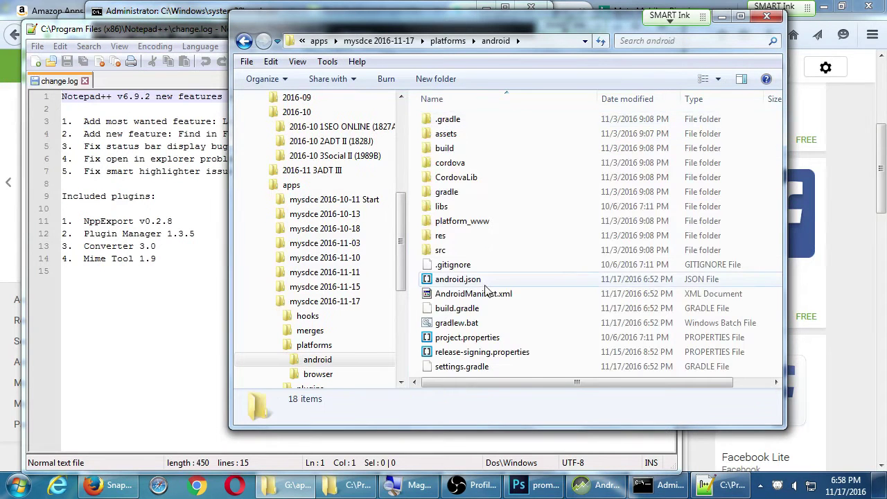
right_click(454, 308)
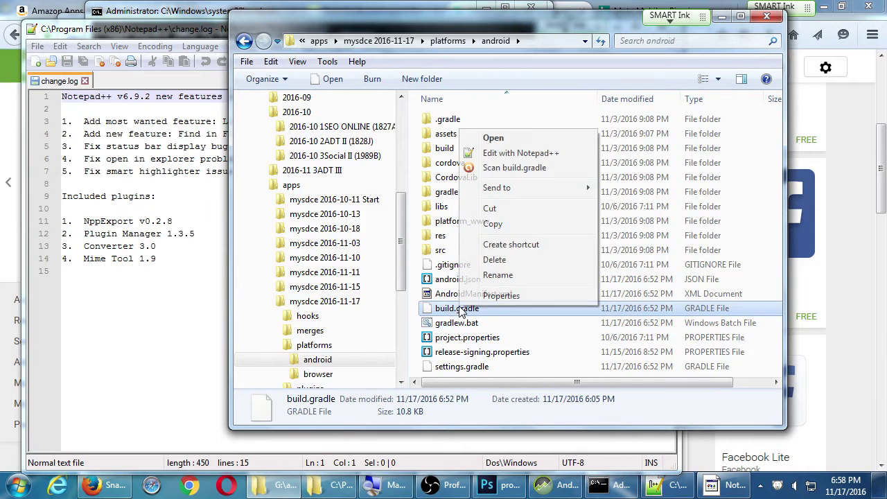
left_click(512, 151)
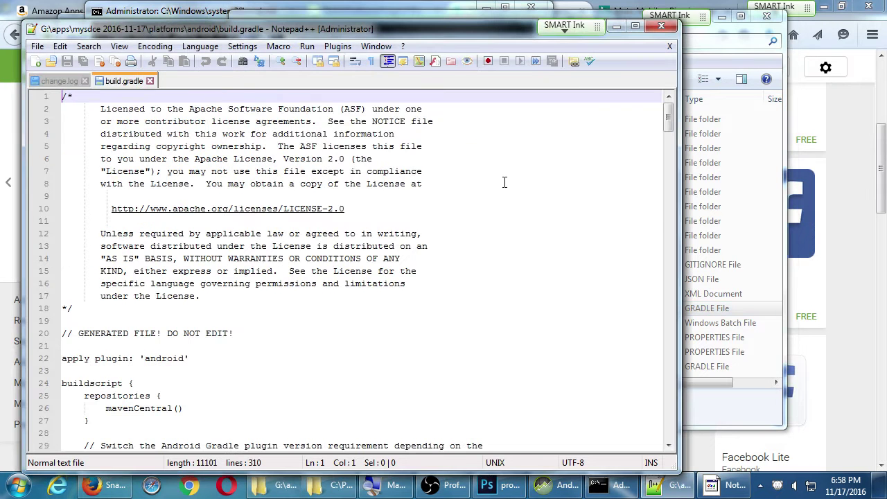
scroll(489, 214, "down", 2)
key("ctrl+w")
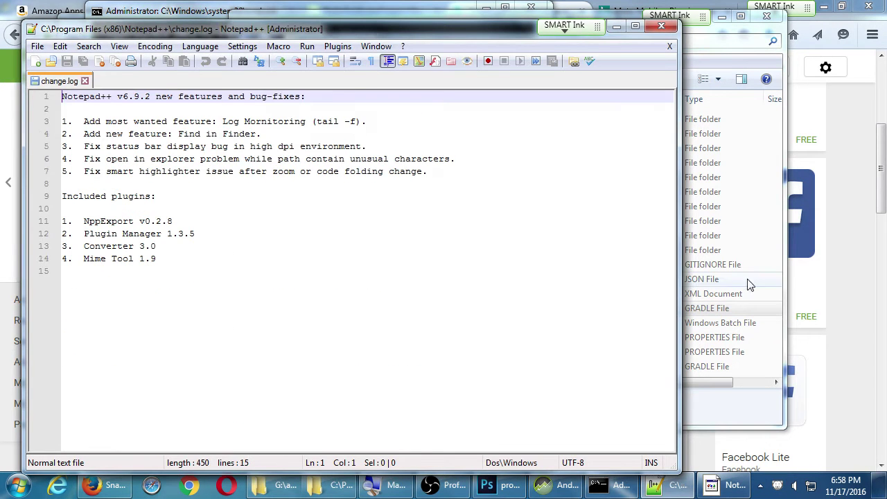
left_click(714, 250)
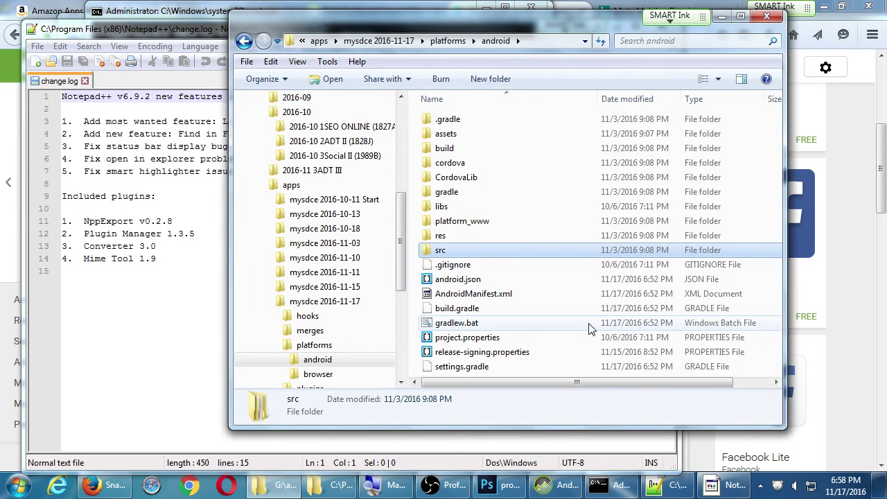
Enlarge the Explorer window, review release-signing.properties in Notepad++, then close Notepad++.
left_click_drag(521, 430, 535, 496)
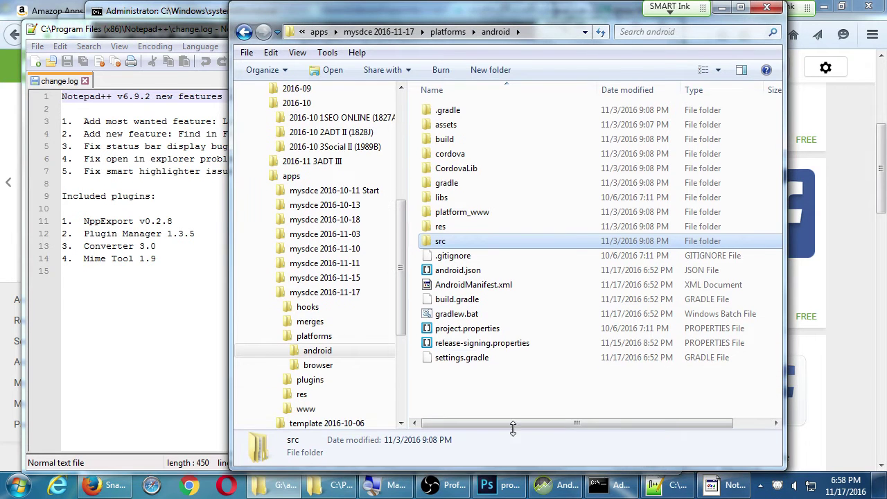
left_click(475, 344)
right_click(476, 345)
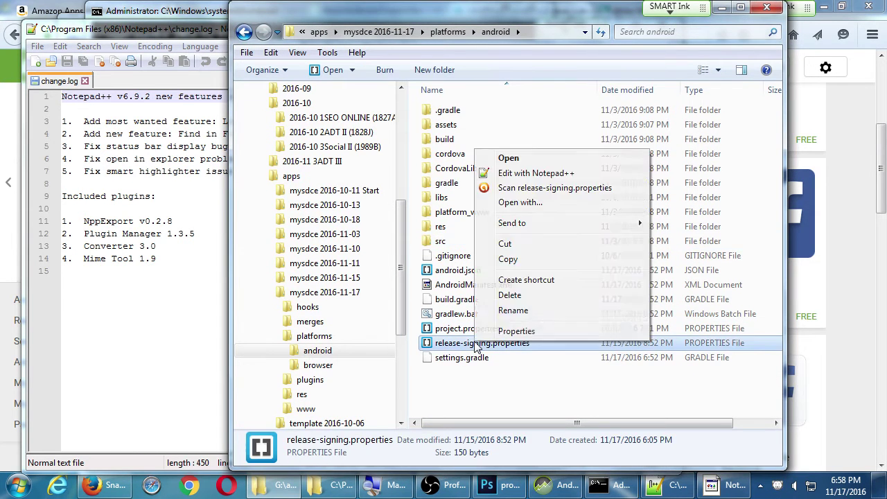
left_click(530, 173)
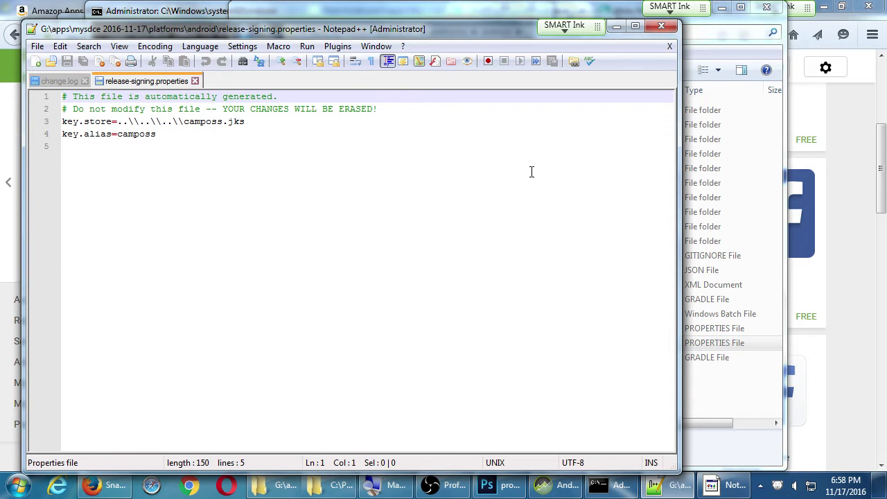
left_click(661, 26)
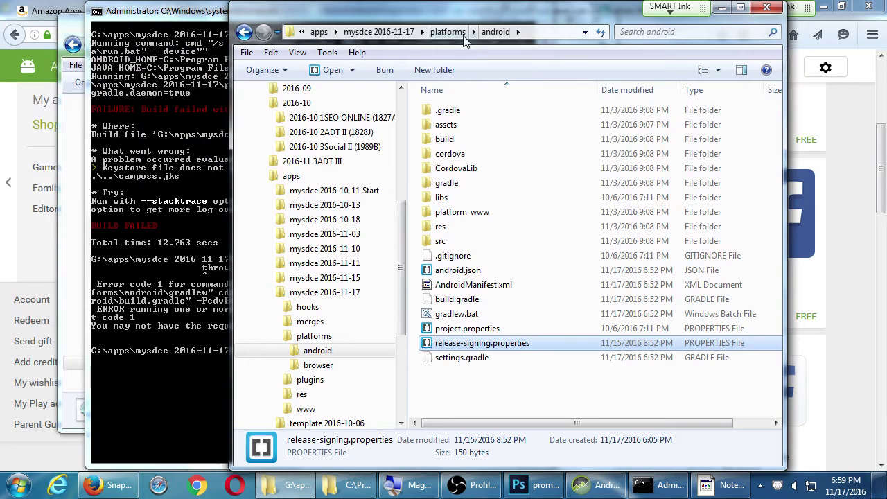
left_click(198, 144)
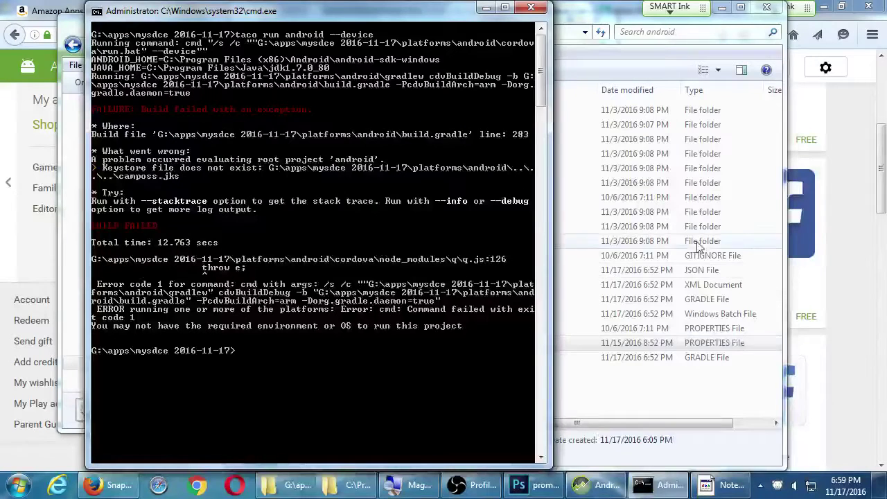
left_click(684, 240)
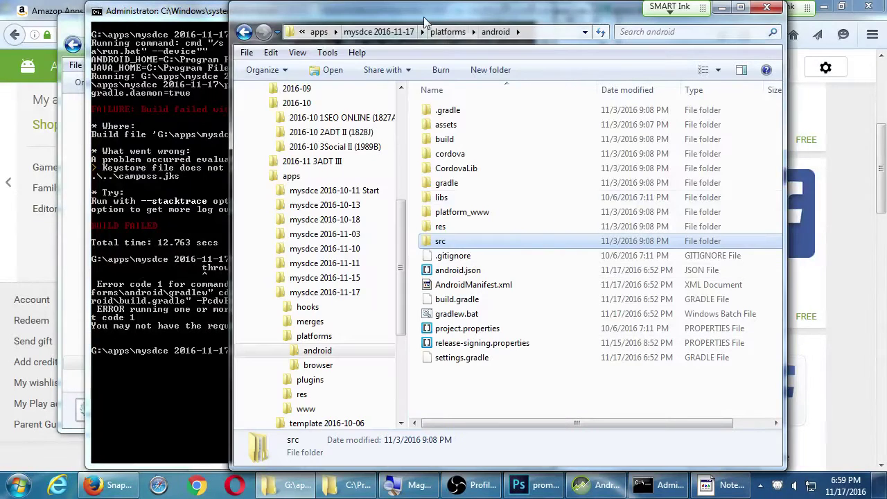
left_click(384, 31)
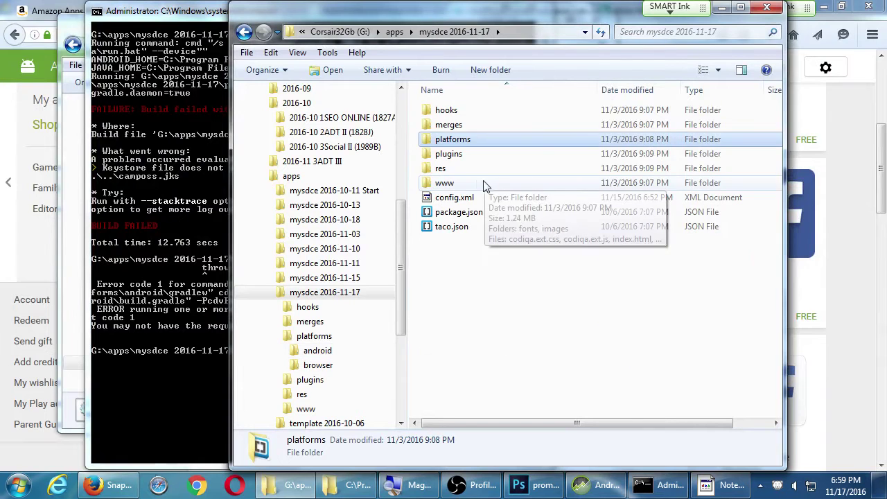
double_click(431, 139)
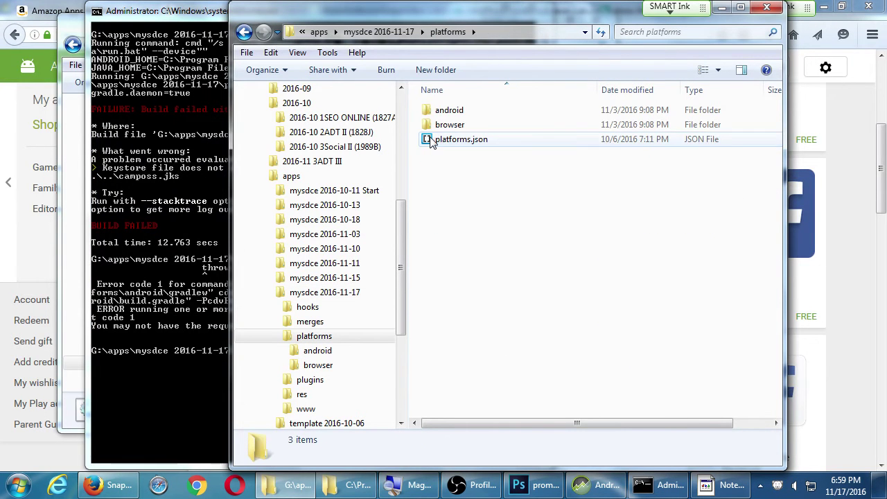
double_click(442, 114)
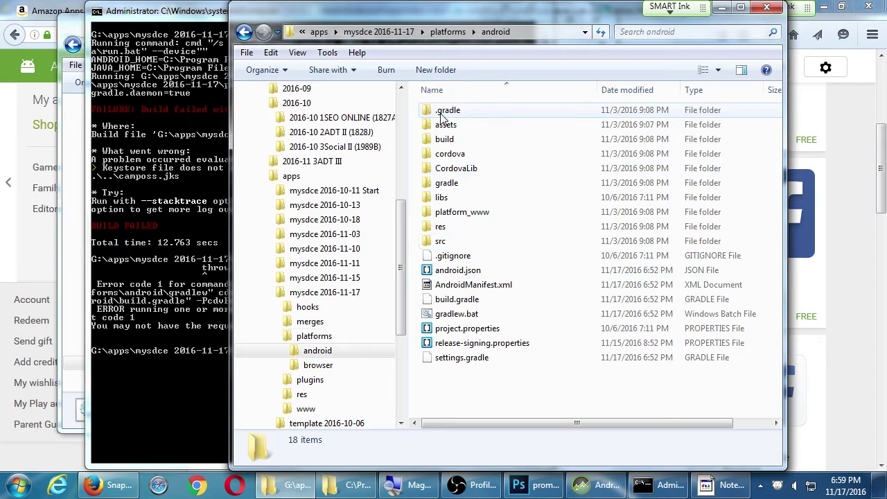
left_click(478, 343)
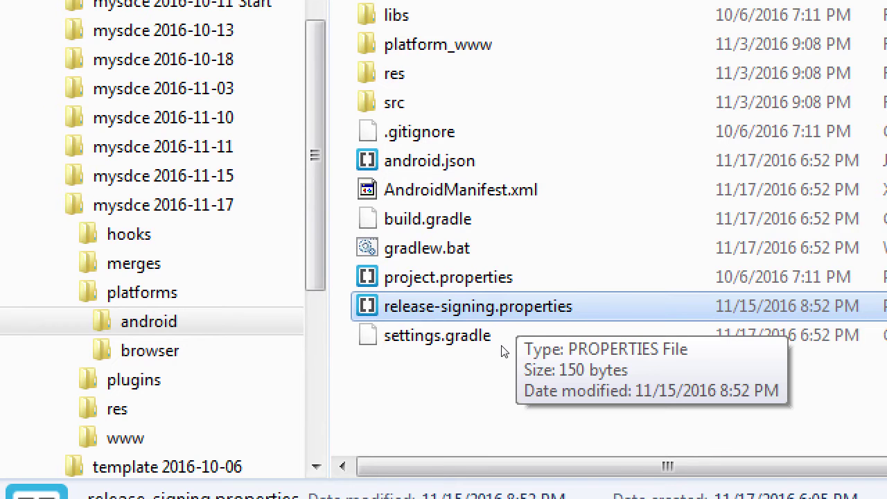
key("shift+F10")
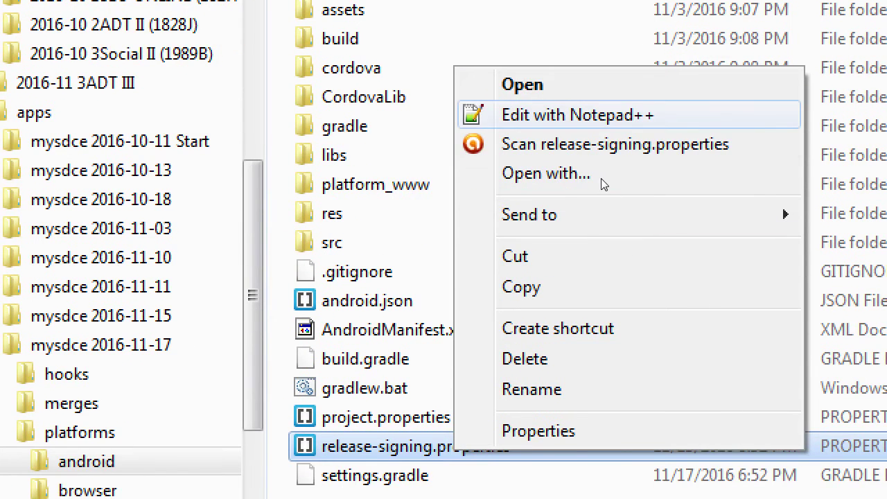
key("Return")
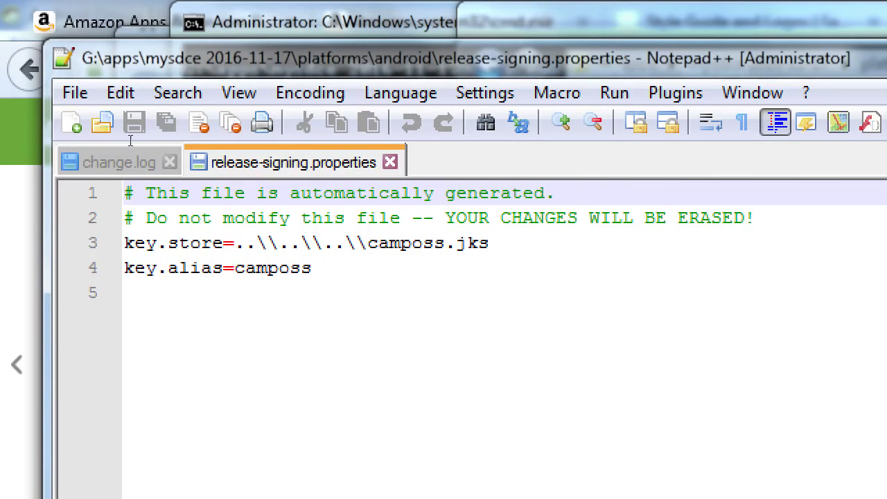
left_click(177, 242)
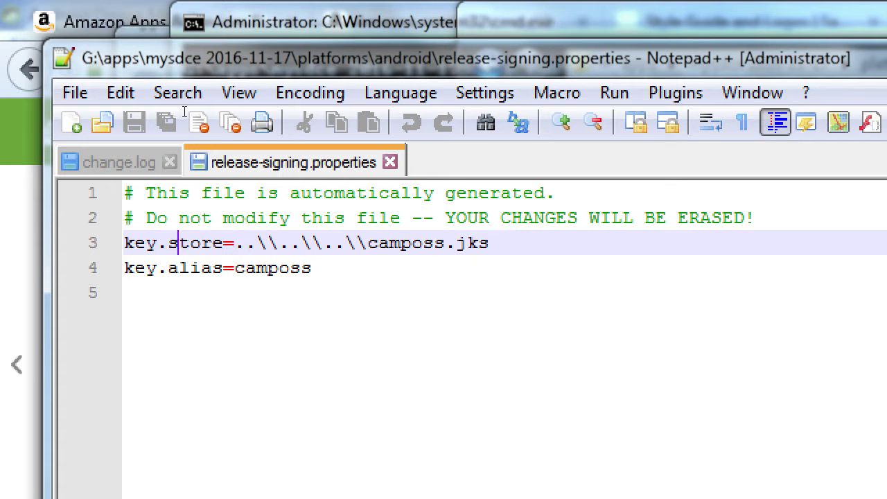
key("ctrl+w")
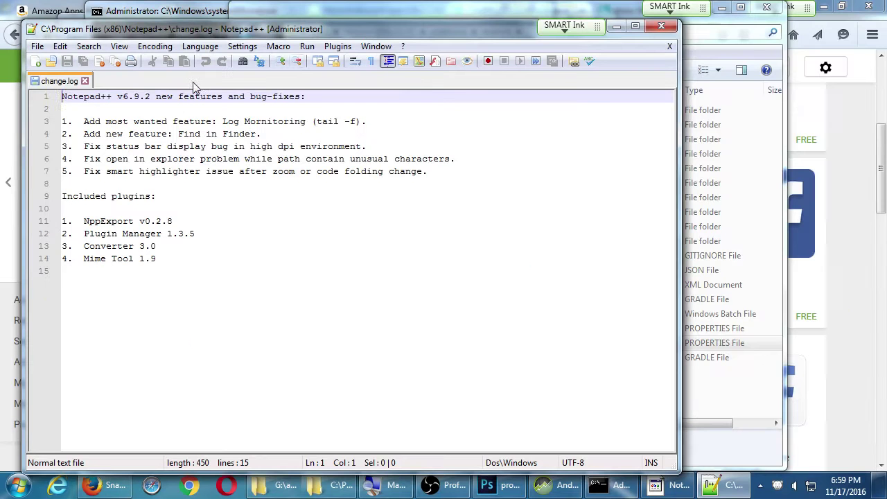
left_click(375, 14)
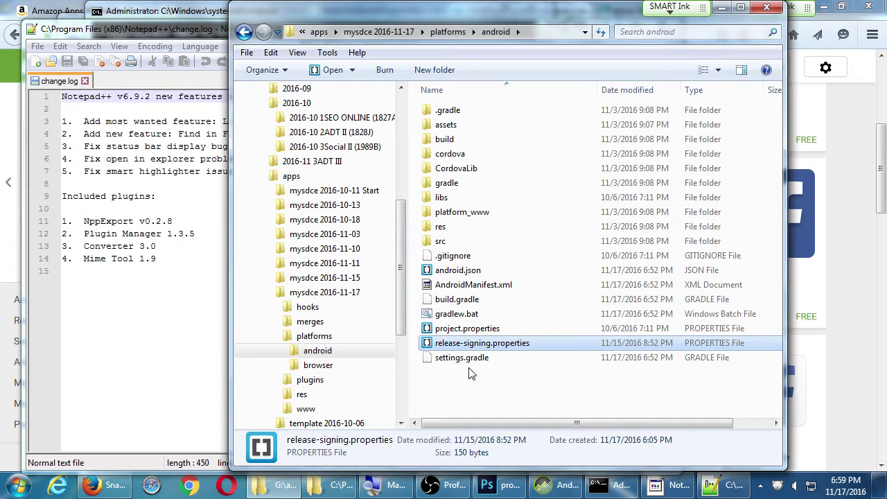
key("shift+Delete")
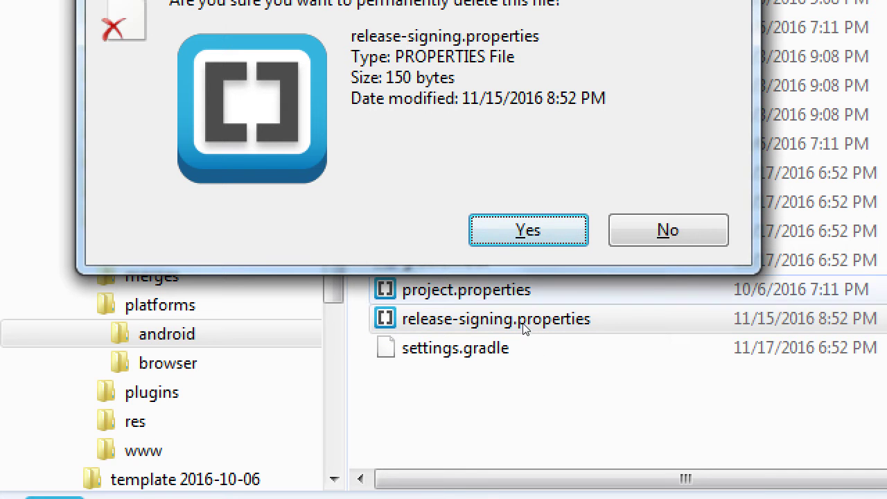
Confirm permanent deletion of release-signing.properties and return to Notepad++.
key("Return")
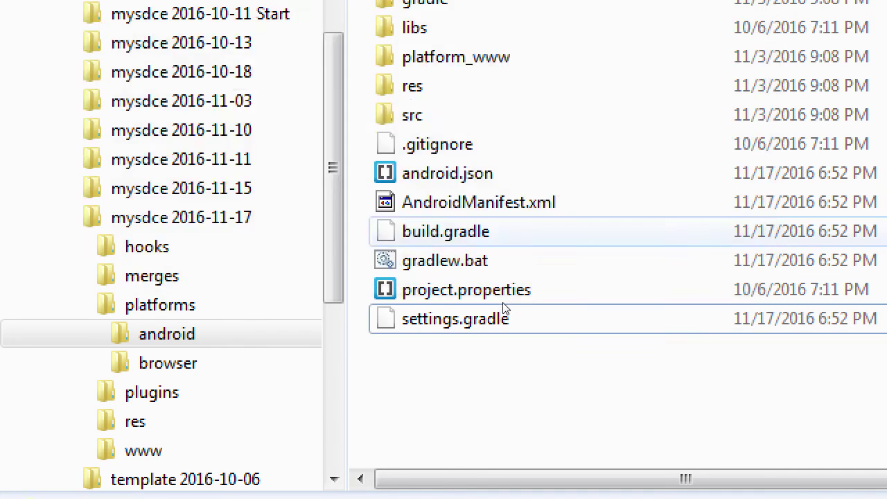
key("alt+Tab")
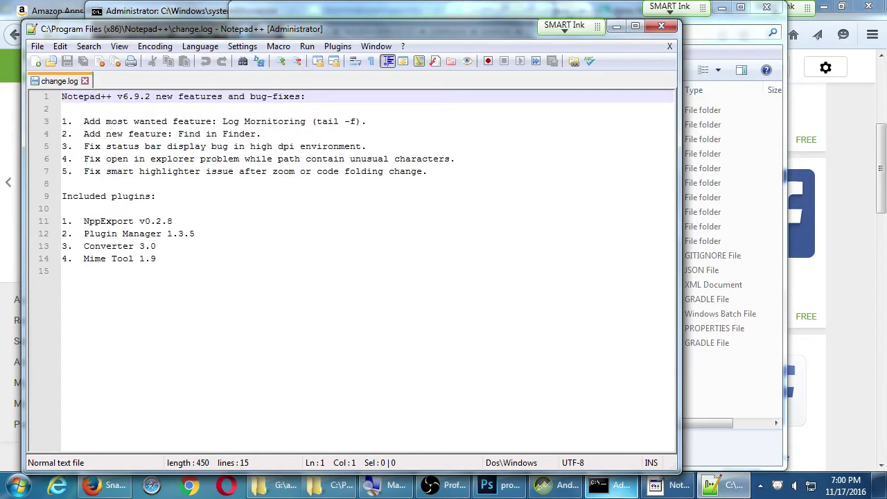
Rerun the previous 'taco run android --device' build in Command Prompt.
key("alt+Tab")
key("Up")
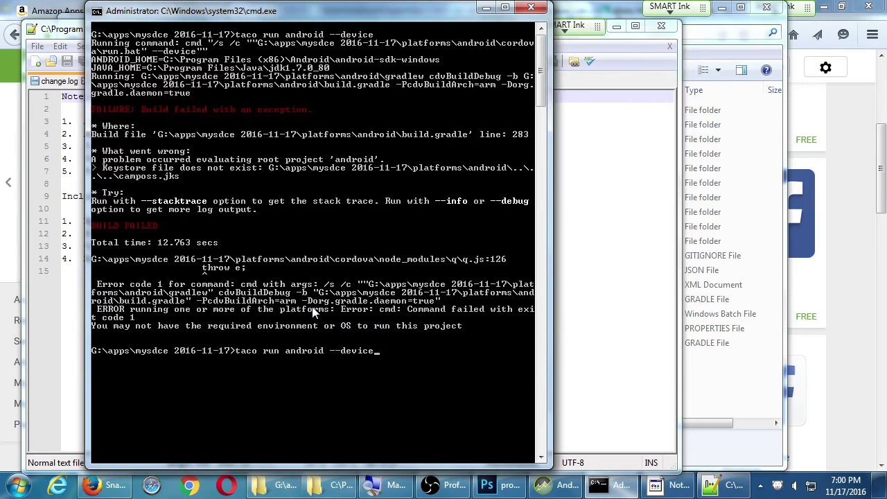
key("Return")
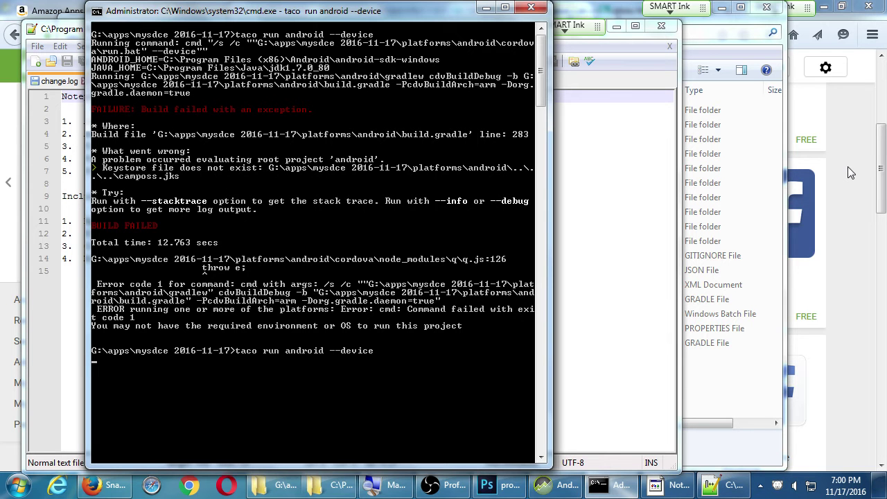
Decline the Notepad++ update offer and close Notepad++.
left_click(676, 488)
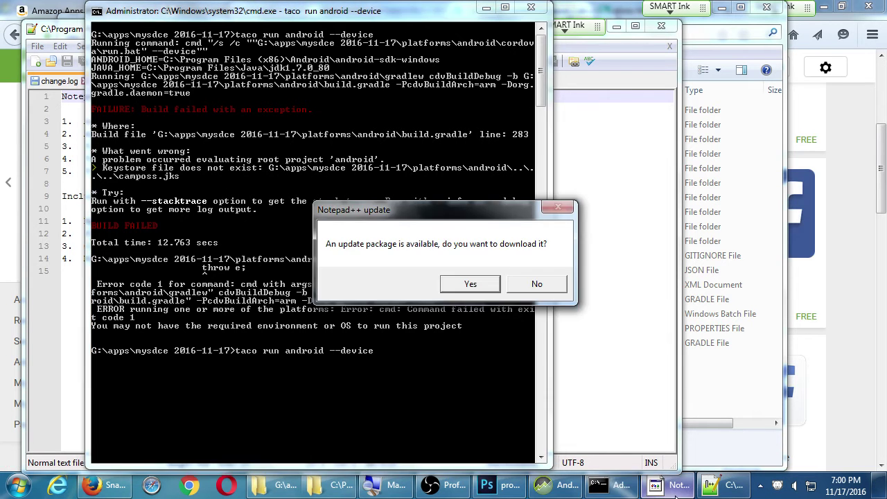
left_click(544, 287)
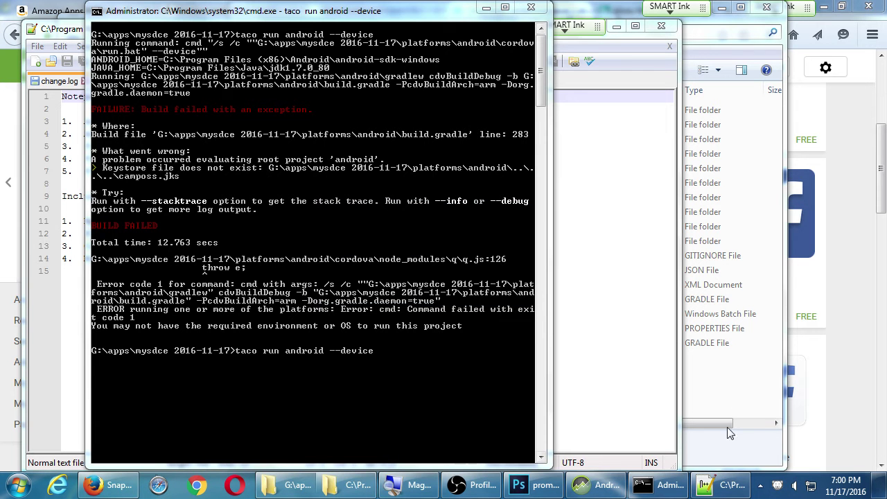
left_click(714, 488)
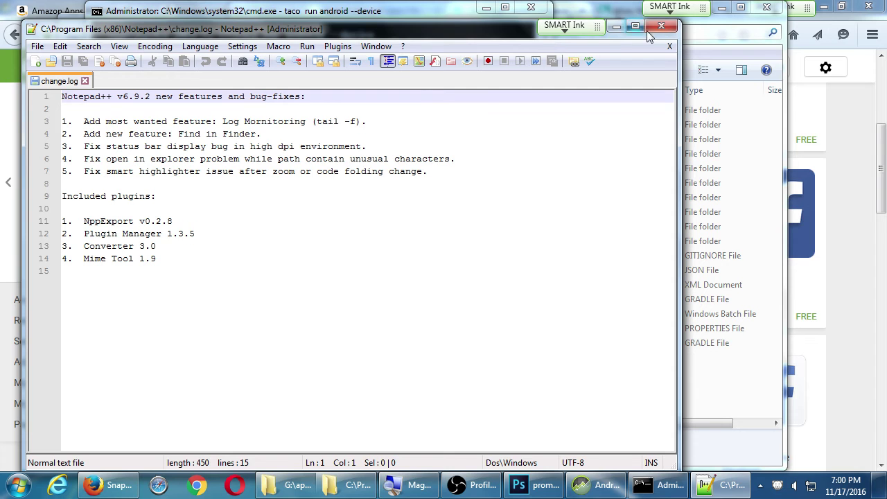
left_click(647, 31)
Take the android folder window up to G:\apps, then minimize Explorer to expose the build.
left_click(646, 313)
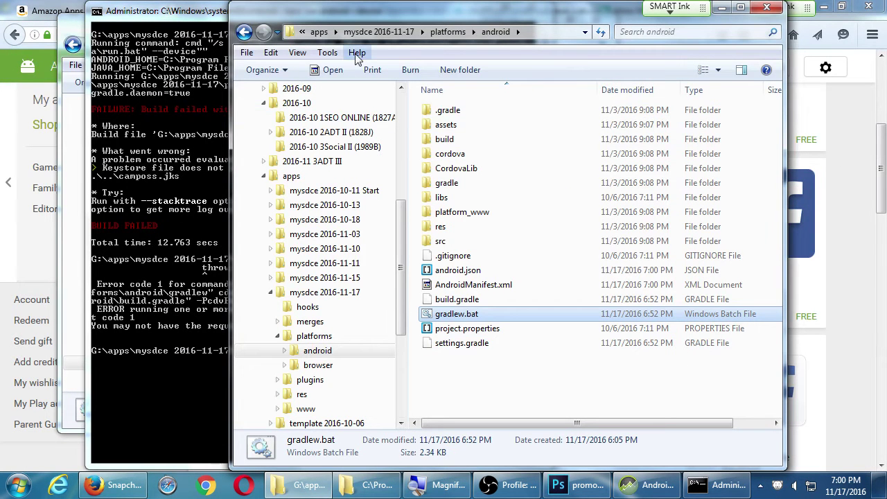
left_click(319, 31)
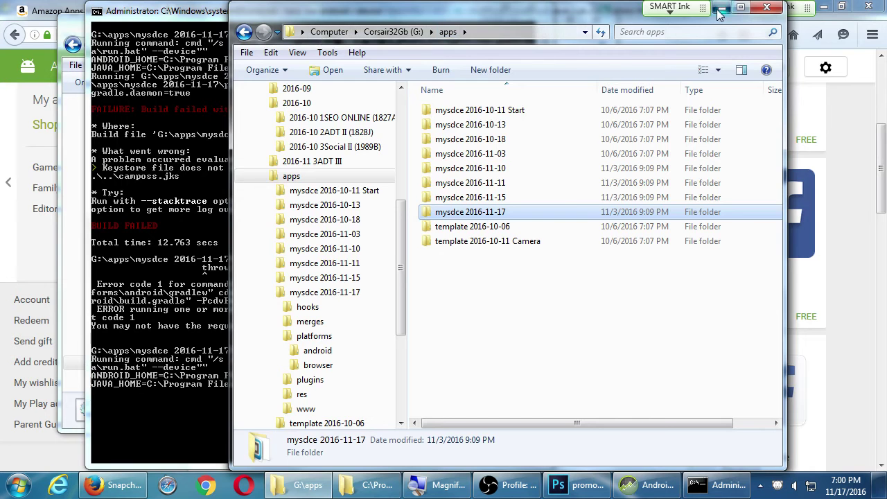
left_click(720, 9)
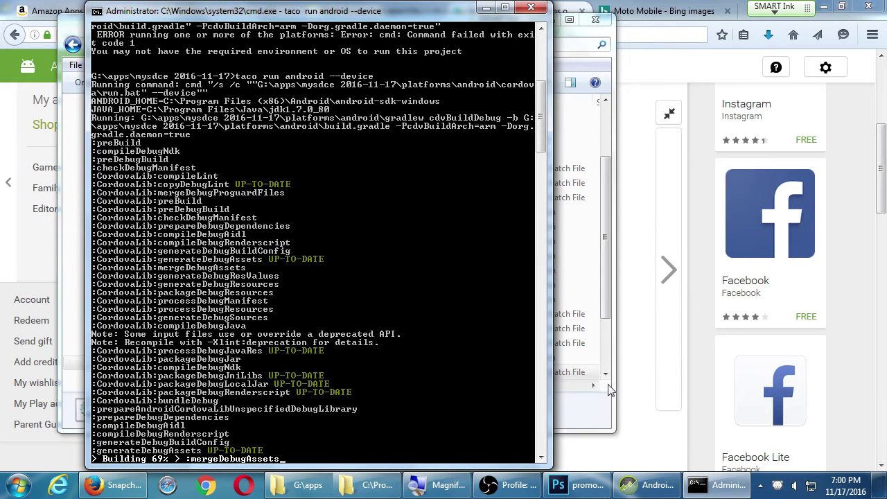
Show Android Device Monitor with the online motorola phone, briefly hiding it to check the build.
left_click(648, 484)
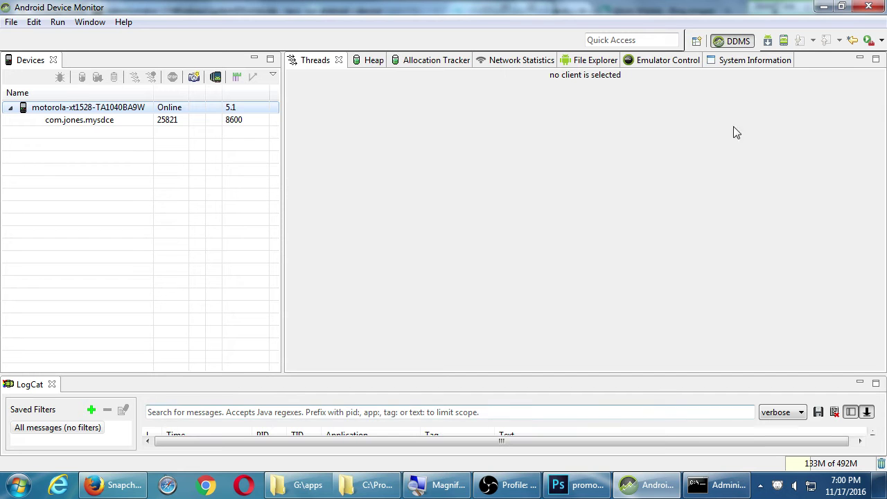
left_click(823, 6)
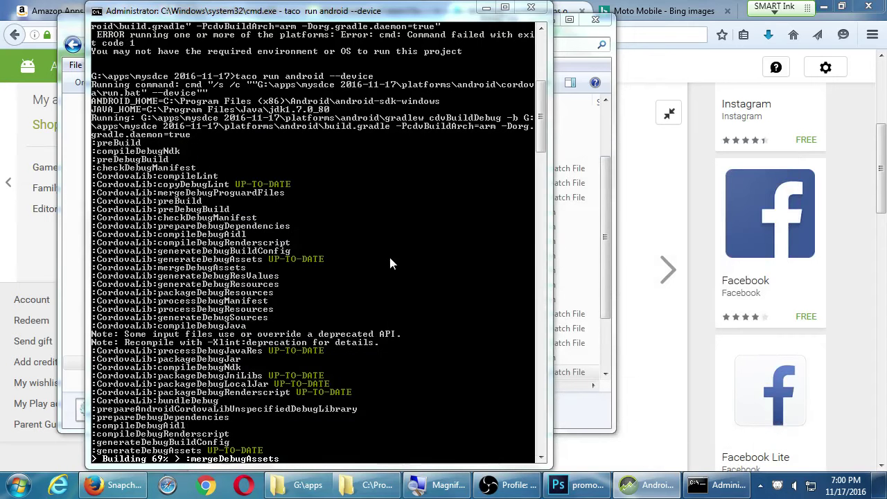
left_click(651, 487)
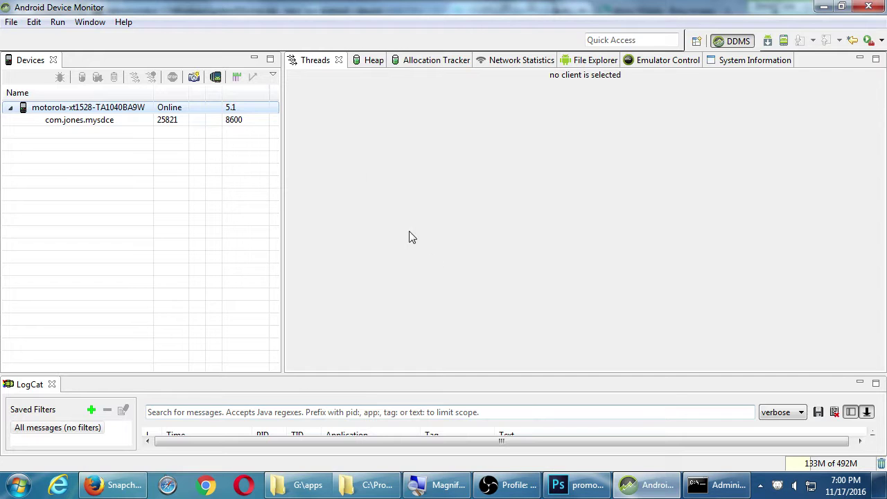
Screen-capture the lock screen, save it to the Desktop as device-2016-11-17-190103.png, and show the desktop.
left_click(194, 77)
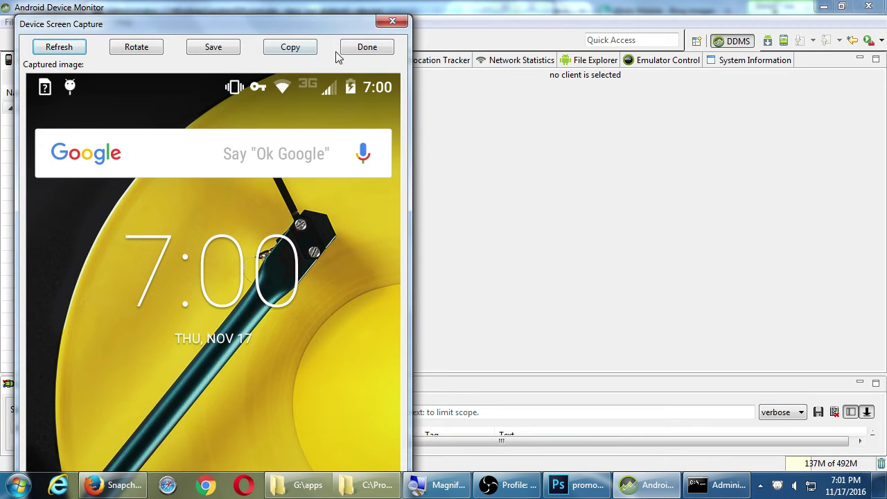
left_click(214, 49)
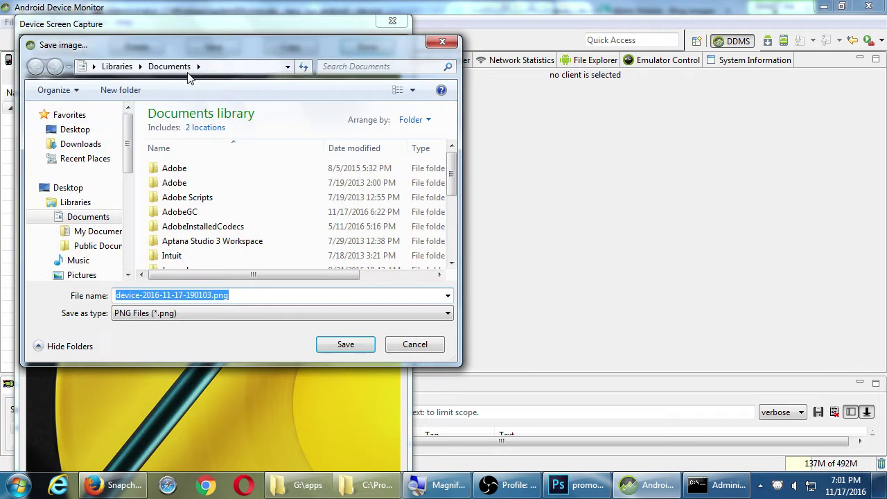
left_click(73, 130)
left_click(364, 344)
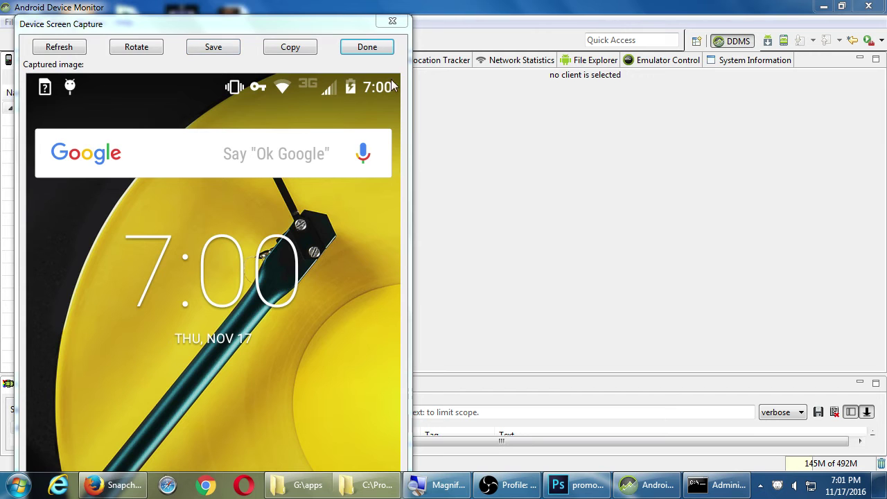
left_click(361, 49)
key("super+d")
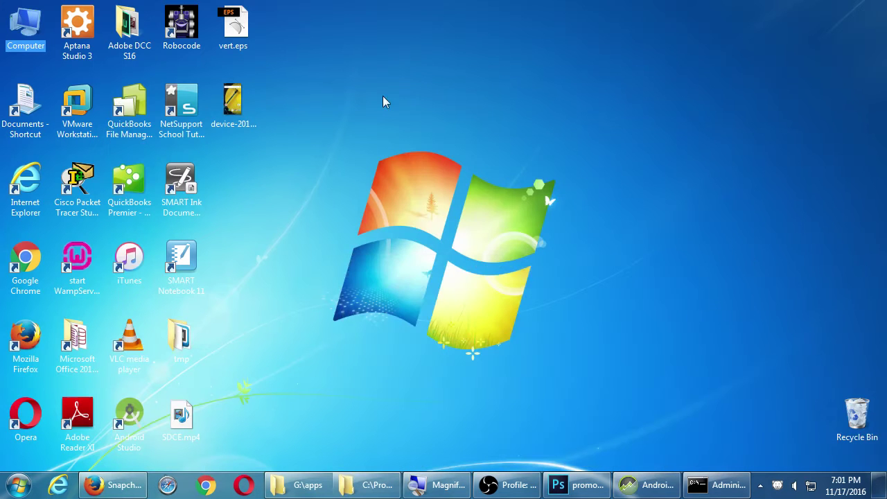
Preview device-2016-11-17-190103.png in Photo Viewer, then close it.
left_click(238, 107)
right_click(238, 107)
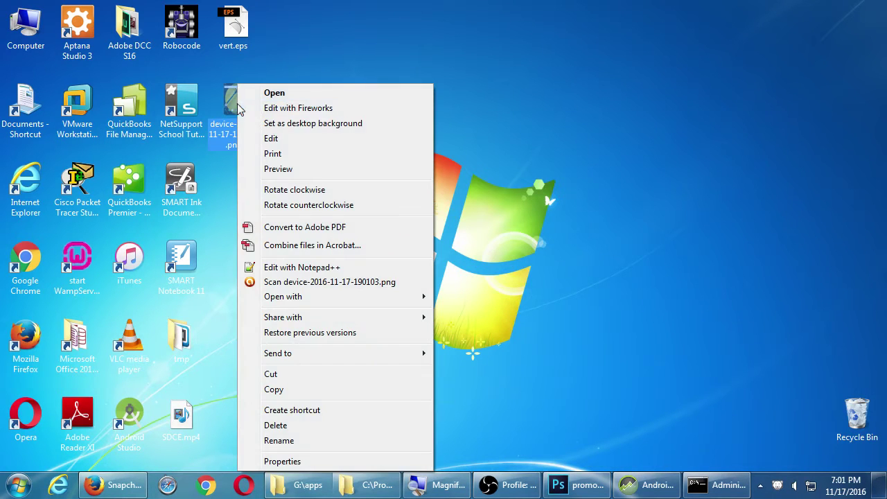
left_click(279, 169)
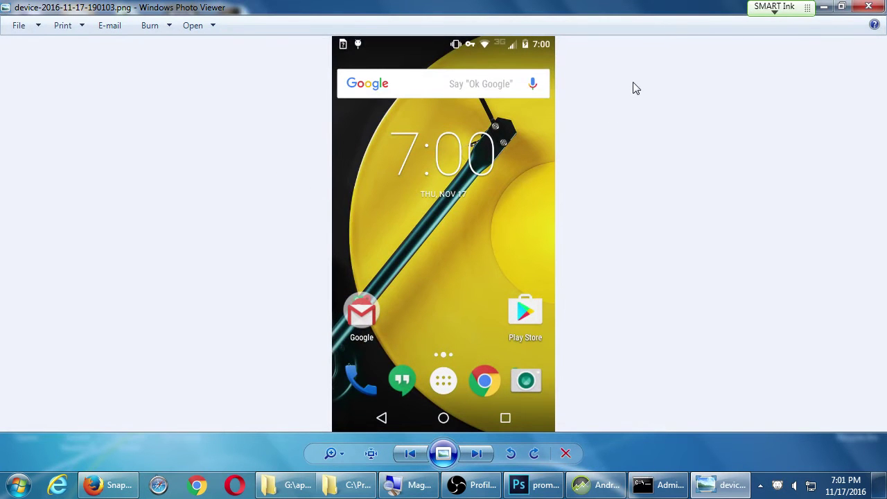
left_click(874, 14)
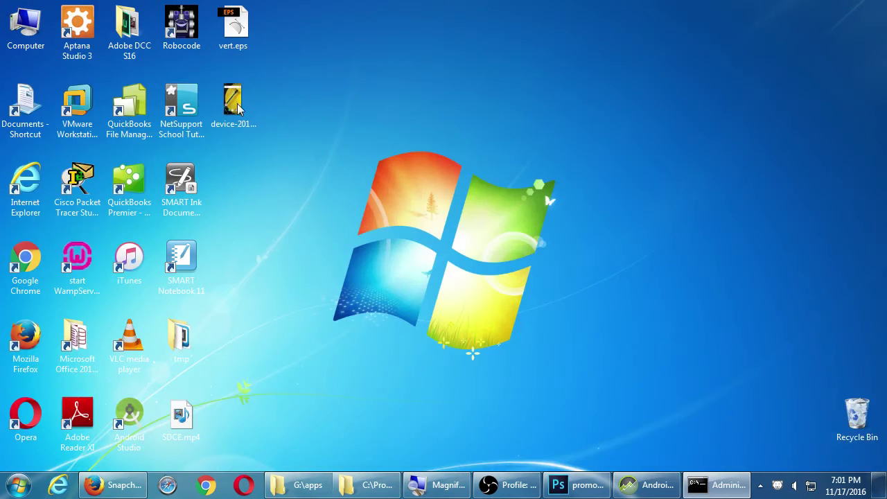
Check the file's Details properties, confirming a 540 x 960, 484 KB image.
right_click(238, 106)
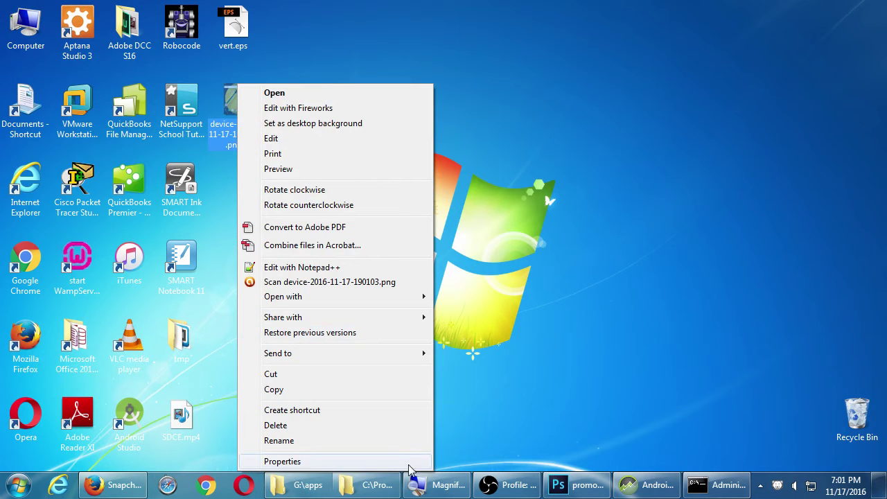
left_click(408, 463)
left_click(337, 137)
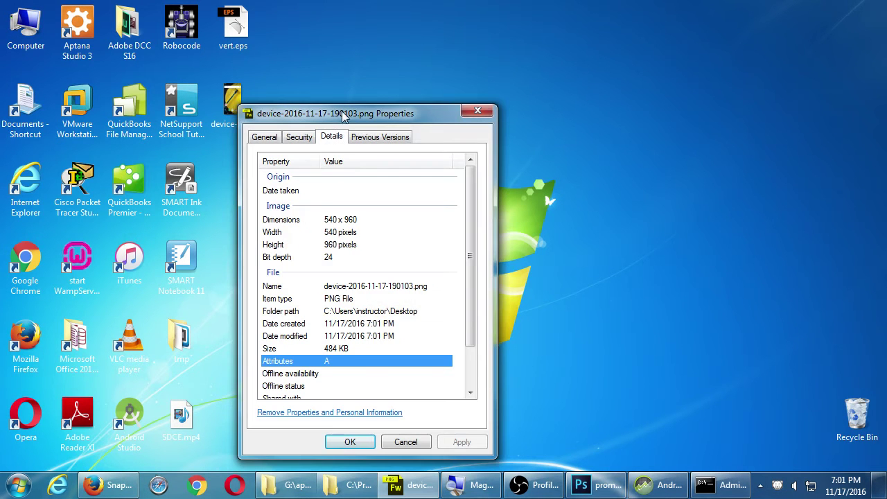
left_click_drag(342, 113, 352, 16)
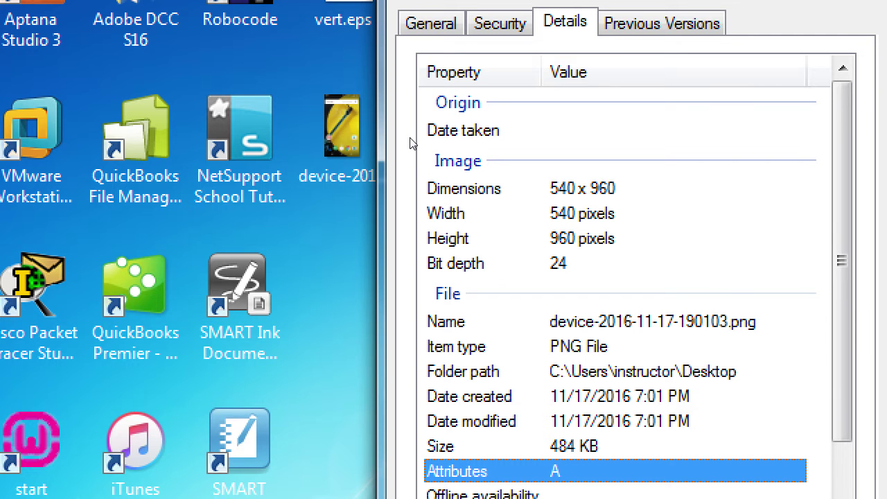
key("Escape")
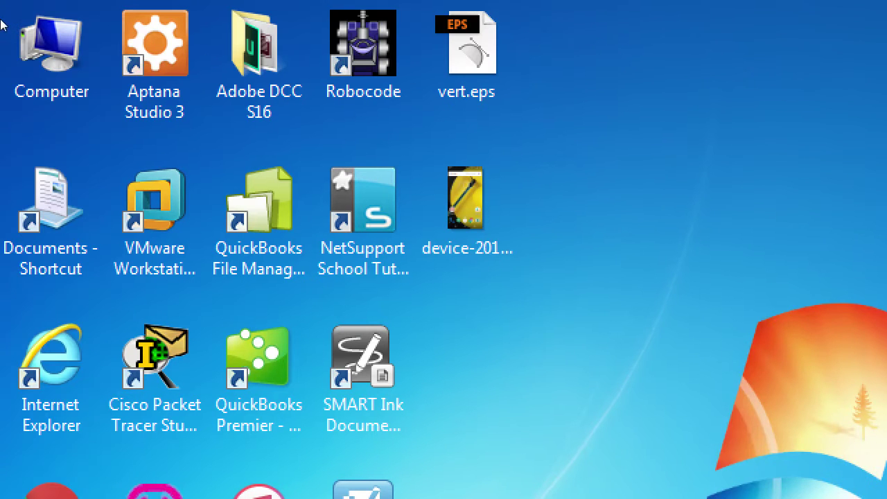
right_click(463, 170)
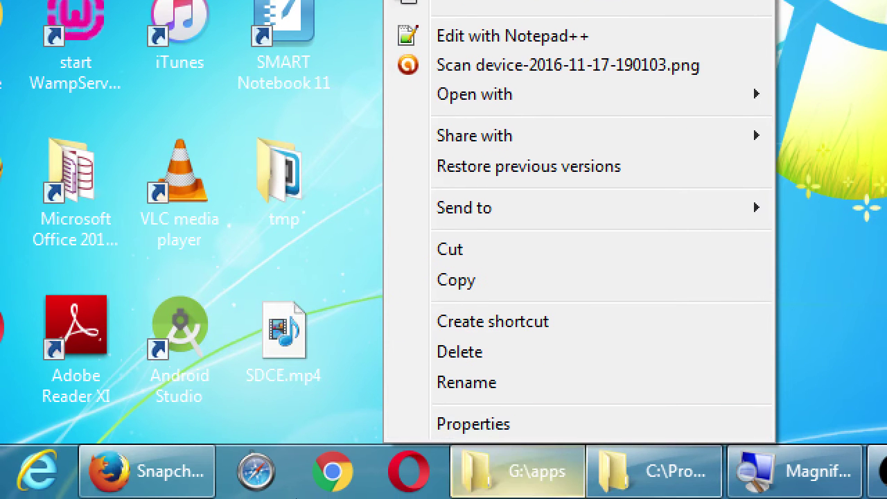
key("Up")
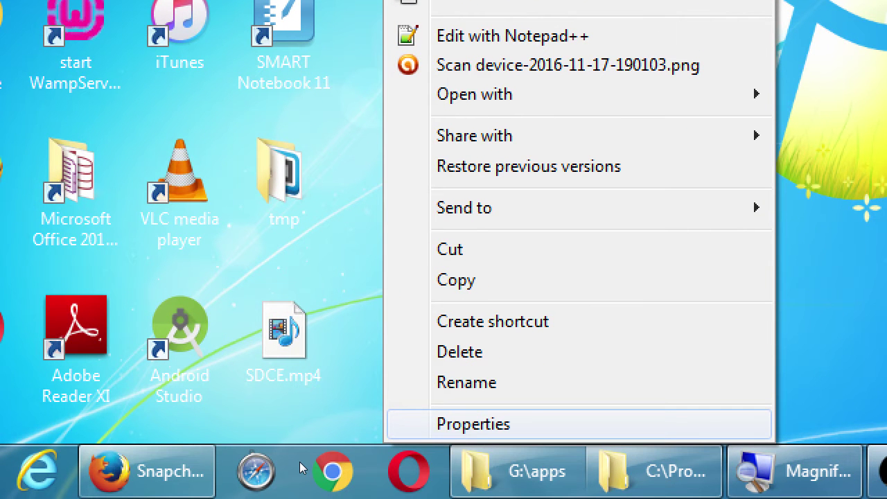
key("Return")
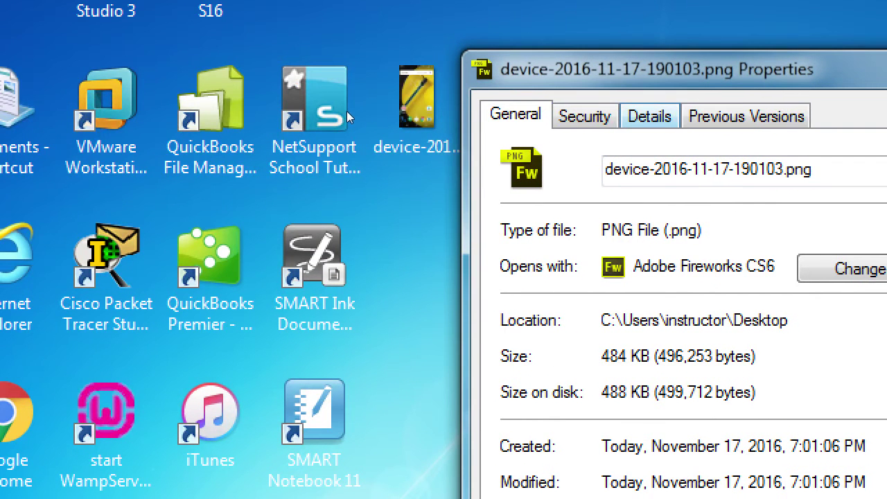
key("ctrl+Tab")
key("ctrl+Tab")
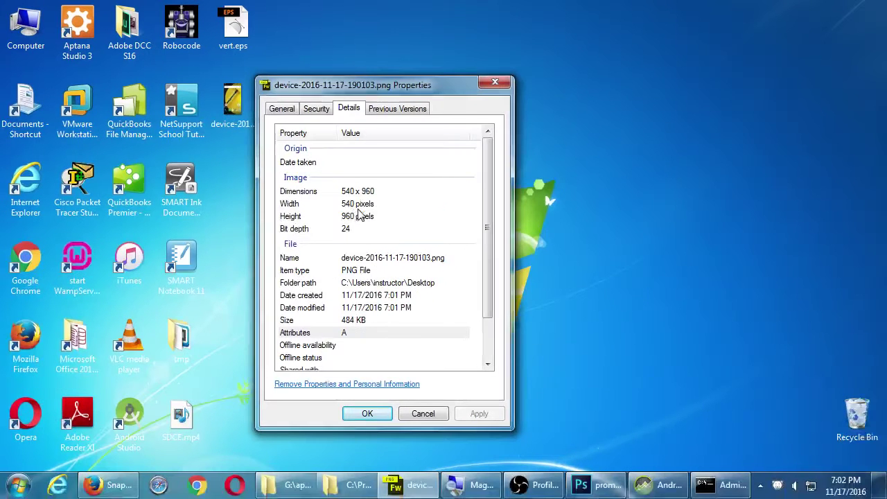
left_click(487, 86)
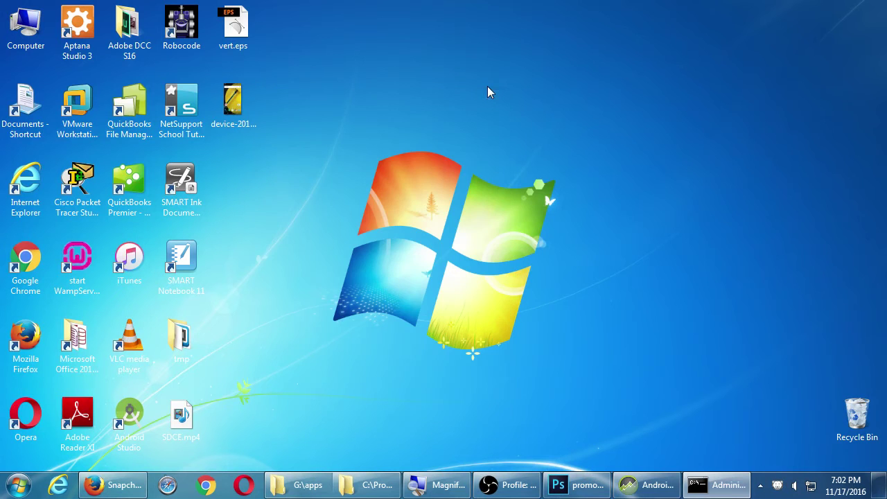
Capture the com.camposs.mysdce Welcome screen and save it to G:\2016-11 3ADT III.
left_click(630, 484)
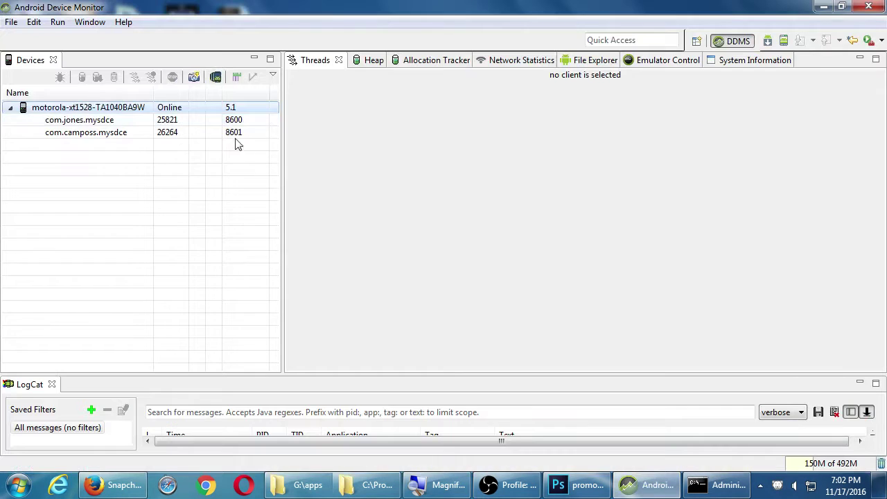
left_click(125, 133)
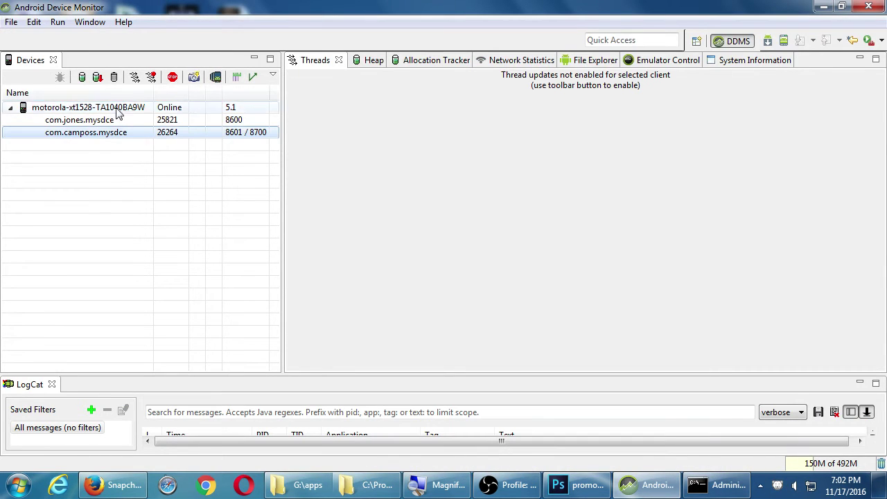
left_click(194, 77)
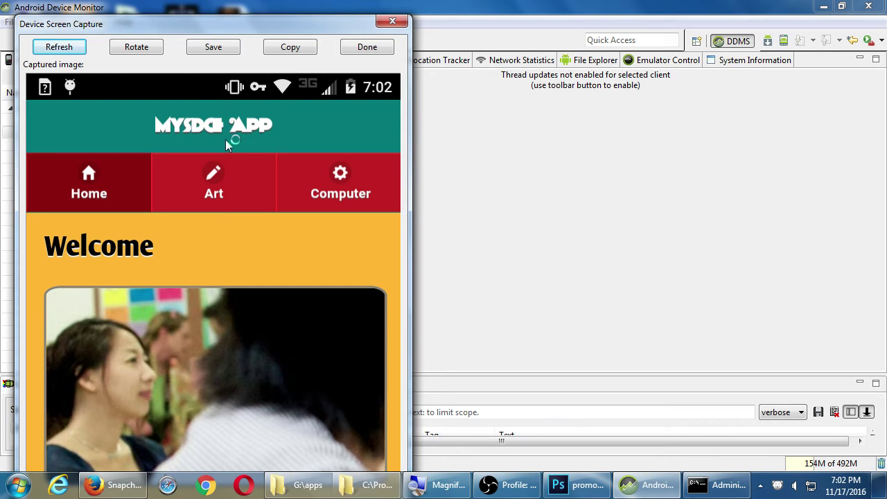
left_click(220, 50)
double_click(187, 206)
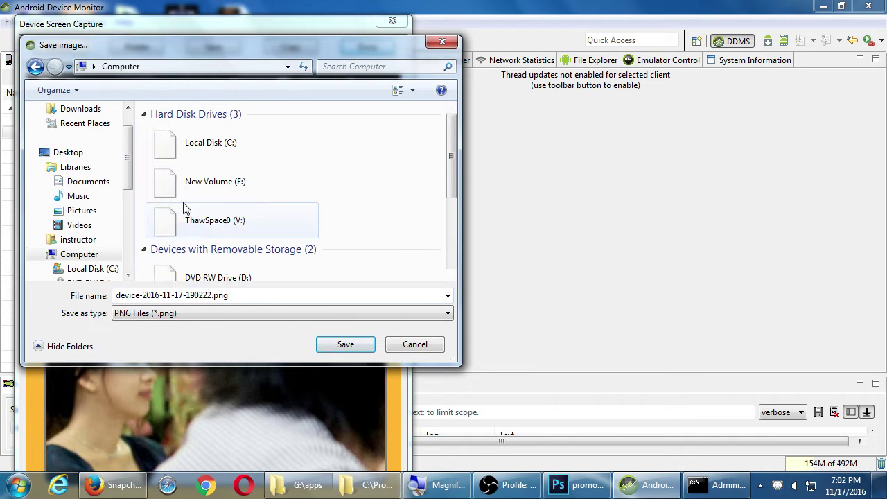
scroll(224, 238, "down", 3)
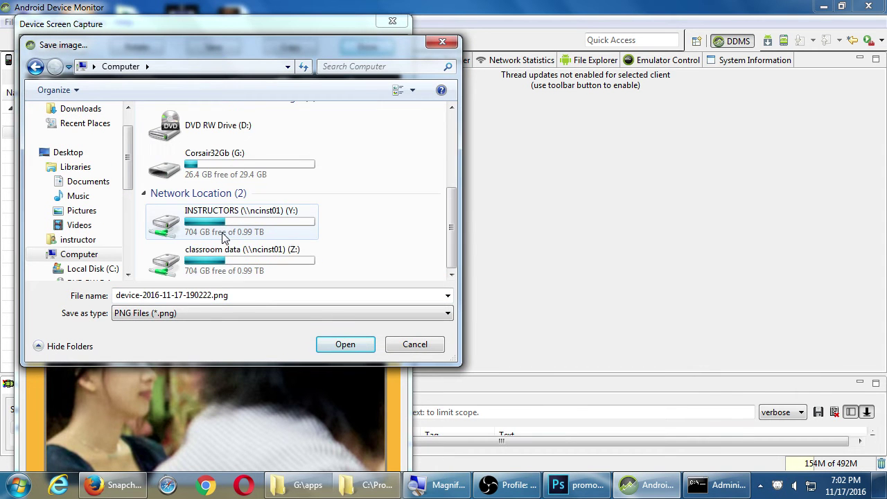
double_click(224, 170)
double_click(201, 159)
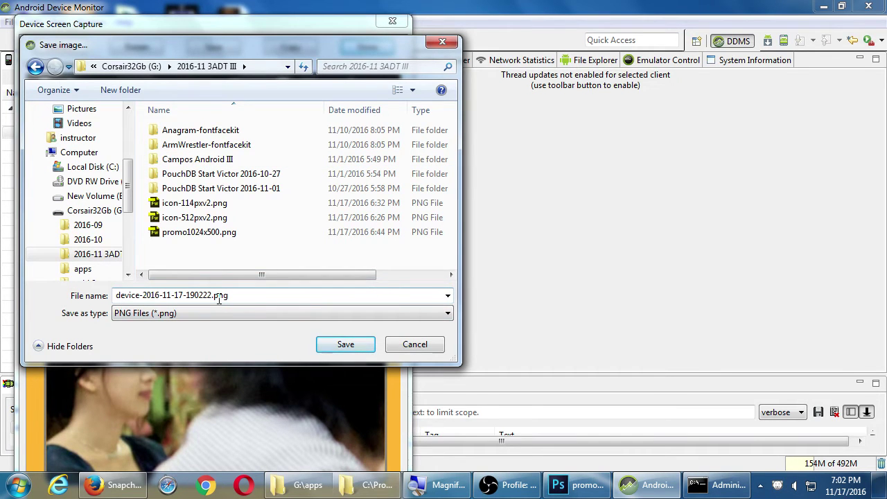
left_click(345, 345)
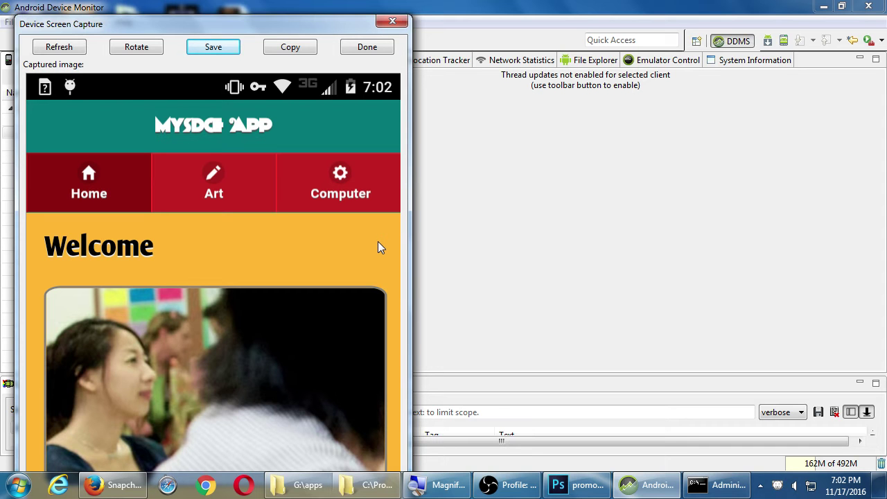
Capture the name-entry dialog with the name filled in and save it under its default name.
left_click(80, 46)
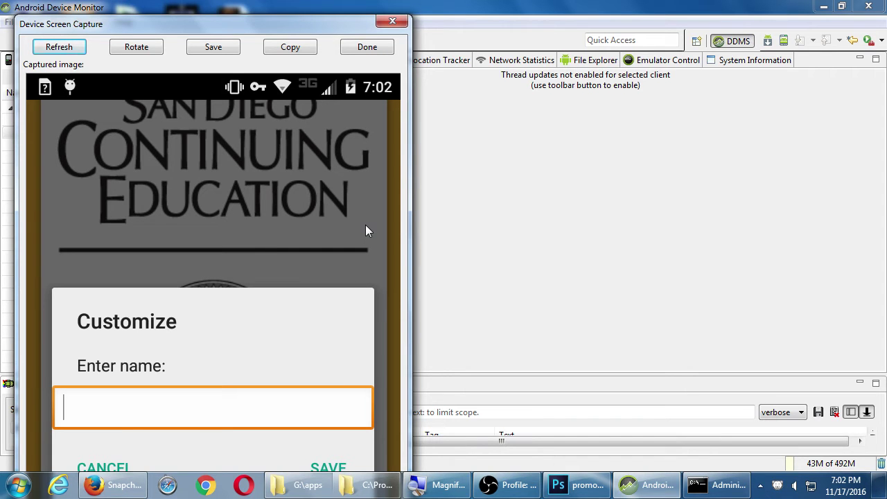
left_click(75, 49)
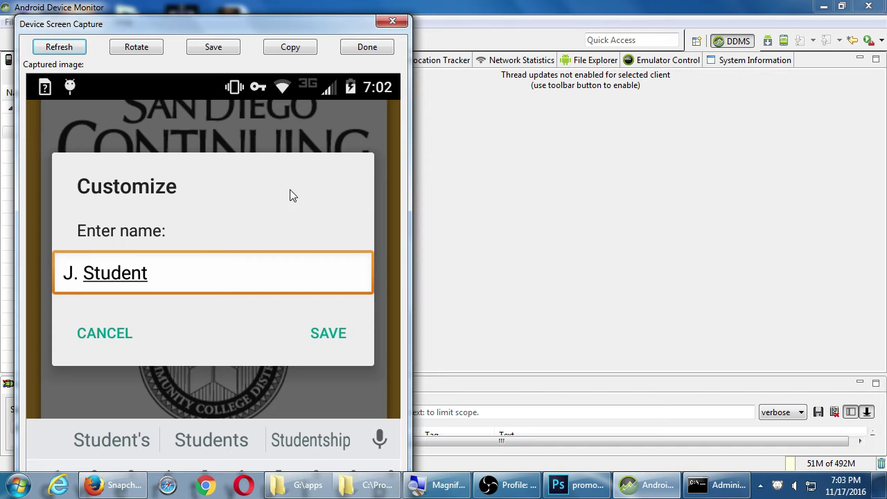
left_click(213, 48)
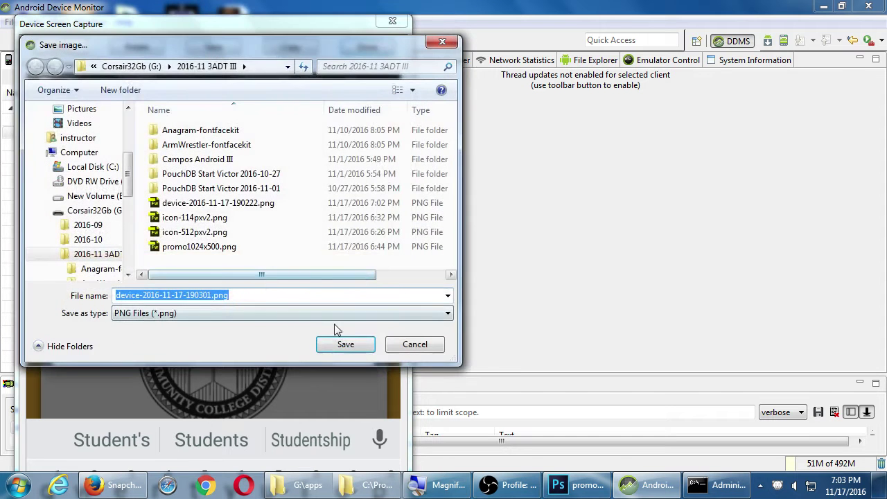
left_click(359, 344)
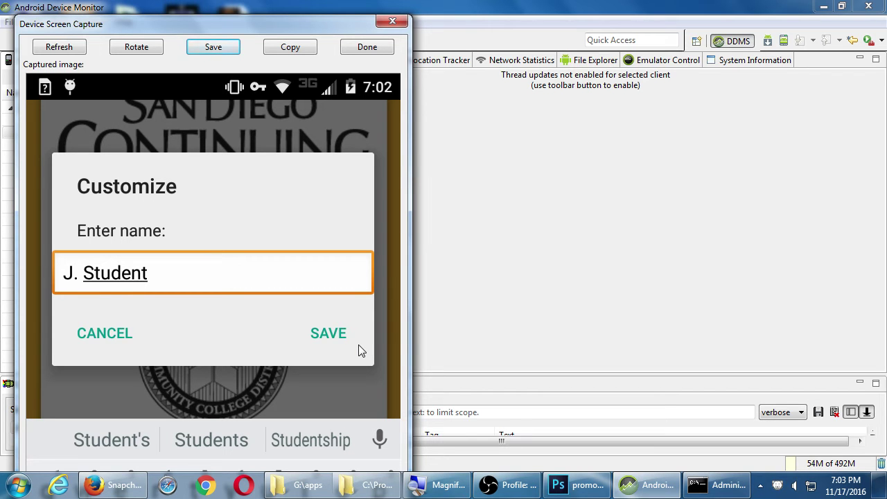
Save captures of the Computer Classes page and Art Calendar panel, then capture the Directions map.
left_click(76, 52)
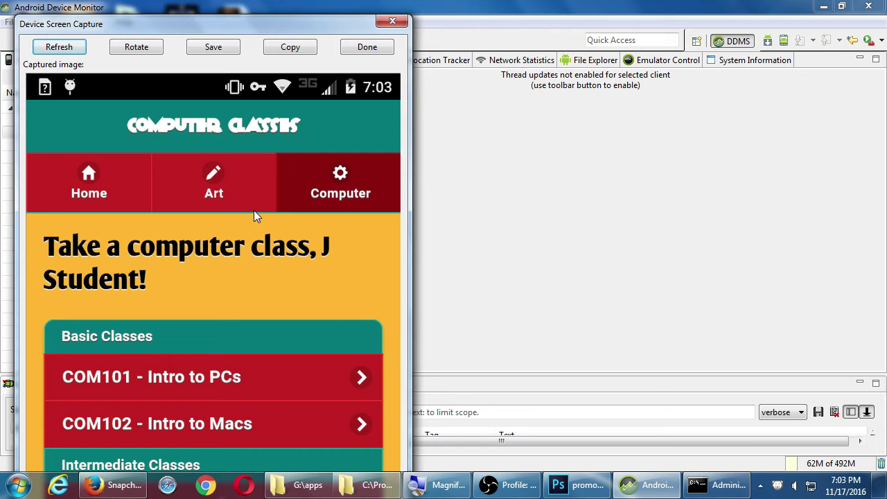
left_click(213, 47)
left_click(345, 344)
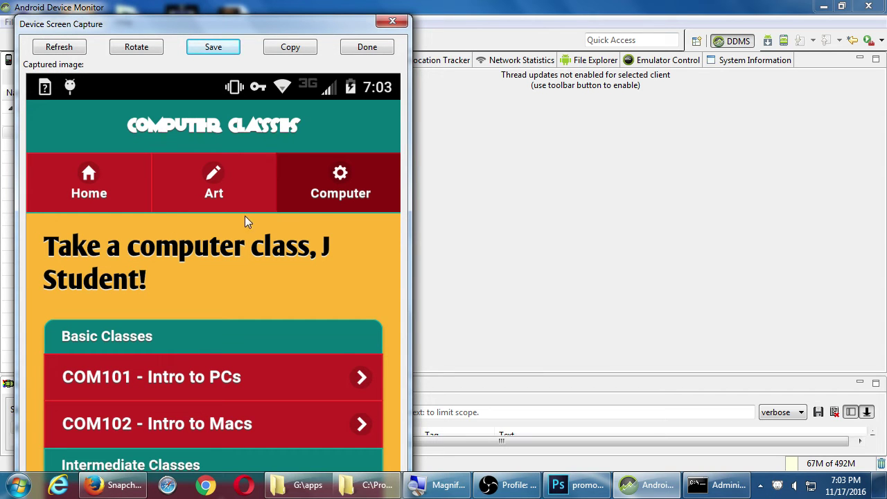
left_click(59, 46)
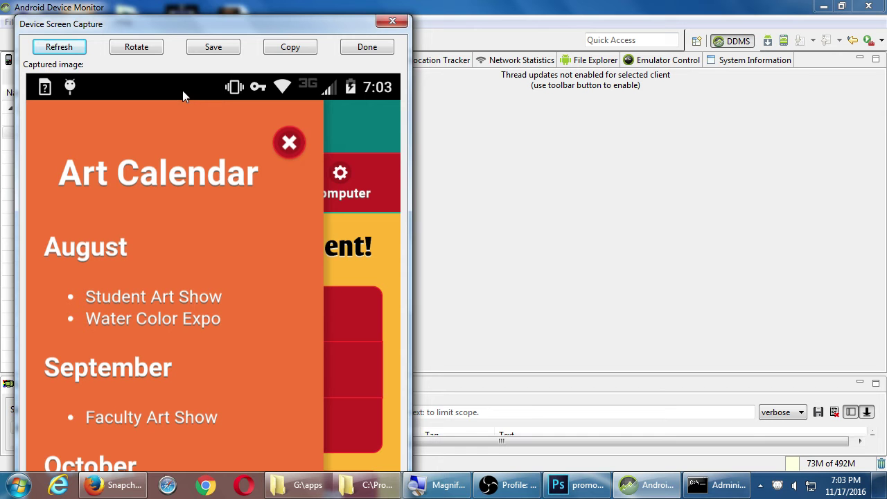
left_click(211, 47)
left_click(339, 345)
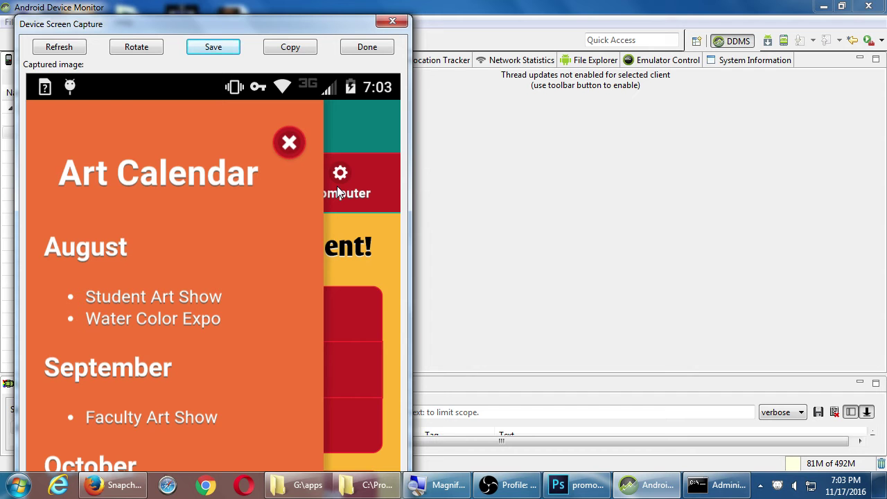
left_click(61, 46)
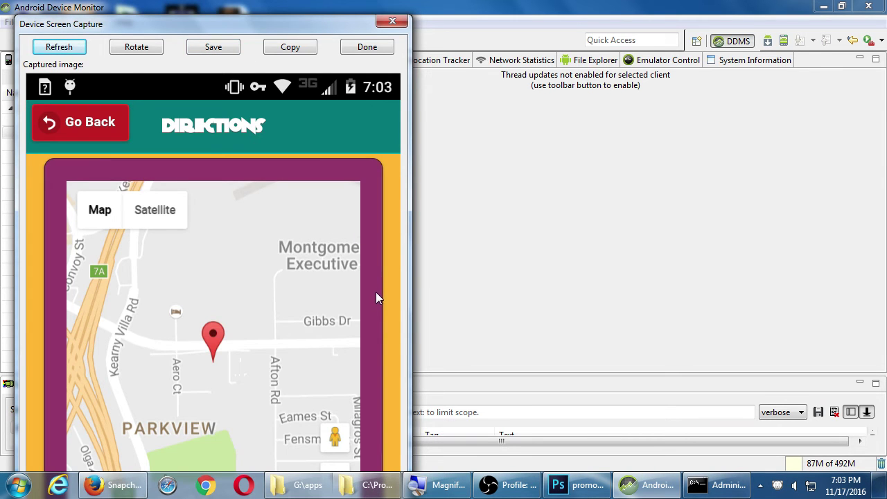
Save the Directions map capture, then refresh to capture the class form showing Android II and Smith.
left_click(195, 52)
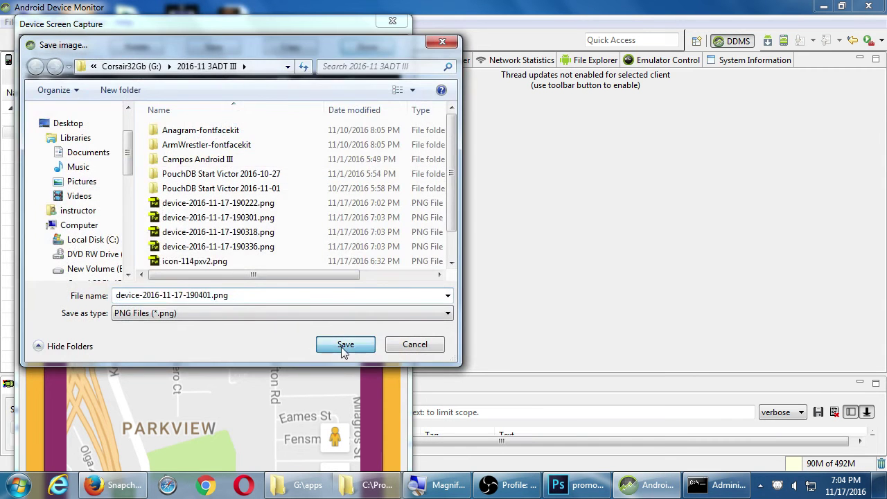
left_click(343, 347)
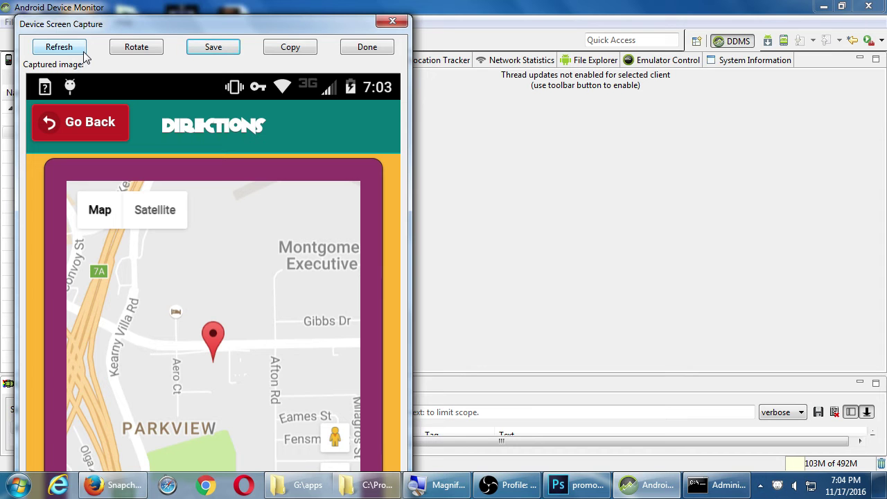
left_click(69, 45)
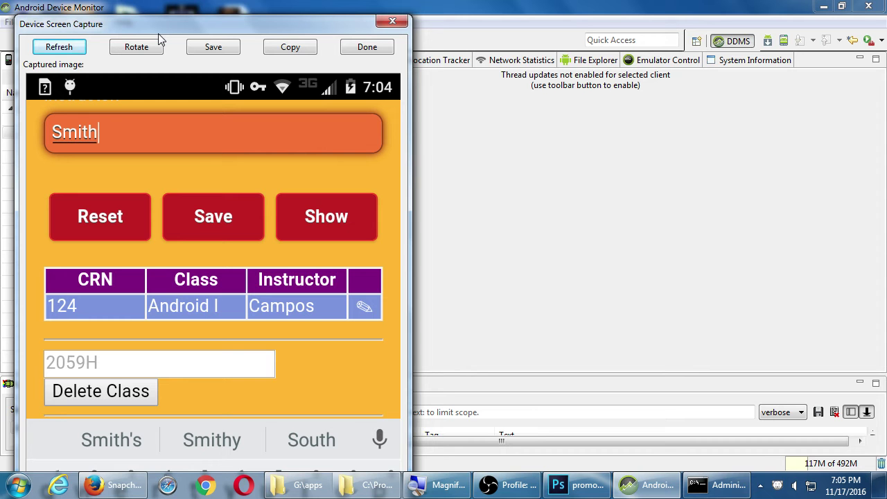
left_click(55, 46)
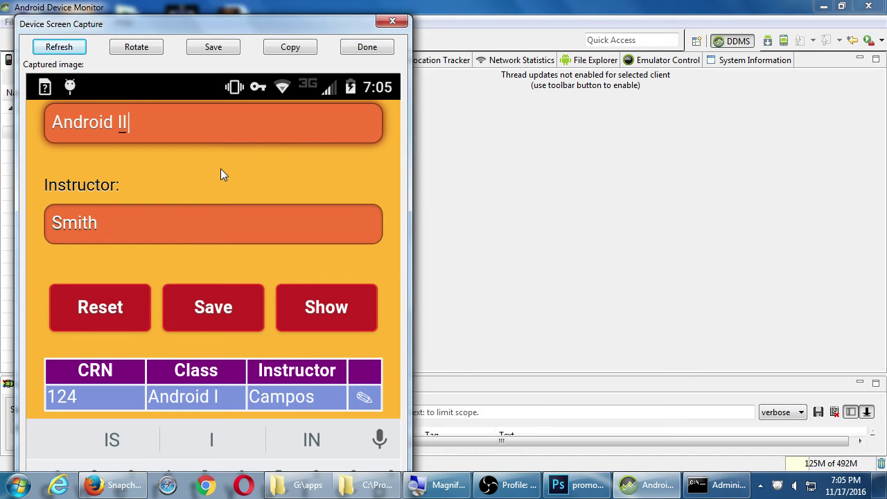
left_click(59, 47)
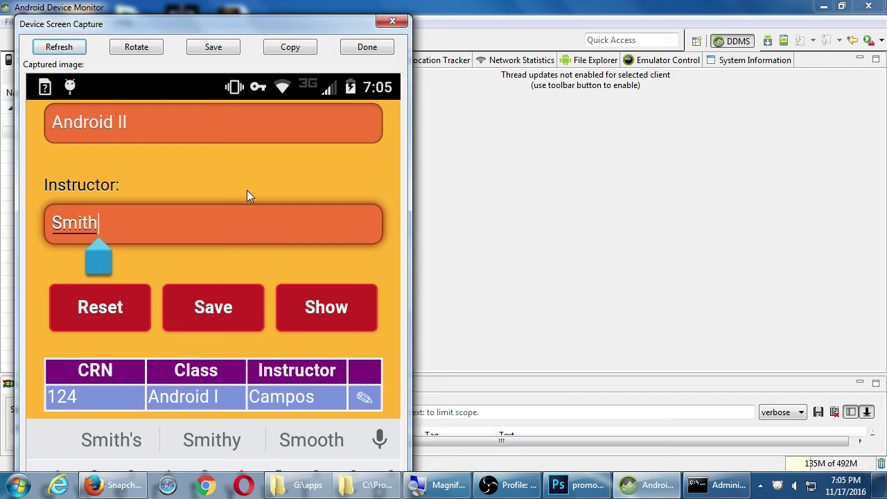
Save the class form capture as device-2016-11-17-190529.png, close the capture window, and enlarge LogCat.
left_click(214, 50)
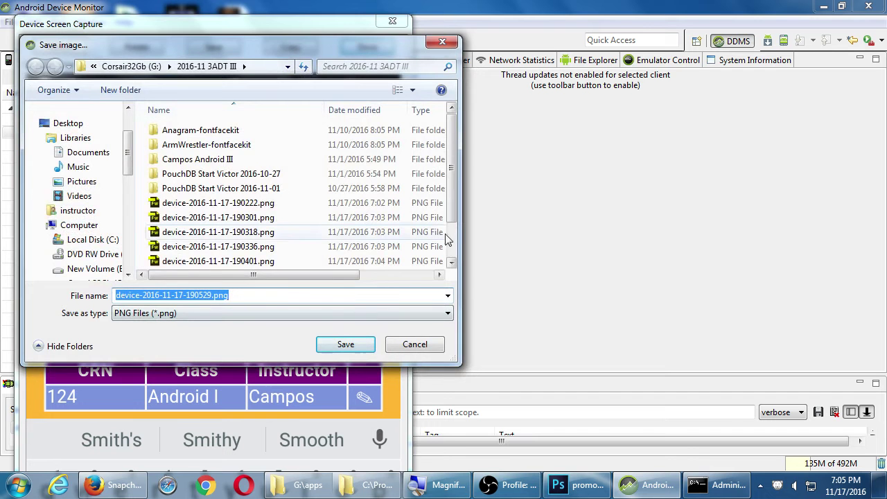
scroll(451, 234, "down", 1)
left_click(350, 344)
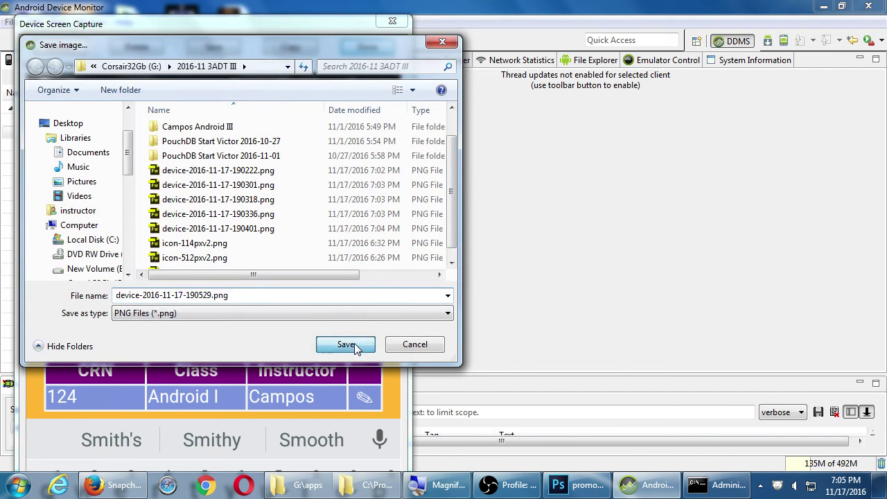
left_click(369, 50)
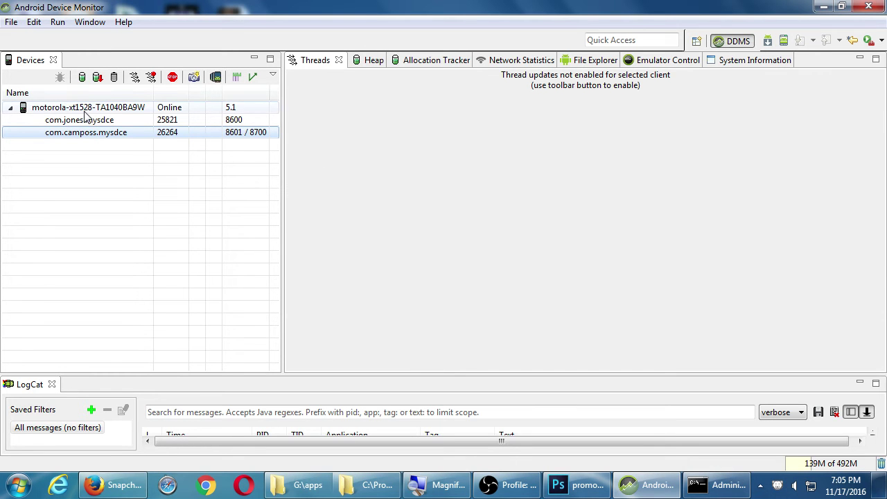
left_click_drag(408, 374, 404, 273)
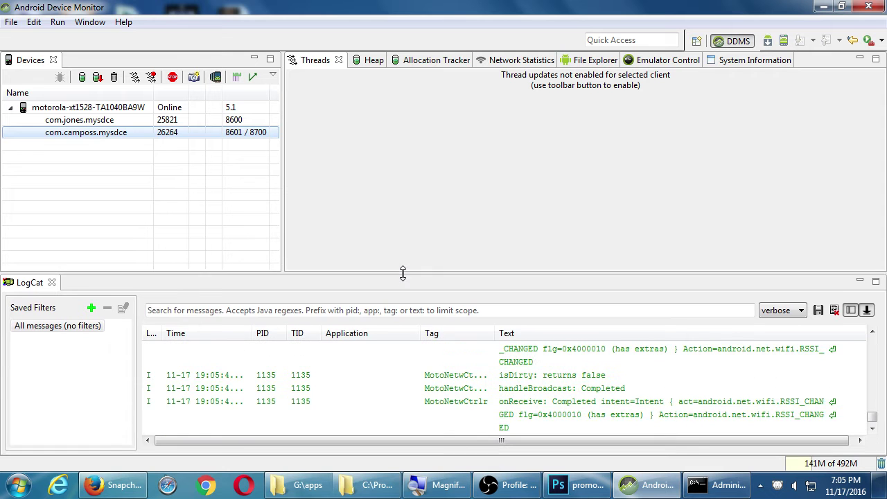
left_click(11, 21)
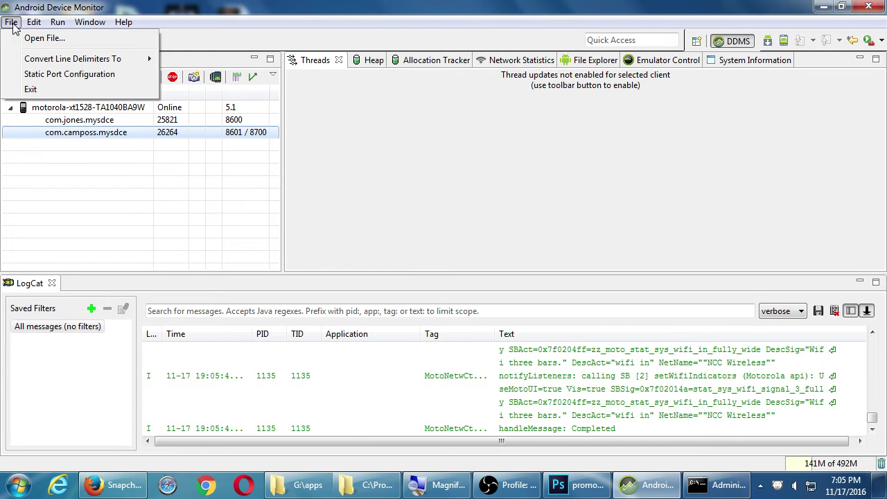
Quit Android Device Monitor and close the Android SDK tools folder window.
left_click(33, 88)
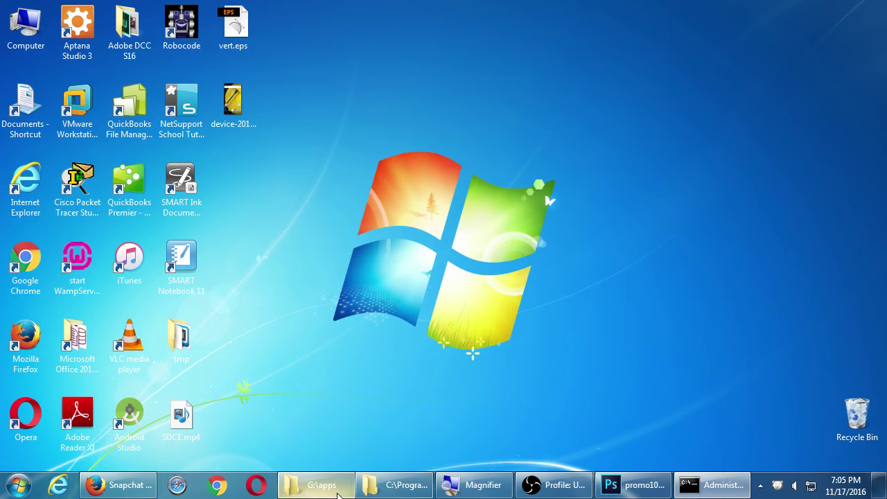
mouse_move(338, 494)
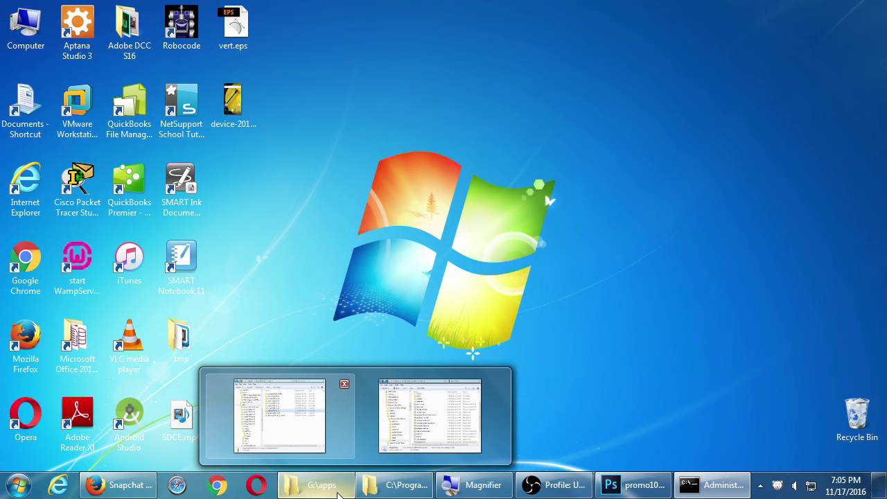
left_click(385, 490)
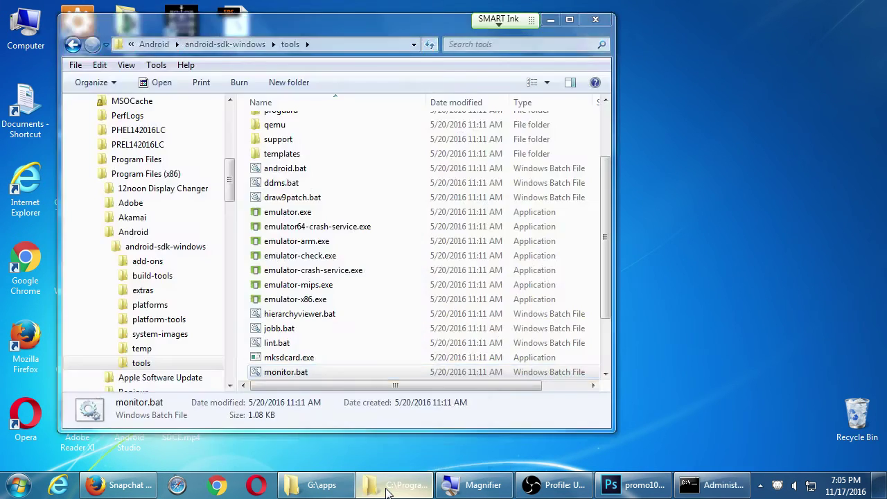
right_click(387, 492)
left_click(356, 450)
Browse from G:\apps to the G:\2016-11 3ADT III screenshots folder.
left_click(360, 490)
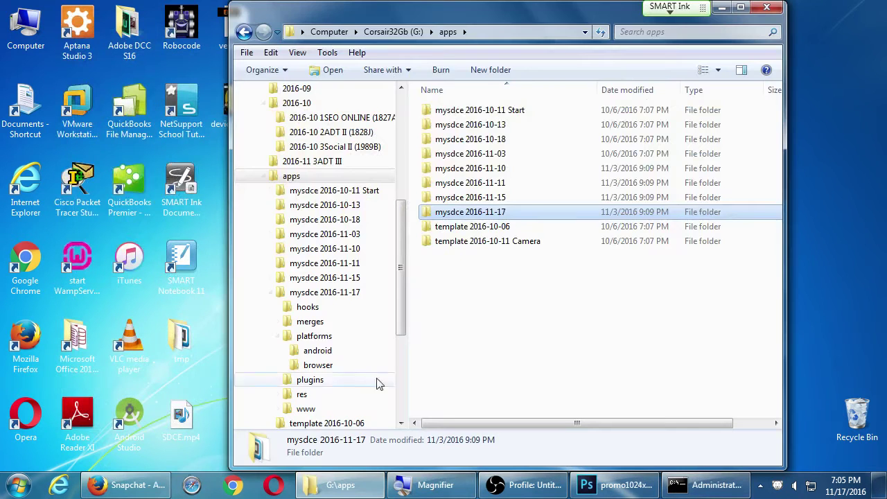
left_click(393, 32)
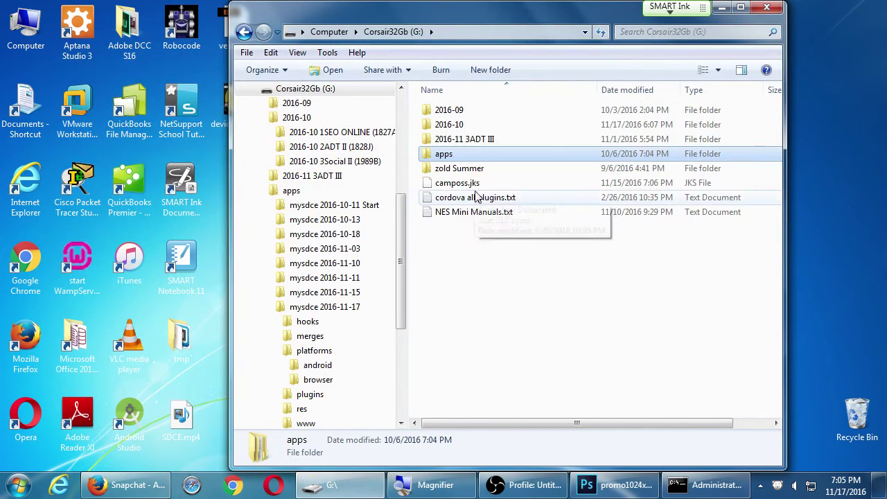
double_click(479, 140)
left_click(491, 217)
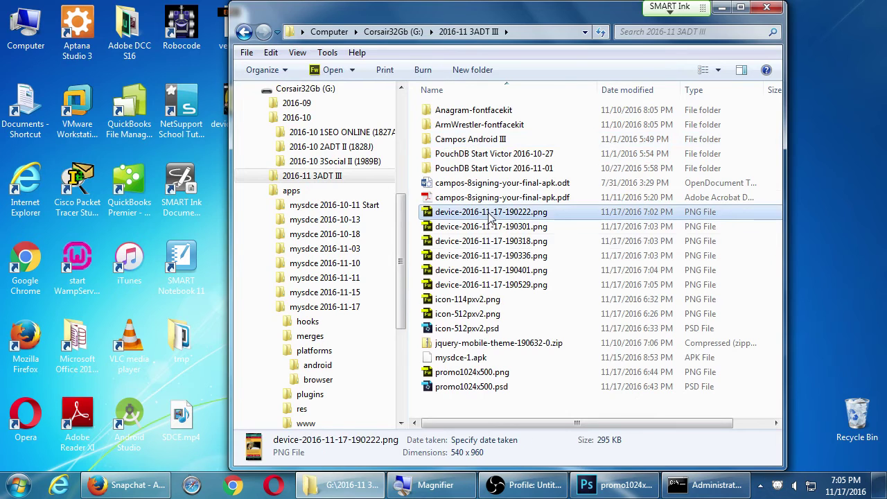
In Photoshop, close promo1024x500.psd (keeping its changes) and icon-512pxv2.psd.
left_click(610, 485)
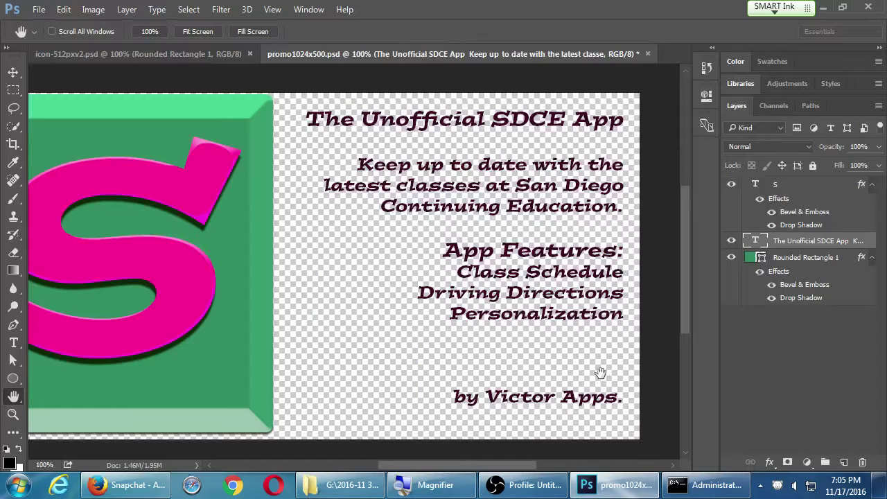
key("ctrl+w")
key("Return")
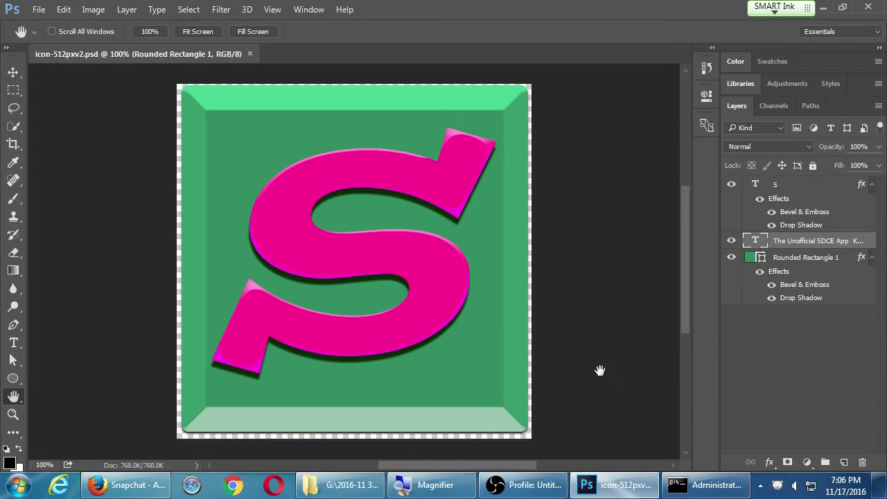
key("ctrl+w")
Drag the six device-2016-11-17 PNG screenshots into Photoshop to open them.
key("alt+Tab")
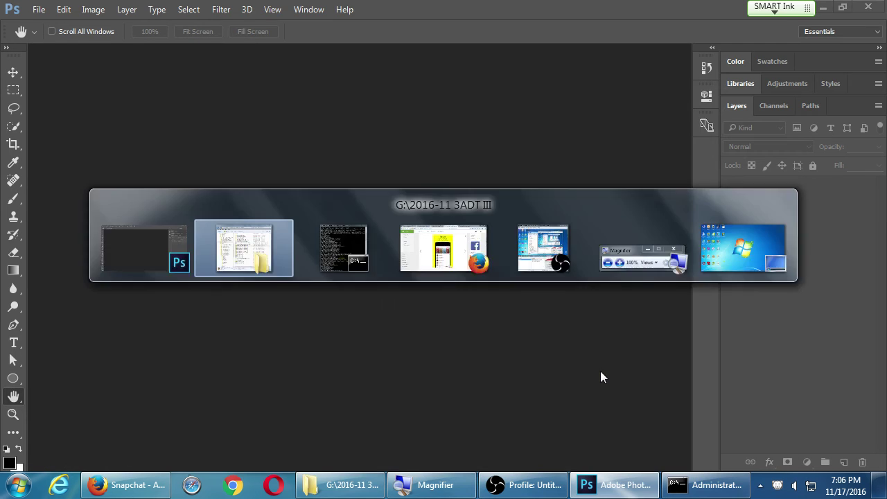
left_click(517, 284, "shift")
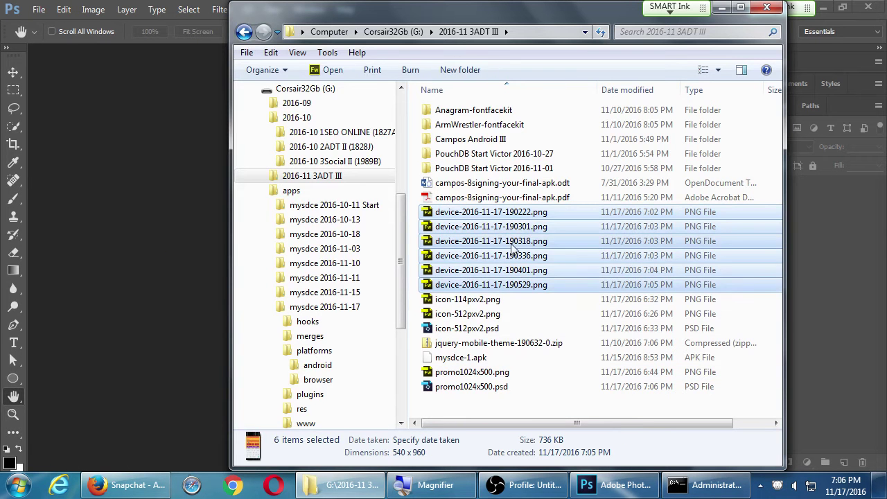
left_click_drag(511, 248, 194, 209)
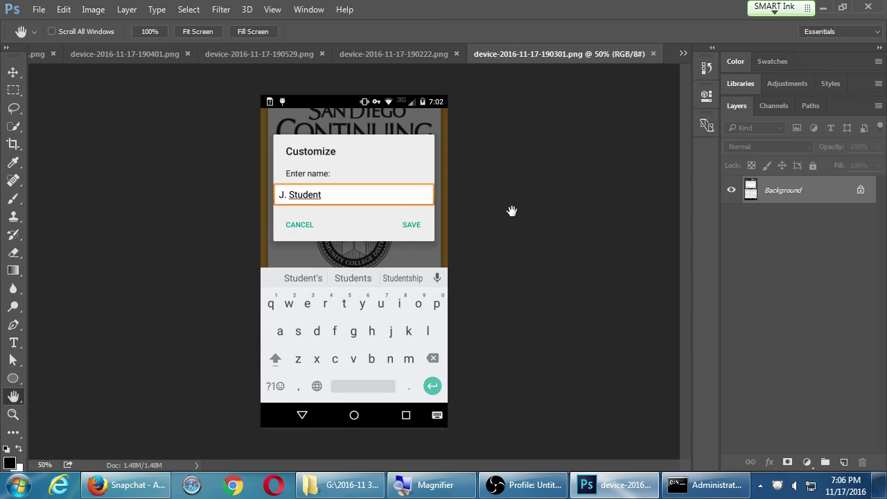
In Image Size, enter width 480 and height 800 px with proportions unlinked.
left_click(94, 10)
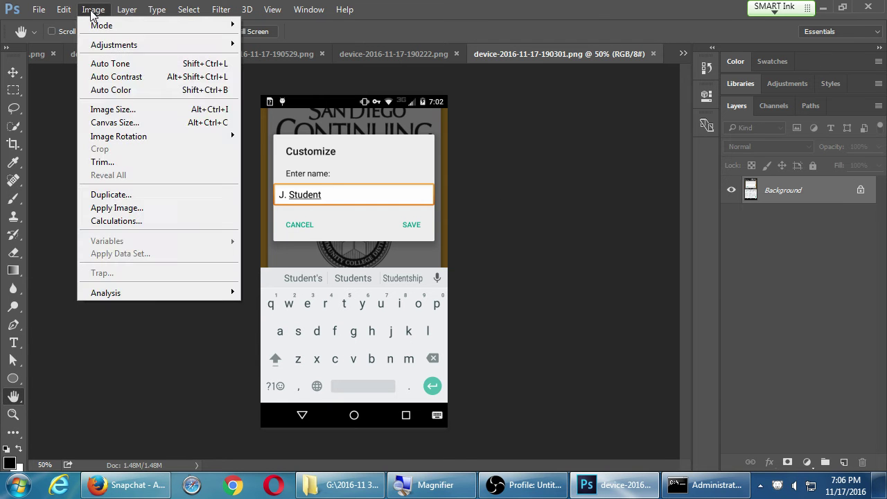
left_click(131, 115)
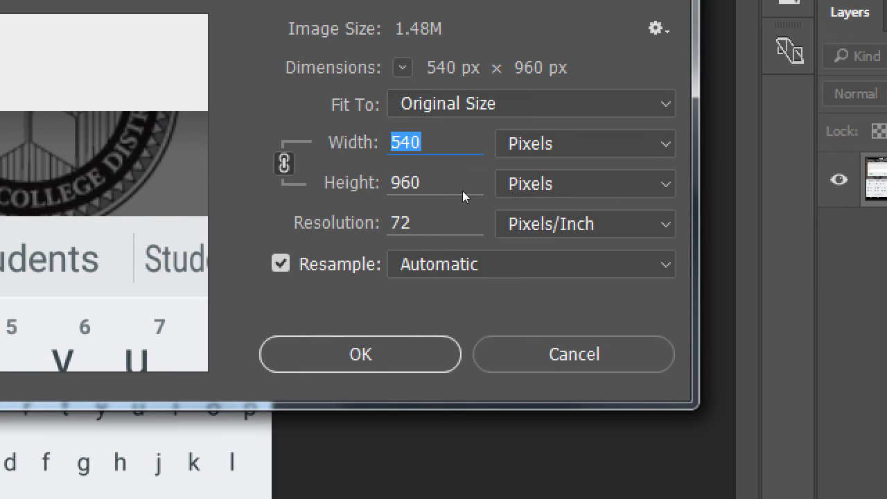
key("Tab")
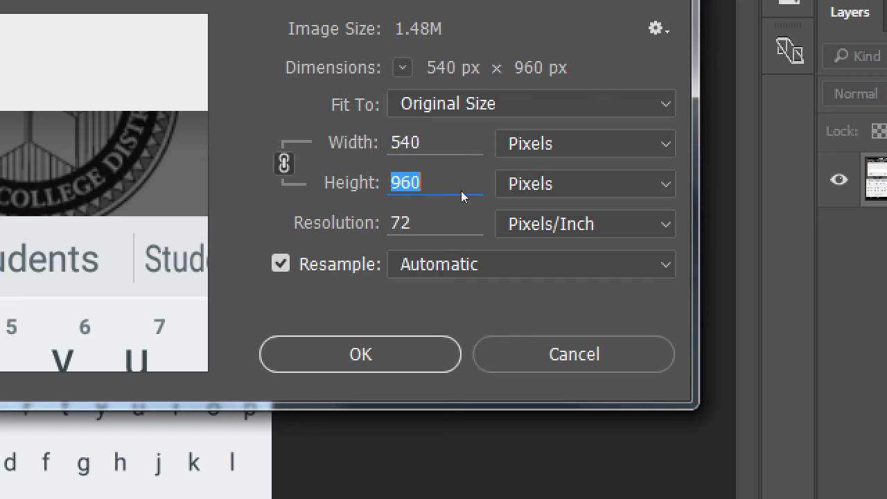
type("800")
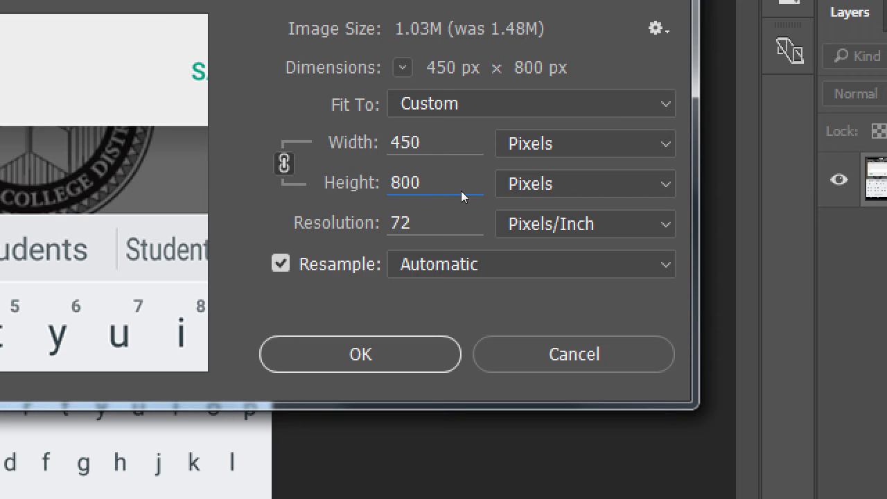
key("shift+Tab")
type("480")
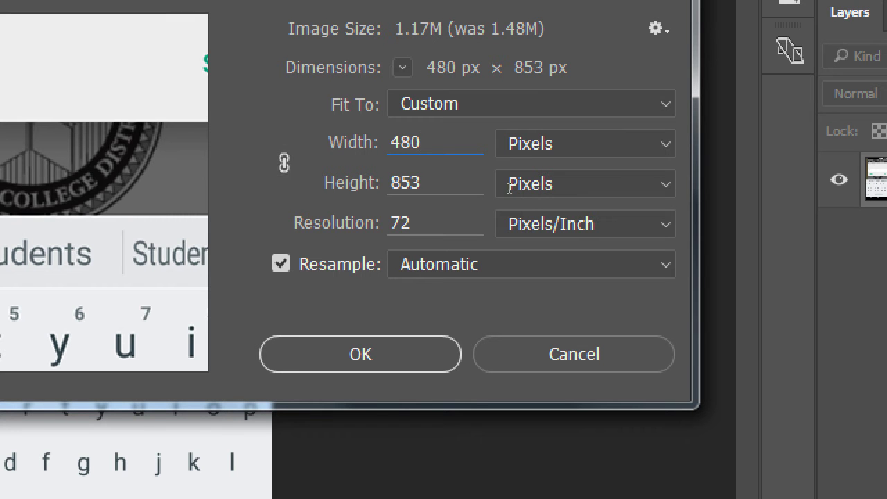
key("Tab")
type("800")
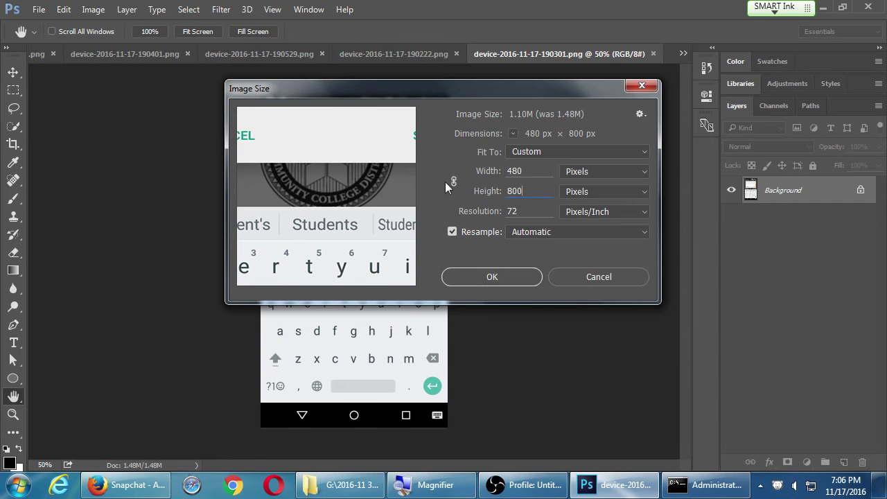
Check the resized screenshot in the preview and apply the 480 × 800 size.
left_click_drag(104, 143, 93, 155)
left_click_drag(358, 177, 271, 271)
left_click_drag(340, 174, 310, 270)
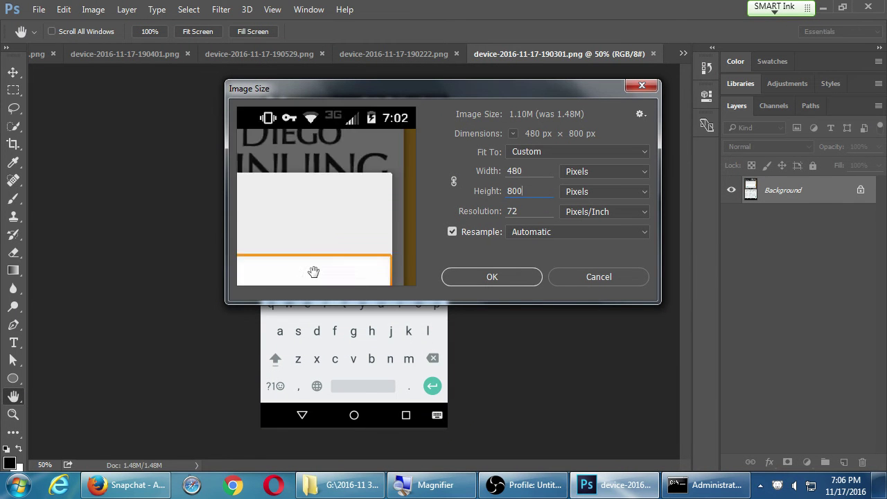
mouse_move(345, 203)
left_mouse_down()
mouse_move(378, 151)
mouse_move(408, 174)
mouse_move(346, 201)
mouse_move(361, 165)
left_mouse_up()
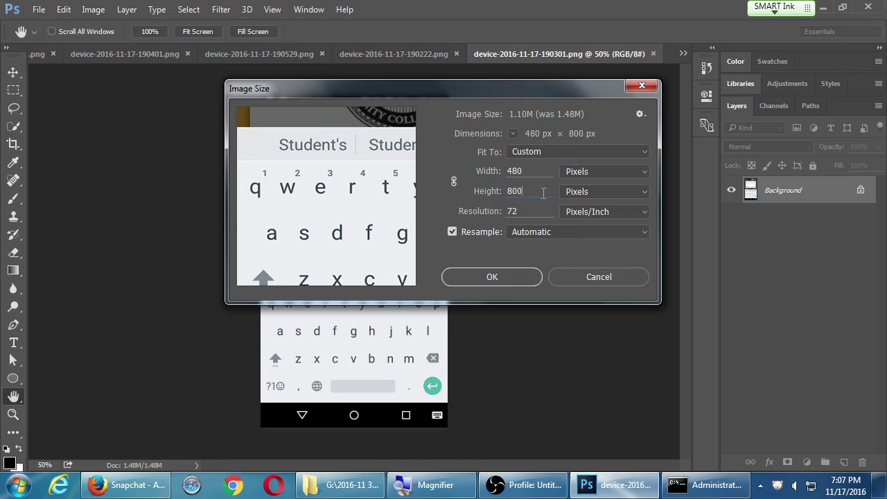
left_click(515, 276)
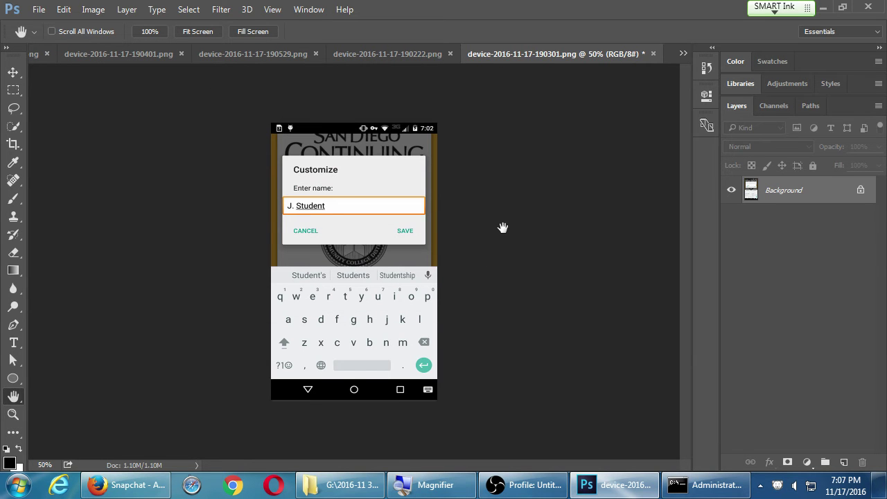
Inspect the resized Customize-dialog screenshot at 100%, checking the keyboard and dialog areas.
key("ctrl+Tab")
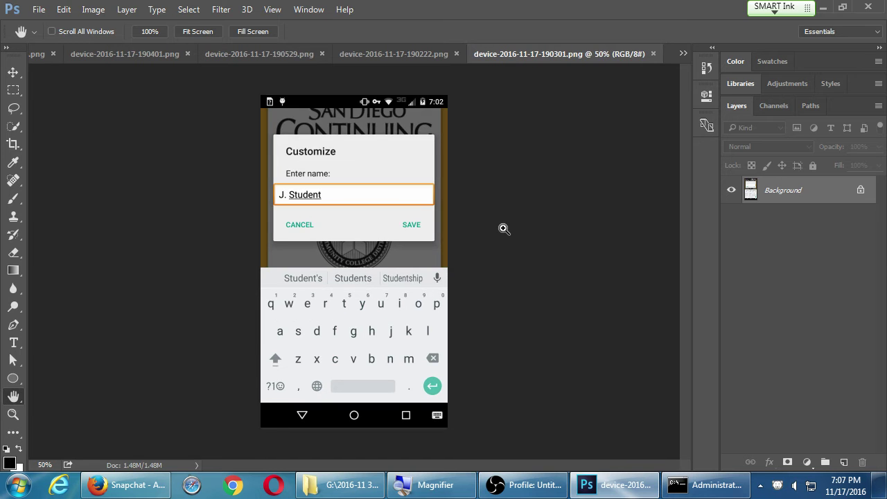
key("ctrl+shift+Tab")
key("ctrl+Tab")
key("ctrl+shift+Tab")
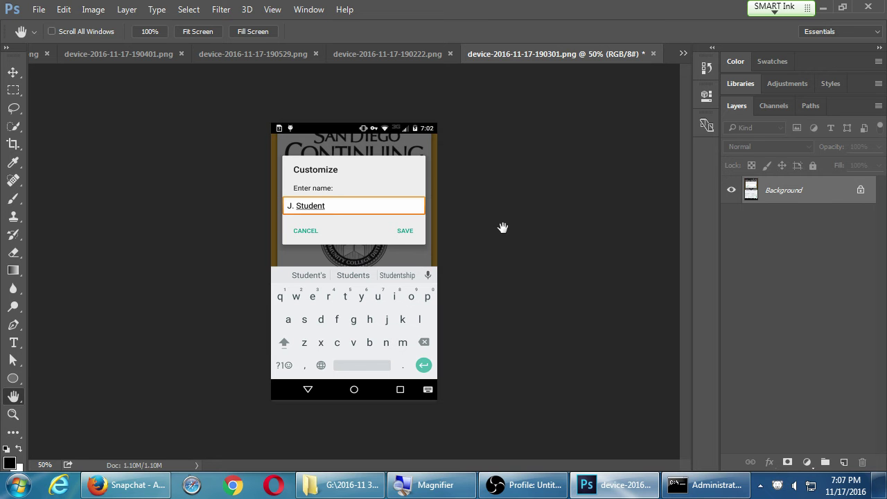
key("ctrl+plus")
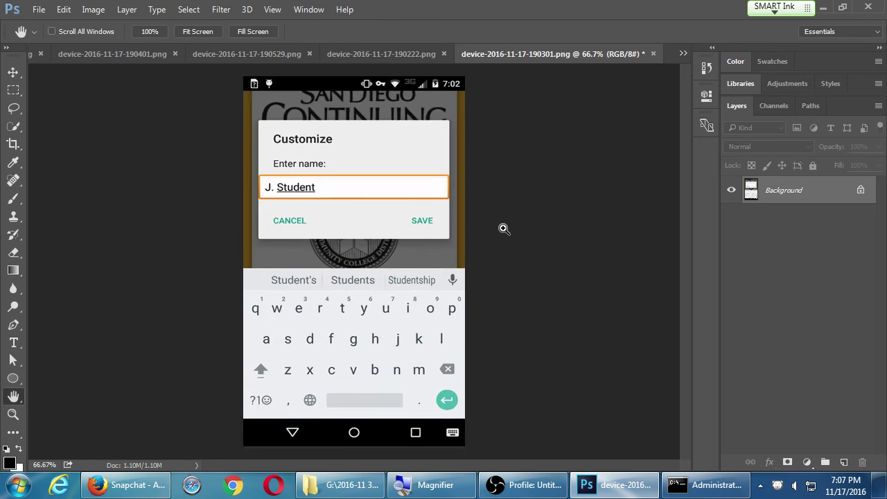
left_click_drag(400, 189, 357, 330)
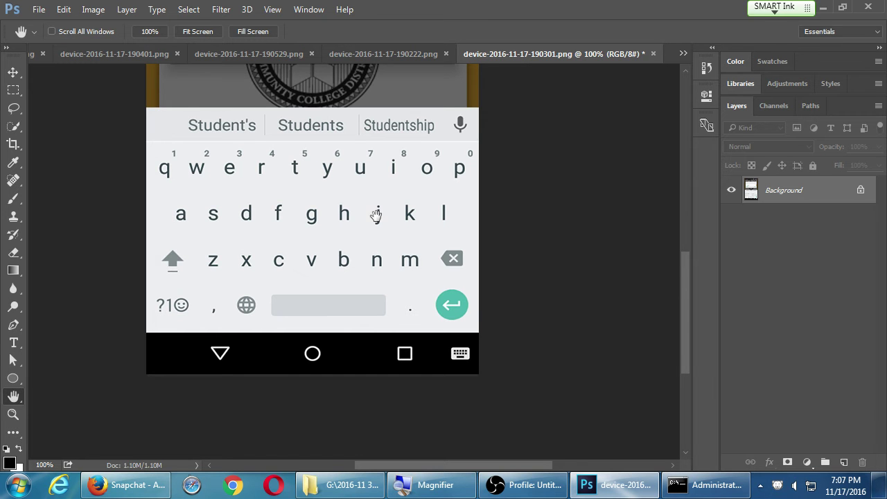
left_click_drag(377, 212, 408, 251)
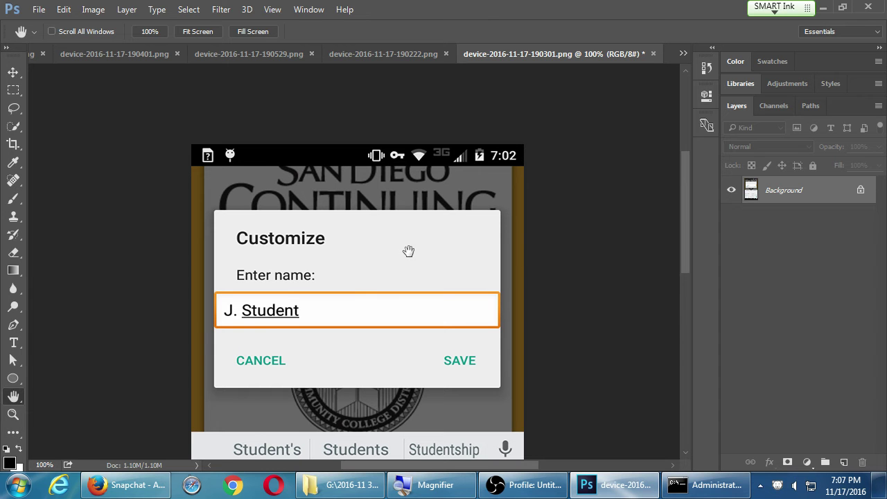
scroll(409, 250, "down", 3)
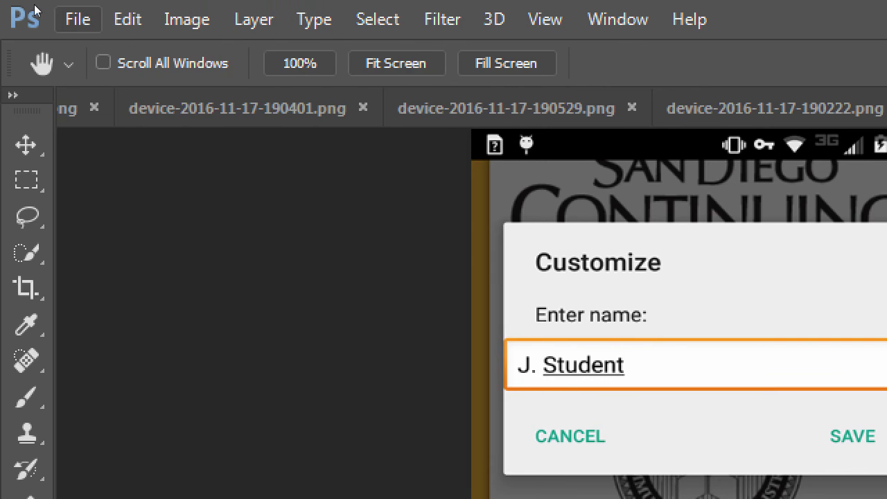
Save the resized device-2016-11-17-190301.png screenshot.
left_click(78, 19)
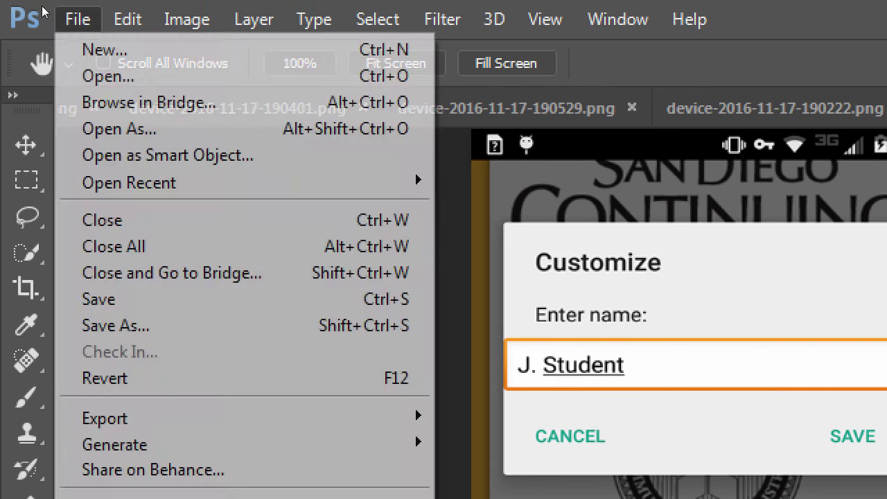
key("Down")
key("Down")
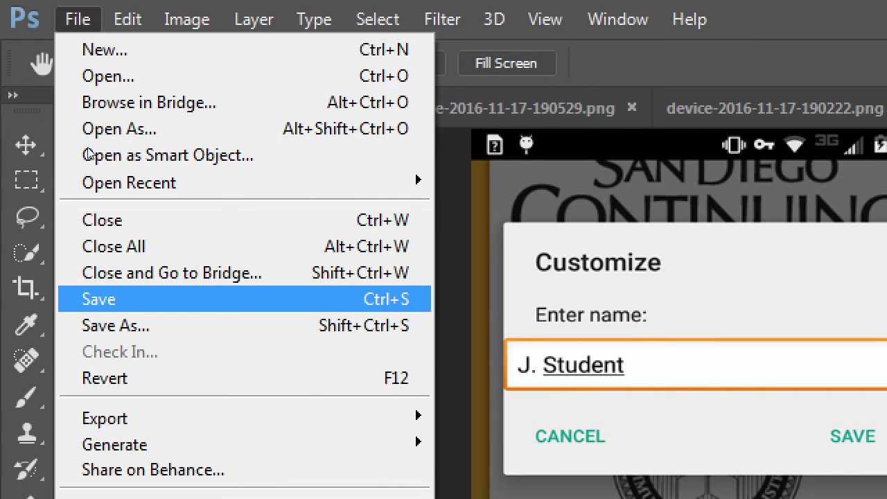
key("Return")
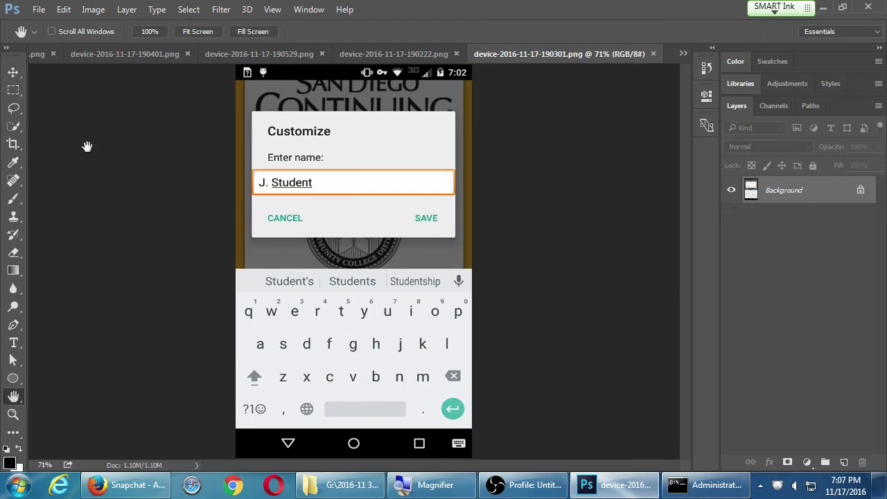
key("ctrl")
Close the finished screenshot, then resize the next one to 480 × 800 and save and close it.
key("ctrl+w")
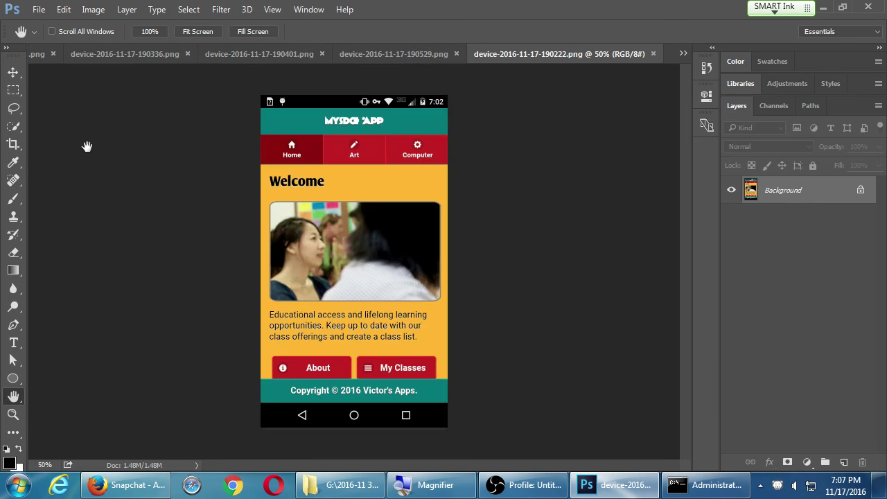
key("alt+i")
key("Down")
key("Down")
key("Down")
key("Down")
key("Down")
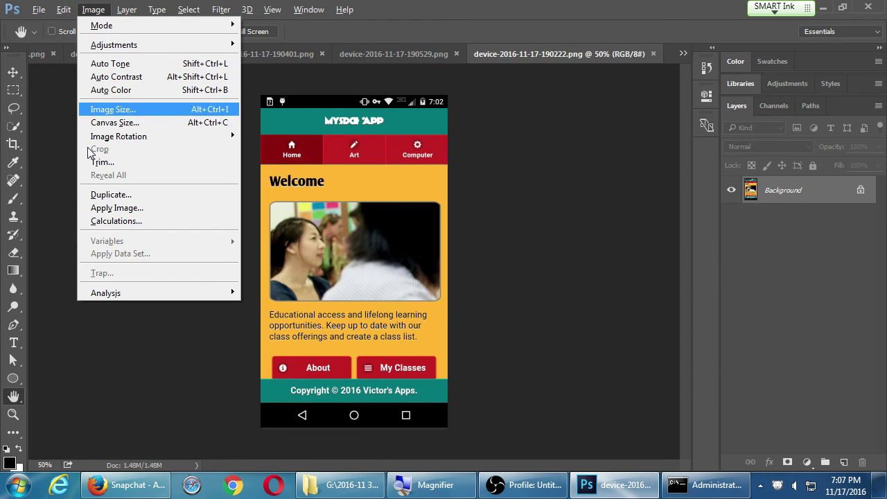
key("Return")
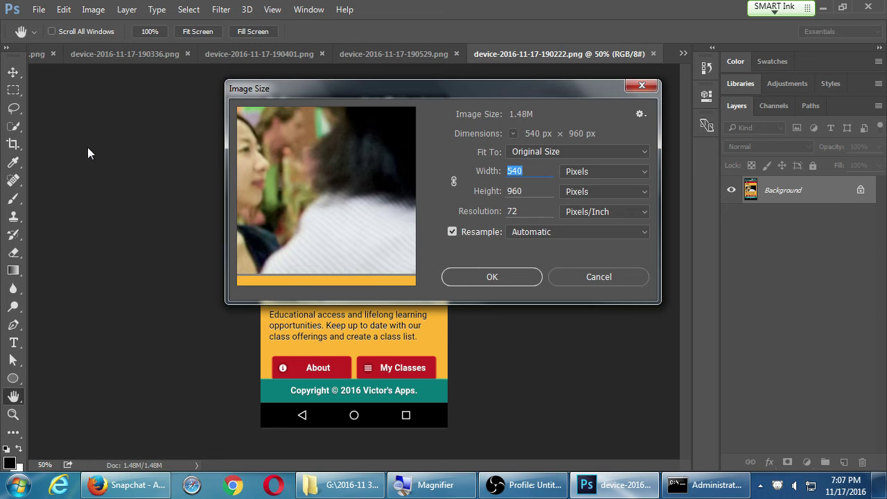
type("480")
key("Tab")
type("800")
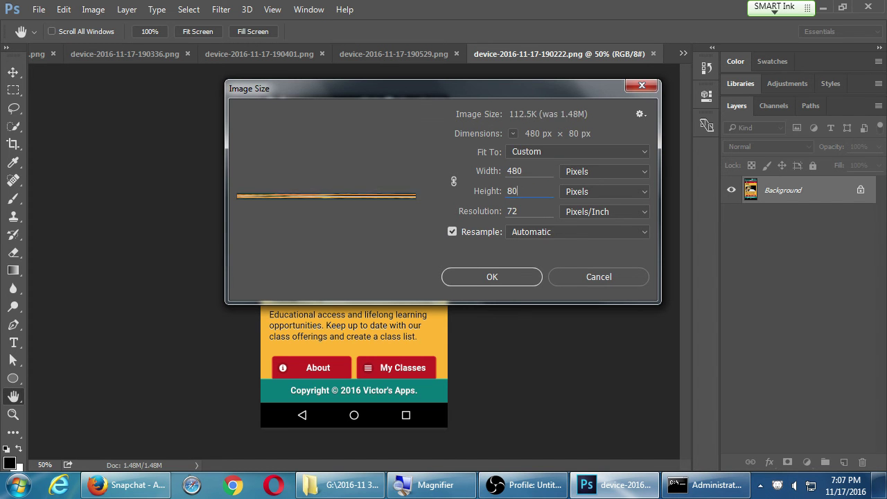
left_click(492, 277)
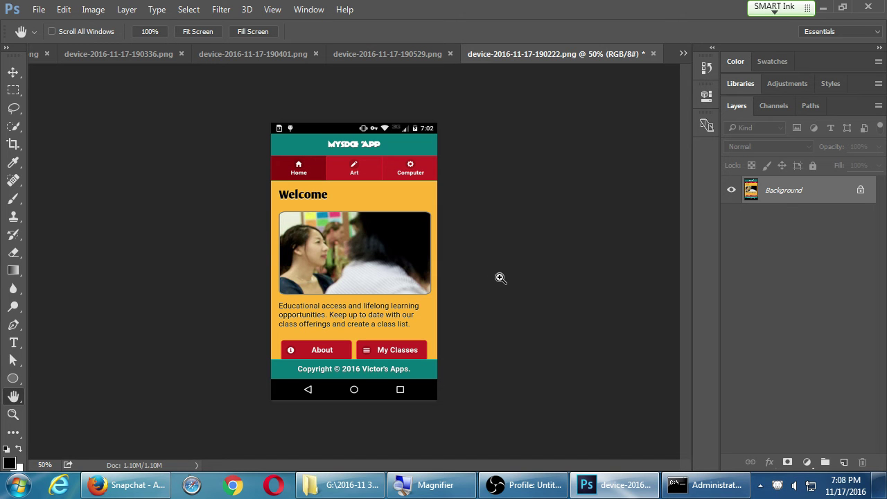
key("ctrl+s")
key("ctrl+w")
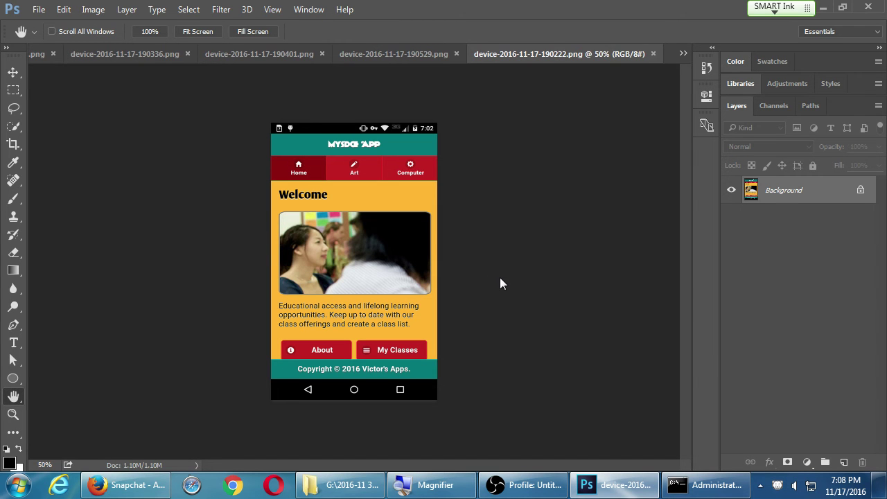
Abandon a mistyped Image Size entry and close that screenshot without resizing.
key("alt+i")
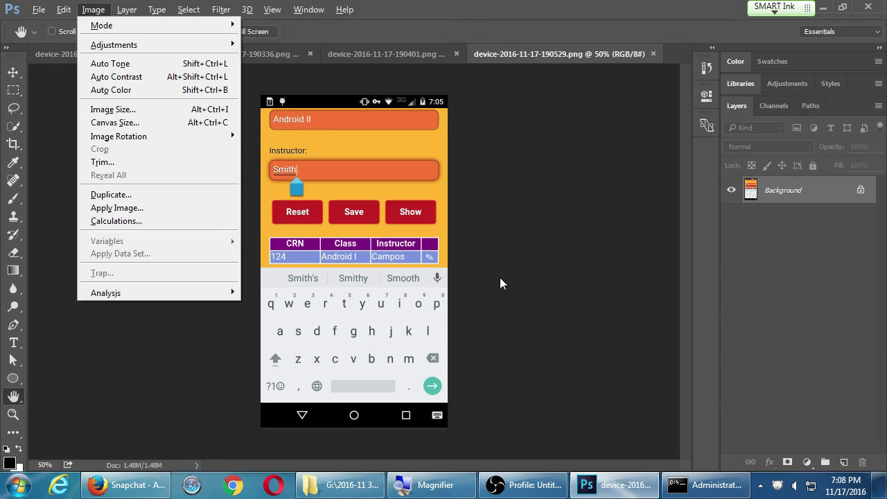
key("Down")
key("Down")
key("Down")
key("Down")
key("Down")
key("Down")
key("Return")
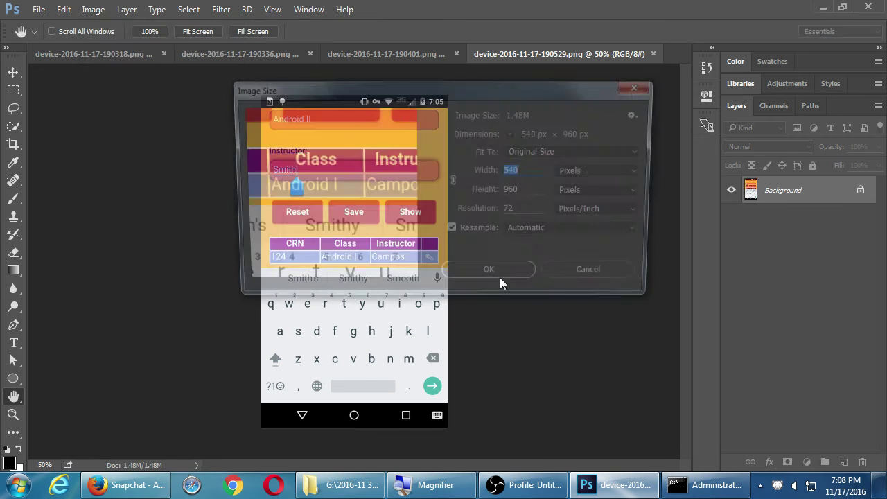
type("8")
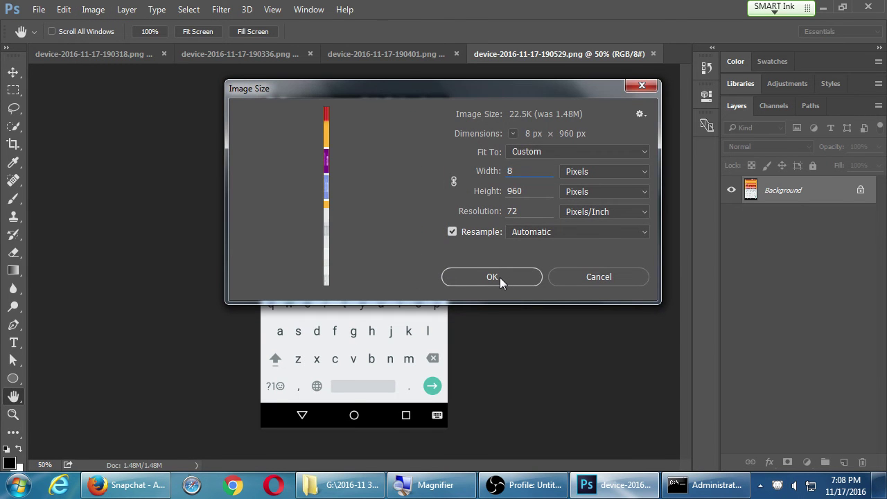
key("BackSpace")
type("480")
key("Tab")
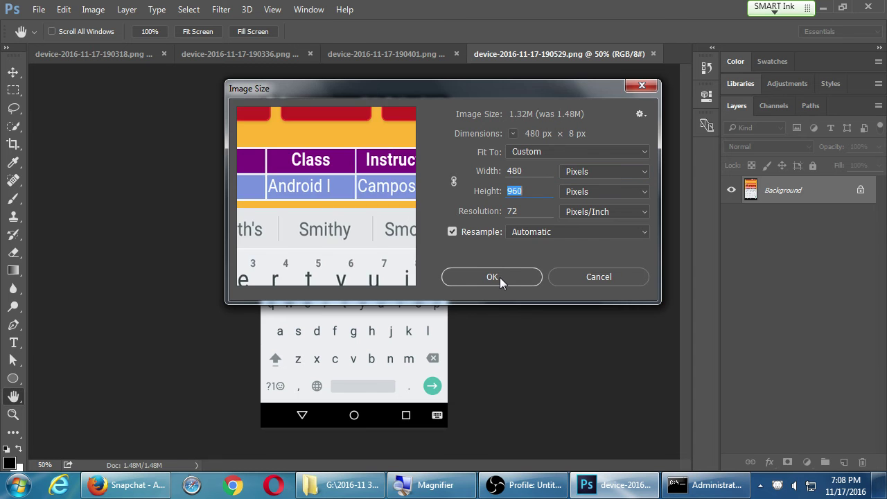
type("80")
key("Escape")
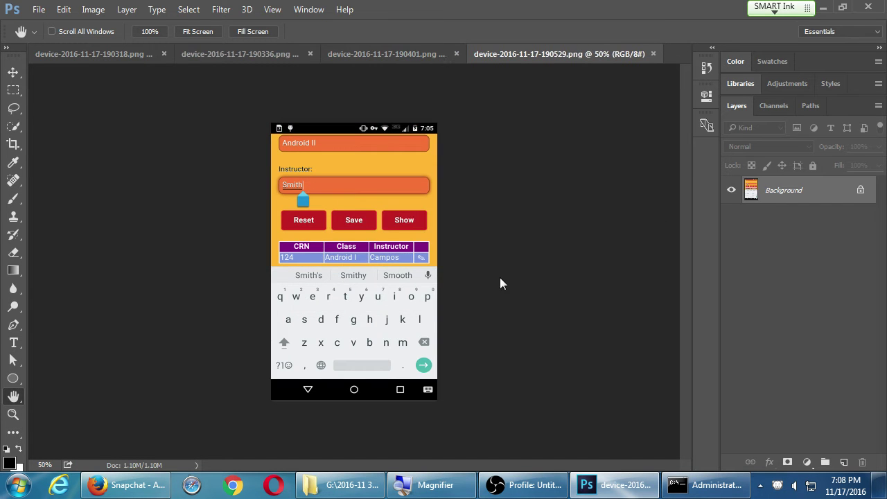
key("ctrl+w")
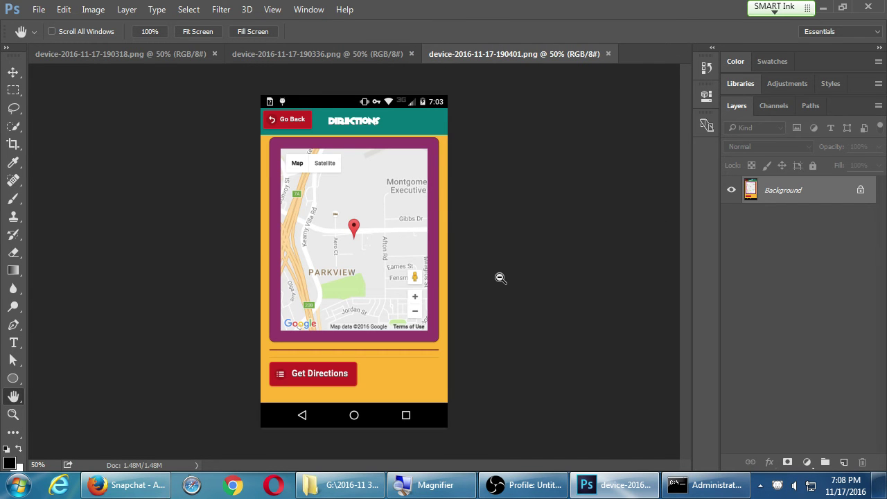
Check the current file's information and look through the Edit menu.
key("ctrl+alt+shift+i")
key("Escape")
key("alt+e")
key("Down")
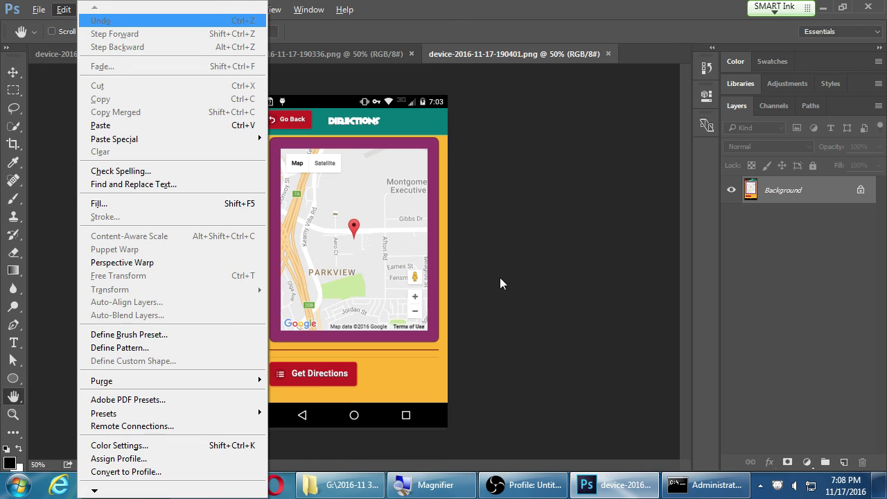
key("Escape")
key("ctrl+alt+i")
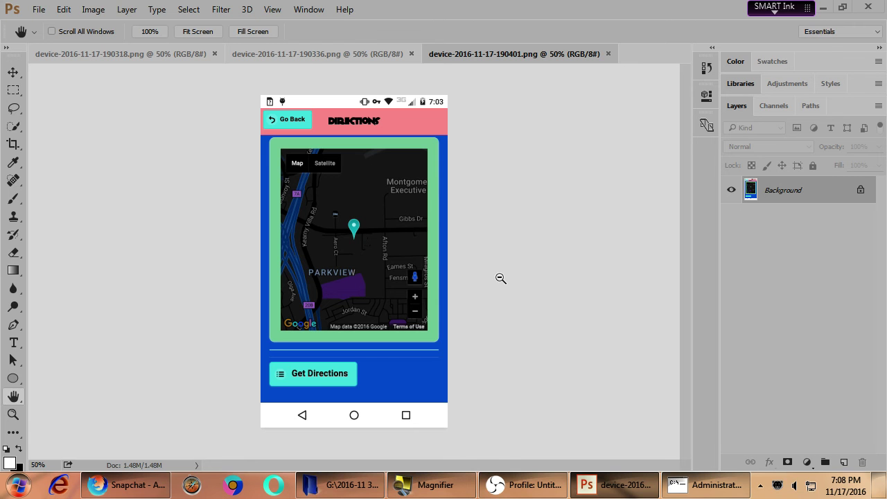
key("ctrl+alt+i")
Resize the directions screenshot to 480 px wide and save and close it.
left_click(94, 9)
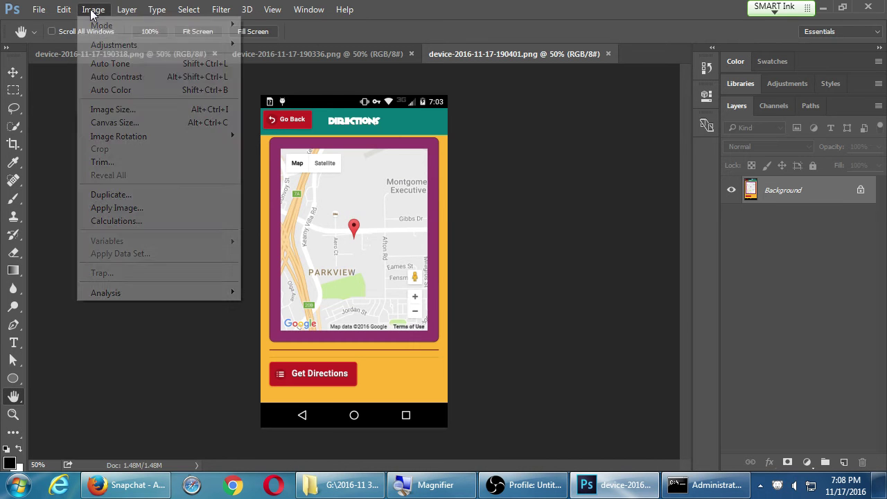
left_click(121, 109)
type("480")
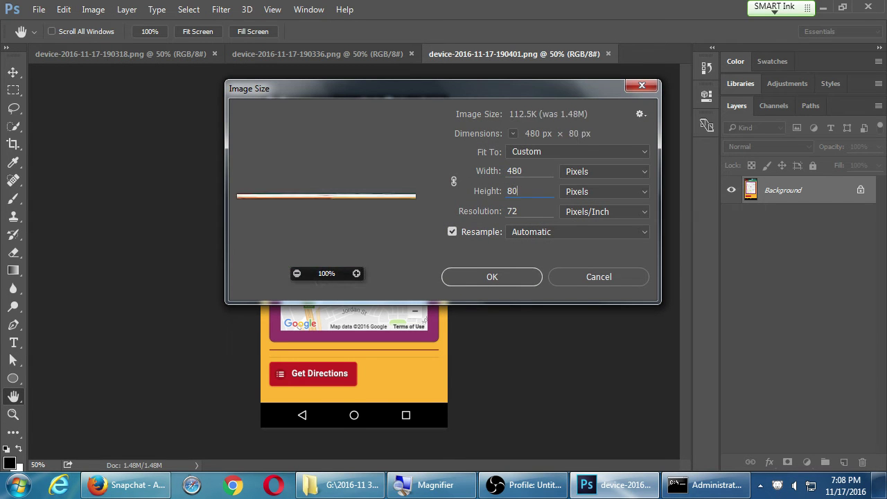
key("Return")
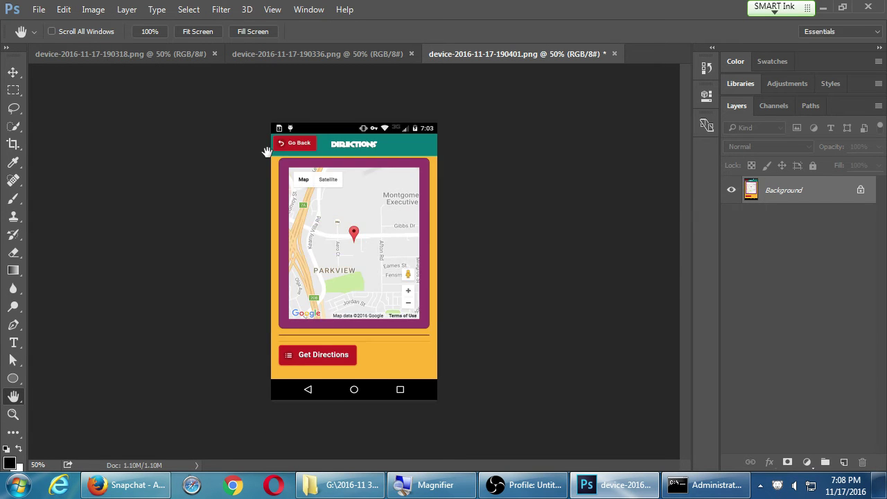
key("ctrl+s")
key("ctrl+w")
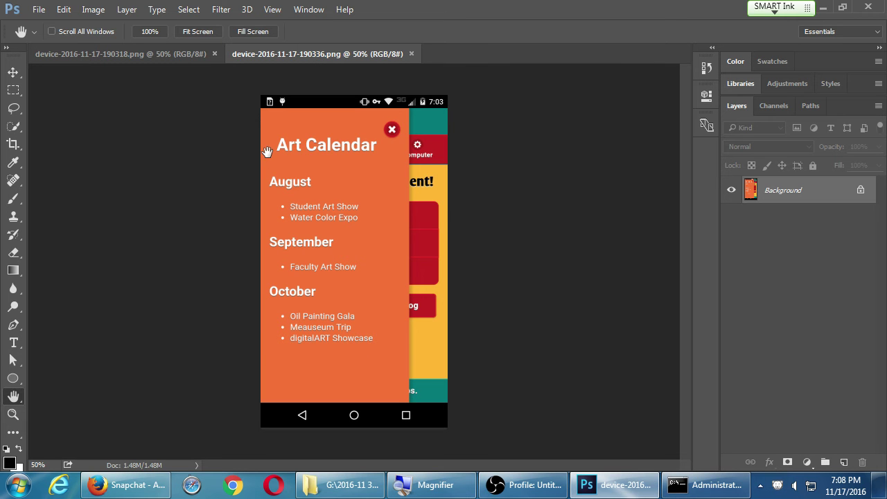
Resize the art calendar screenshot to 480 × 800 and close it.
key("alt+i")
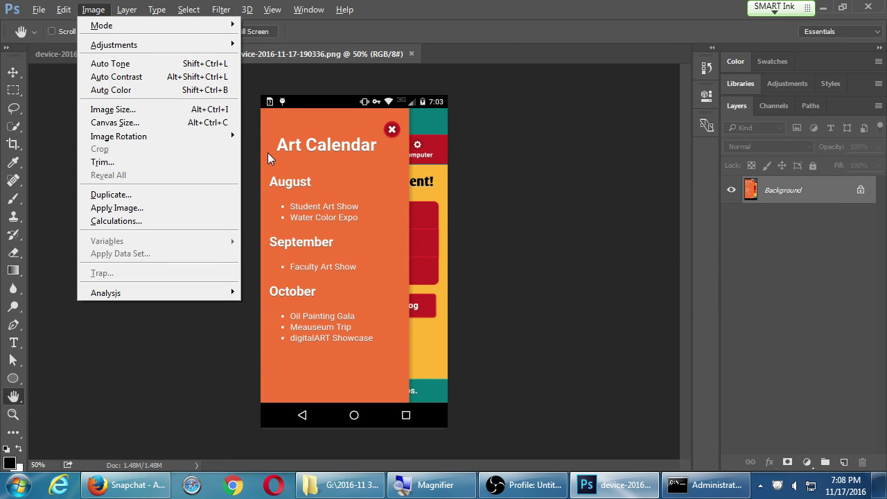
type("i480")
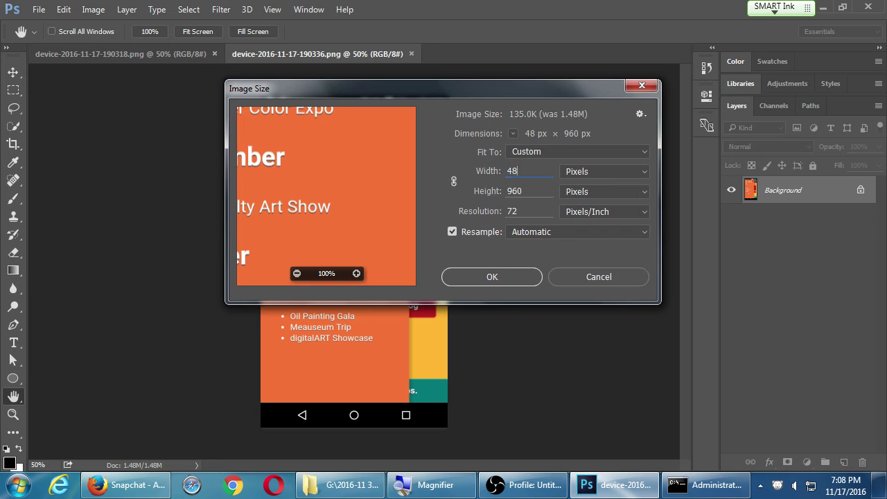
key("Tab")
type("800")
key("Return")
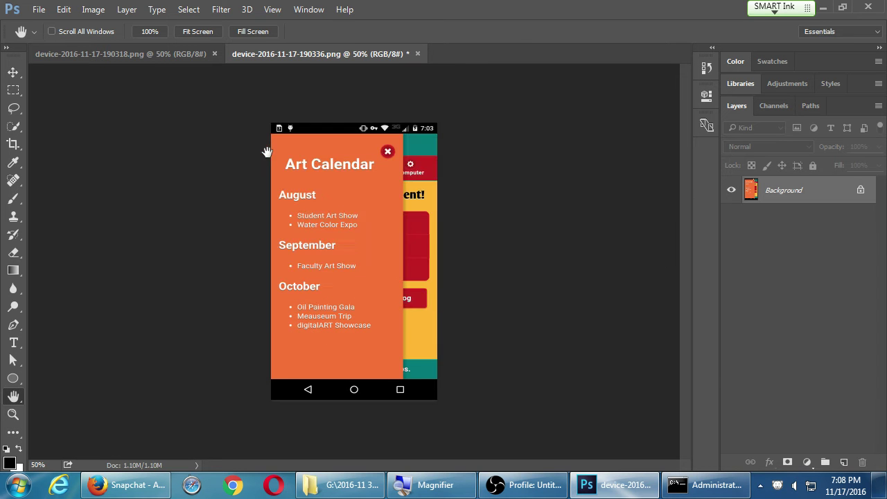
key("ctrl+w")
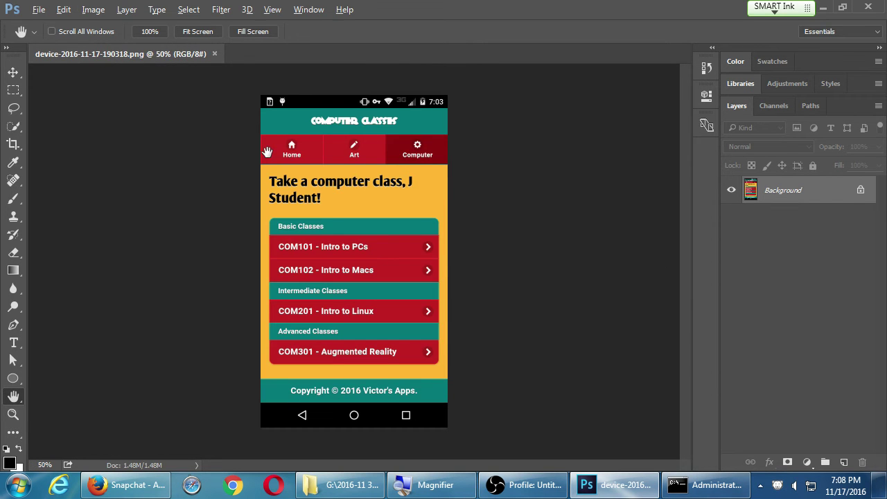
Resize the computer classes screenshot device-2016-11-17-190318.png to 480 × 800 and save it.
key("ctrl+alt+i")
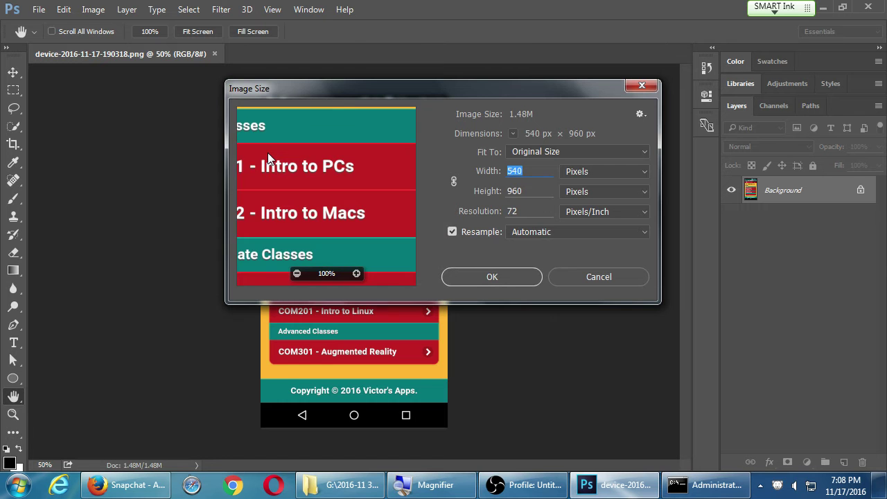
type("800")
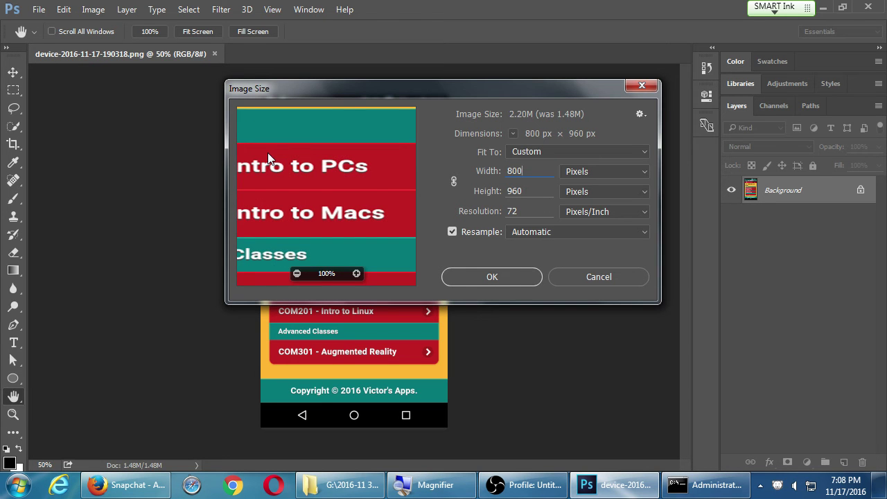
key("BackSpace")
key("BackSpace")
key("BackSpace")
type("480")
key("Tab")
type("8")
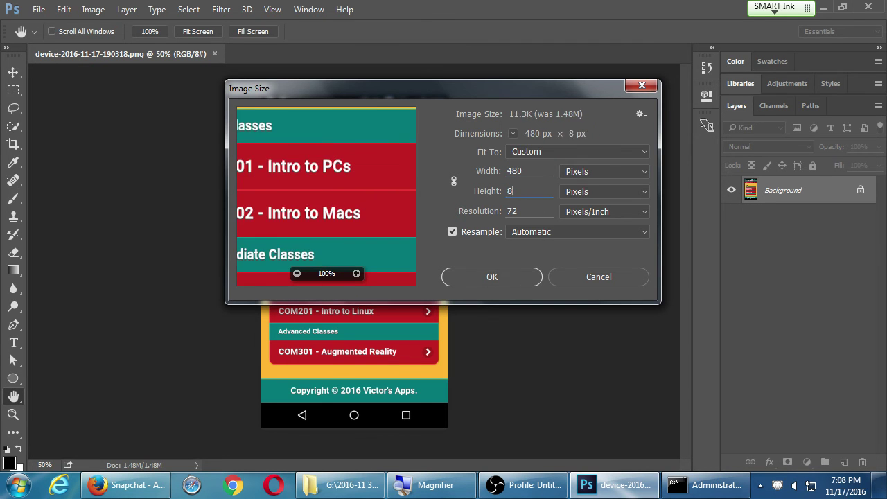
type("00")
key("Return")
key("ctrl+s")
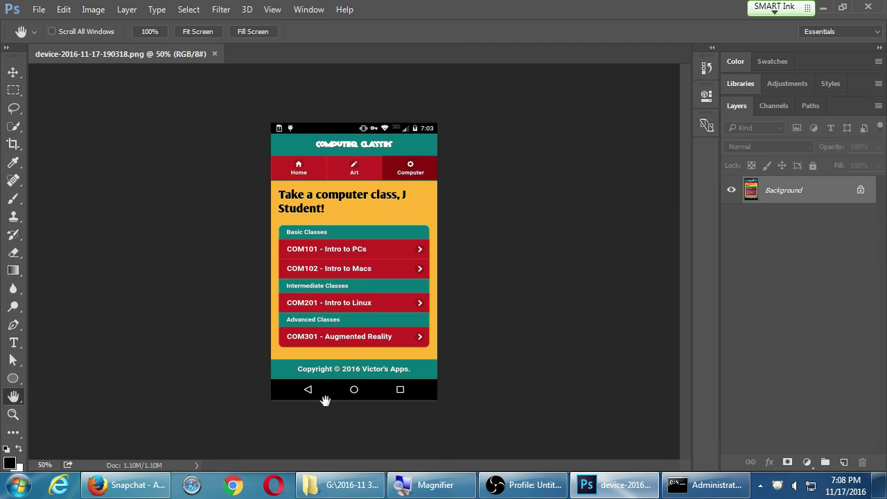
left_click(153, 487)
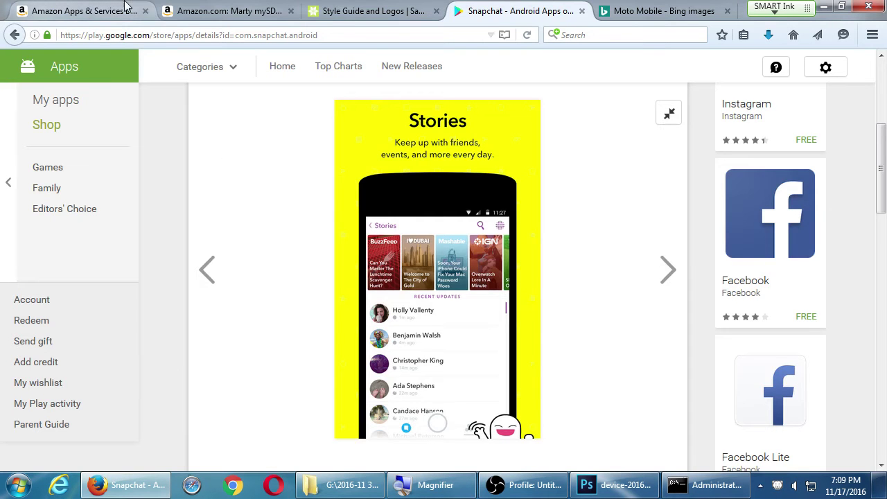
Check Amazon's screenshot size requirement, then page Snapchat's Play screenshots through Discover to Memories.
left_click(83, 14)
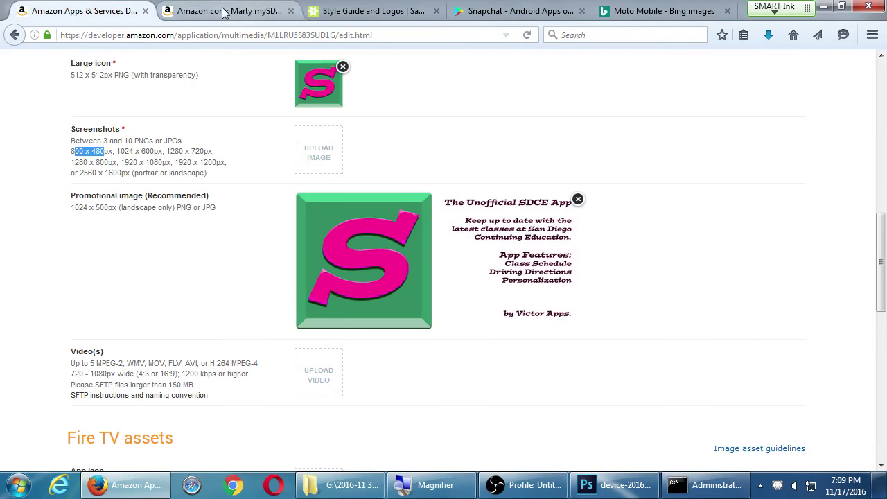
left_click(530, 12)
scroll(513, 193, "up", 5)
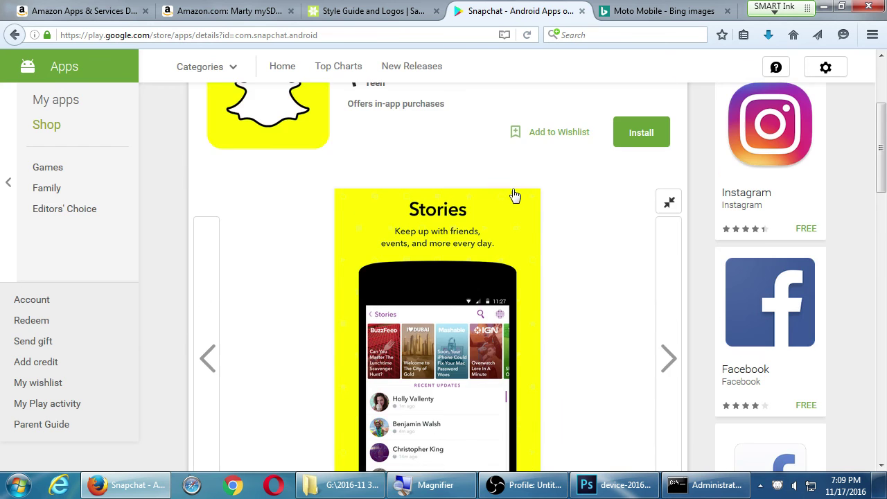
scroll(521, 193, "down", 3)
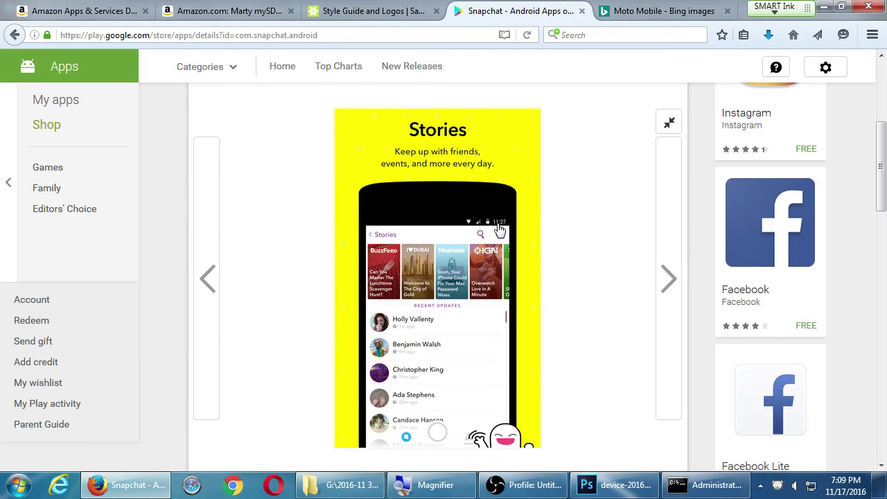
scroll(446, 296, "down", 2)
scroll(425, 227, "up", 1)
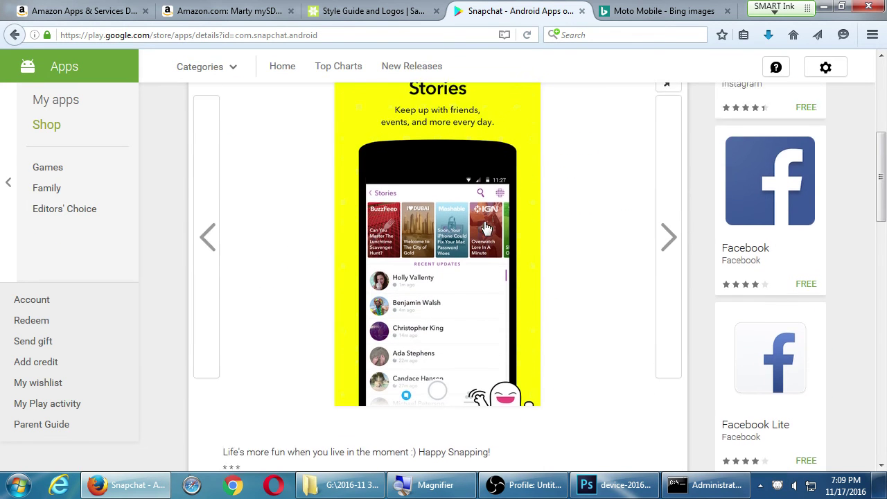
left_click(677, 261)
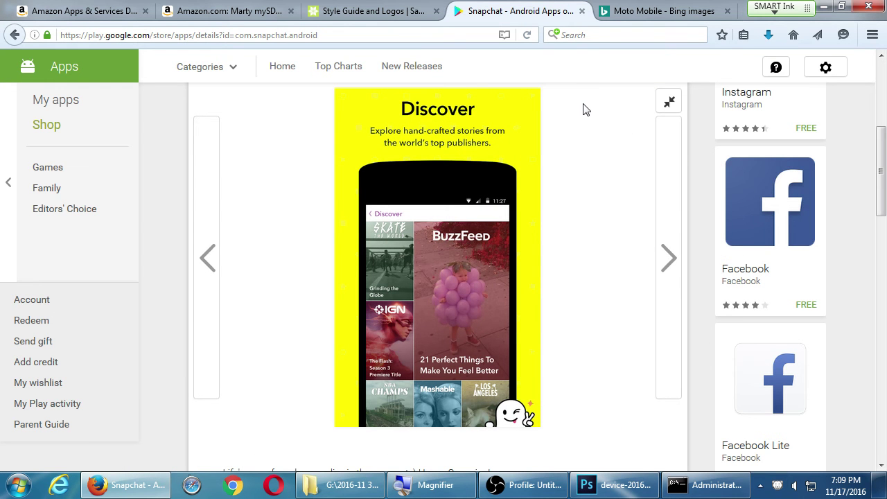
left_click(661, 216)
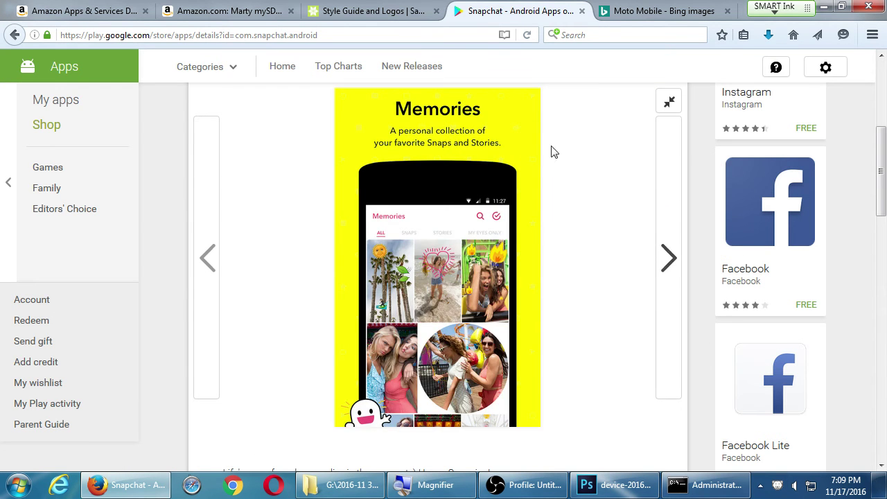
Close the SDCE Style Guide and Bing images tabs.
left_click(400, 15)
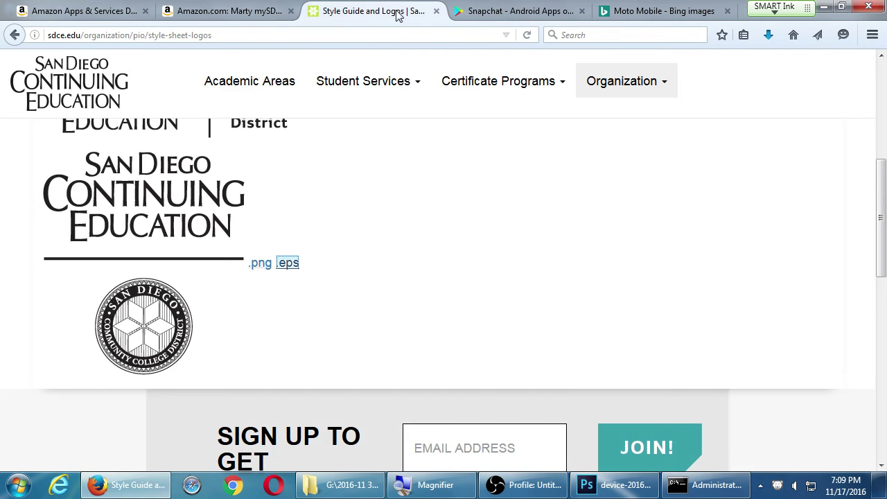
middle_click(380, 15)
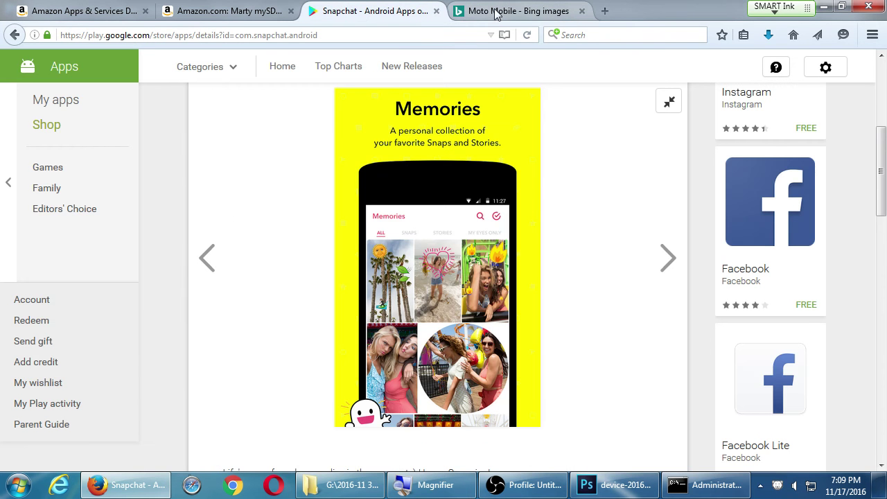
middle_click(499, 16)
Scroll through the Facebook Lite Play Store listing, then close its tab.
left_click(759, 355)
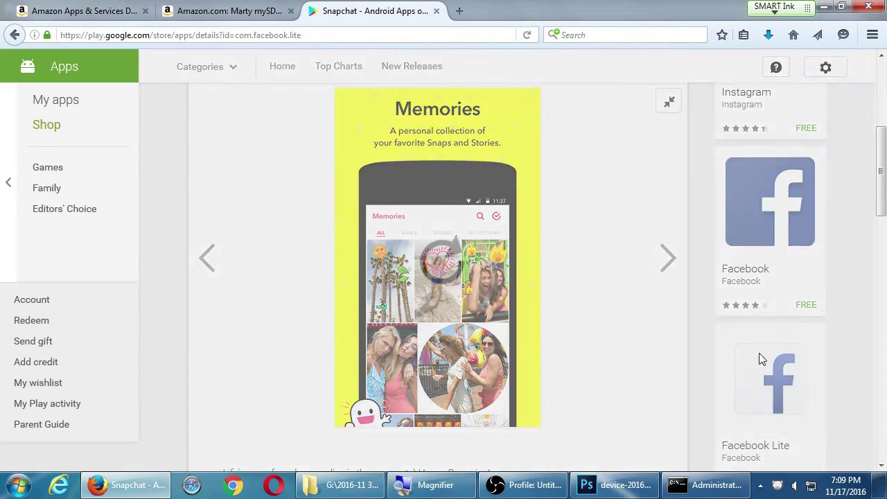
scroll(587, 267, "down", 7)
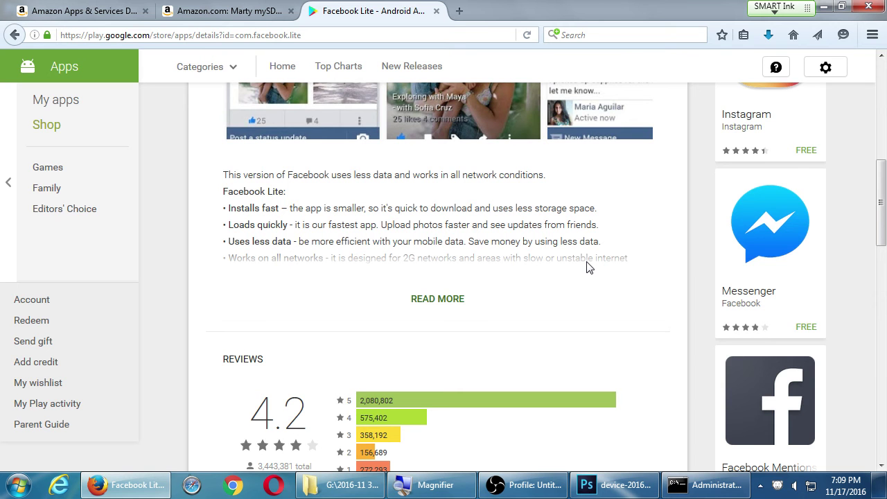
scroll(587, 268, "down", 10)
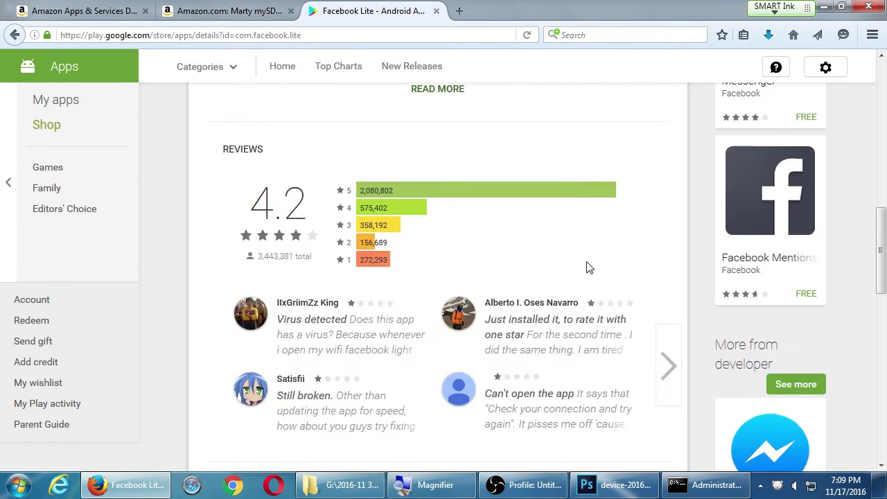
scroll(588, 268, "up", 3)
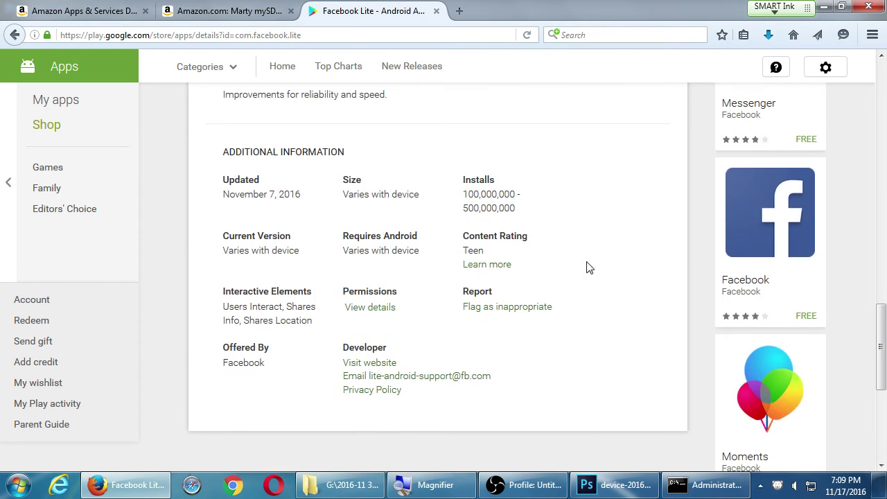
scroll(587, 267, "up", 4)
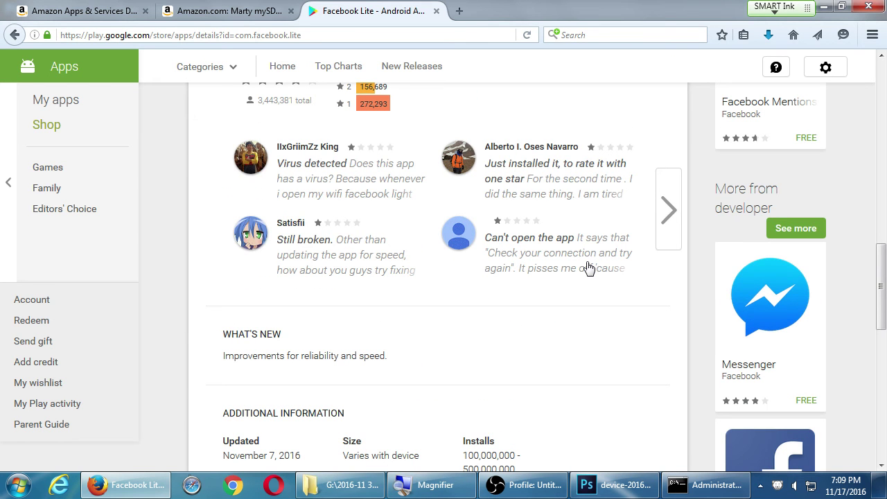
scroll(587, 268, "down", 5)
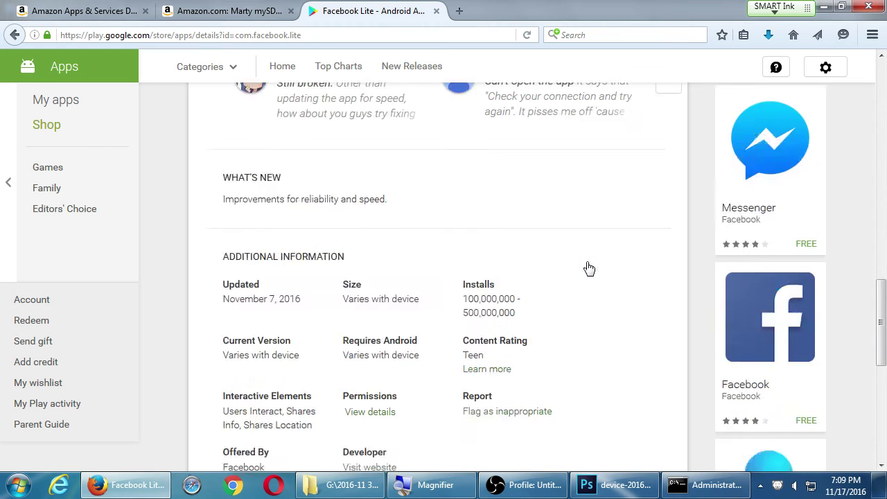
middle_click(394, 17)
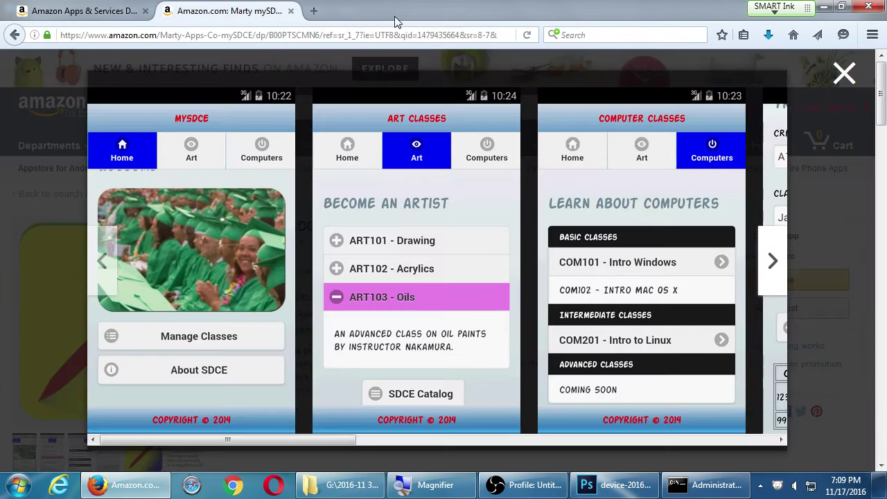